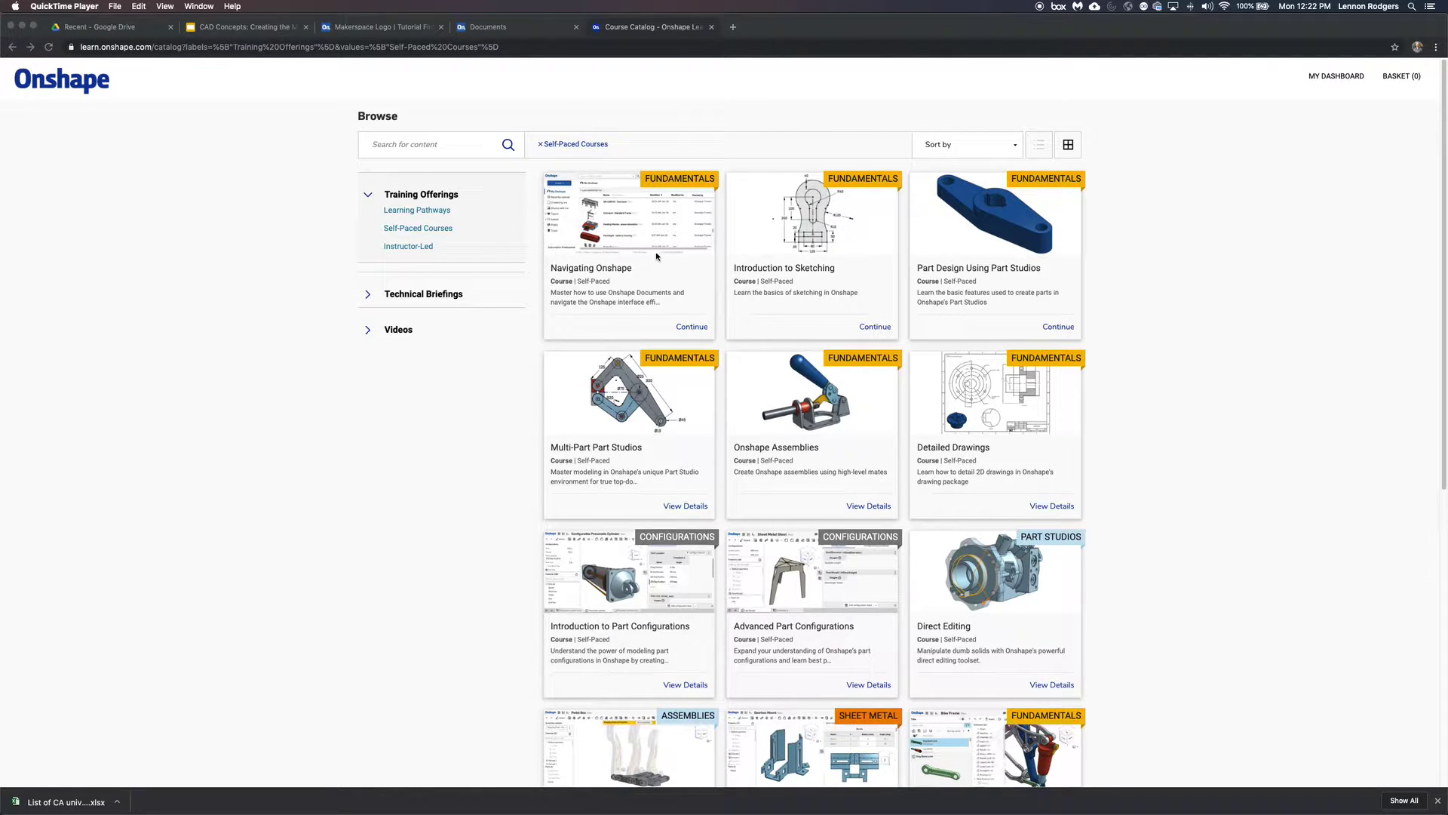
# Open the catalog of self-paced courses in the Onshape Learning Center
pyautogui.click(484, 32)
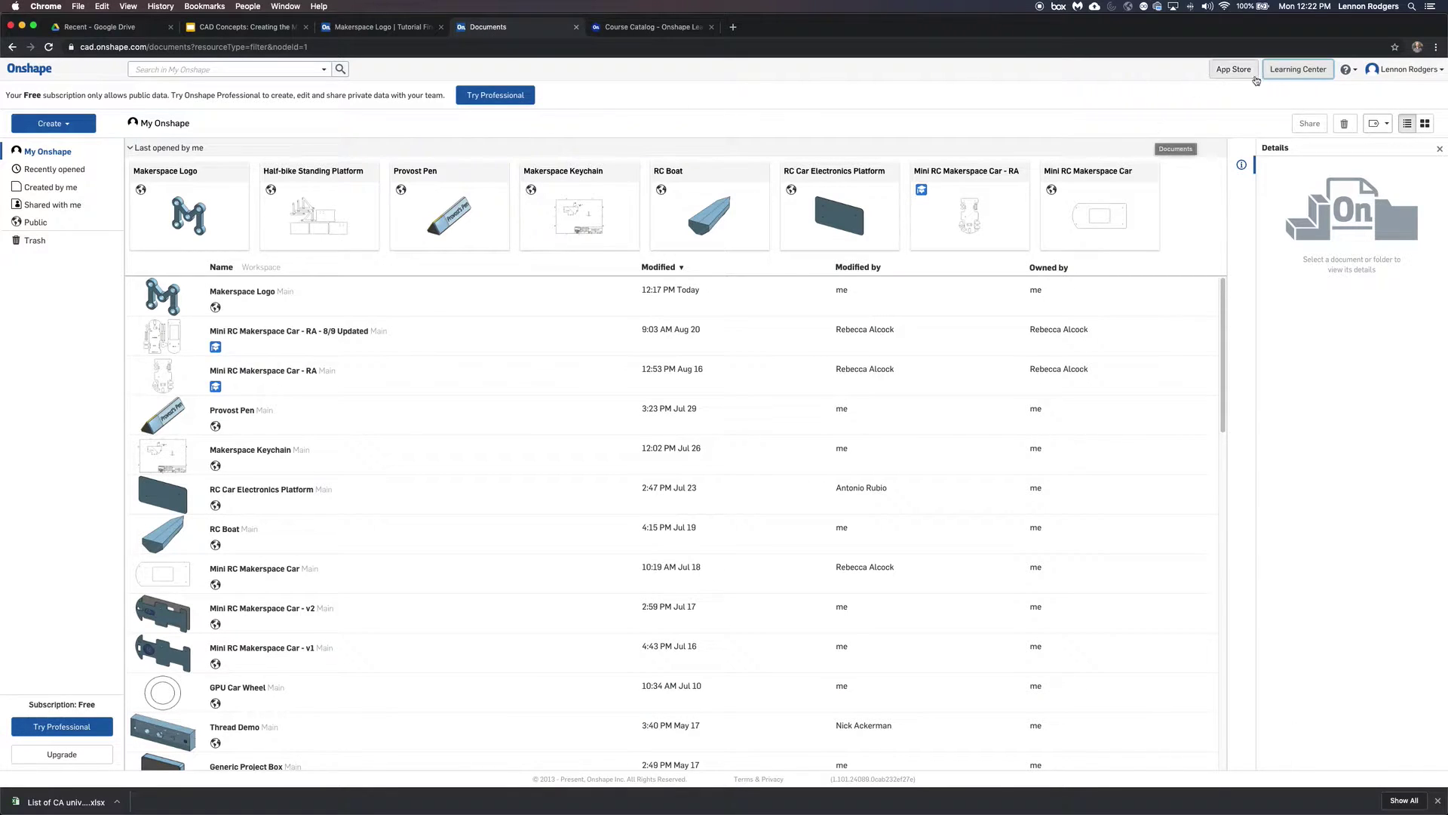
pyautogui.click(1299, 71)
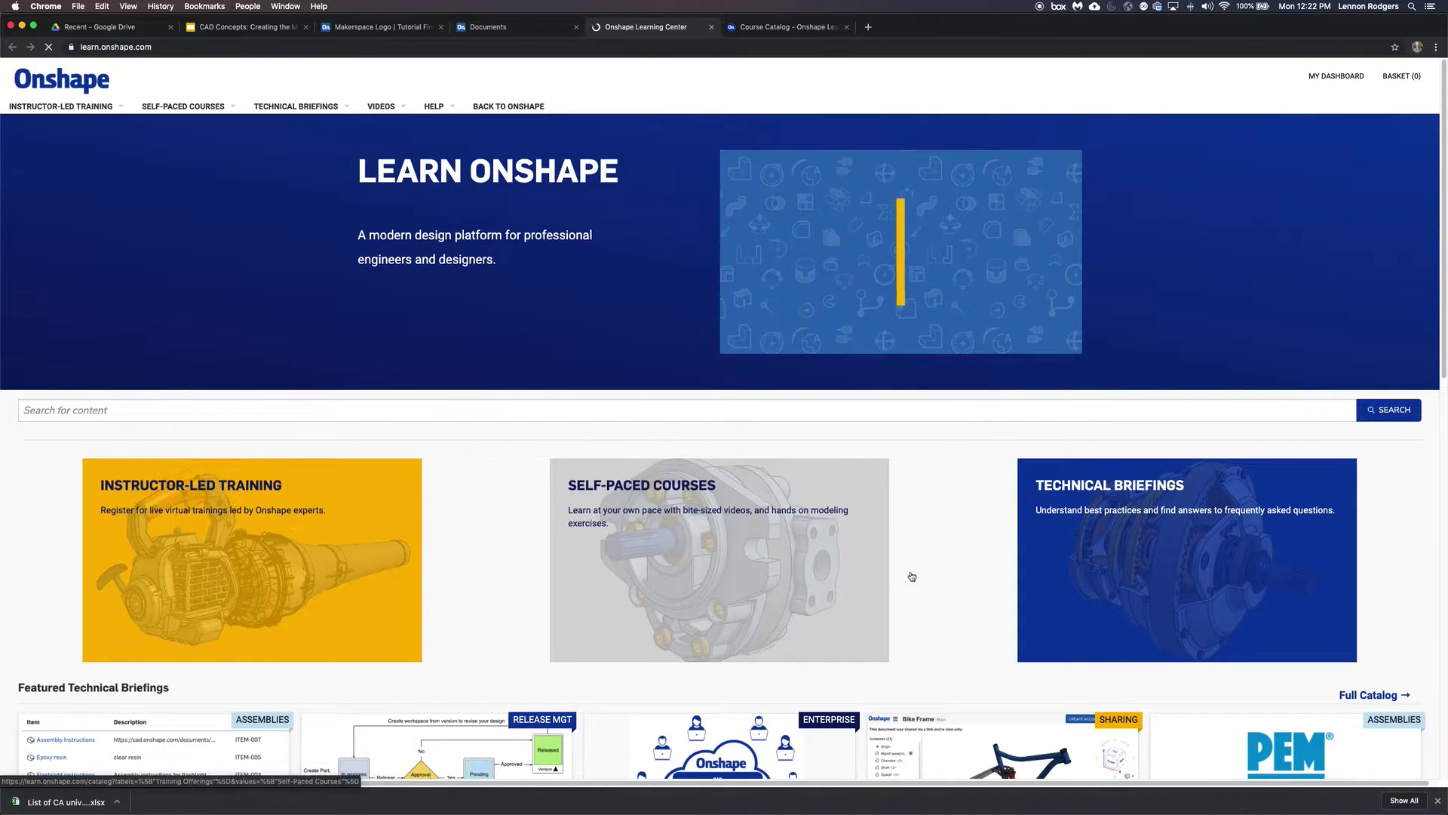
pyautogui.click(693, 531)
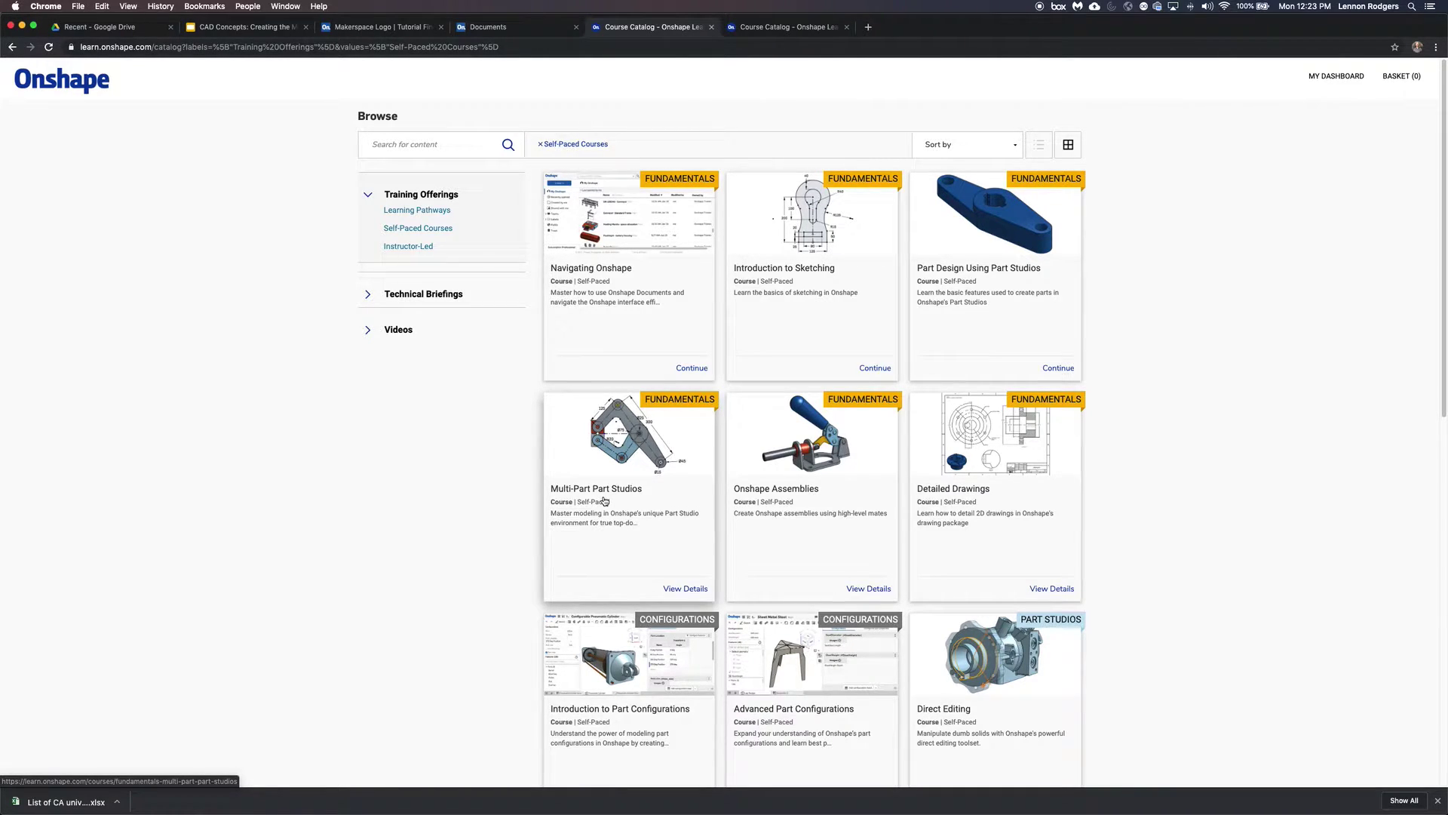
# Switch to the Makerspace Logo document and unsuppress the Mirror 1 feature of the half logo in the Part III studio
pyautogui.press('super+Tab')
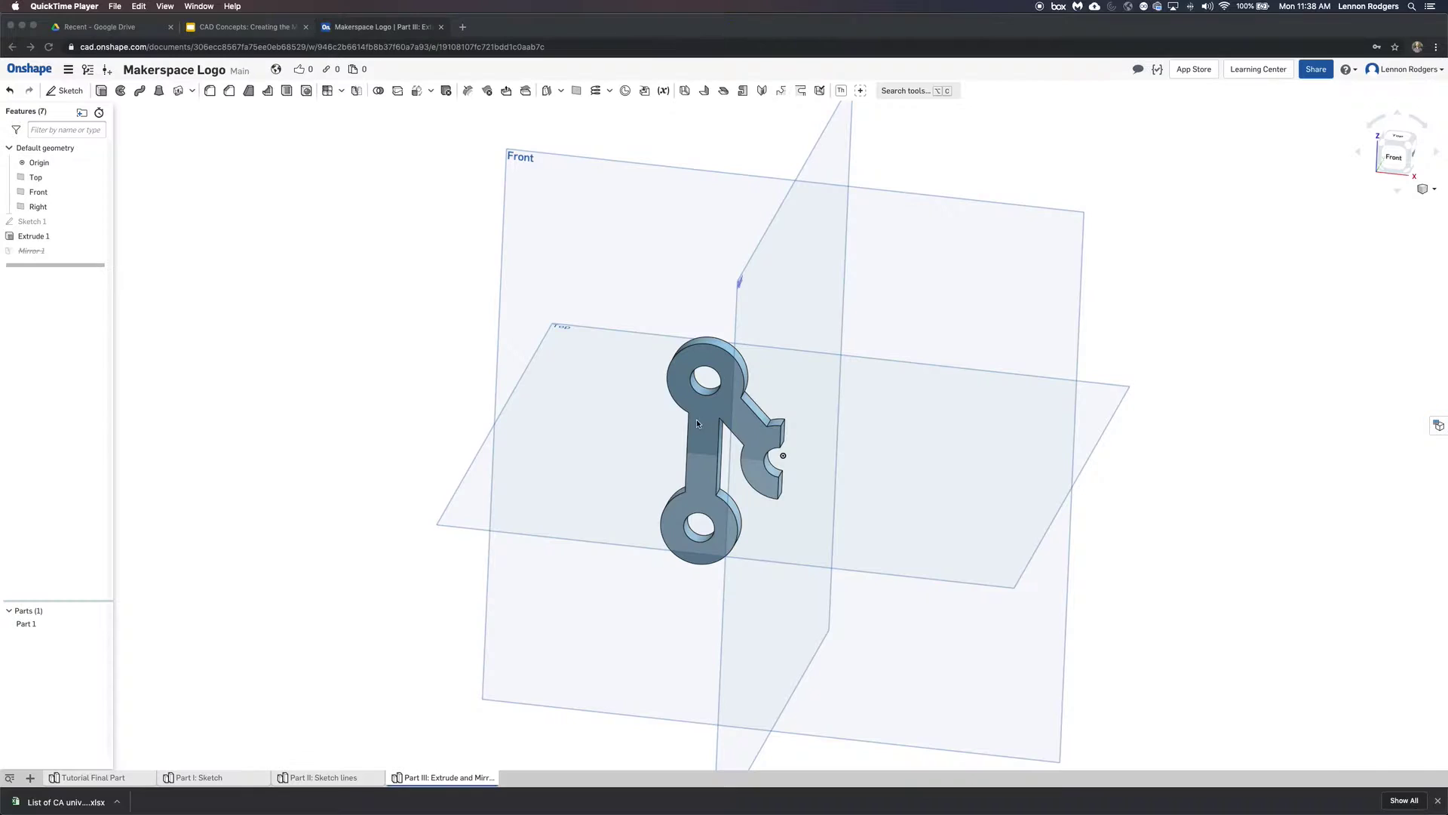
pyautogui.rightClick(21, 251)
pyautogui.click(46, 279)
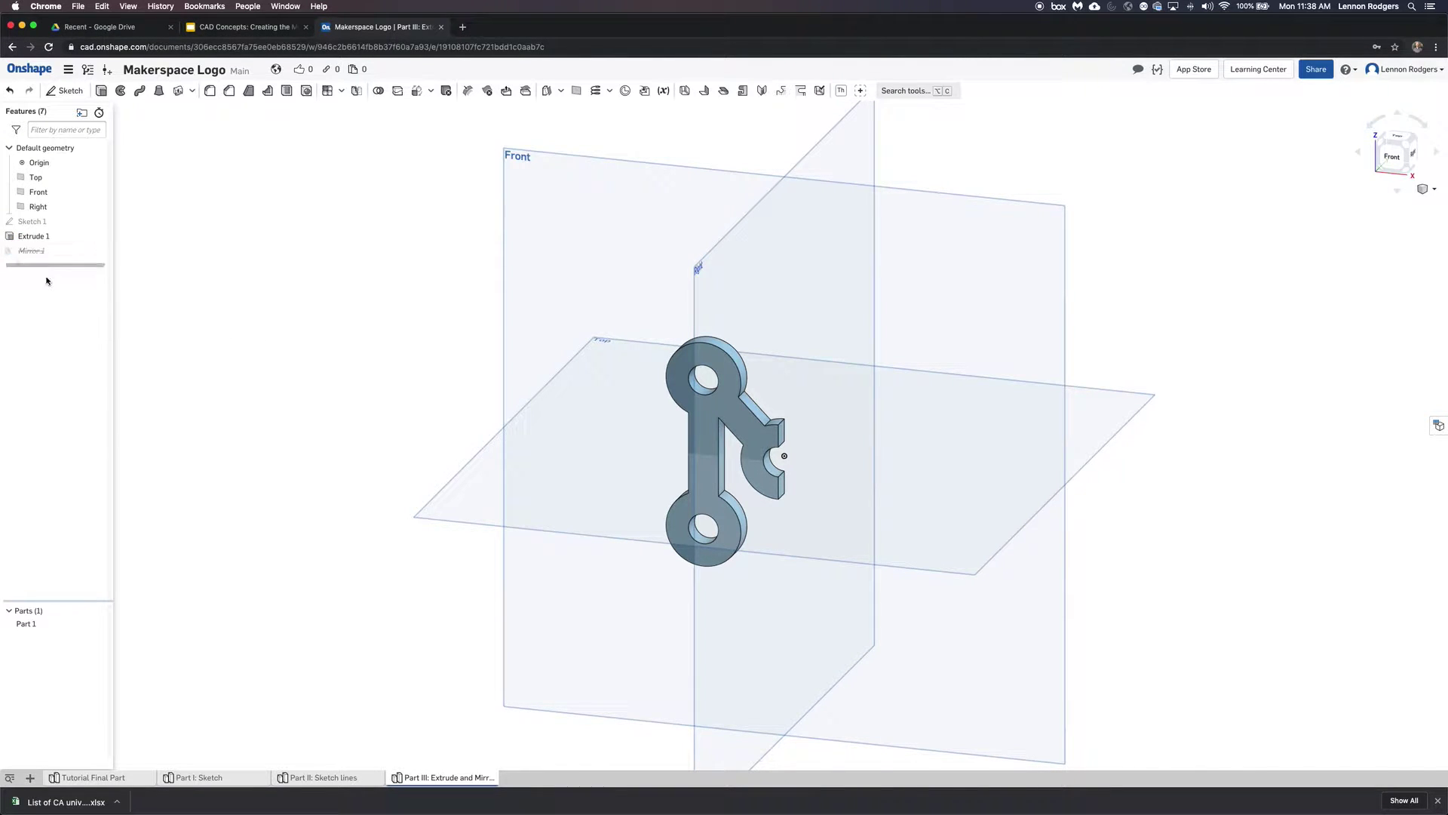
pyautogui.moveTo(863, 430); pyautogui.dragTo(875, 392, button='right')
pyautogui.moveTo(785, 369); pyautogui.dragTo(711, 369, button='right')
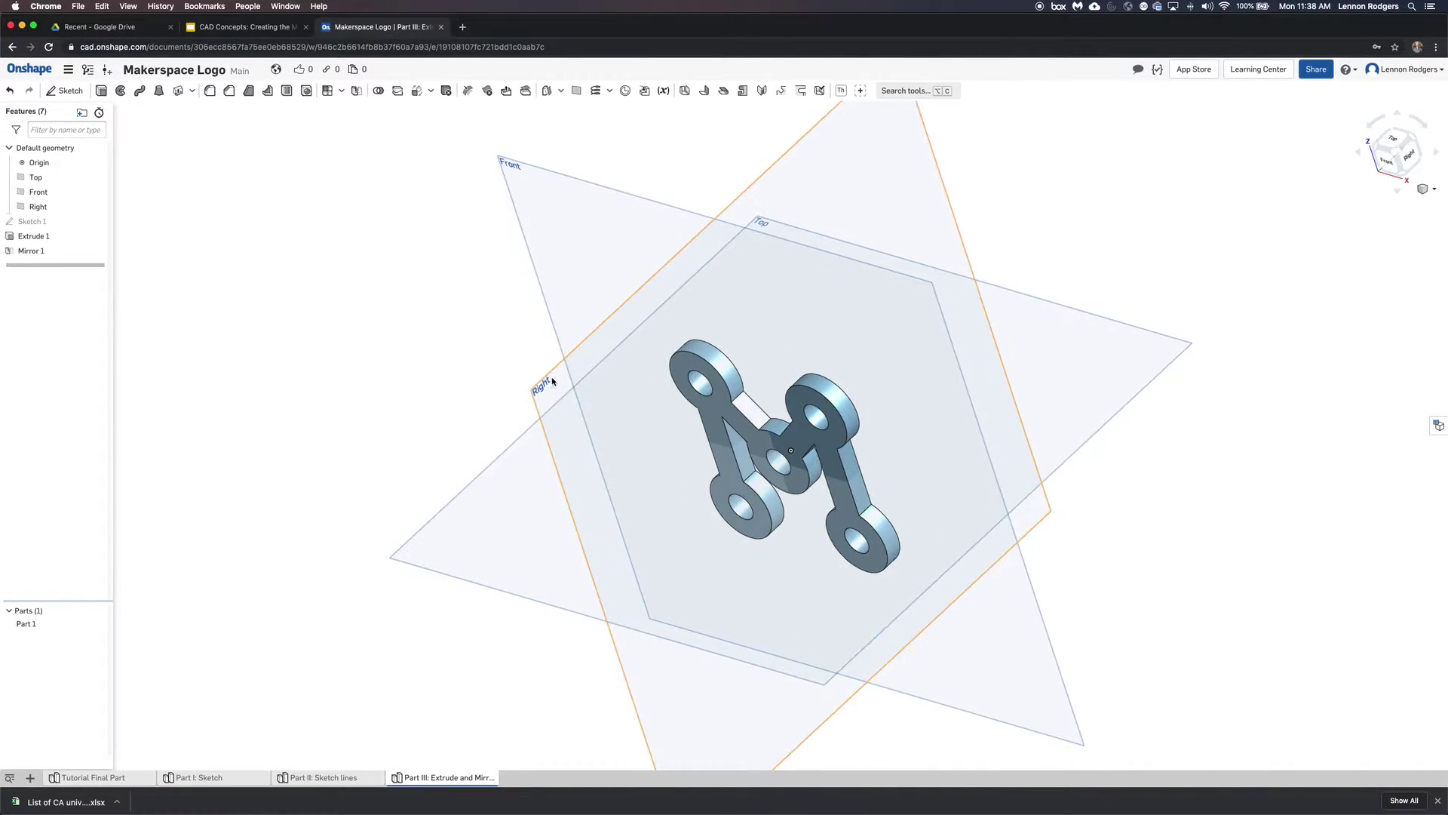
pyautogui.moveTo(613, 394); pyautogui.dragTo(687, 365, button='right')
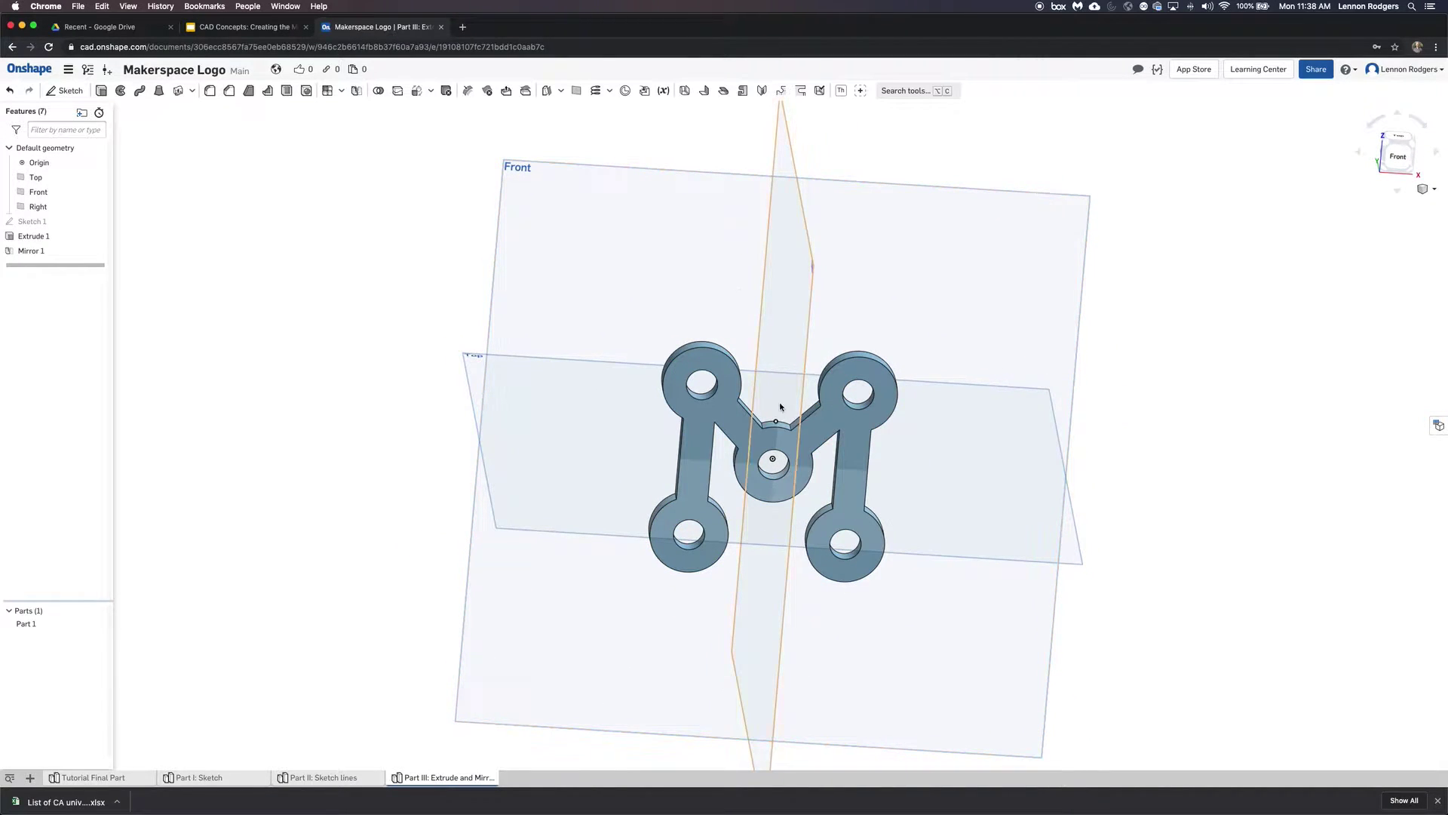
pyautogui.moveTo(788, 275); pyautogui.dragTo(760, 295, button='right')
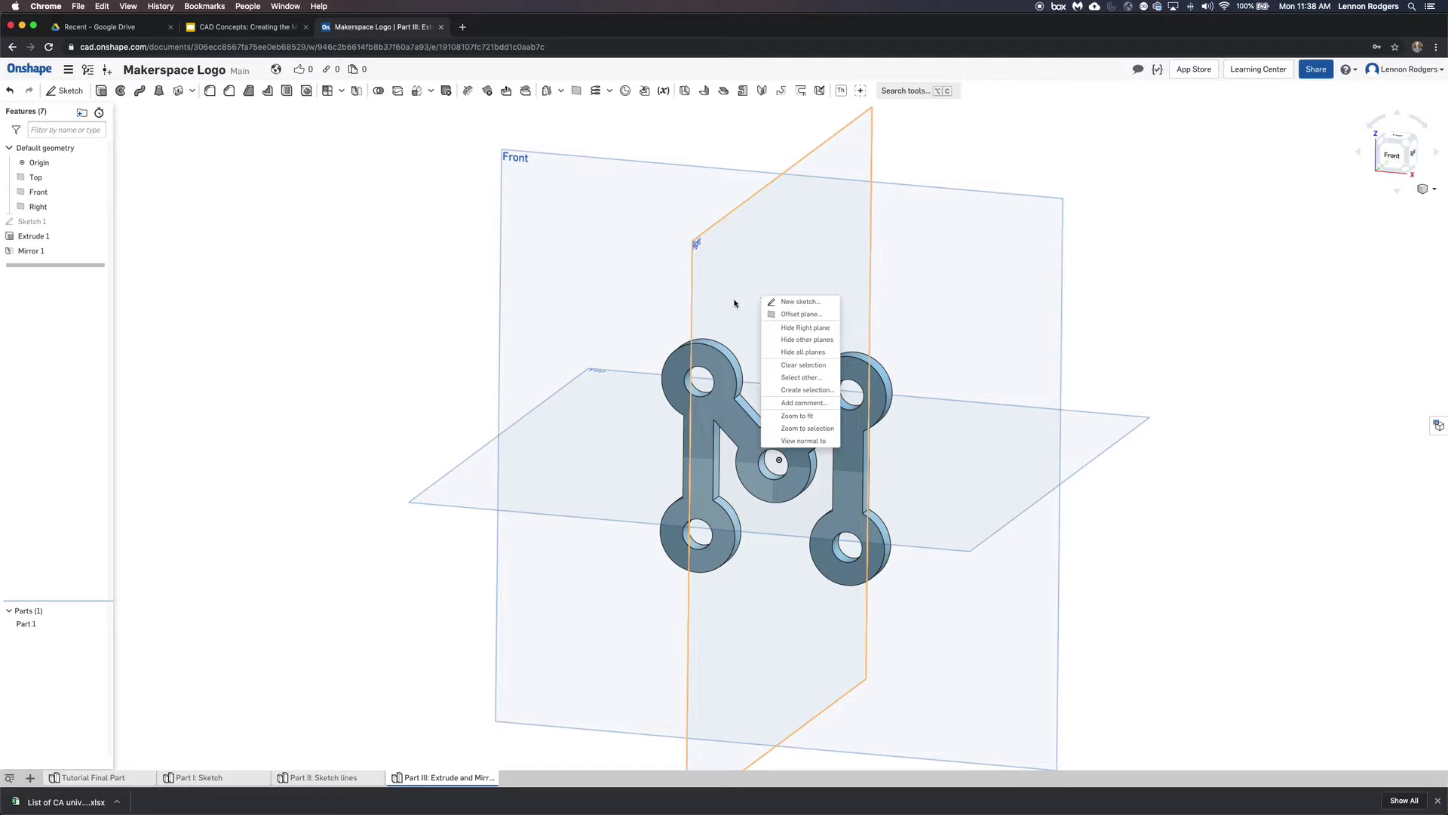
pyautogui.click(457, 368)
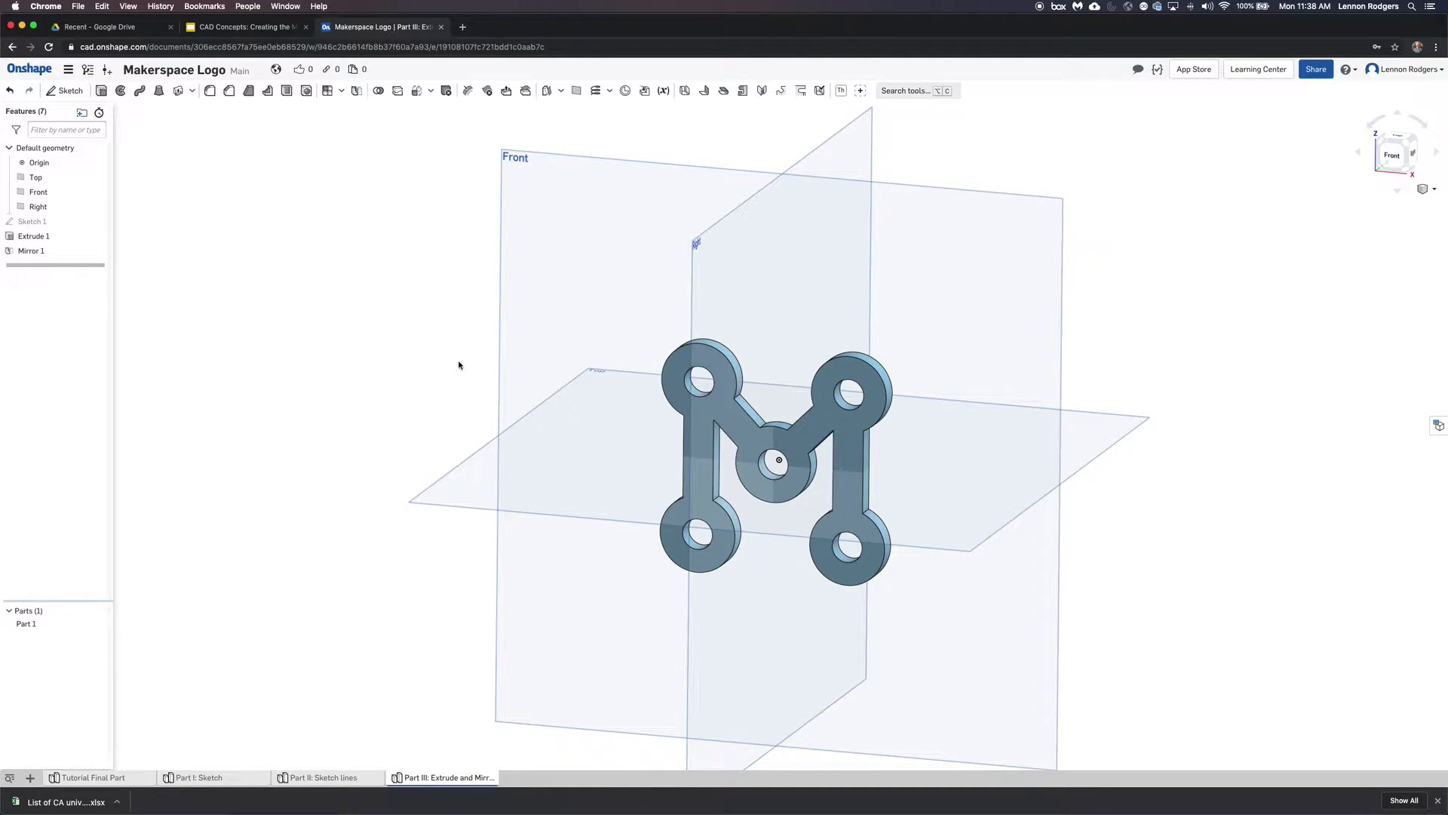
pyautogui.moveTo(462, 356); pyautogui.dragTo(463, 356, button='right')
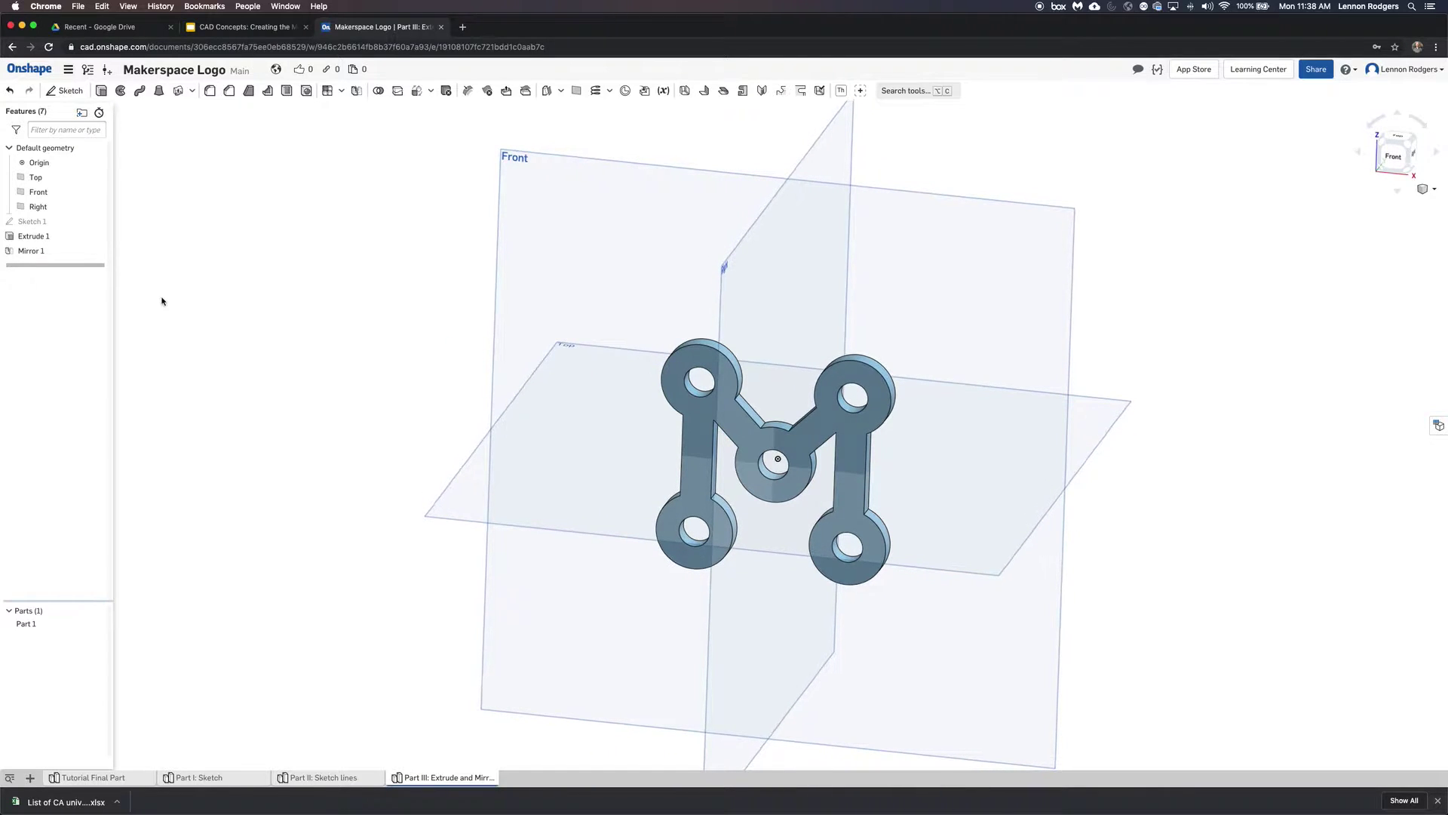
# Edit Sketch 1, viewed from the front, and set the width of the logo's vertical leg to 9 mm
pyautogui.doubleClick(51, 224)
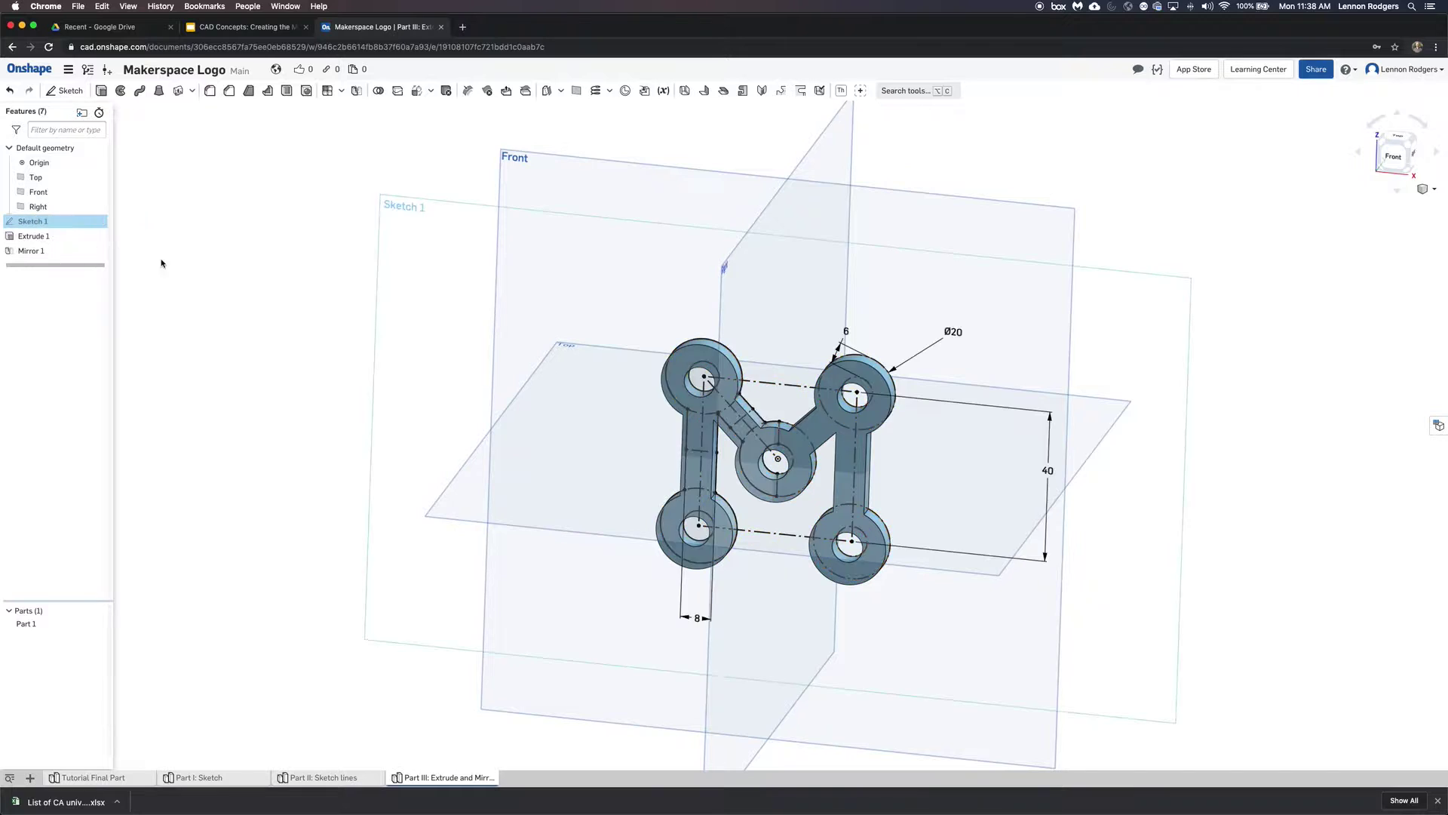
pyautogui.click(1393, 156)
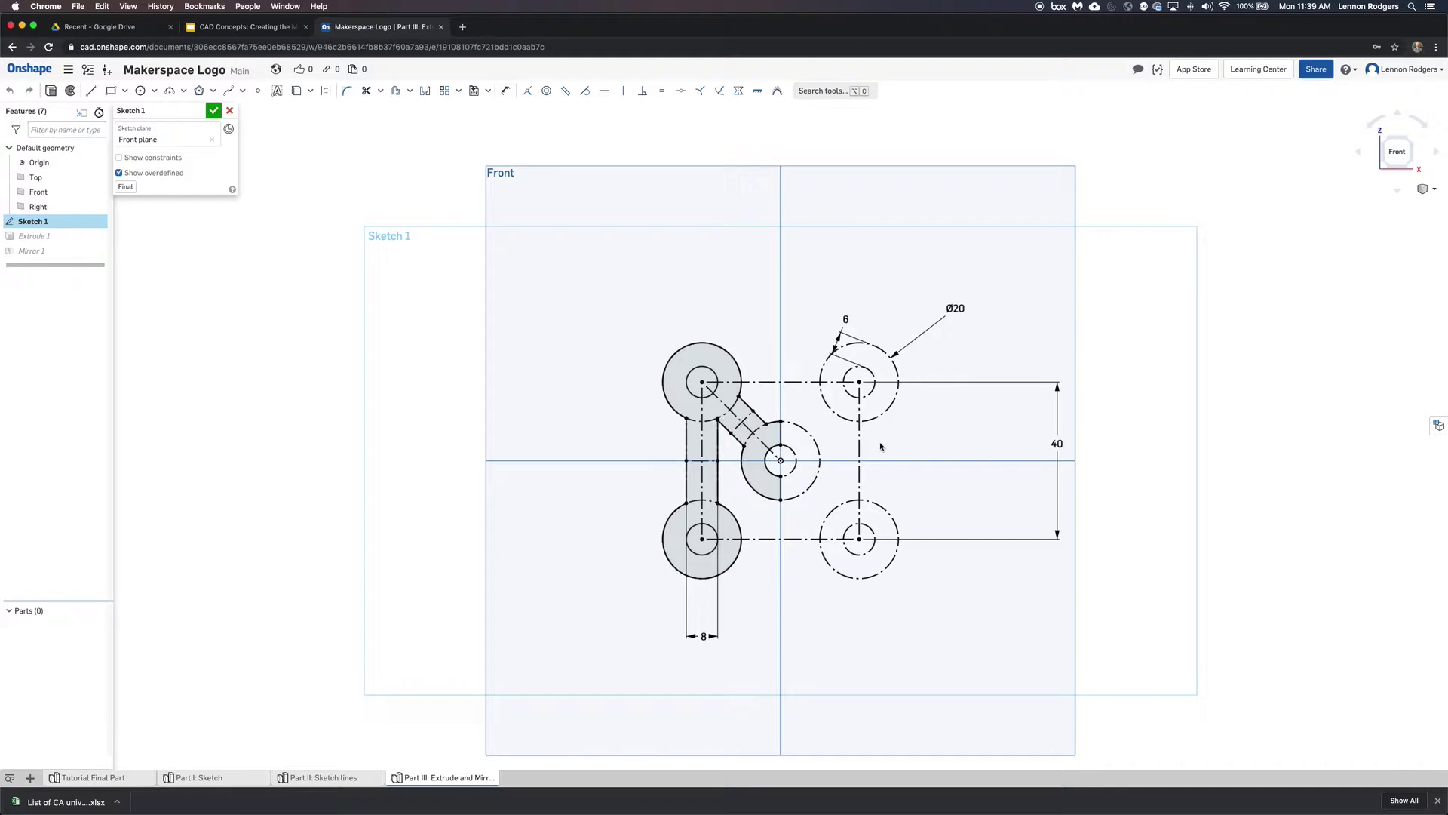
pyautogui.moveTo(878, 446); pyautogui.dragTo(853, 456, button='right')
pyautogui.click(1388, 160)
pyautogui.doubleClick(707, 637)
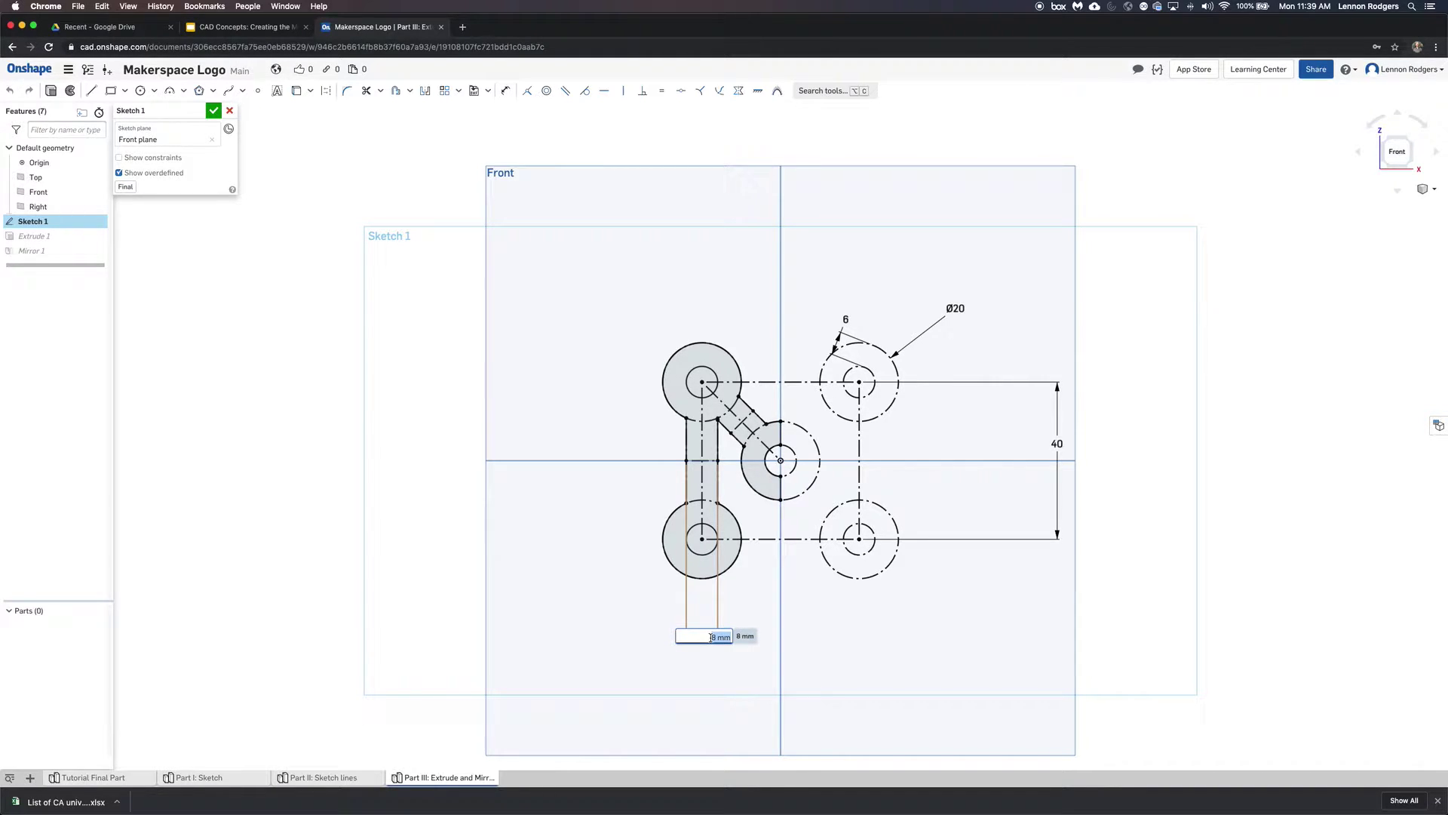
pyautogui.write('9')
pyautogui.press('Return')
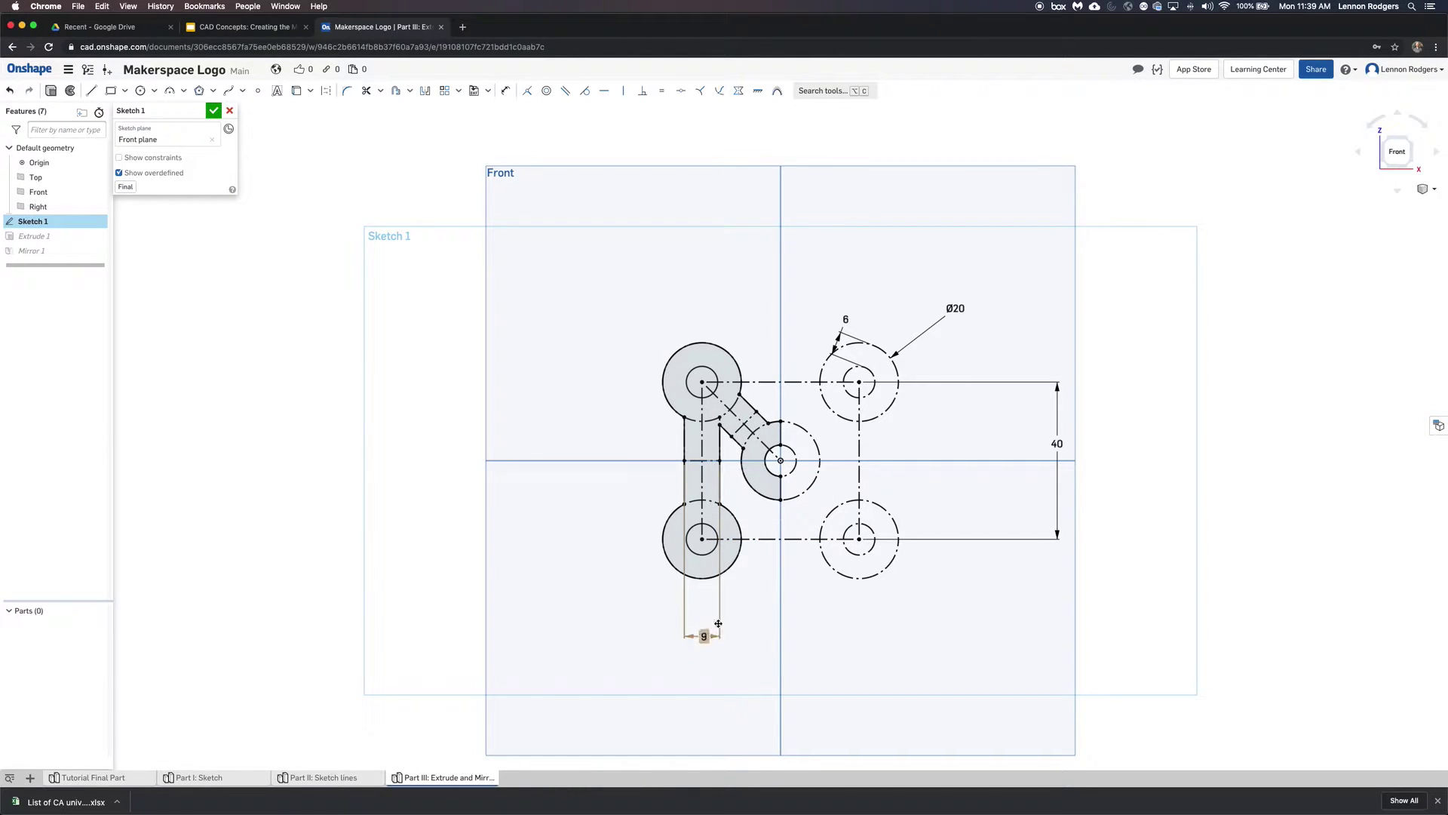
pyautogui.click(214, 112)
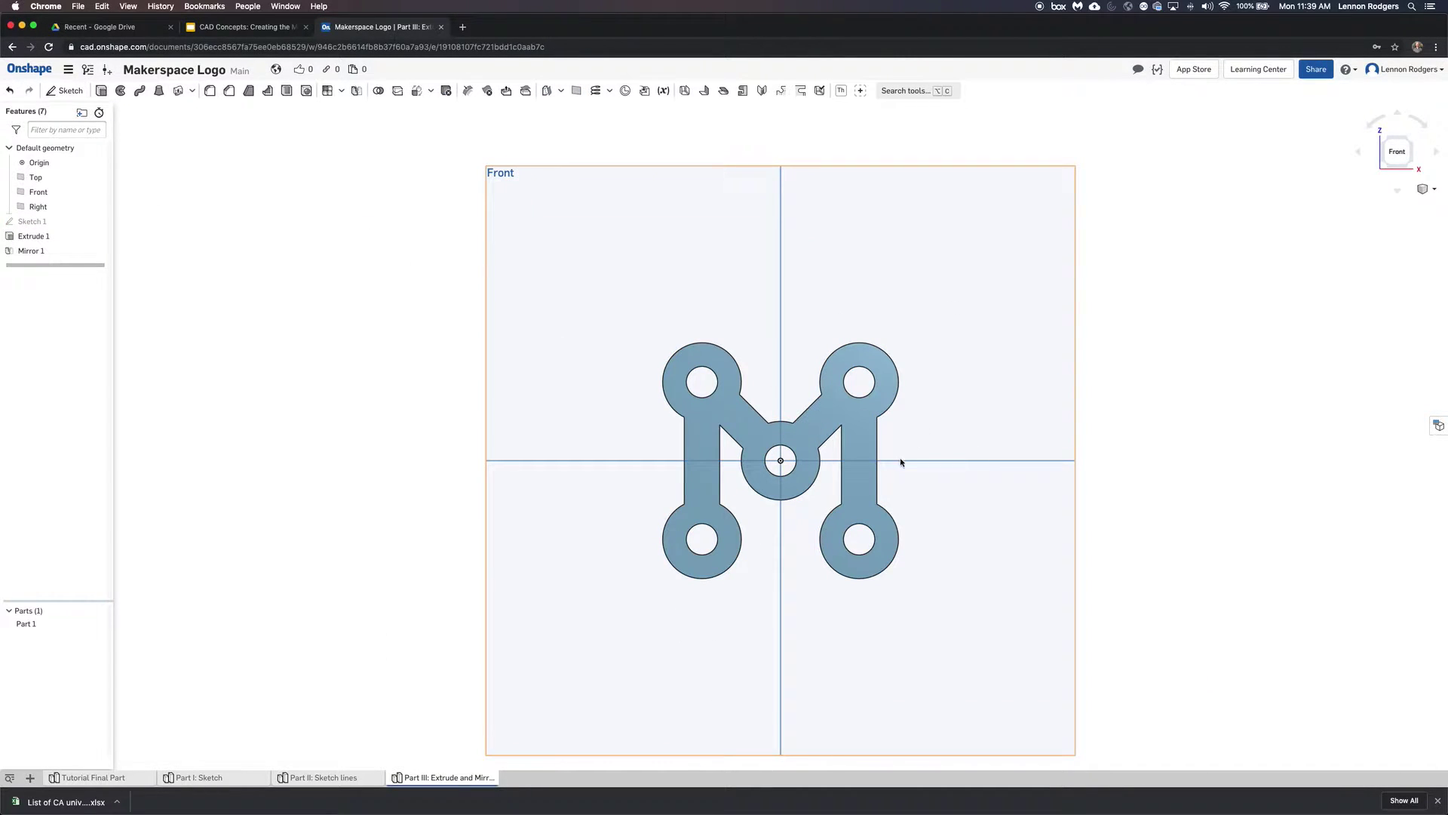
# Edit Sketch 1 and set the spacing between the inner and outer circles to 7 mm
pyautogui.doubleClick(30, 221)
pyautogui.doubleClick(846, 319)
pyautogui.write('7')
pyautogui.press('Return')
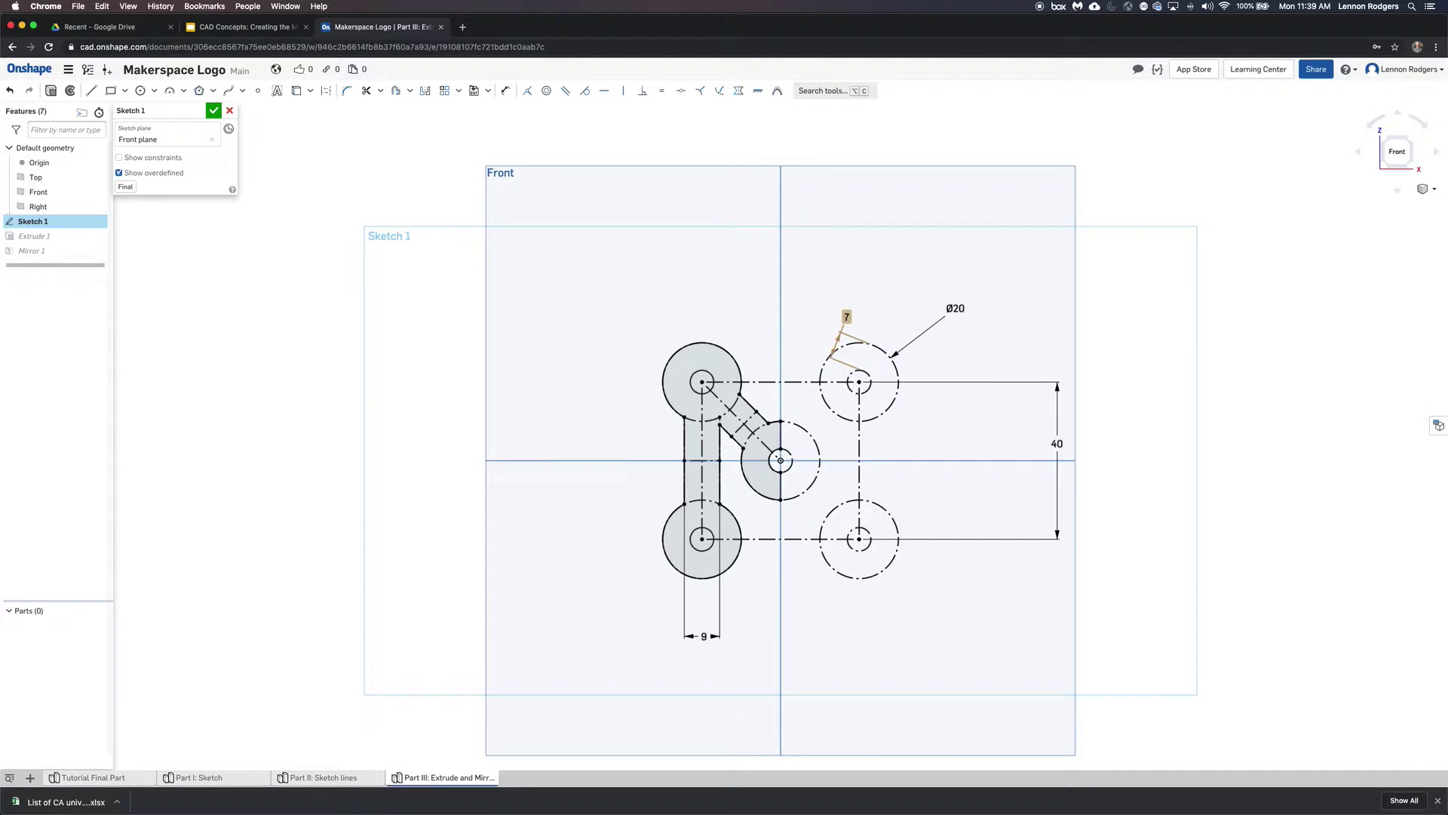
pyautogui.click(213, 111)
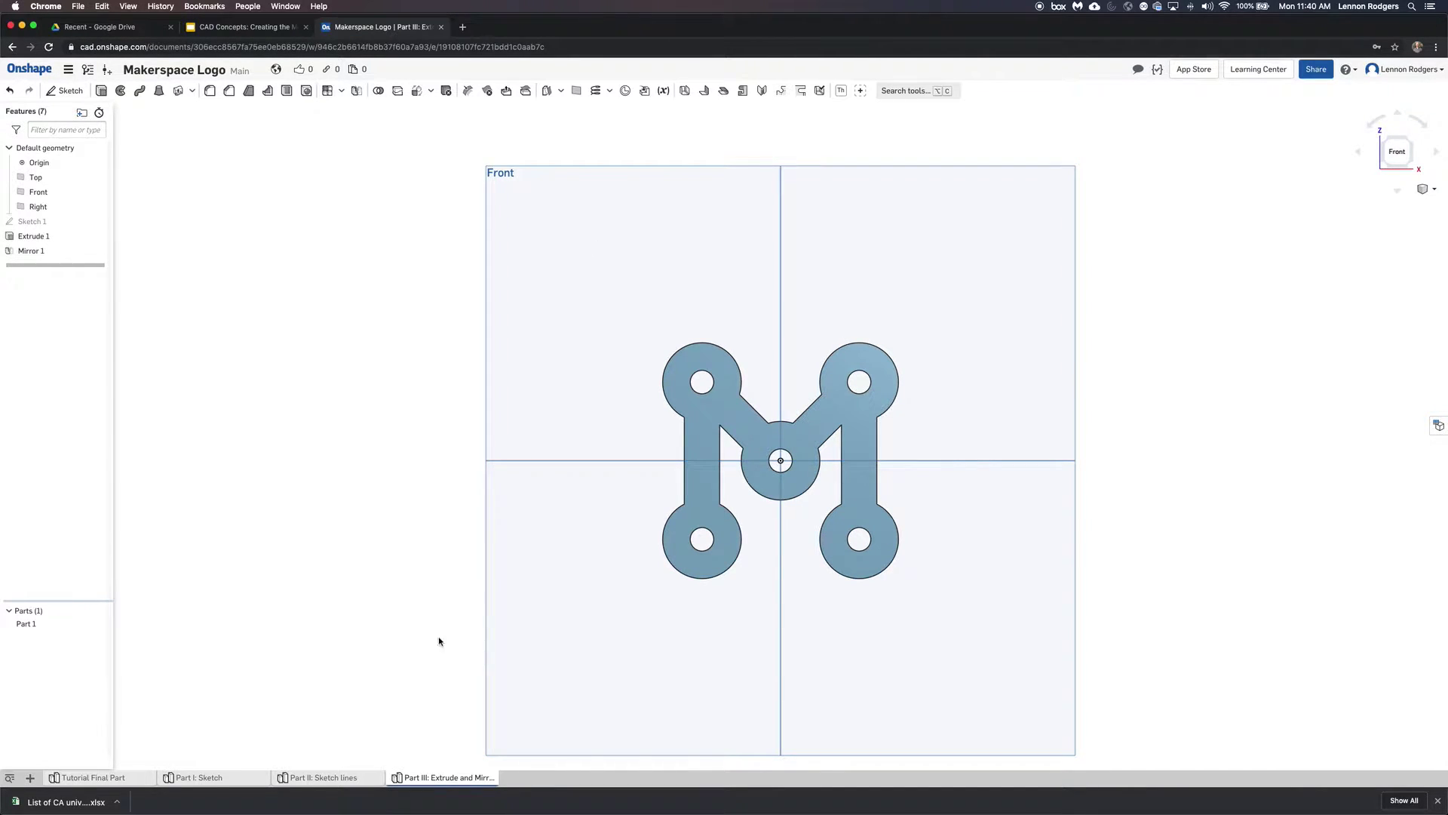
# Start a new sketch on the Front plane in the Tutorial Final Part studio
pyautogui.click(107, 778)
pyautogui.moveTo(905, 322); pyautogui.dragTo(938, 293, button='right')
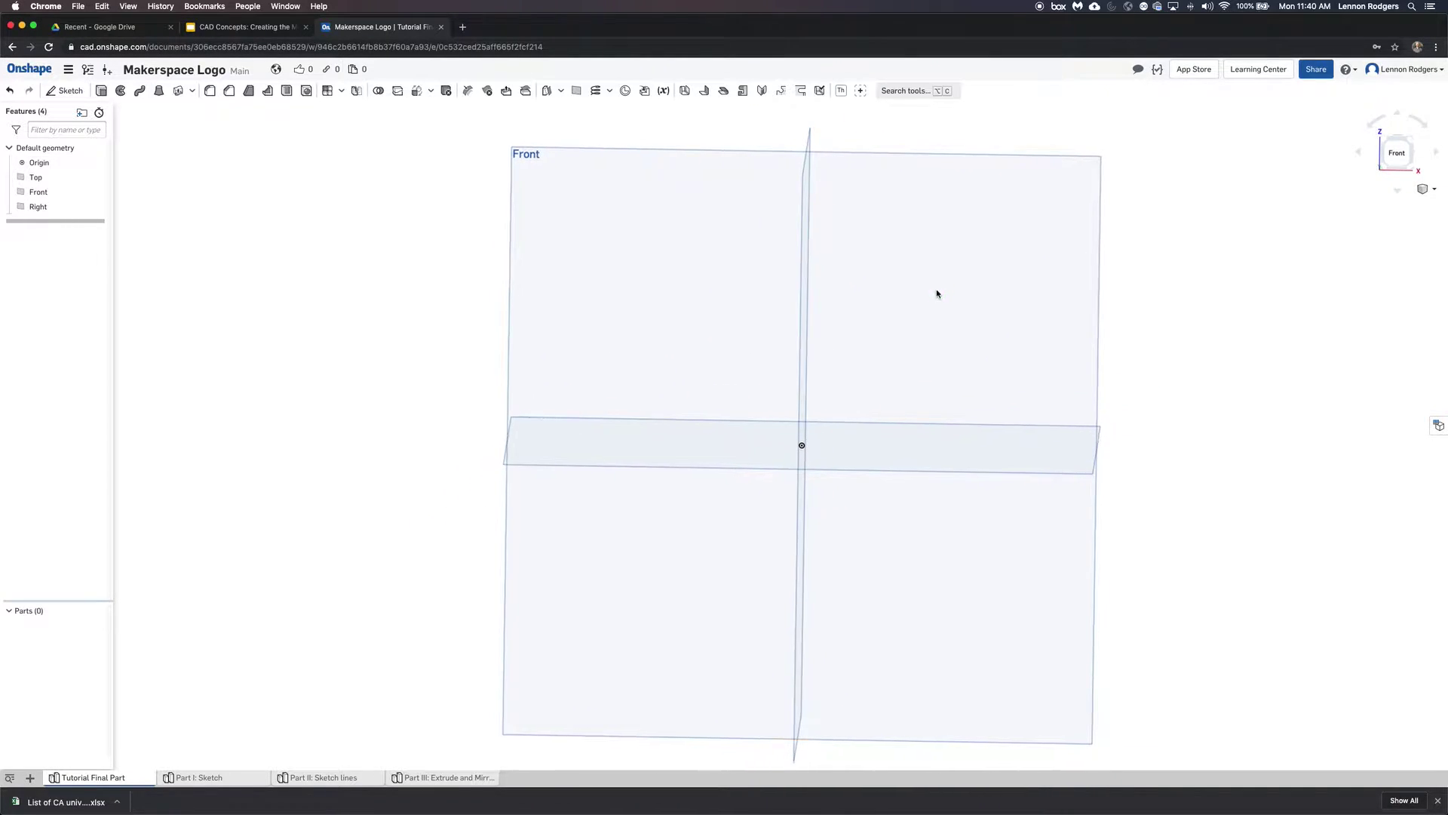
pyautogui.click(198, 777)
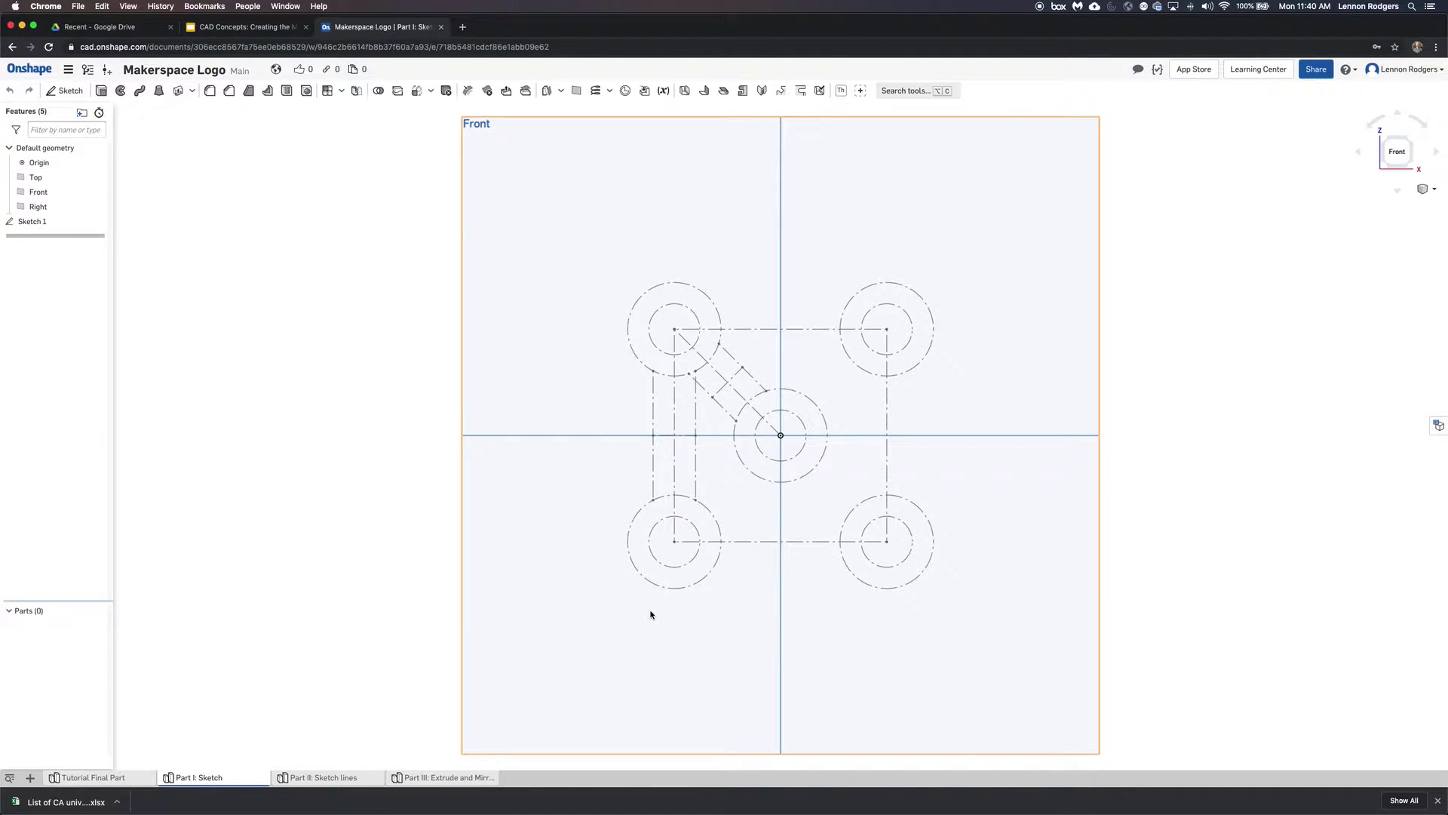
pyautogui.click(136, 782)
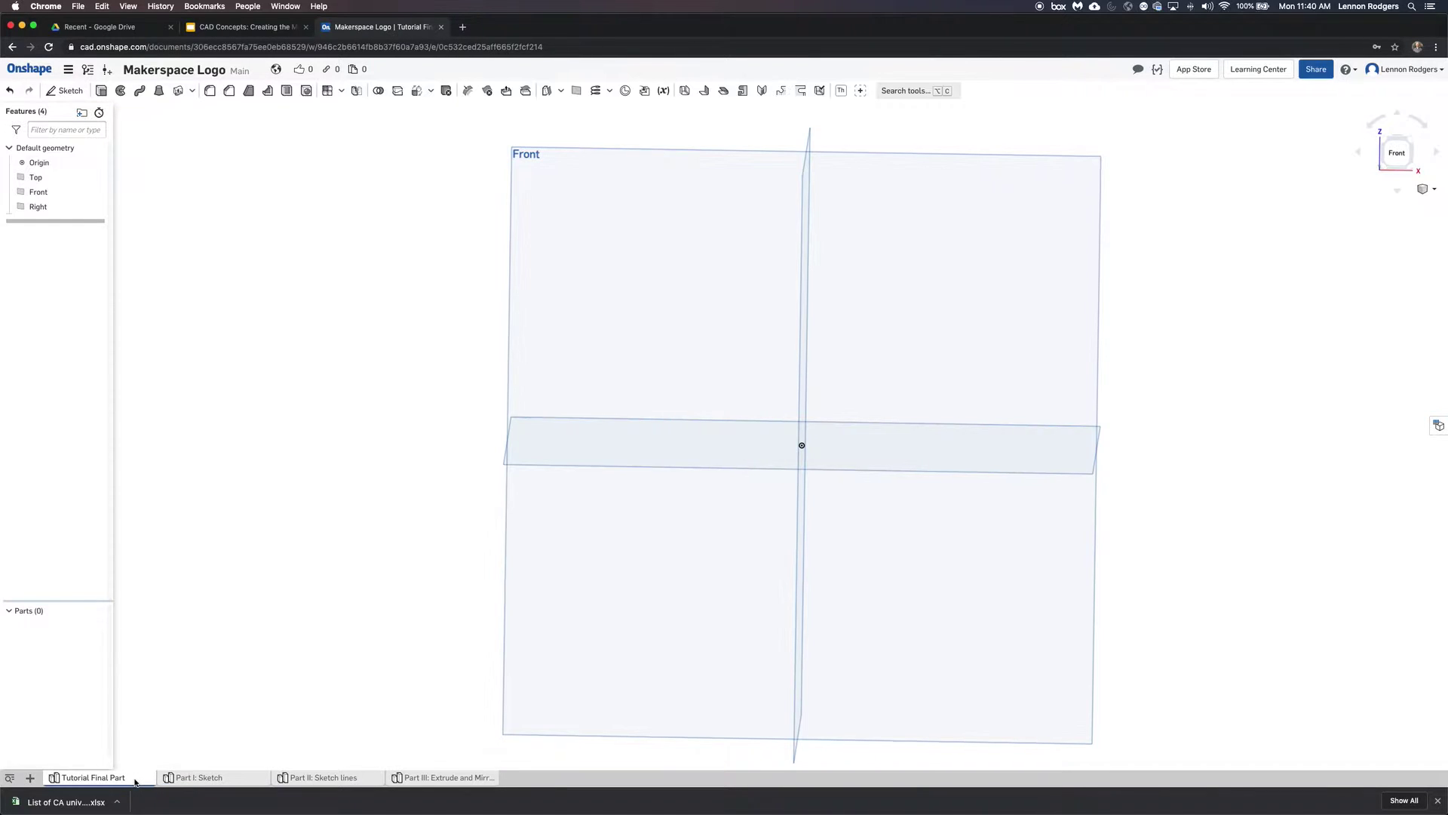
pyautogui.click(1401, 153)
pyautogui.click(66, 90)
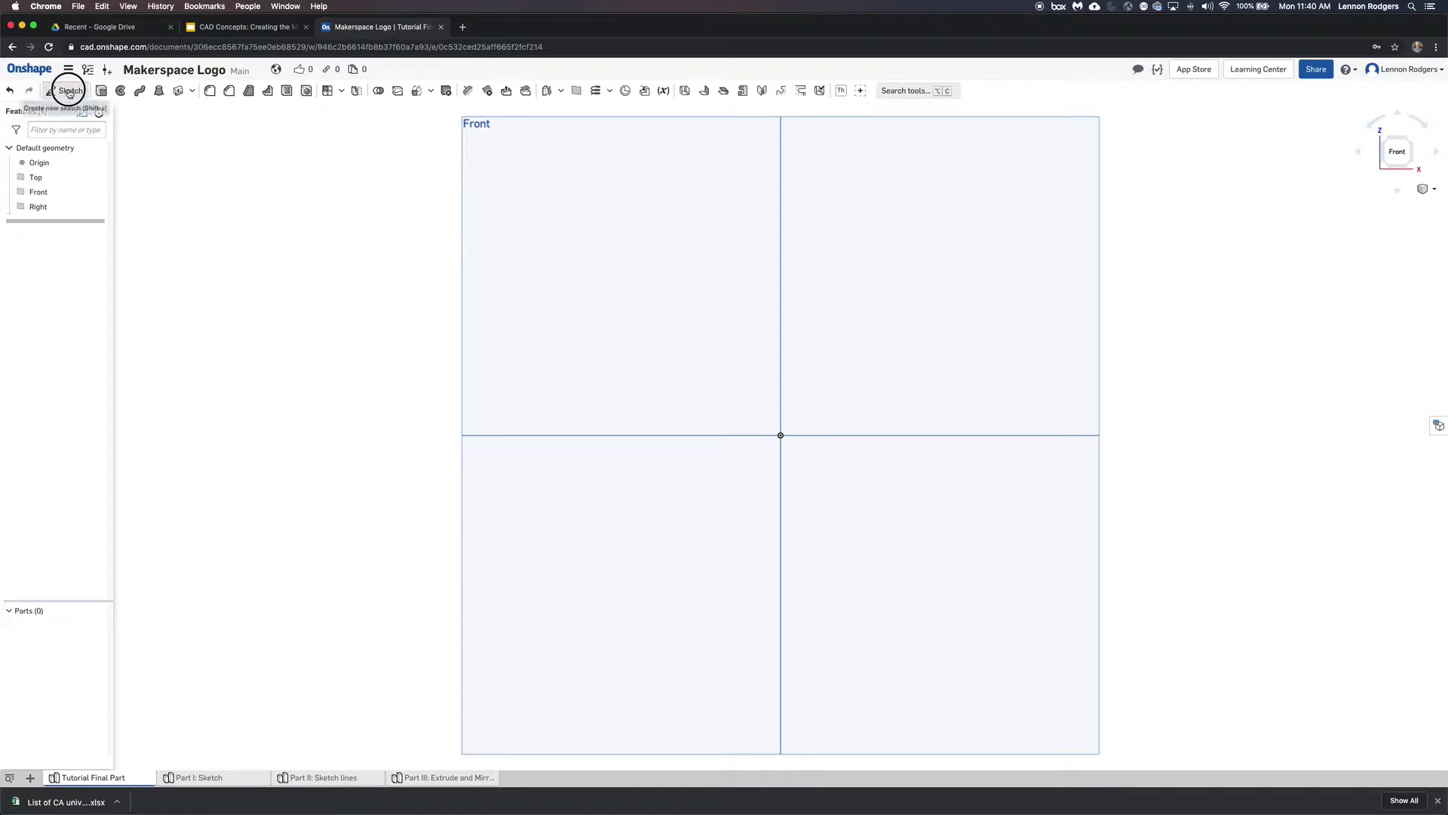
pyautogui.click(491, 126)
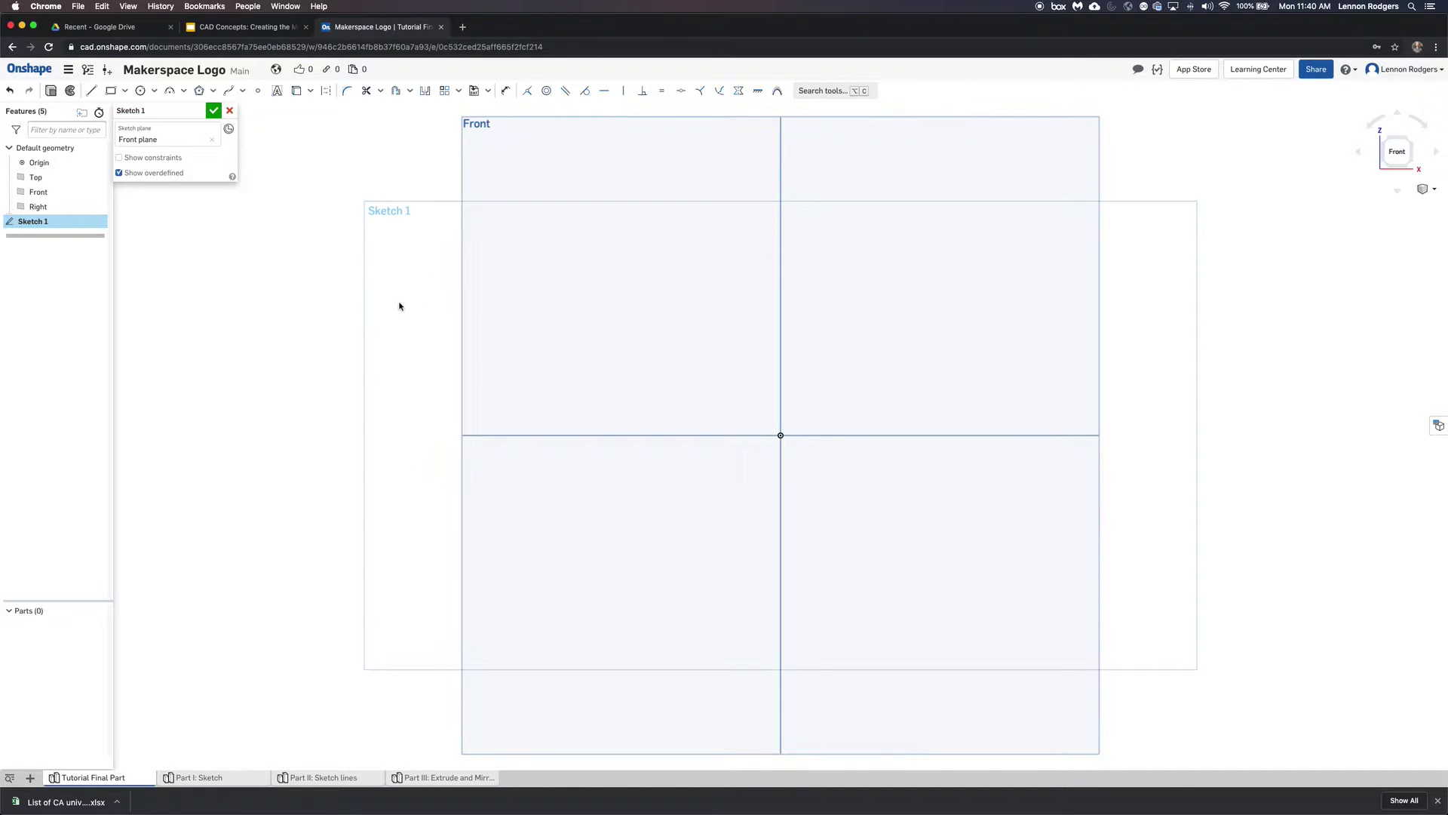
# Sketch a center-point rectangle about 55.5 by 43.9 mm on the origin and convert it to construction geometry
pyautogui.click(125, 90)
pyautogui.click(140, 129)
pyautogui.click(780, 435)
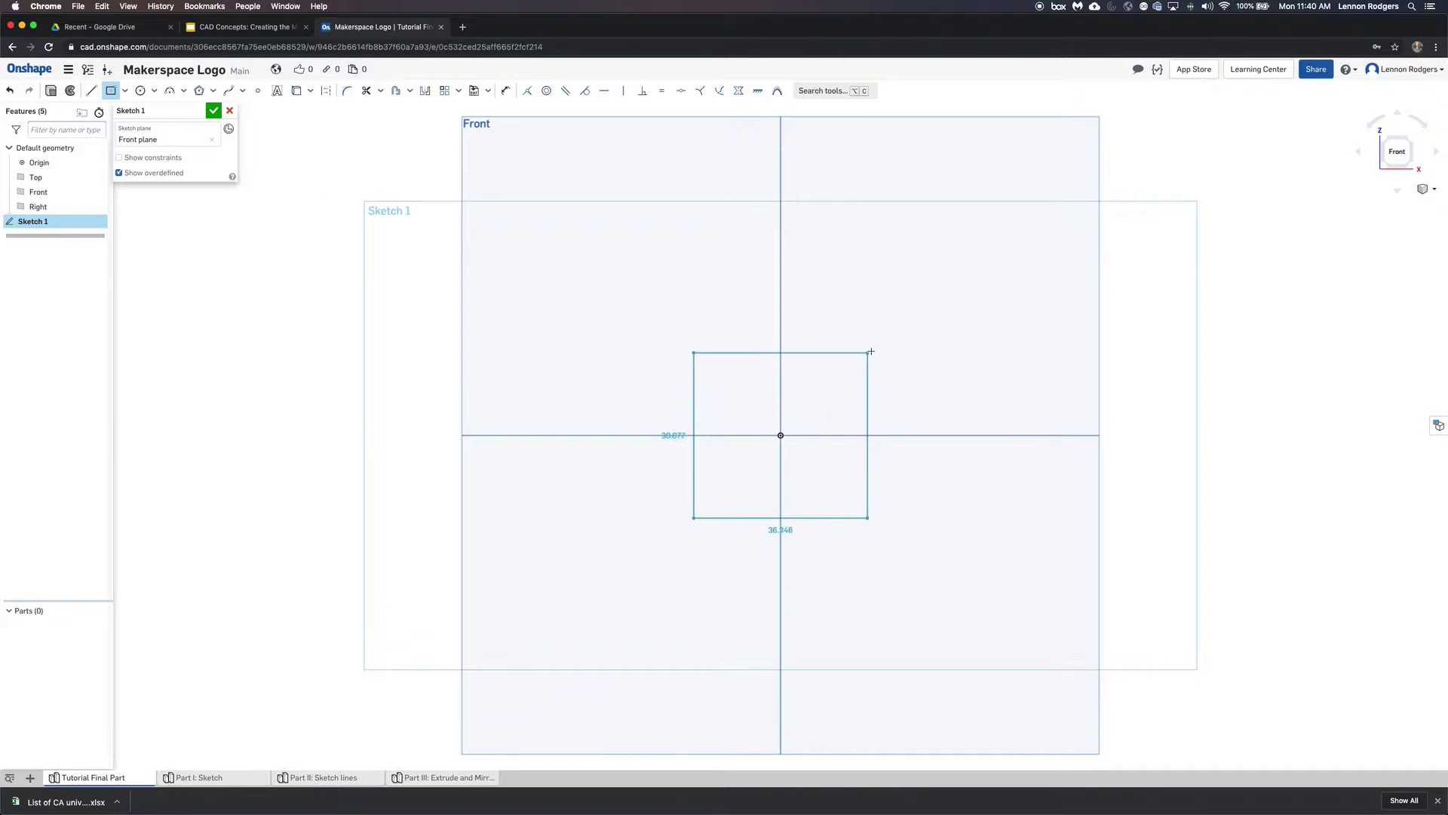
pyautogui.click(899, 341)
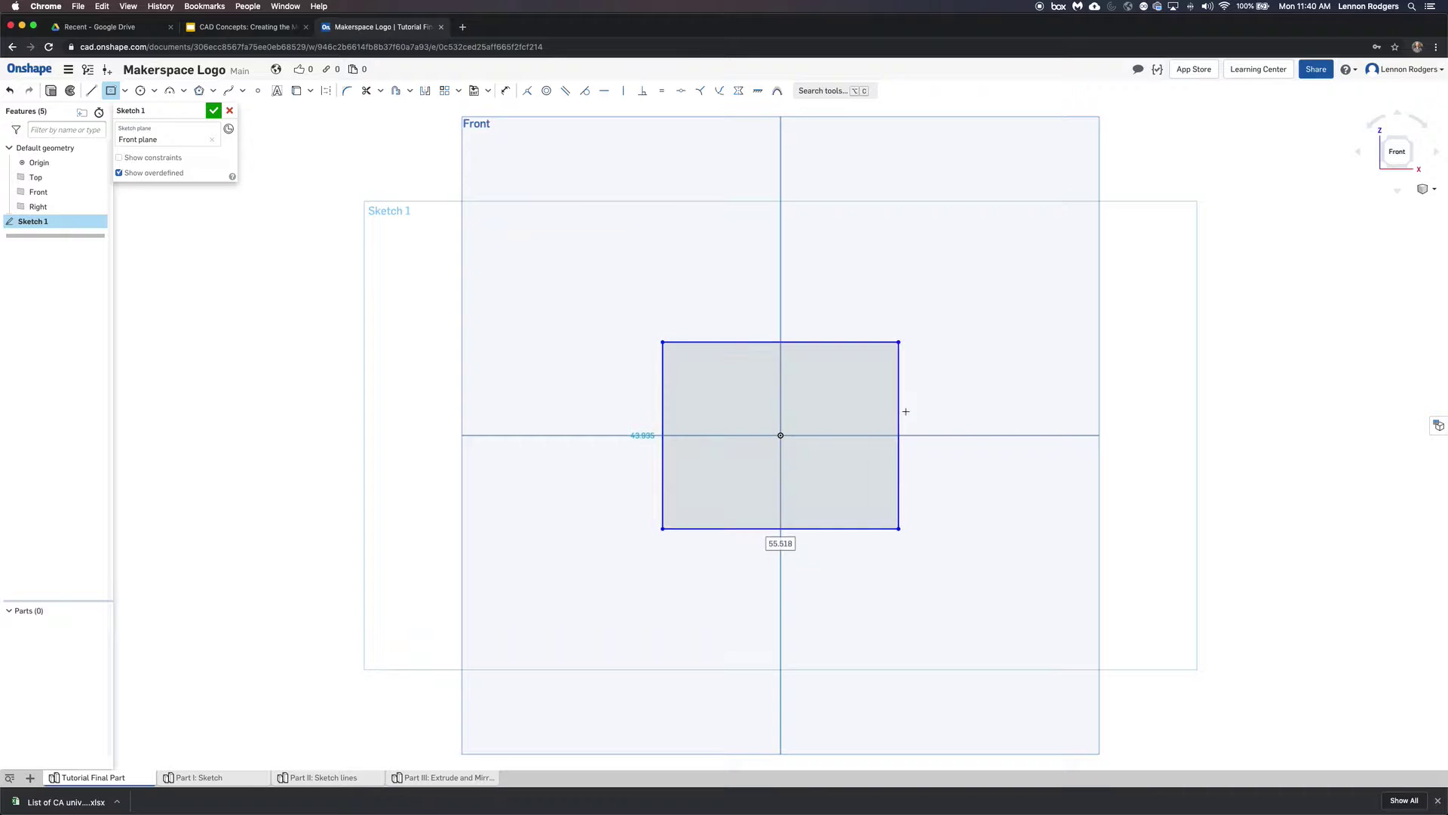
pyautogui.press('Tab')
pyautogui.press('Escape')
pyautogui.moveTo(309, 222); pyautogui.dragTo(1109, 604)
pyautogui.click(325, 92)
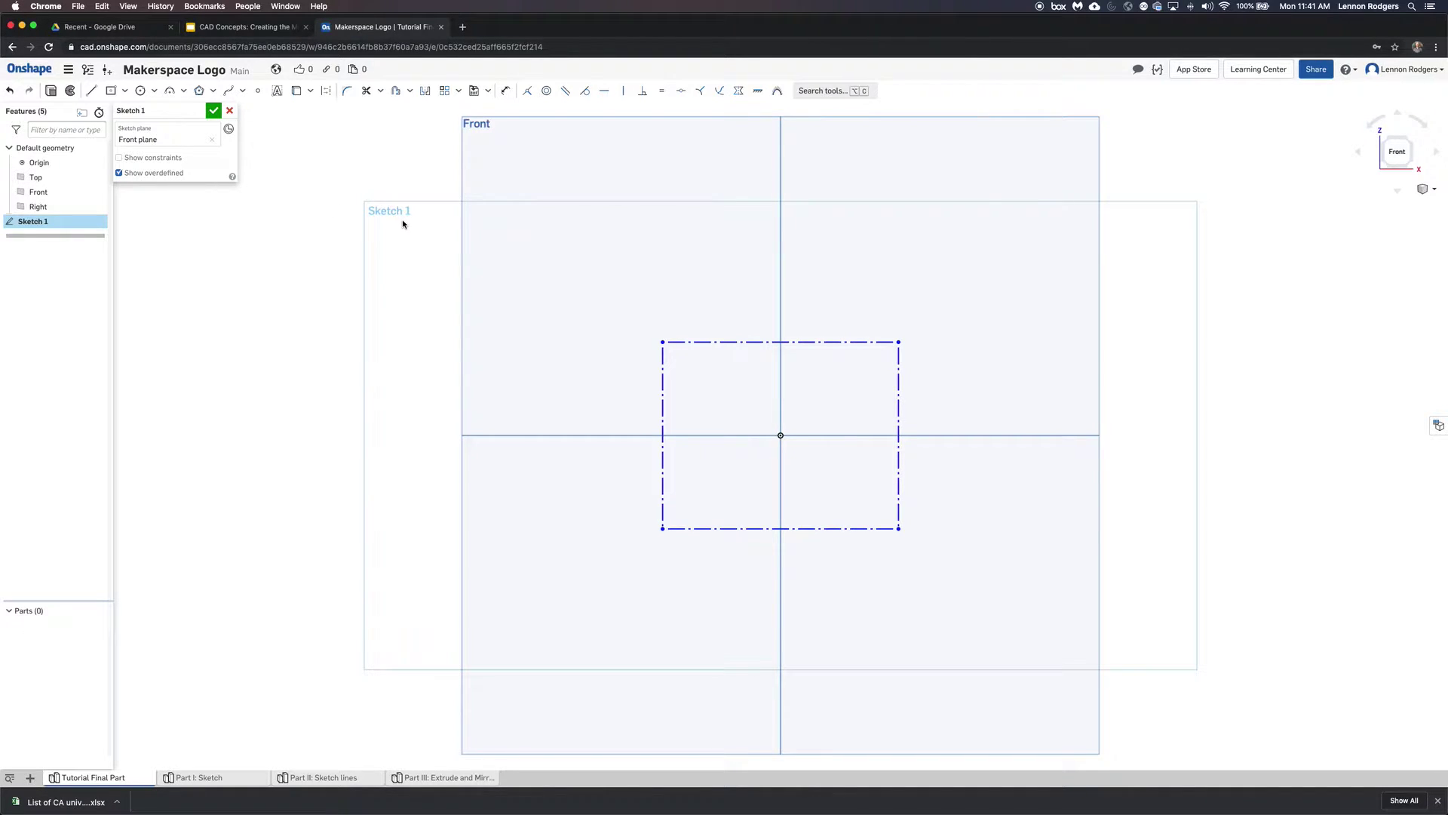
# Sketch four center-point circles, about 16 to 18 mm in diameter, one on each corner of the construction rectangle
pyautogui.click(142, 91)
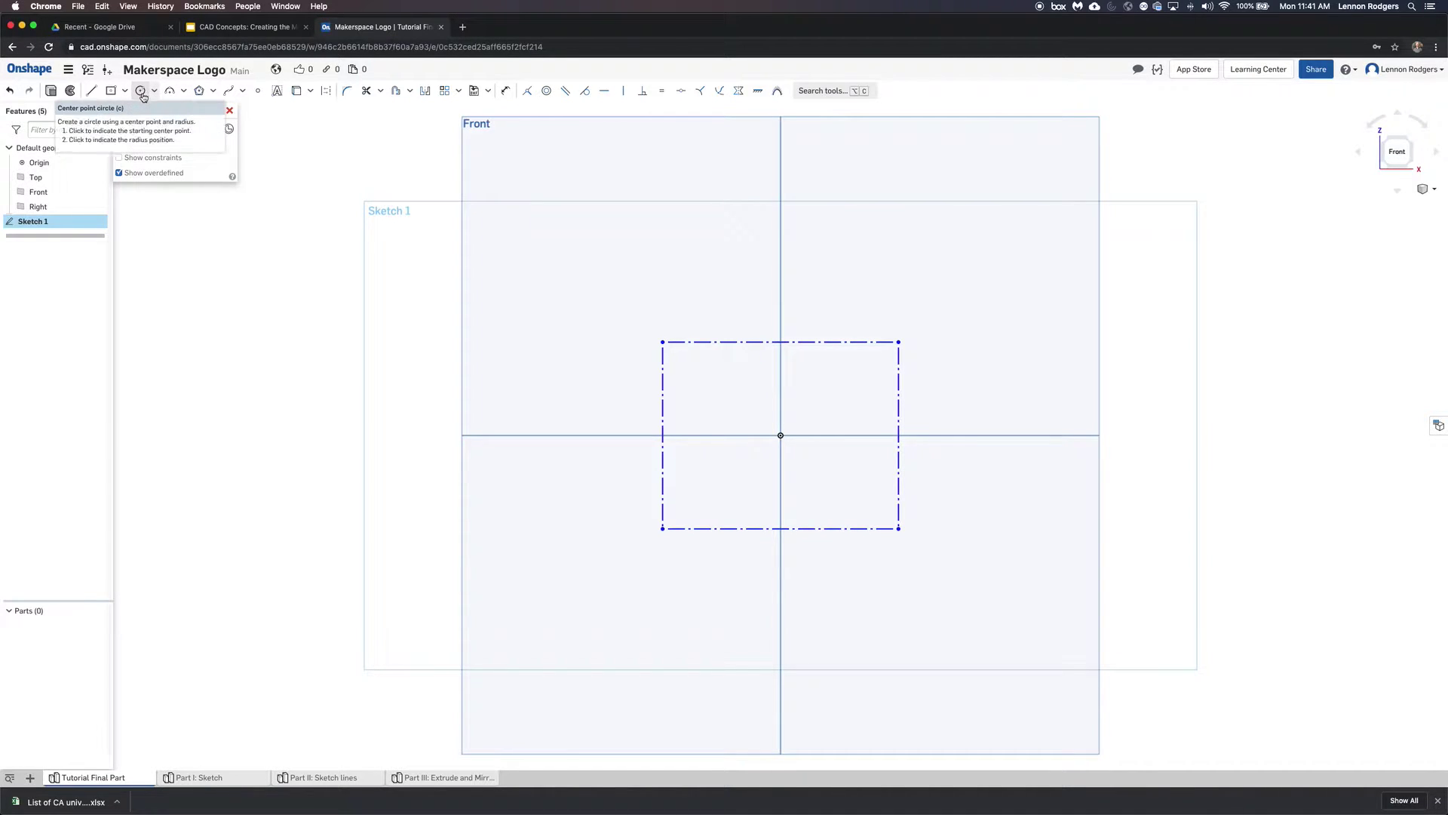
pyautogui.click(141, 91)
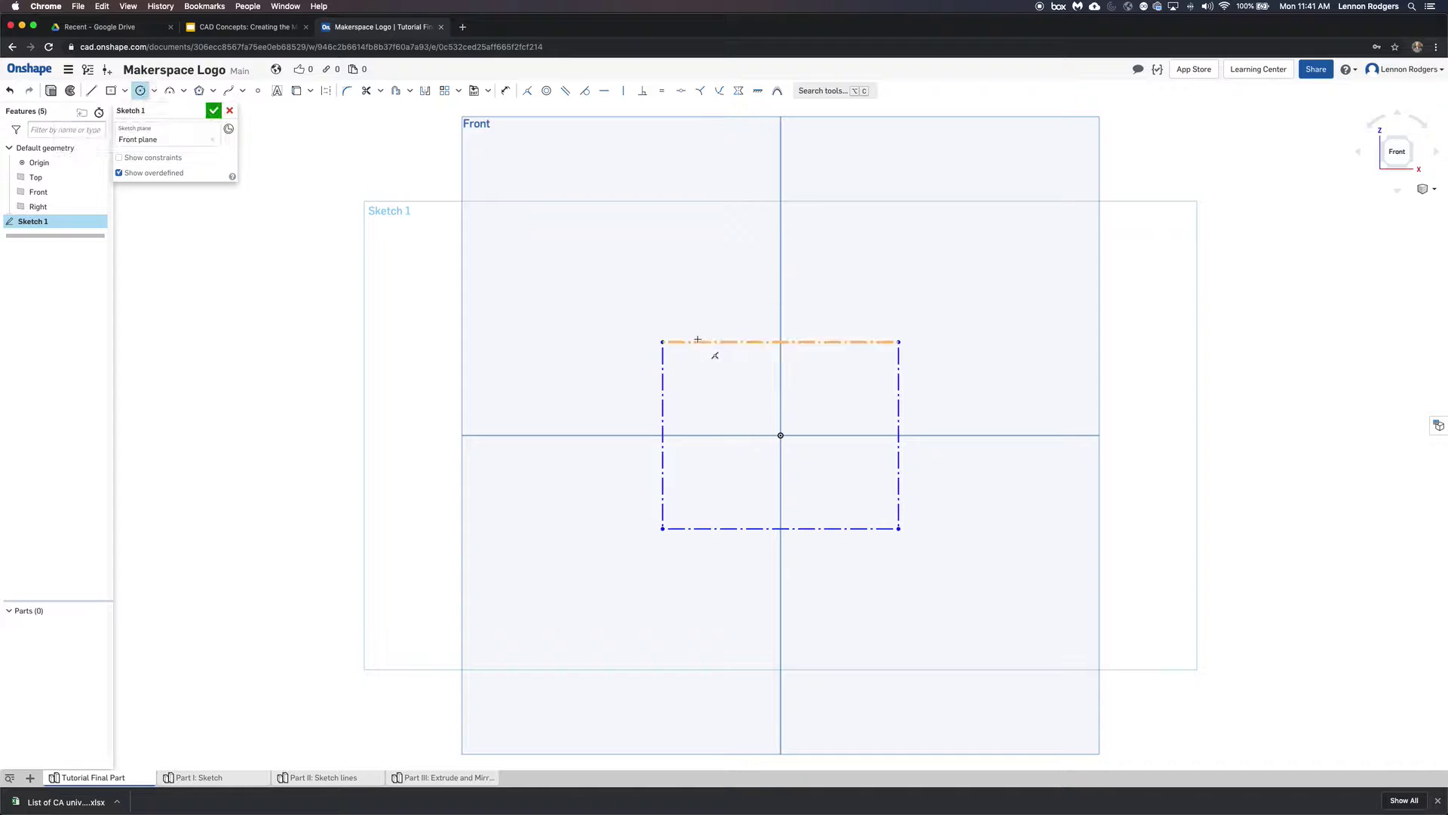
pyautogui.click(663, 341)
pyautogui.click(692, 317)
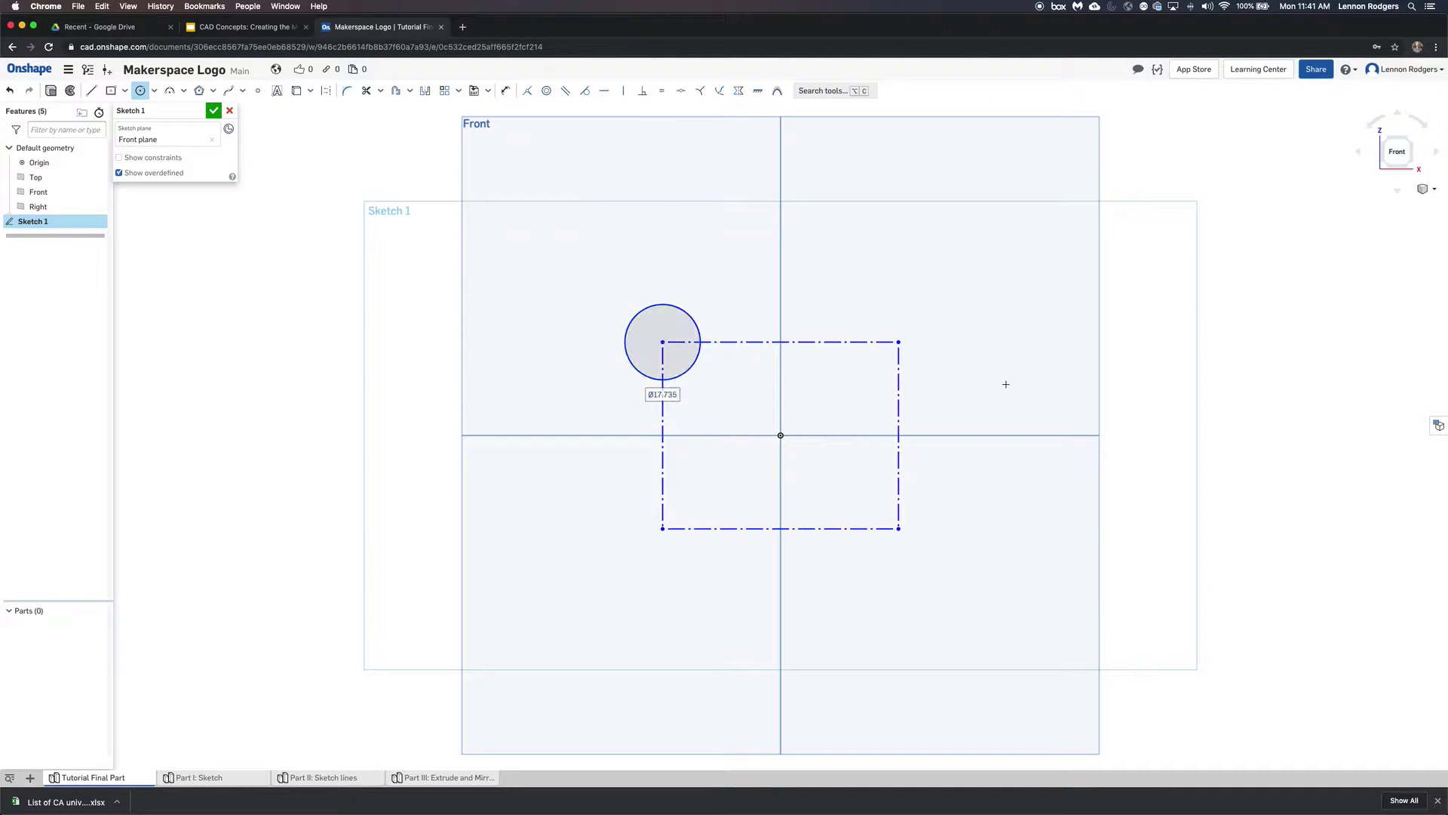
pyautogui.click(899, 342)
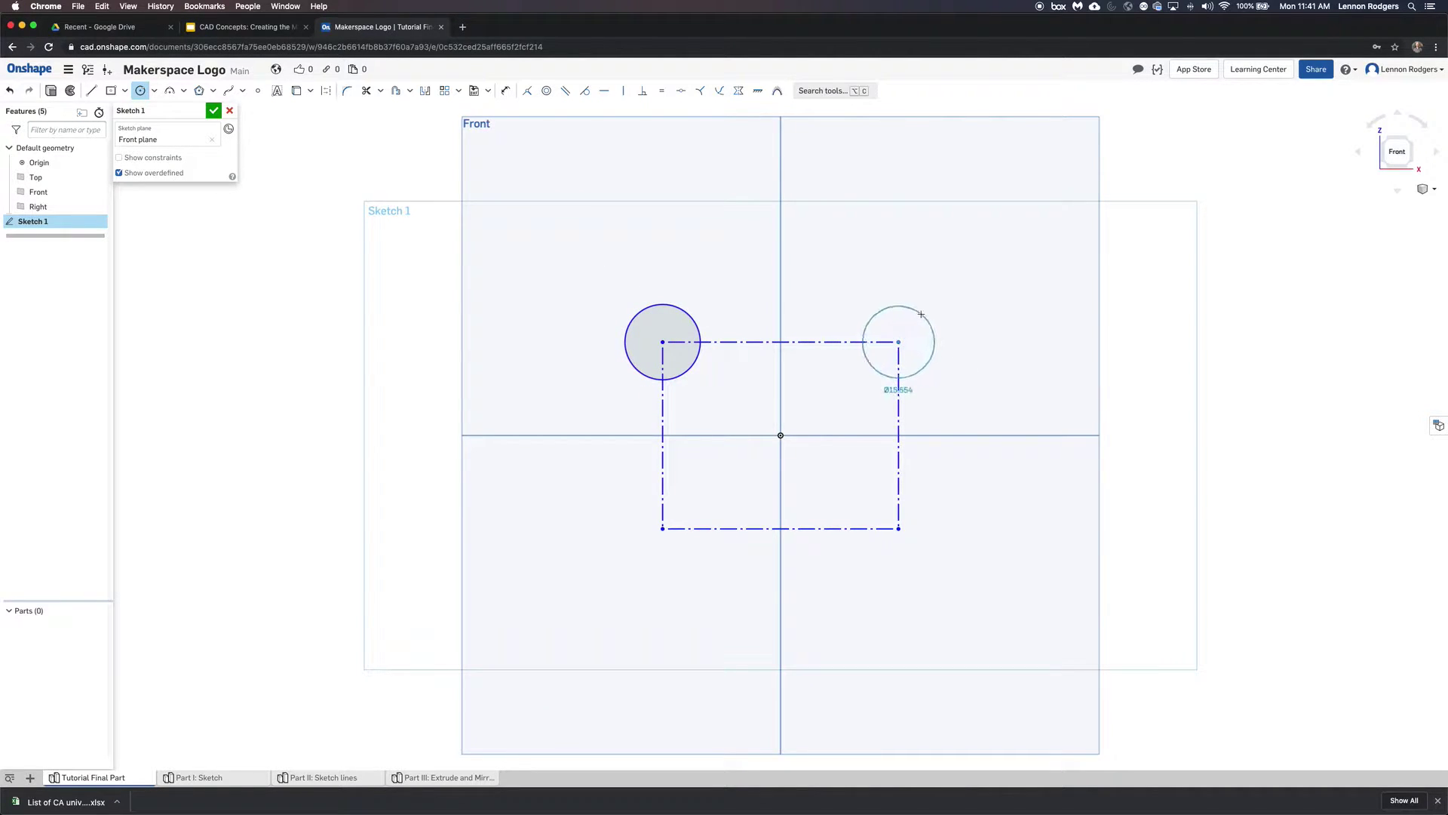
pyautogui.click(923, 368)
pyautogui.click(898, 528)
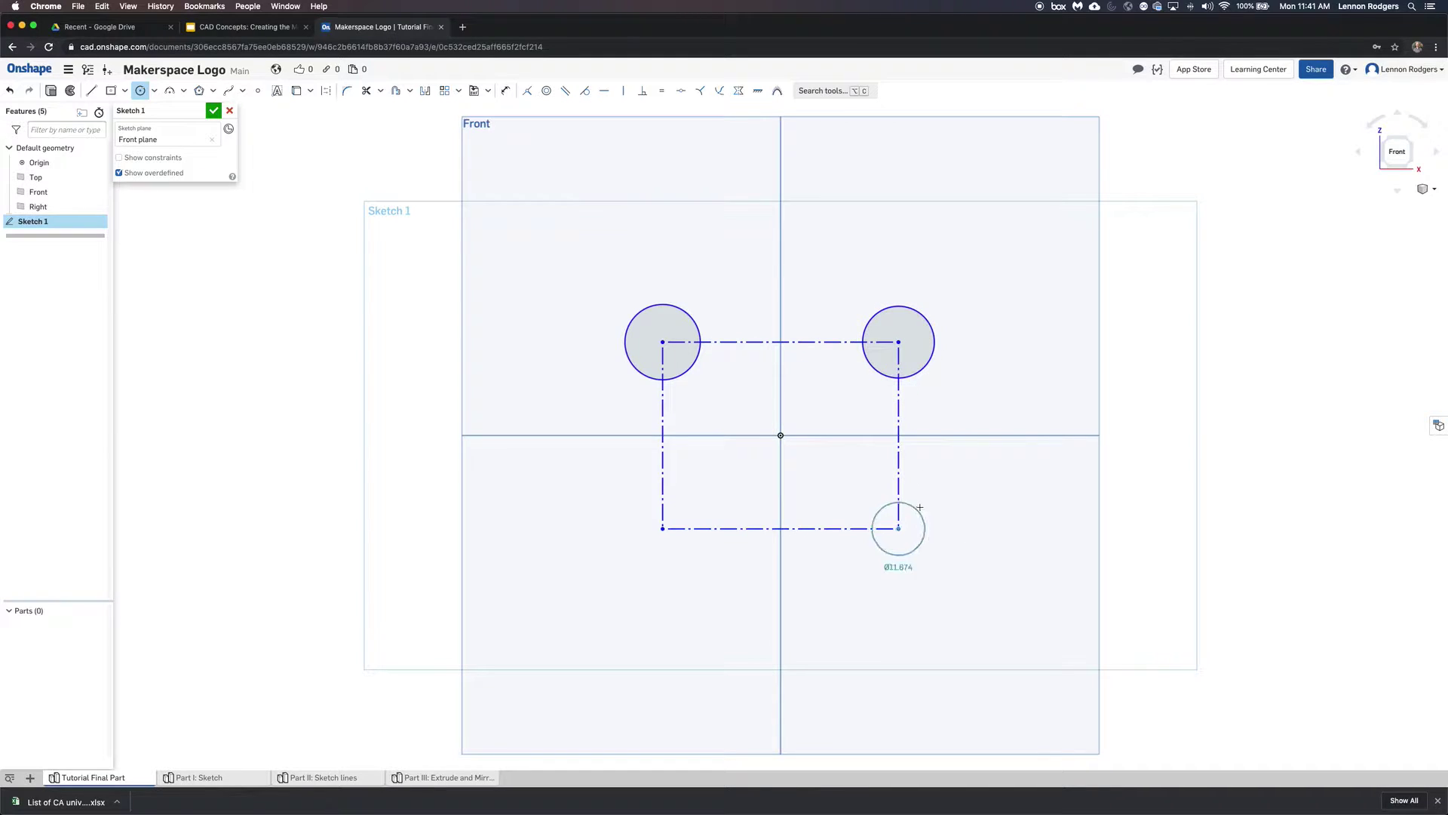
pyautogui.click(860, 529)
pyautogui.click(663, 528)
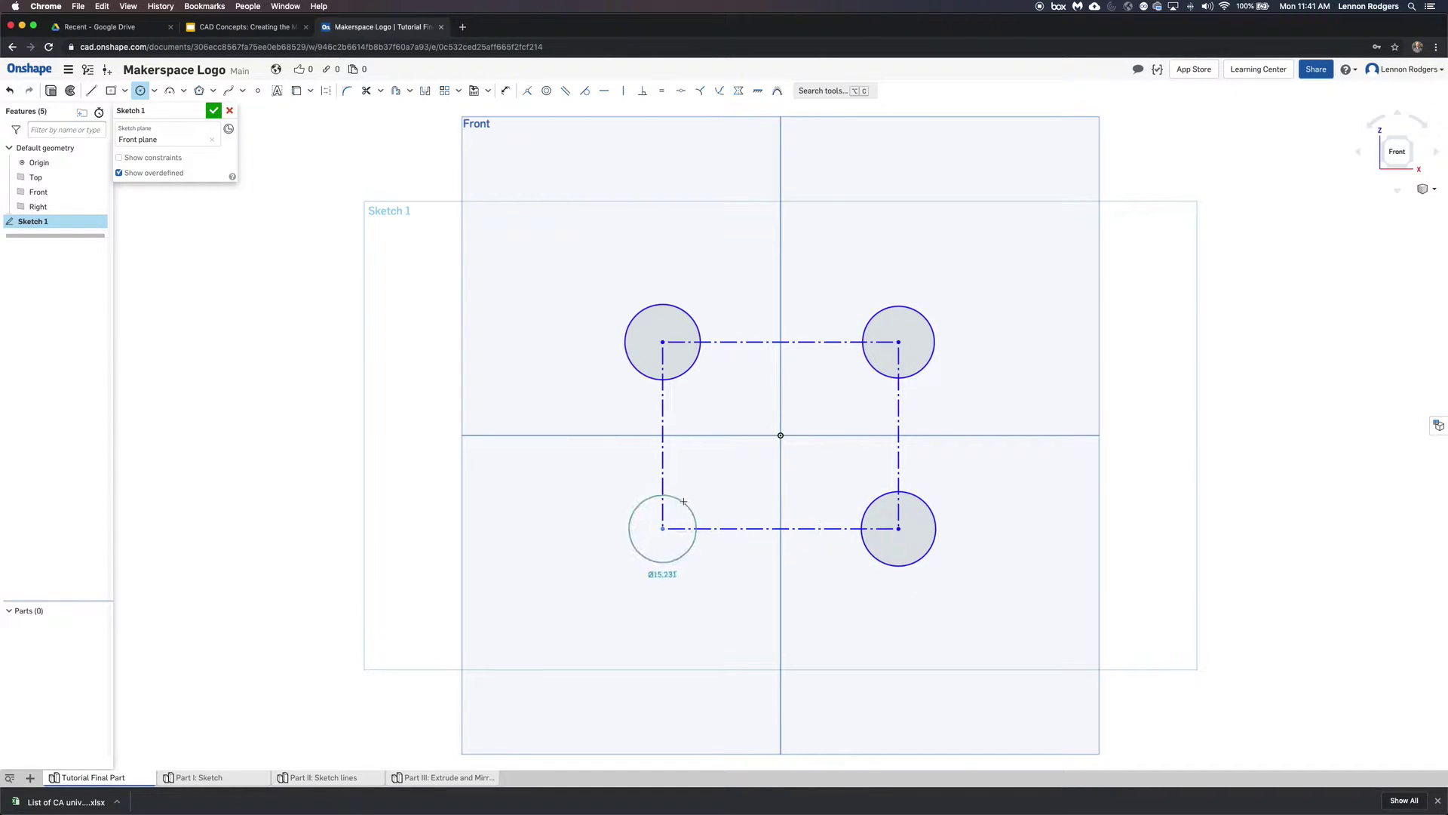
pyautogui.click(679, 498)
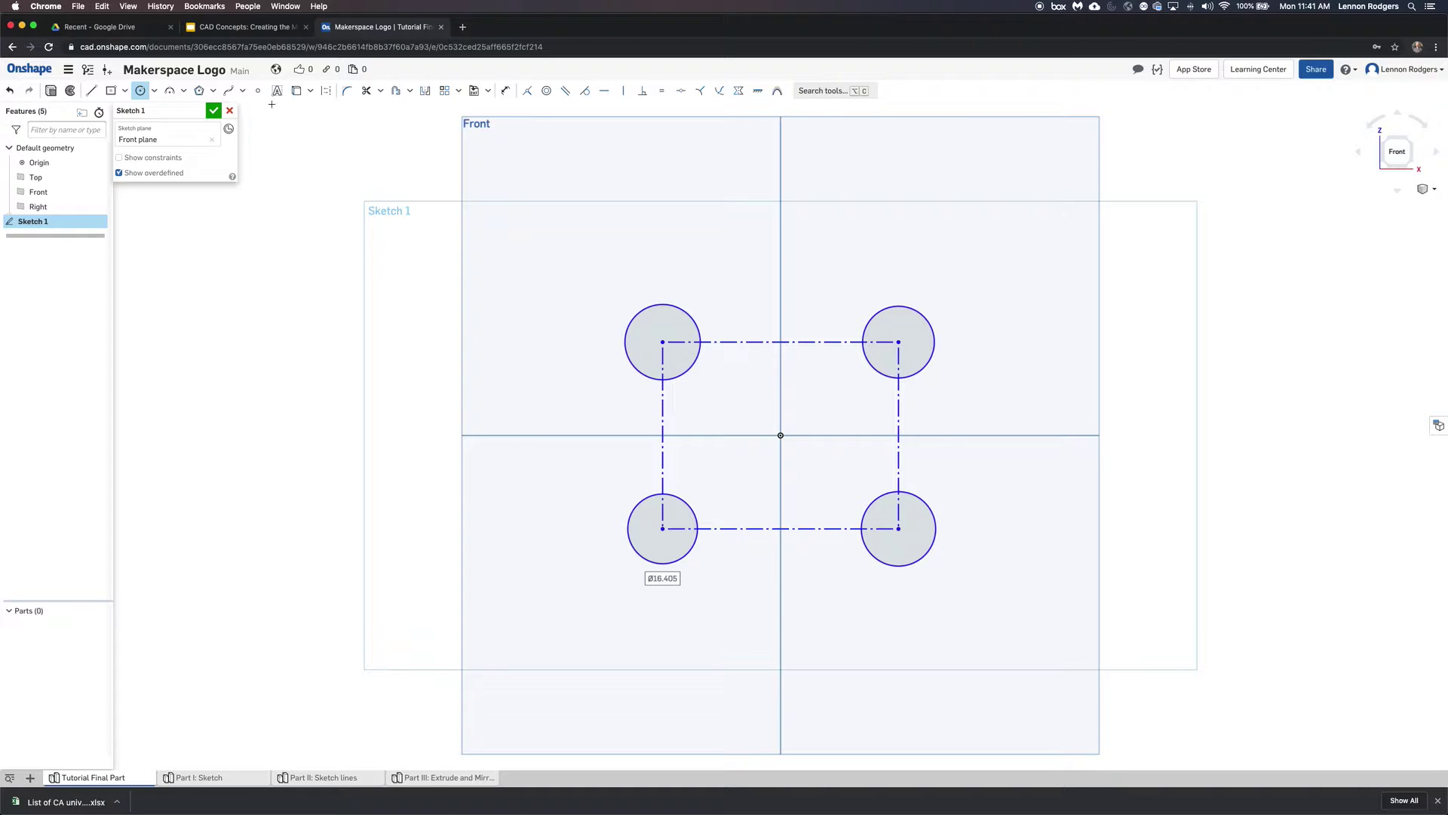
# Dimension the diameter of the circle at the rectangle's upper-left corner as 17 mm
pyautogui.click(505, 91)
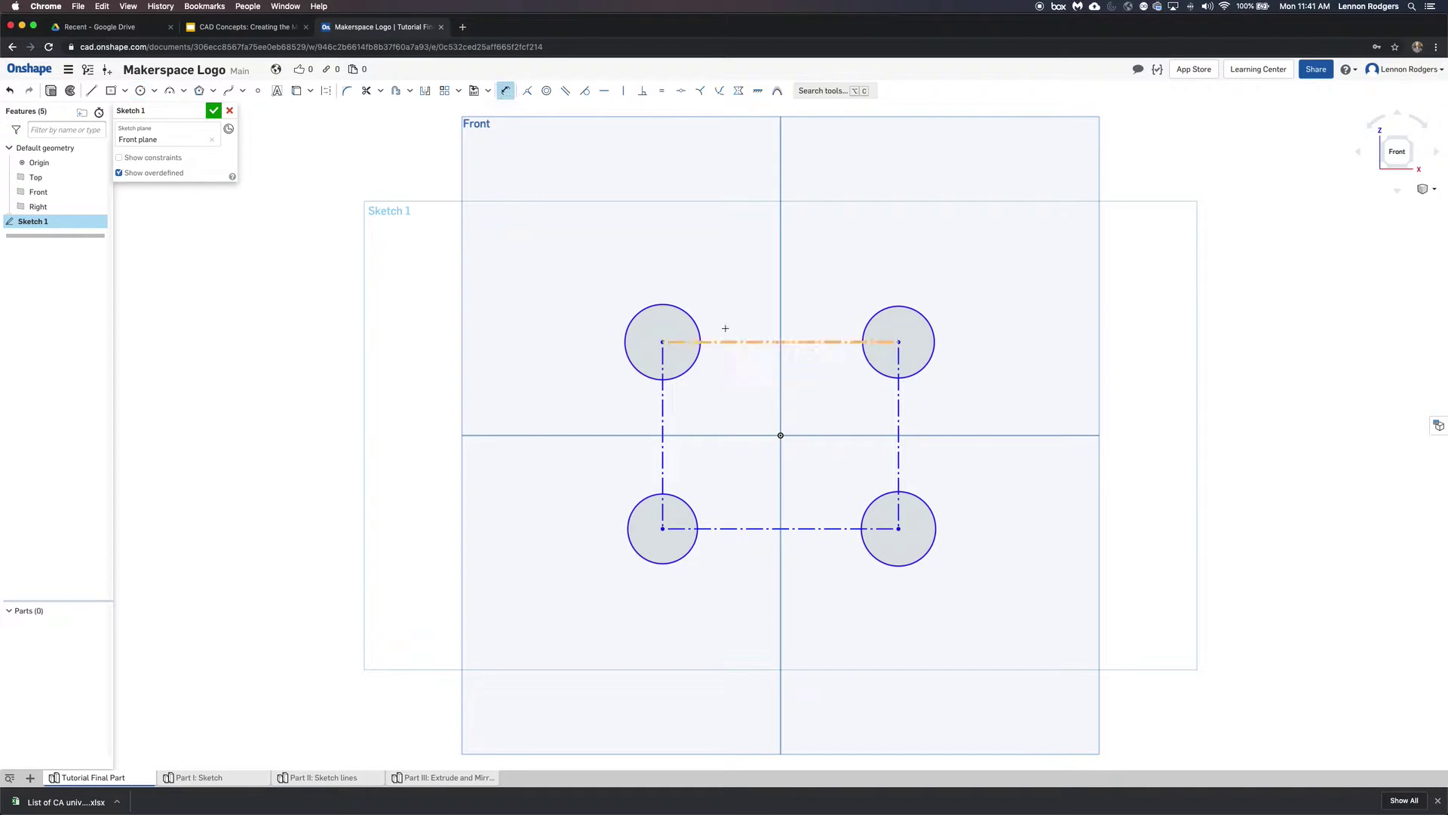
pyautogui.click(686, 309)
pyautogui.click(712, 252)
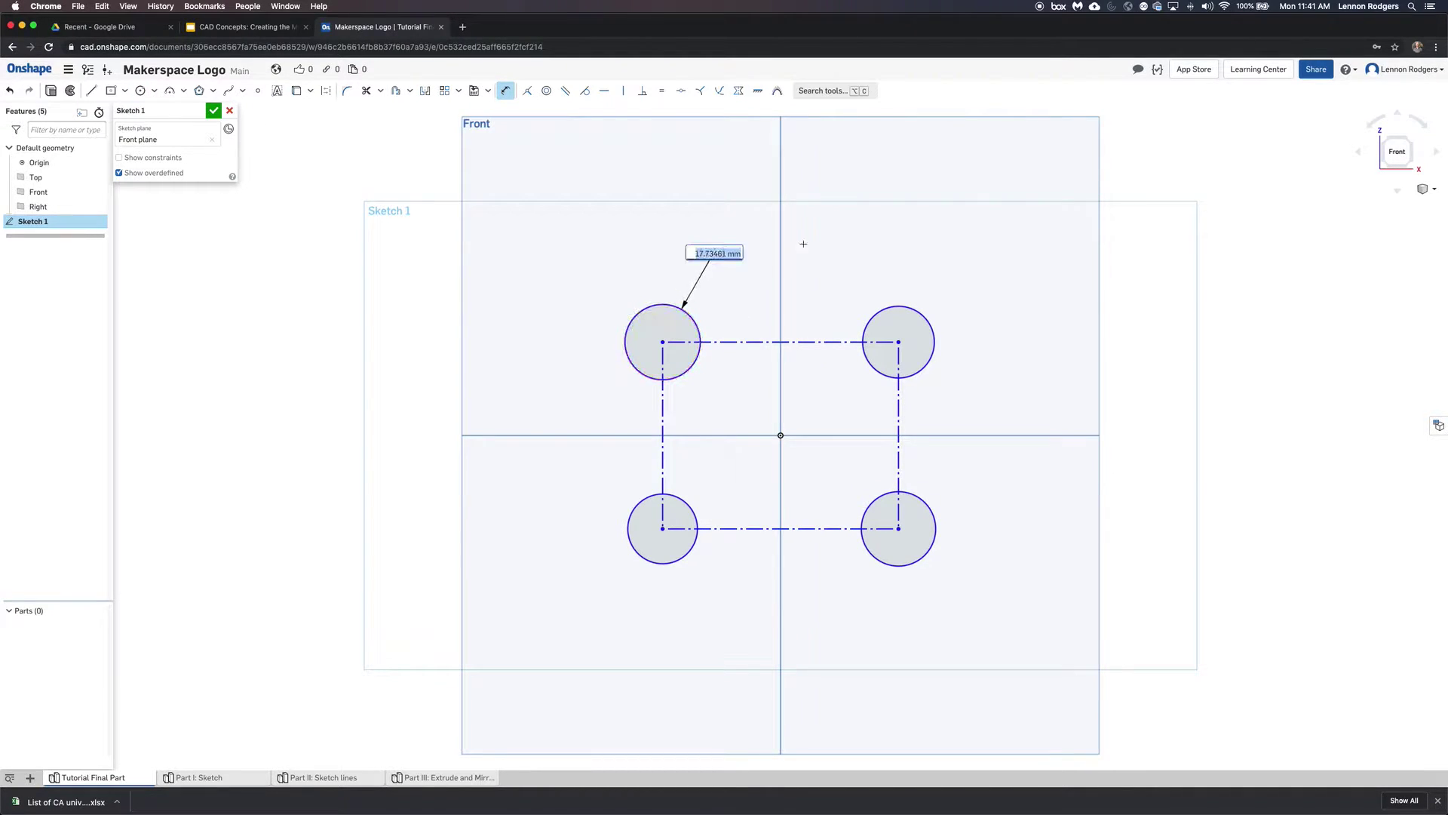
pyautogui.press('Return')
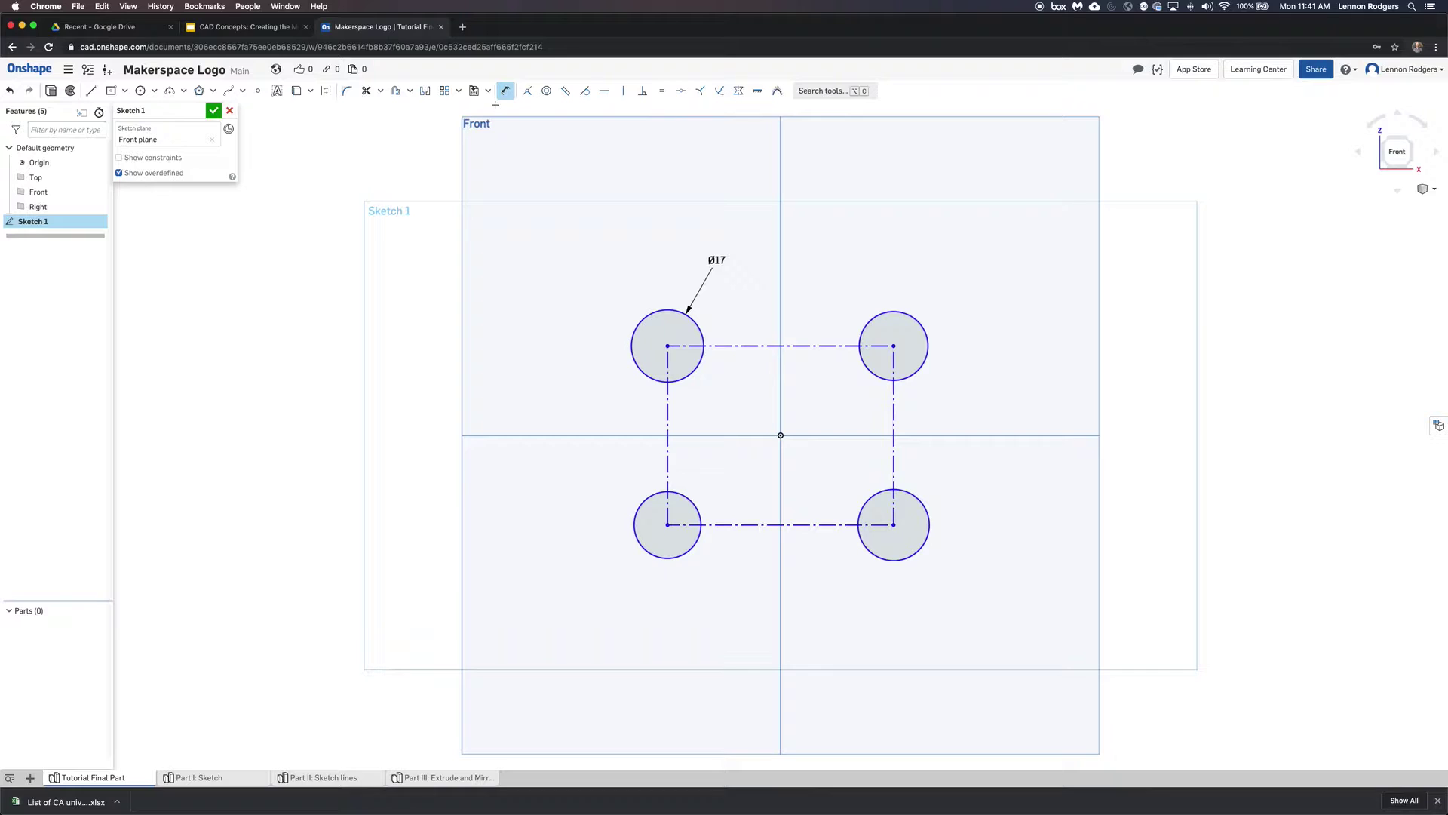
# Dimension the diameter of the circle at the rectangle's upper-right corner as 17 mm
pyautogui.click(929, 346)
pyautogui.click(968, 286)
pyautogui.write('16.185')
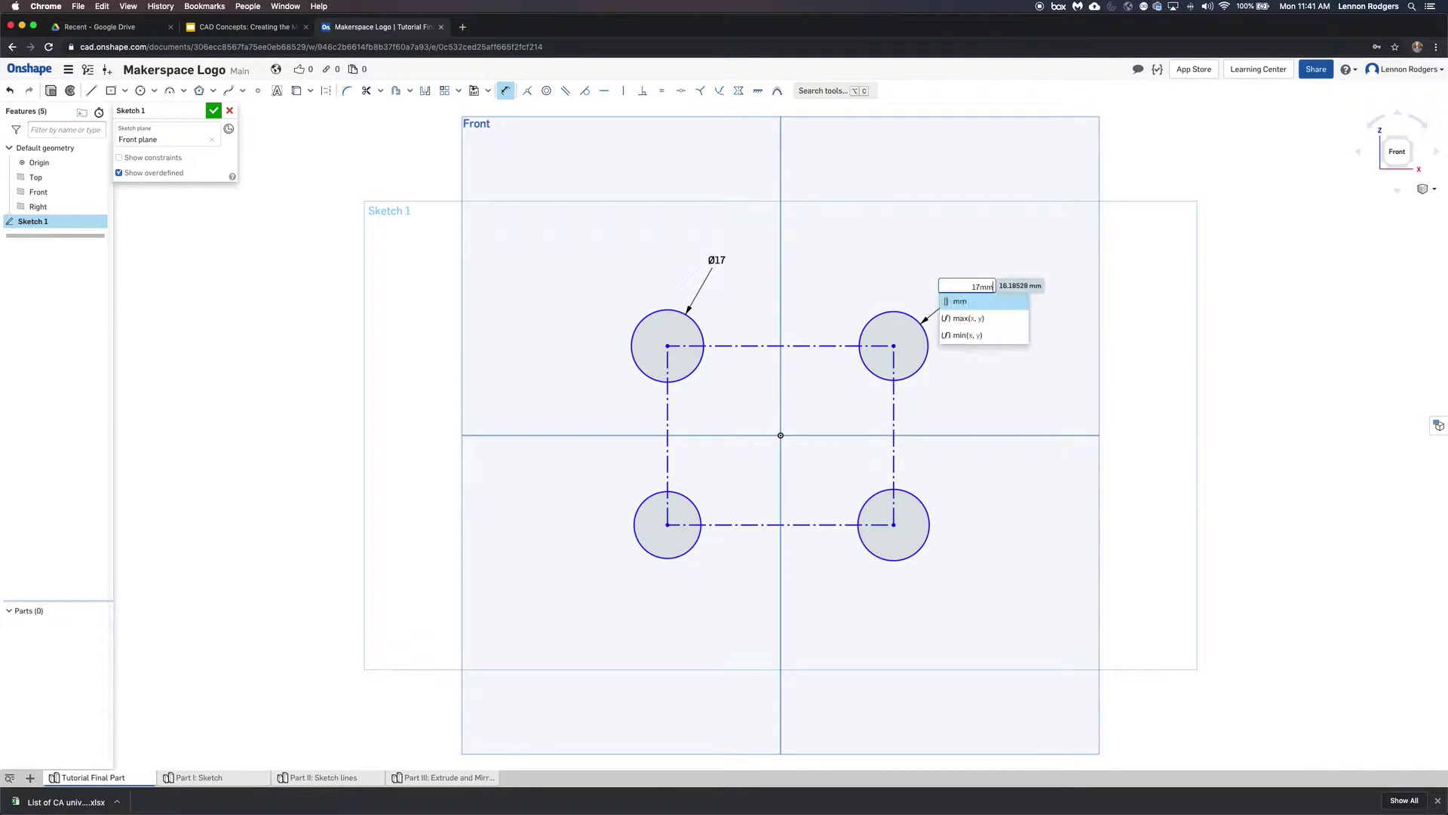
pyautogui.press('Return')
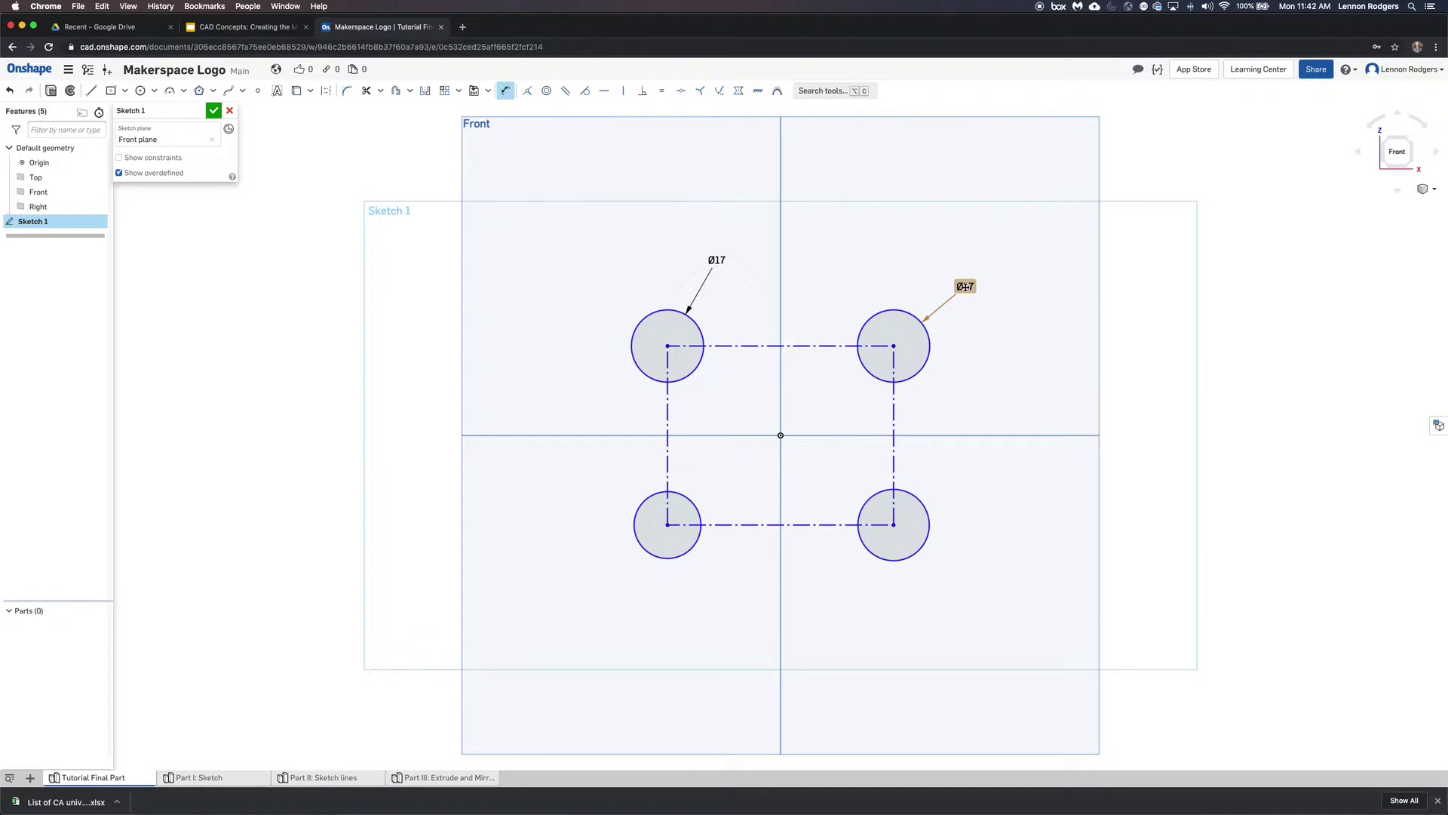
# Delete the upper-left circle's diameter dimension and apply an Equal constraint to all four corner circles
pyautogui.click(711, 257)
pyautogui.press('Delete')
pyautogui.click(662, 92)
pyautogui.click(869, 316)
pyautogui.click(657, 312)
pyautogui.click(644, 500)
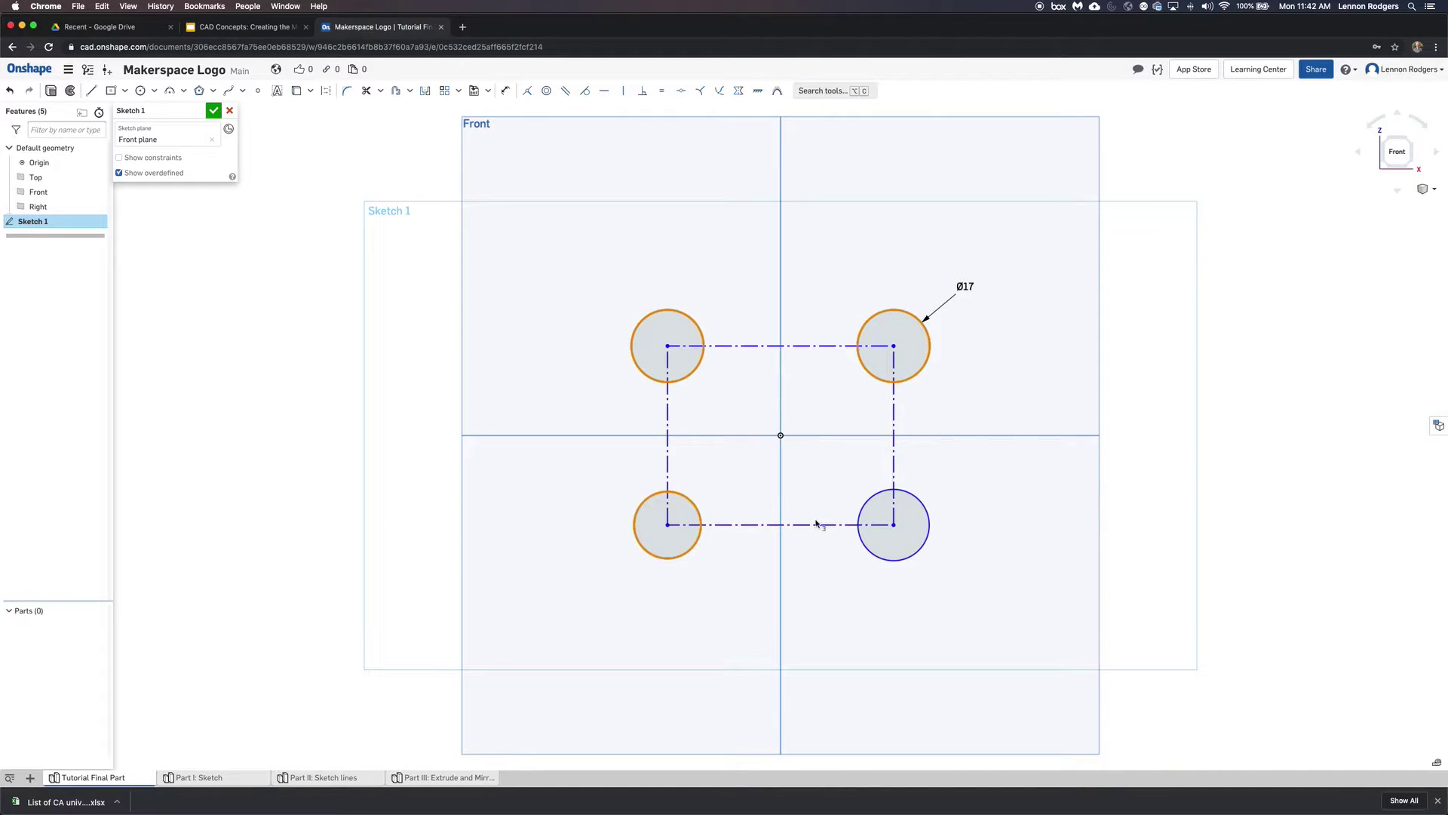
pyautogui.click(860, 515)
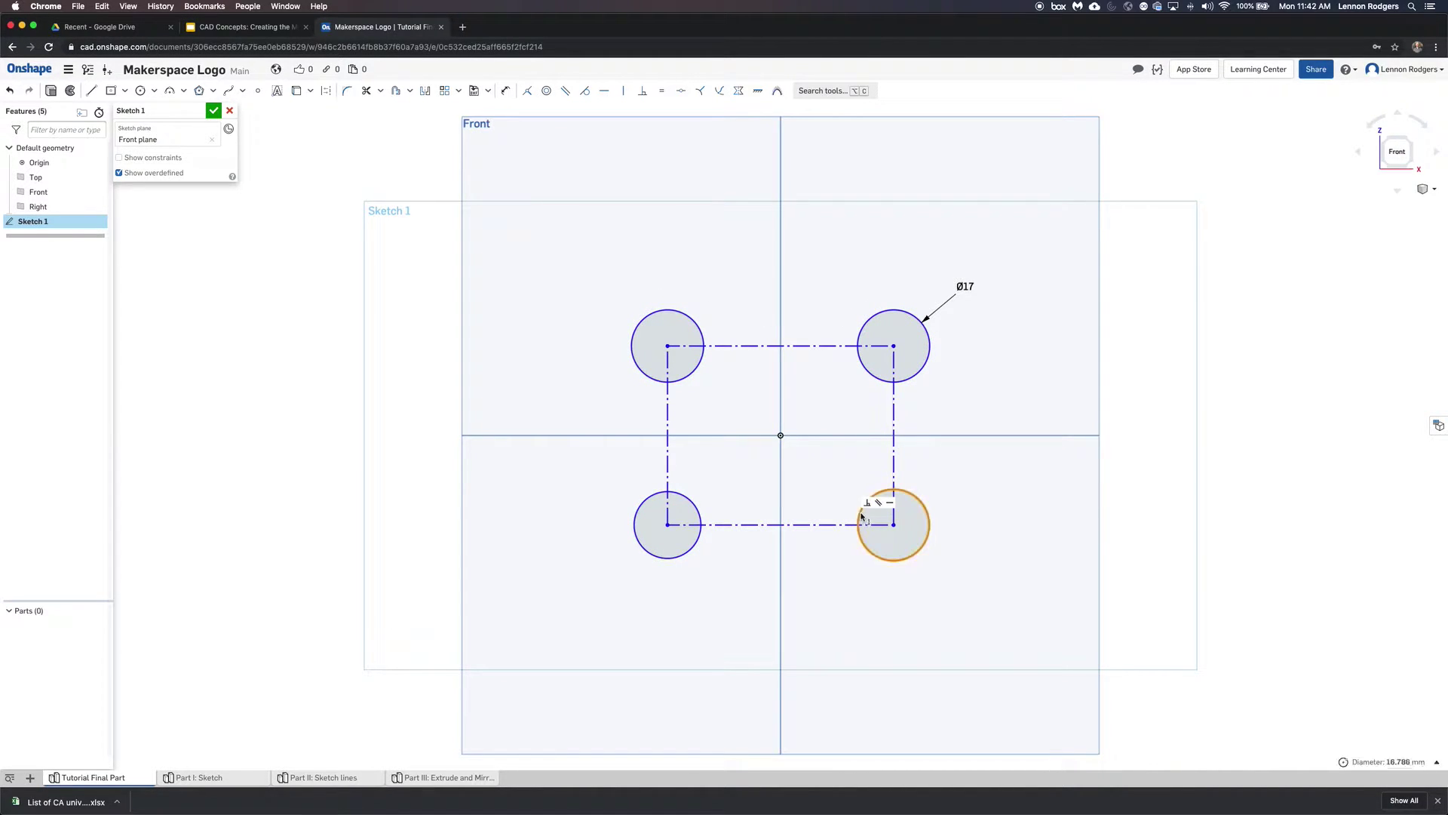
pyautogui.click(871, 322)
pyautogui.click(676, 313)
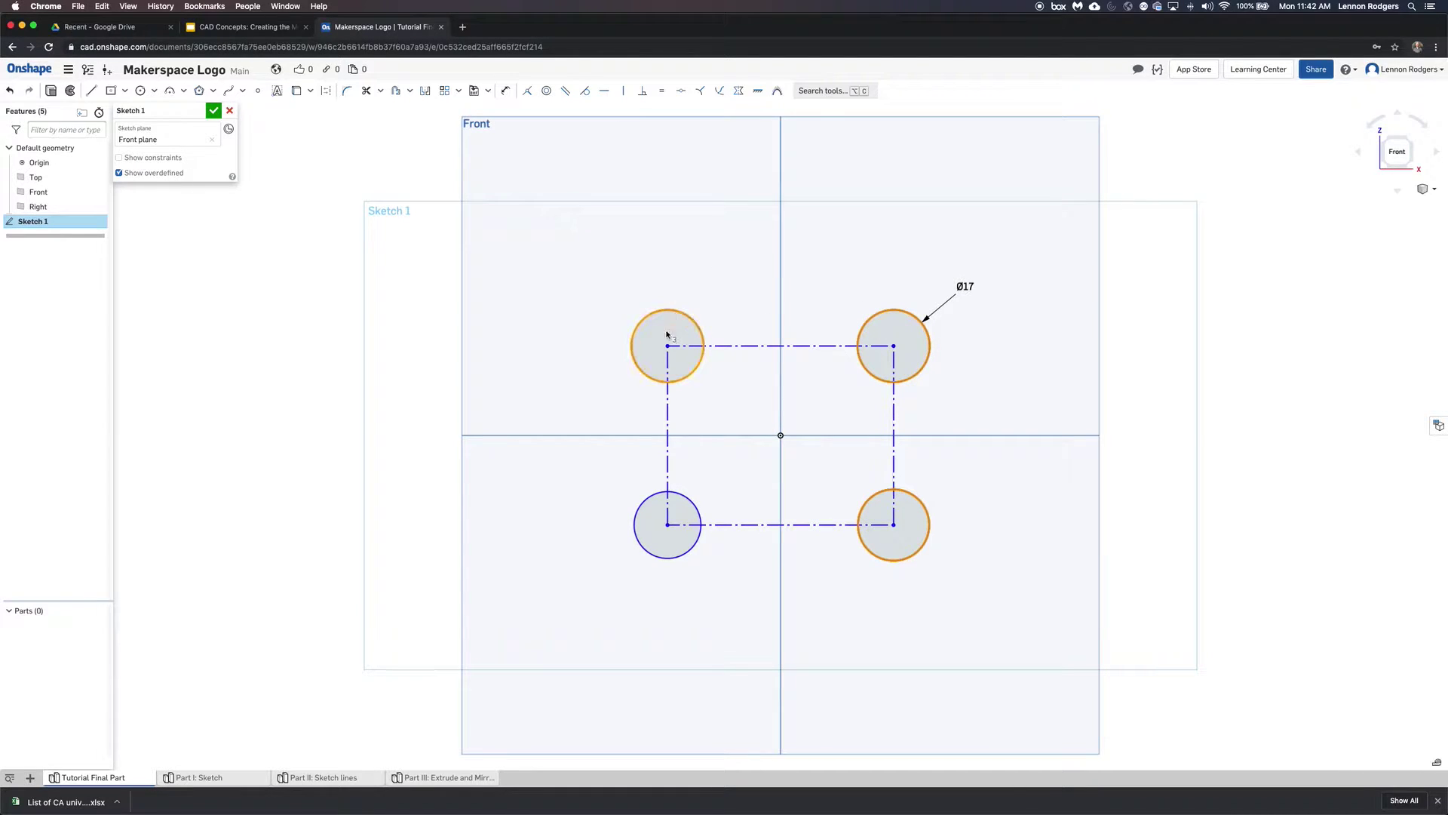
pyautogui.click(647, 508)
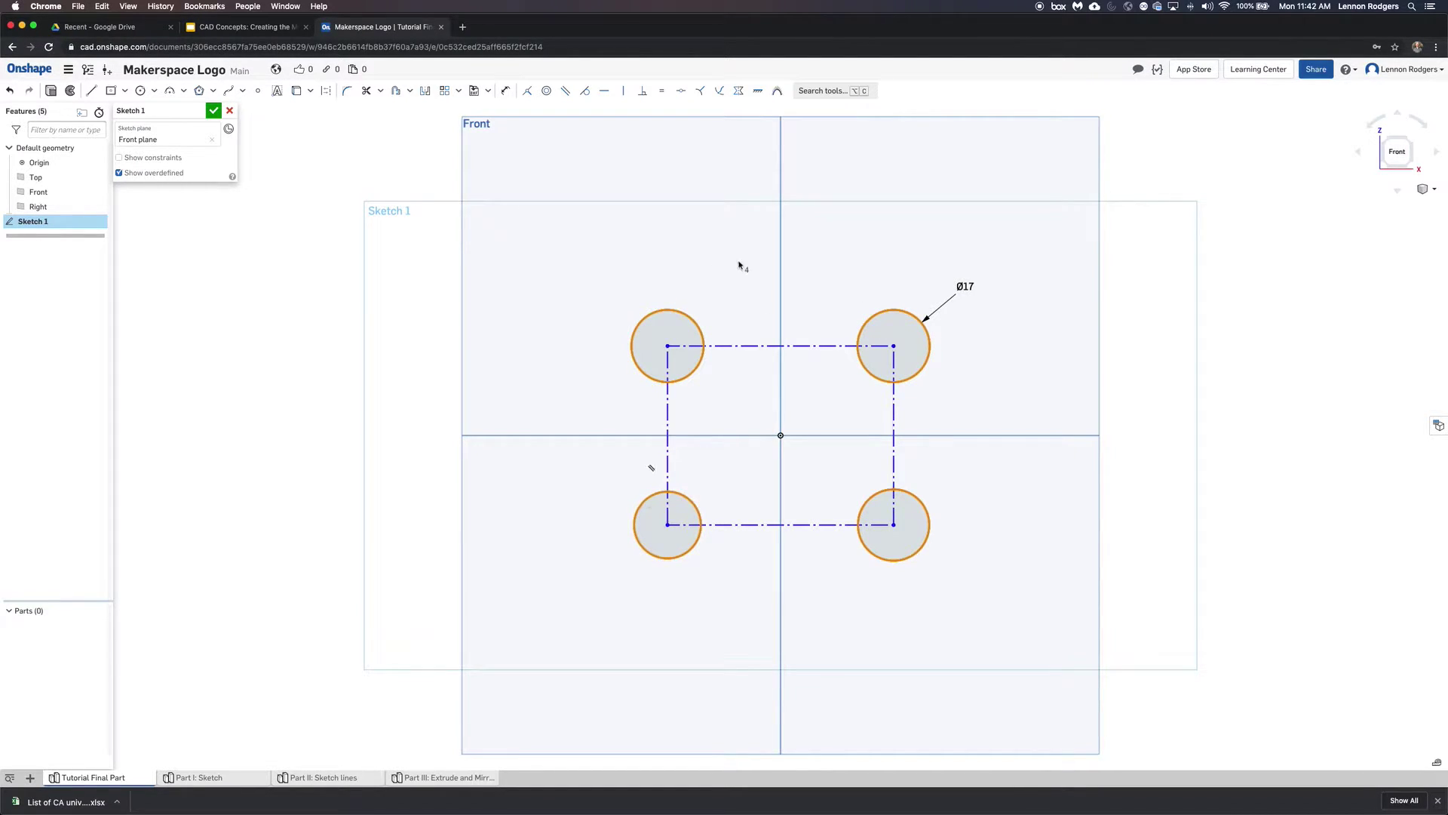
pyautogui.click(662, 91)
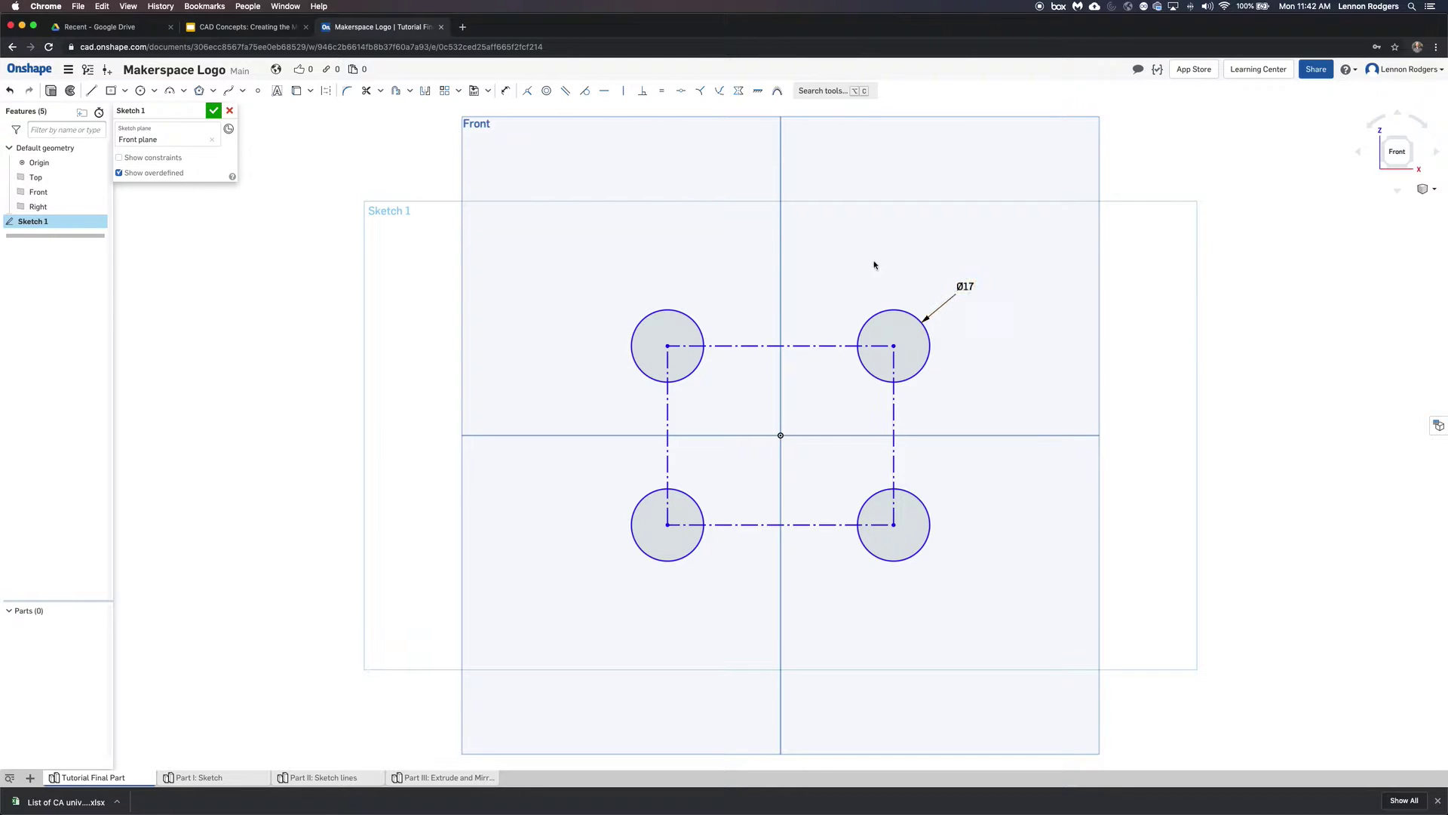
# Try a diameter of 14 mm on the upper-right corner circle and undo the change
pyautogui.click(973, 286)
pyautogui.doubleClick(963, 285)
pyautogui.write('14')
pyautogui.press('Return')
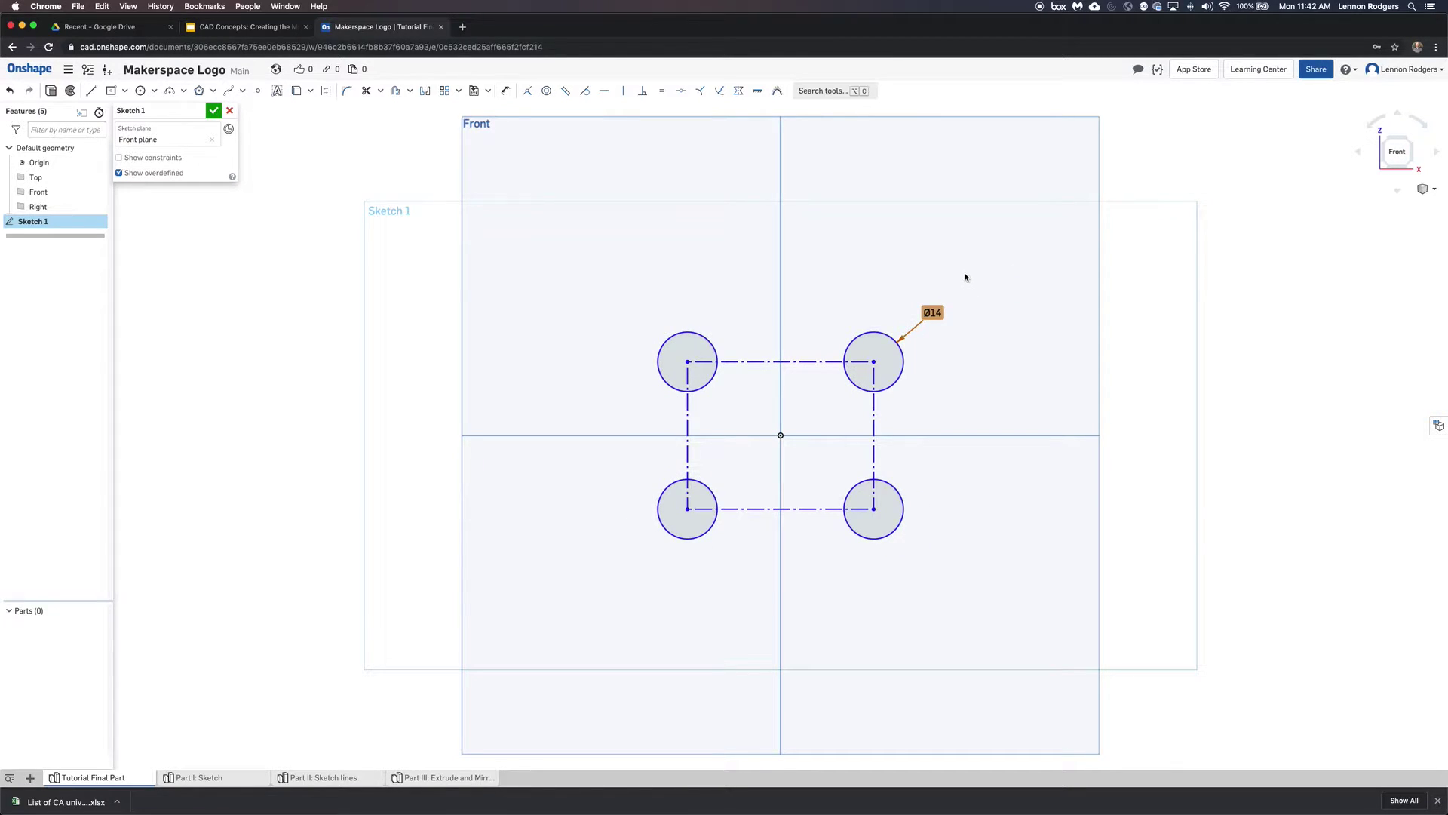
pyautogui.press('super+z')
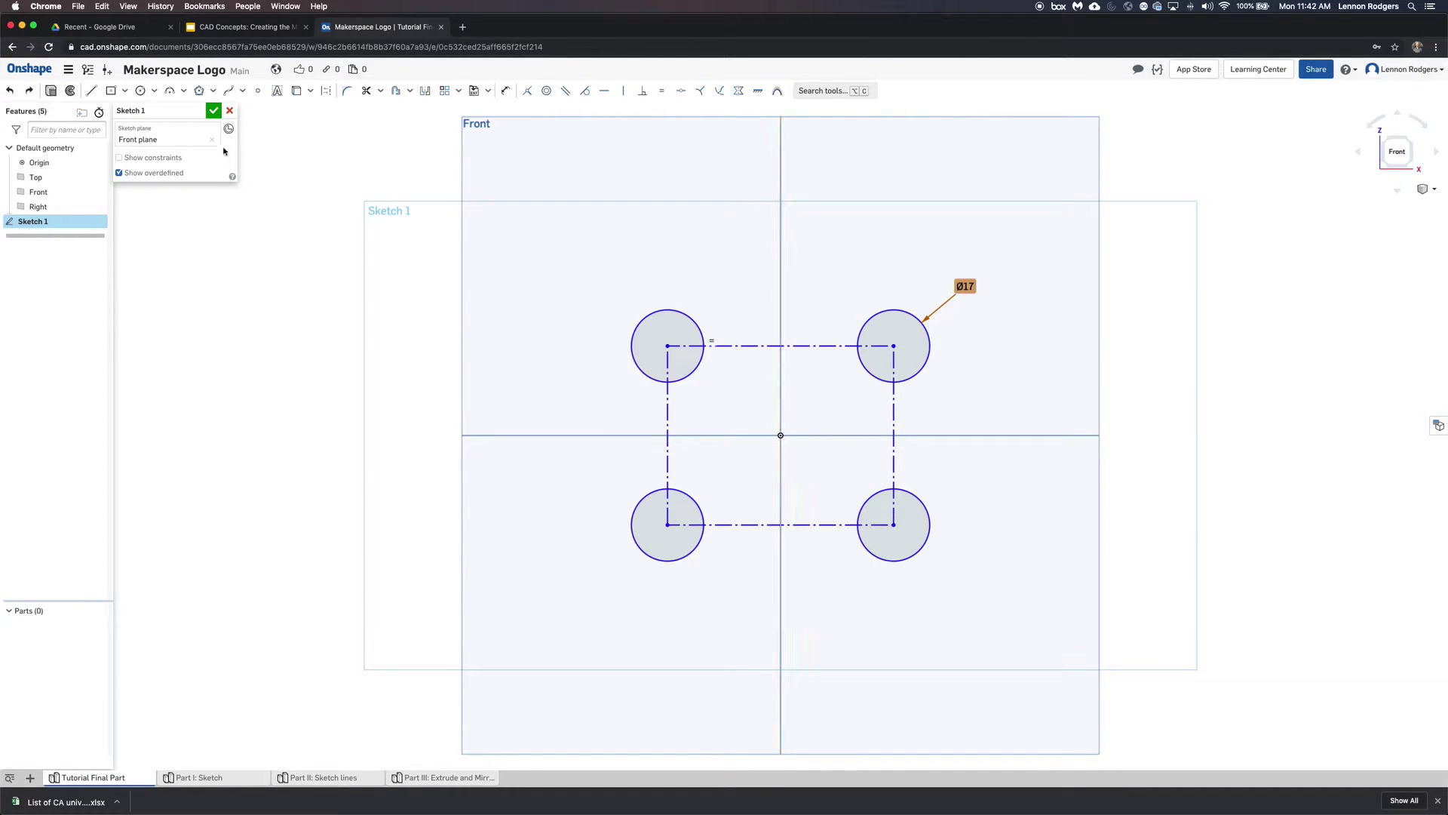
# Sketch a smaller concentric circle, about 6 to 8 mm in diameter, inside each of the four corner circles
pyautogui.click(140, 90)
pyautogui.click(668, 345)
pyautogui.click(678, 353)
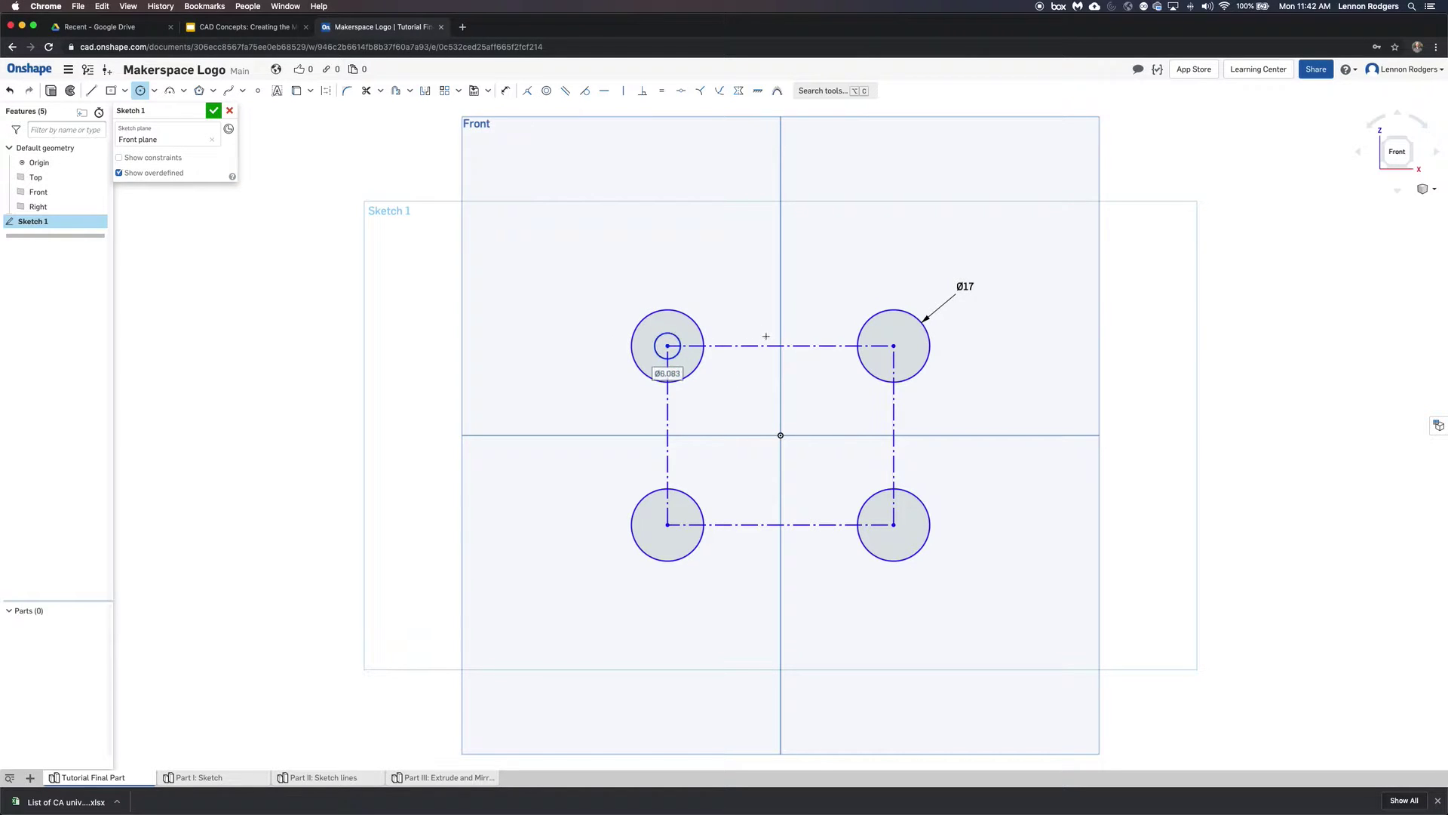
pyautogui.click(894, 345)
pyautogui.click(906, 354)
pyautogui.click(895, 525)
pyautogui.click(881, 528)
pyautogui.click(668, 524)
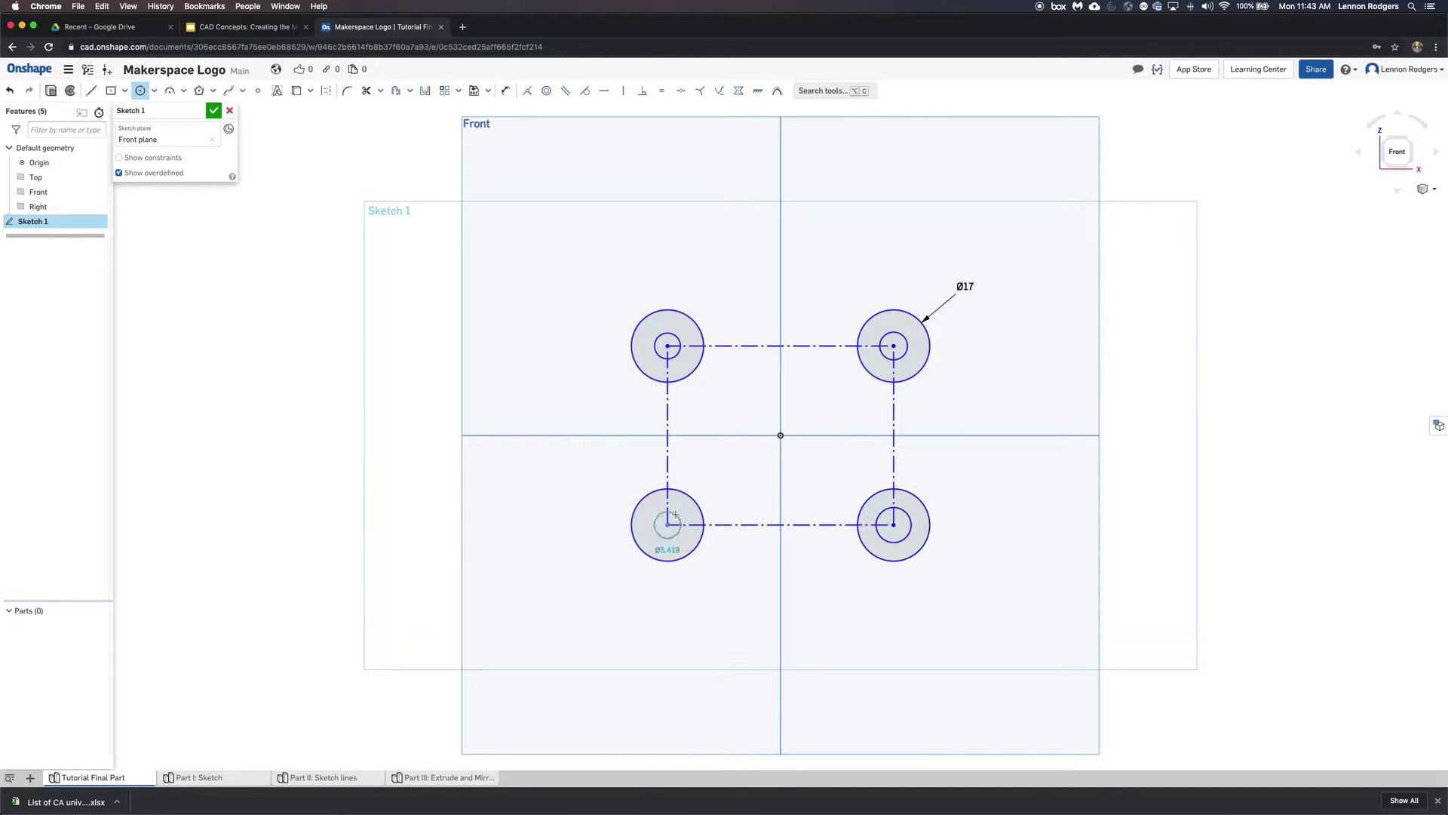
pyautogui.click(681, 533)
pyautogui.press('Escape')
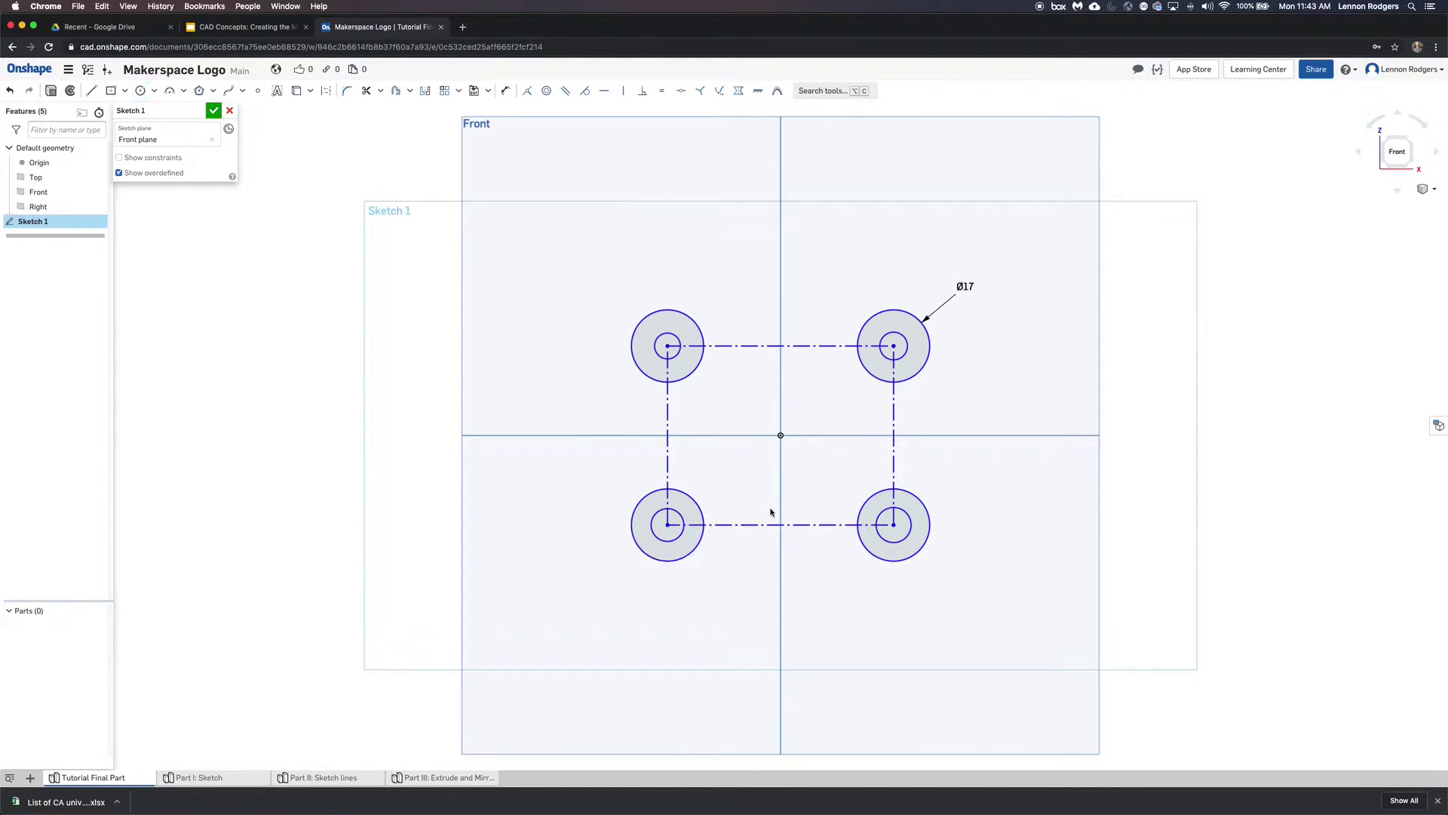
# Convert all the inner and outer corner circles to construction geometry
pyautogui.click(880, 518)
pyautogui.keyDown('shift'); pyautogui.click(884, 355); pyautogui.keyUp('shift')
pyautogui.moveTo(571, 267)
pyautogui.mouseDown()
pyautogui.moveTo(873, 589)
pyautogui.moveTo(988, 638)
pyautogui.mouseUp()
pyautogui.click(326, 91)
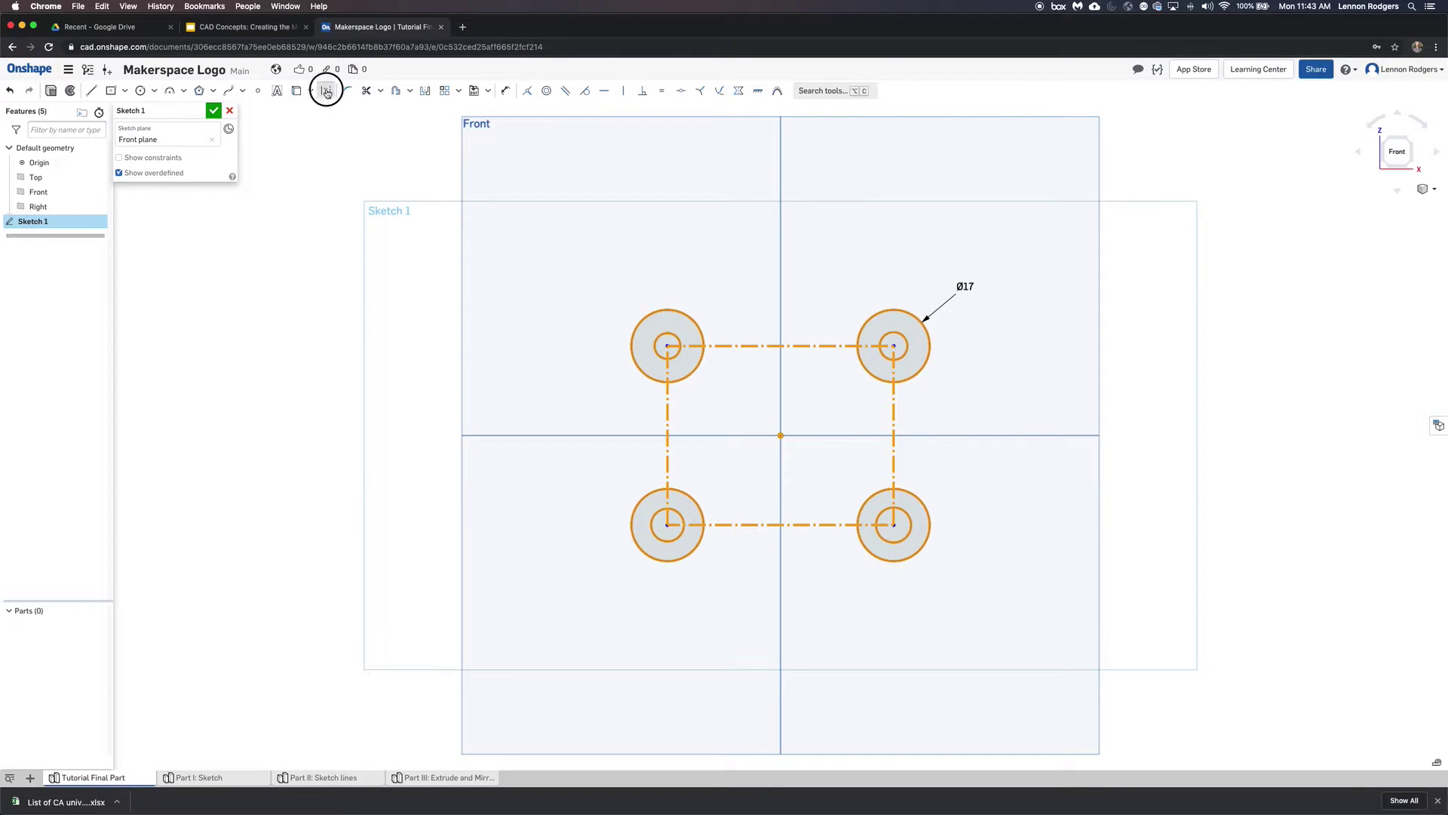
pyautogui.click(298, 346)
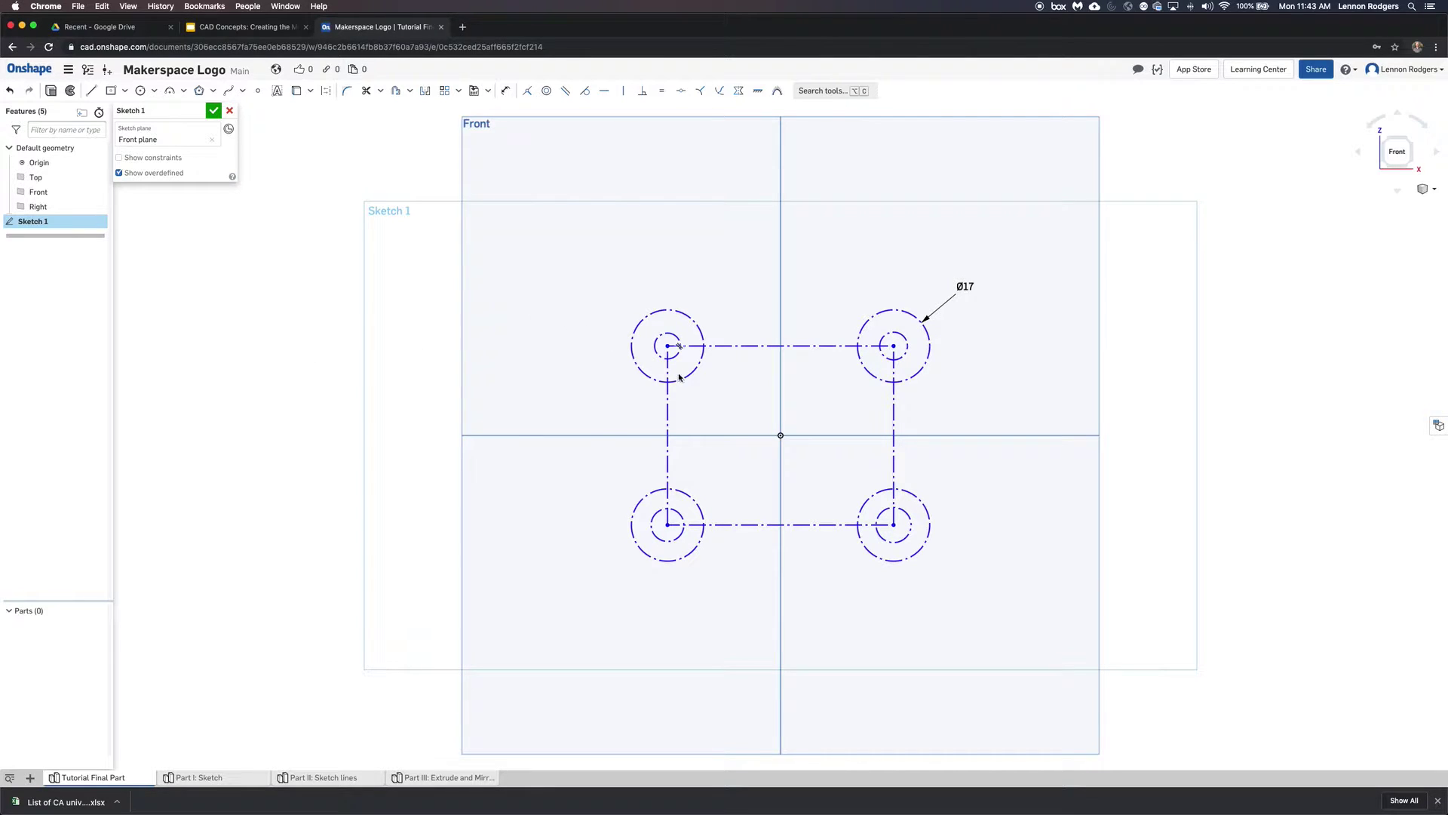
# Apply an Equal constraint to the four inner corner circles
pyautogui.click(655, 343)
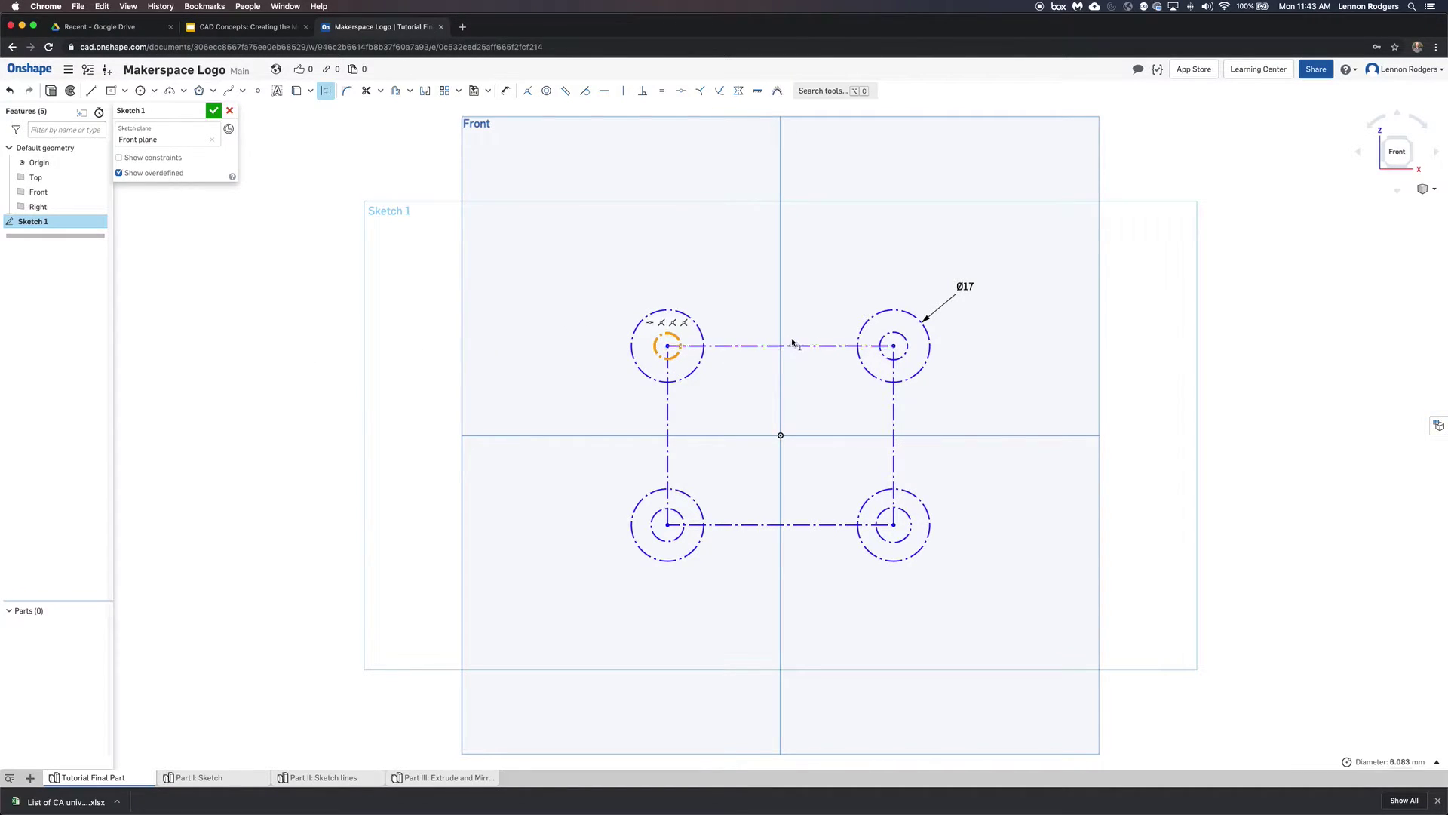
pyautogui.click(880, 336)
pyautogui.click(881, 516)
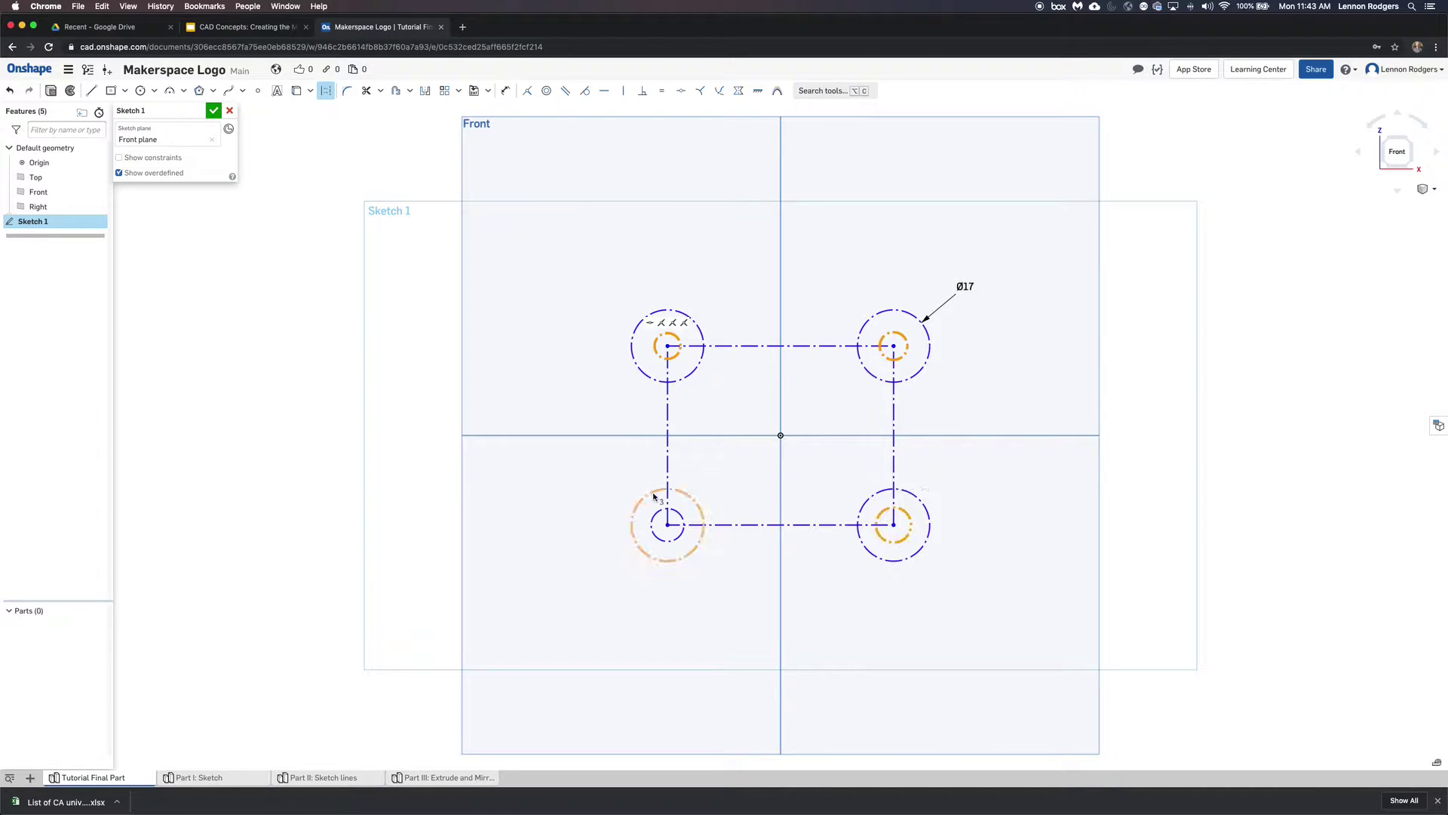
pyautogui.click(653, 514)
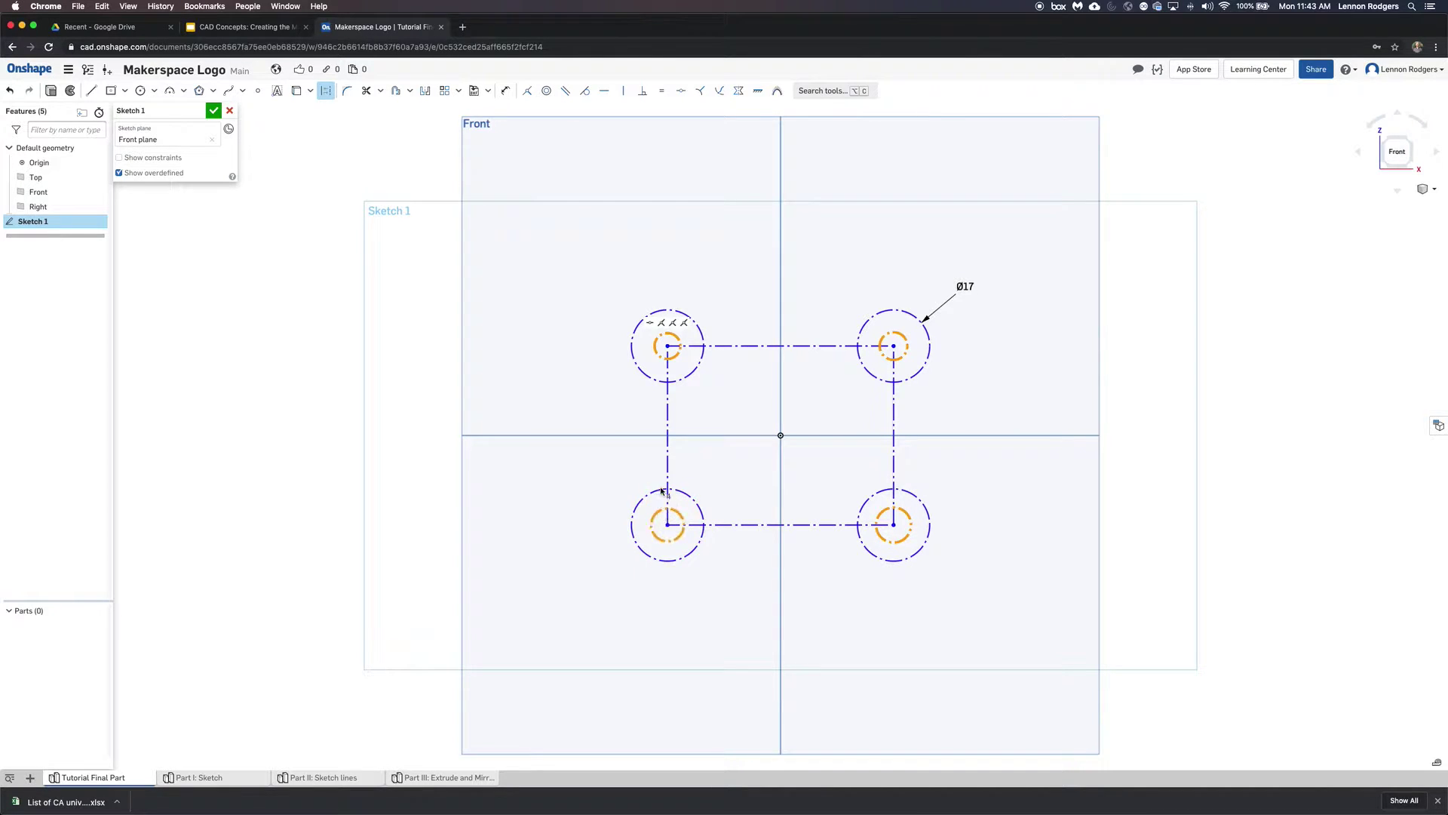
pyautogui.click(662, 97)
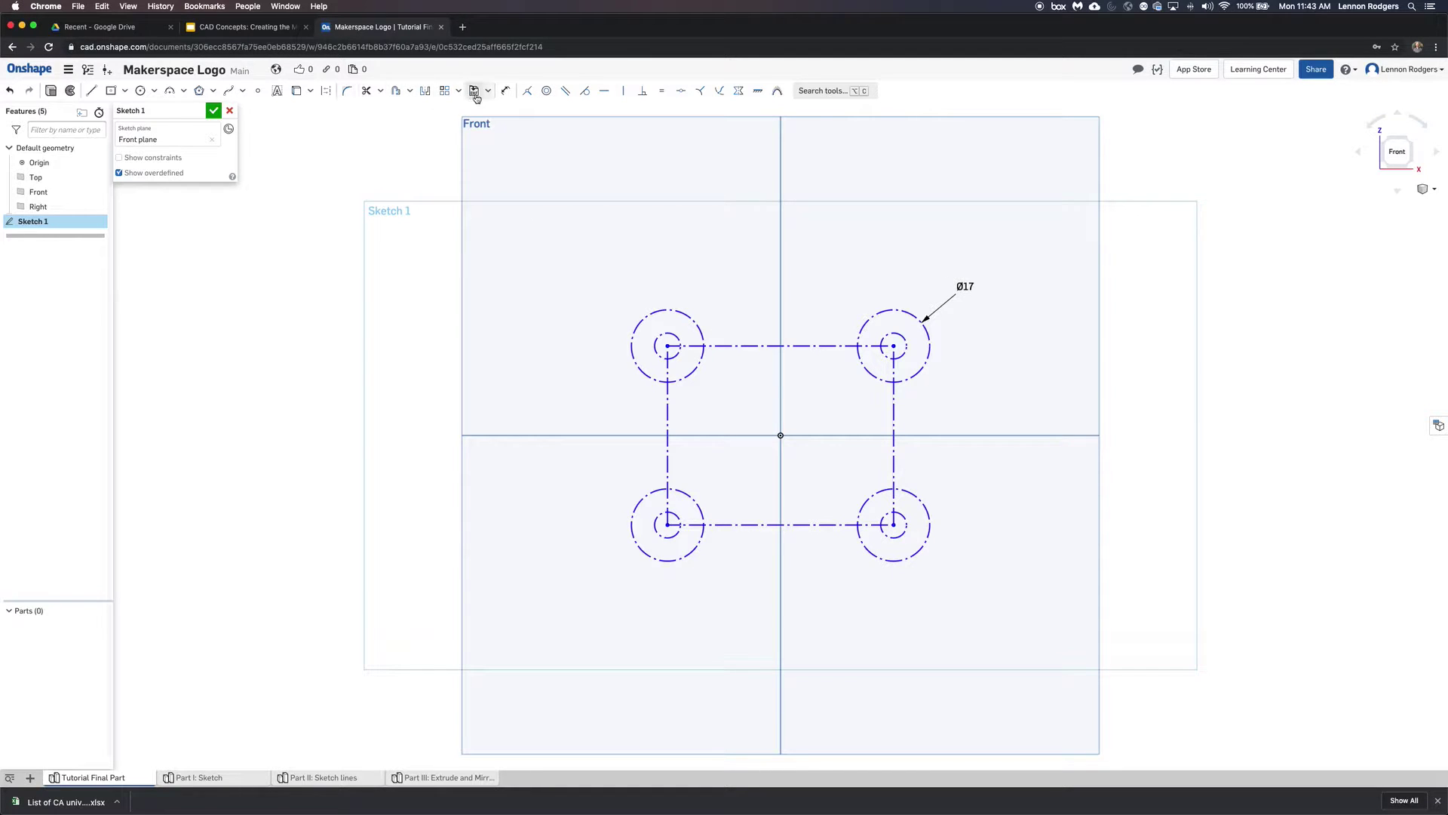
# Dimension the gap between the inner and outer circles at the rectangle's upper-right corner as 4 mm and move the dimension text clear
pyautogui.click(505, 91)
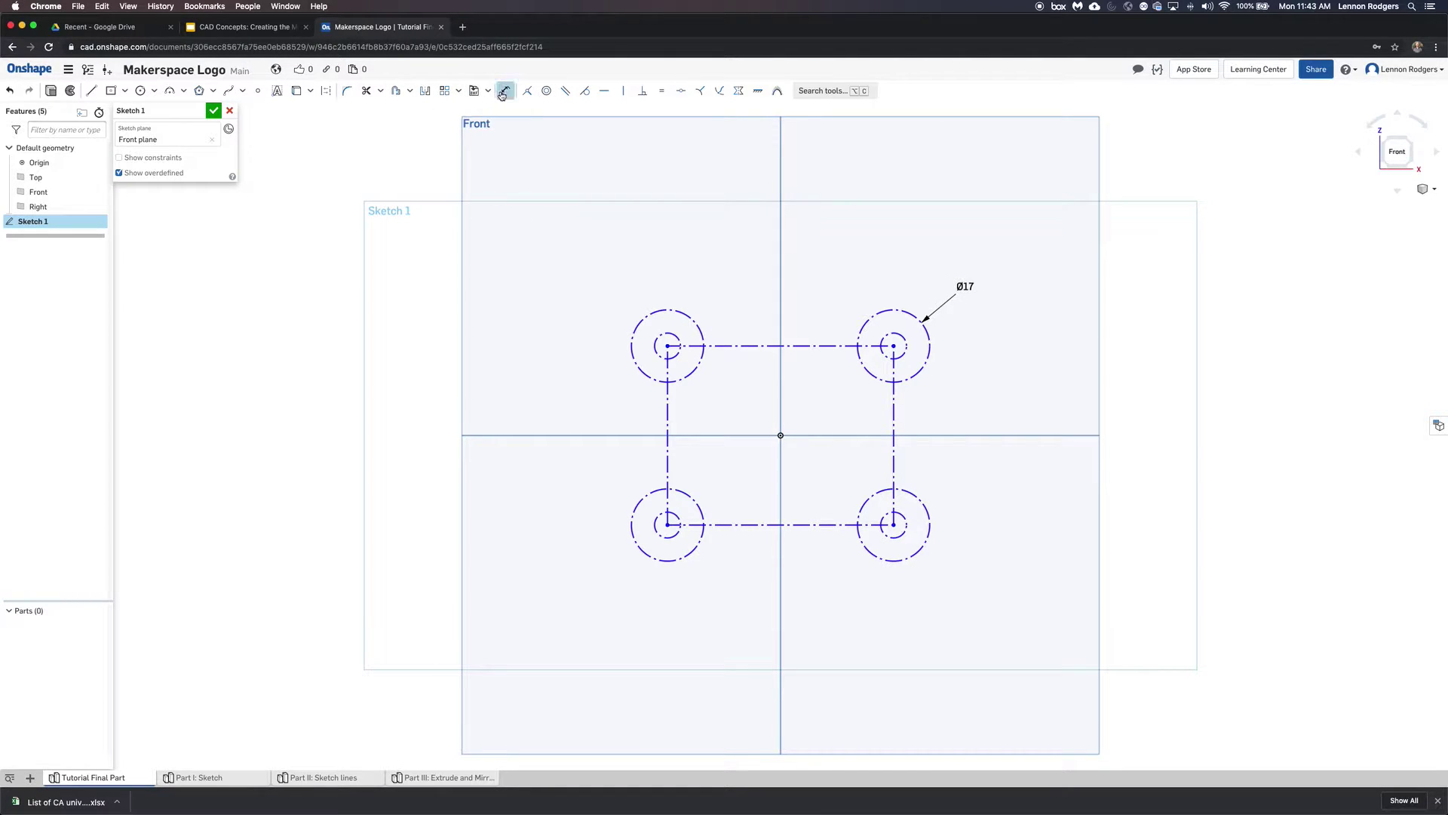
pyautogui.press('d')
pyautogui.click(904, 339)
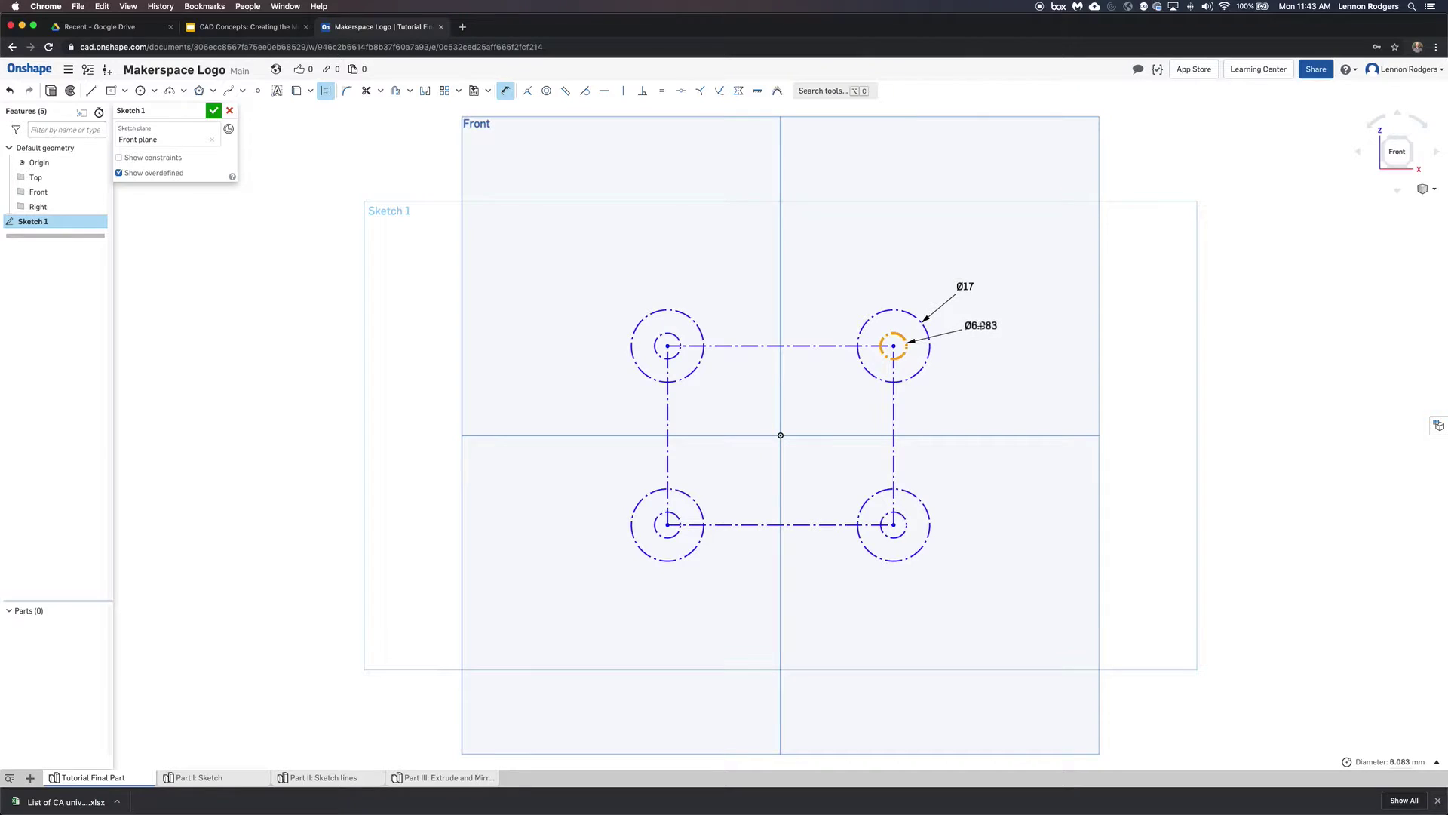
pyautogui.click(503, 94)
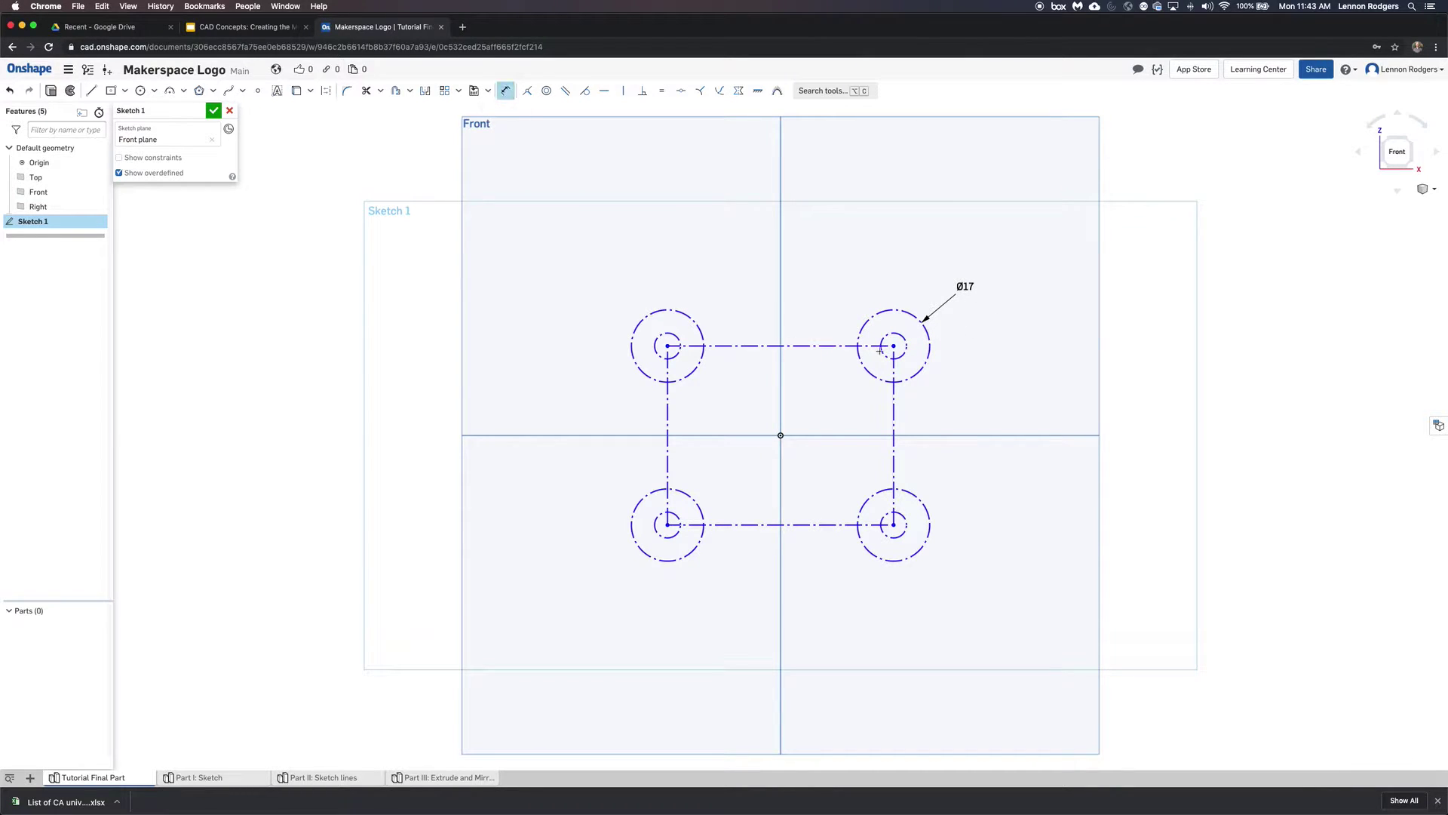
pyautogui.click(898, 334)
pyautogui.click(909, 313)
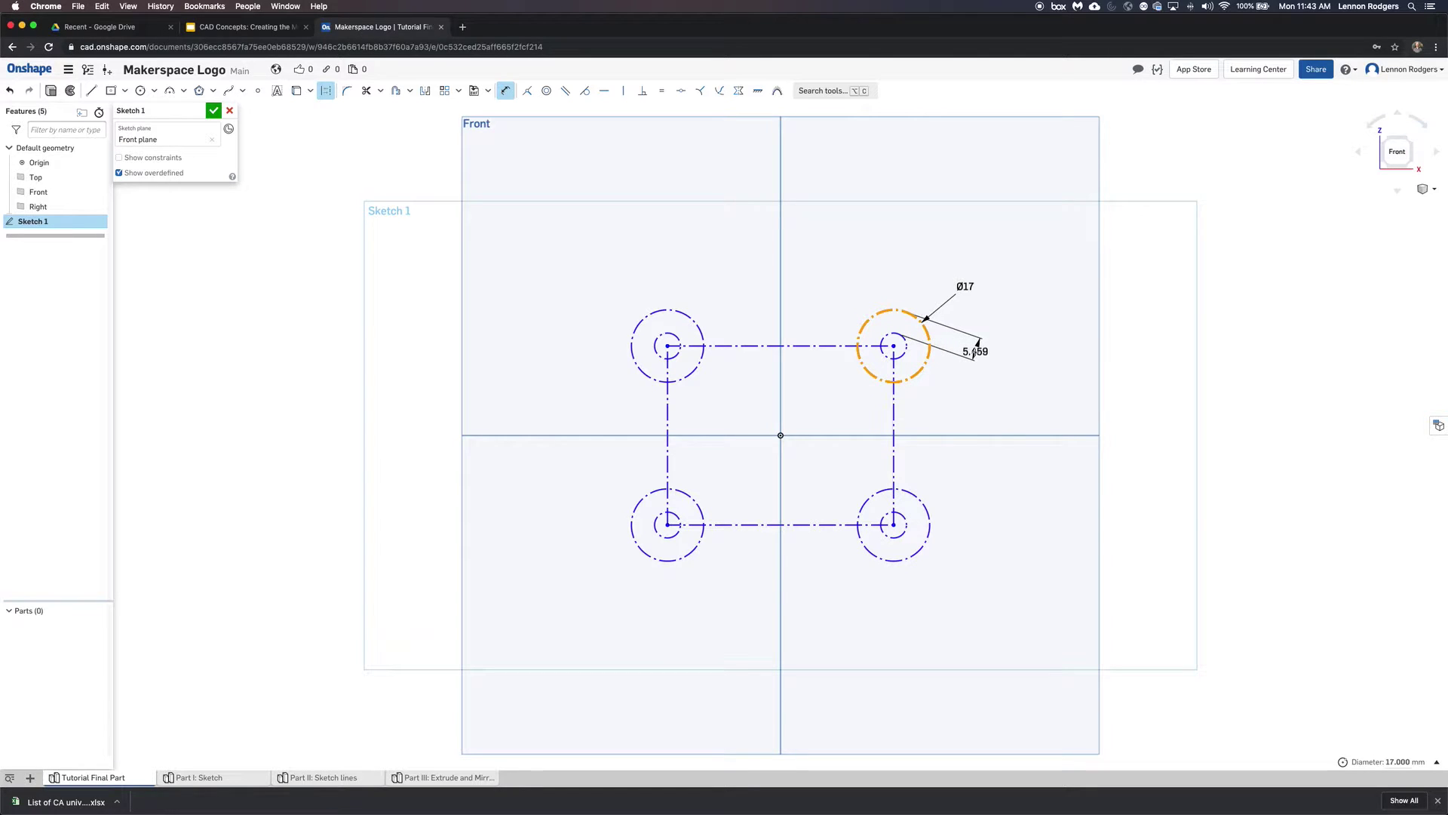
pyautogui.click(974, 352)
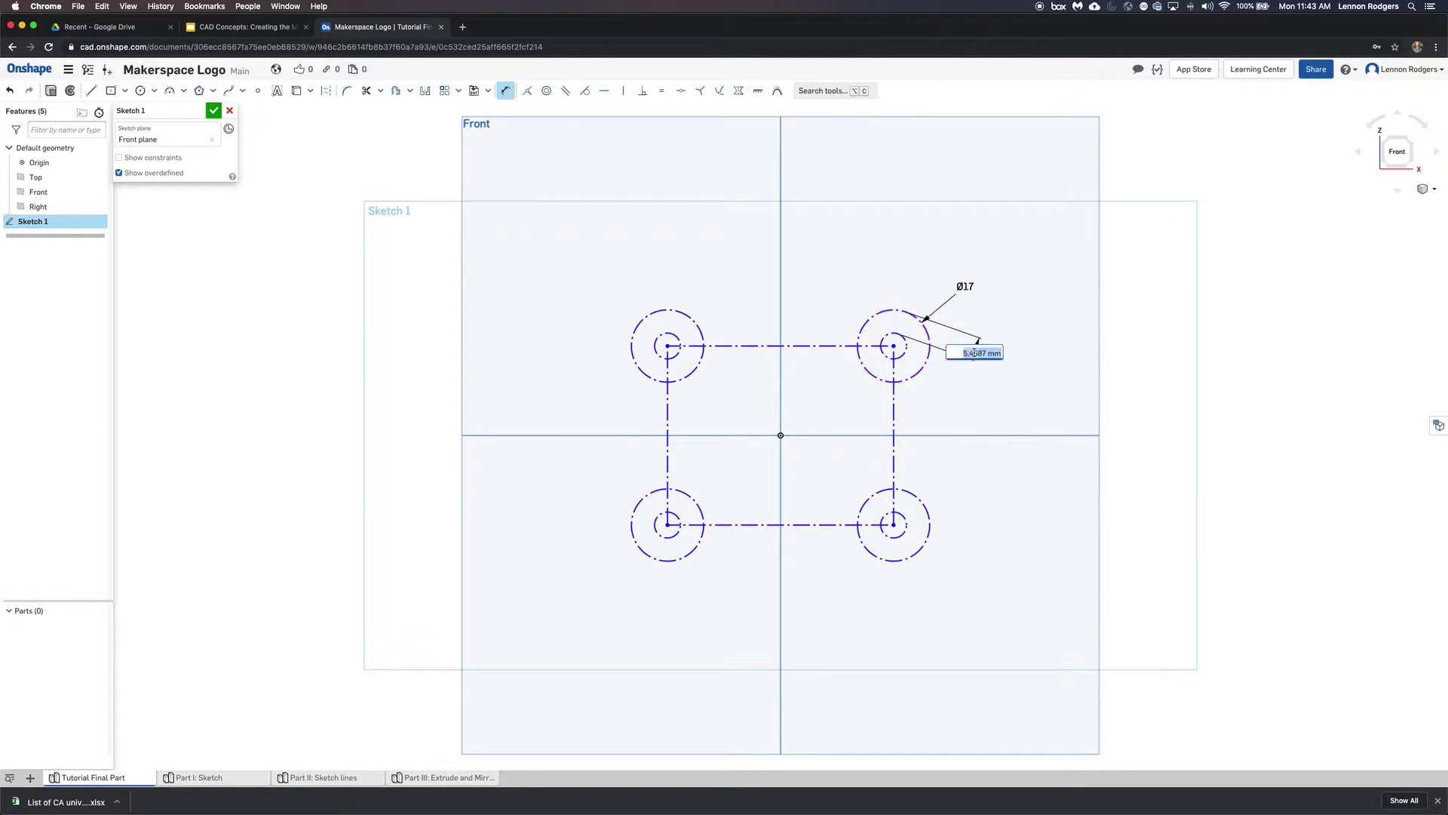
pyautogui.write('4')
pyautogui.press('Return')
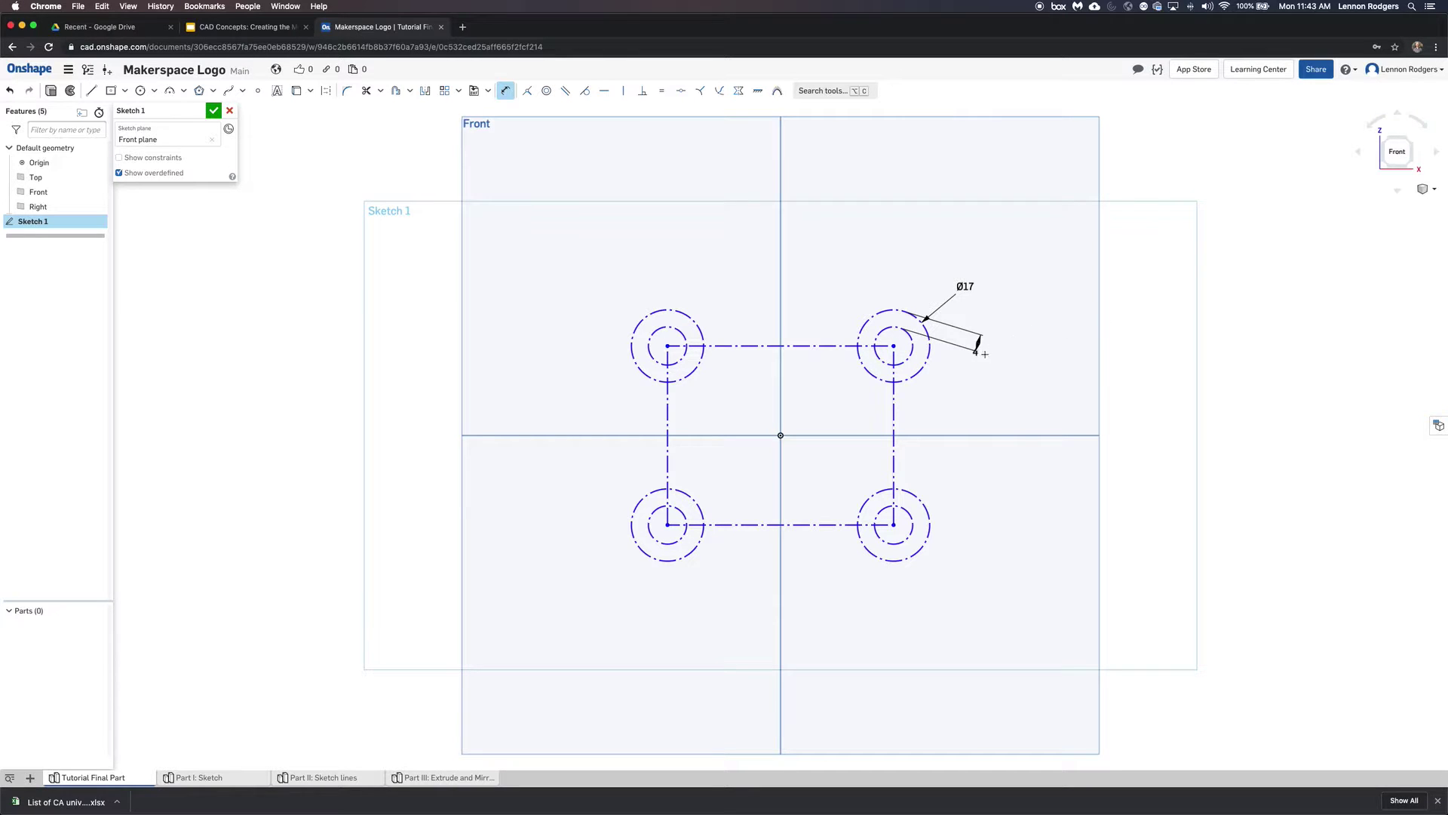
pyautogui.moveTo(976, 351); pyautogui.dragTo(984, 371)
# Stretch the construction rectangle by its lower-right corner and make its four sides equal with an Equal constraint
pyautogui.press('q')
pyautogui.moveTo(894, 526)
pyautogui.mouseDown()
pyautogui.moveTo(827, 495)
pyautogui.moveTo(918, 495)
pyautogui.moveTo(921, 481)
pyautogui.moveTo(915, 520)
pyautogui.moveTo(882, 536)
pyautogui.moveTo(937, 540)
pyautogui.moveTo(940, 513)
pyautogui.moveTo(868, 496)
pyautogui.moveTo(869, 519)
pyautogui.moveTo(948, 526)
pyautogui.moveTo(904, 536)
pyautogui.mouseUp()
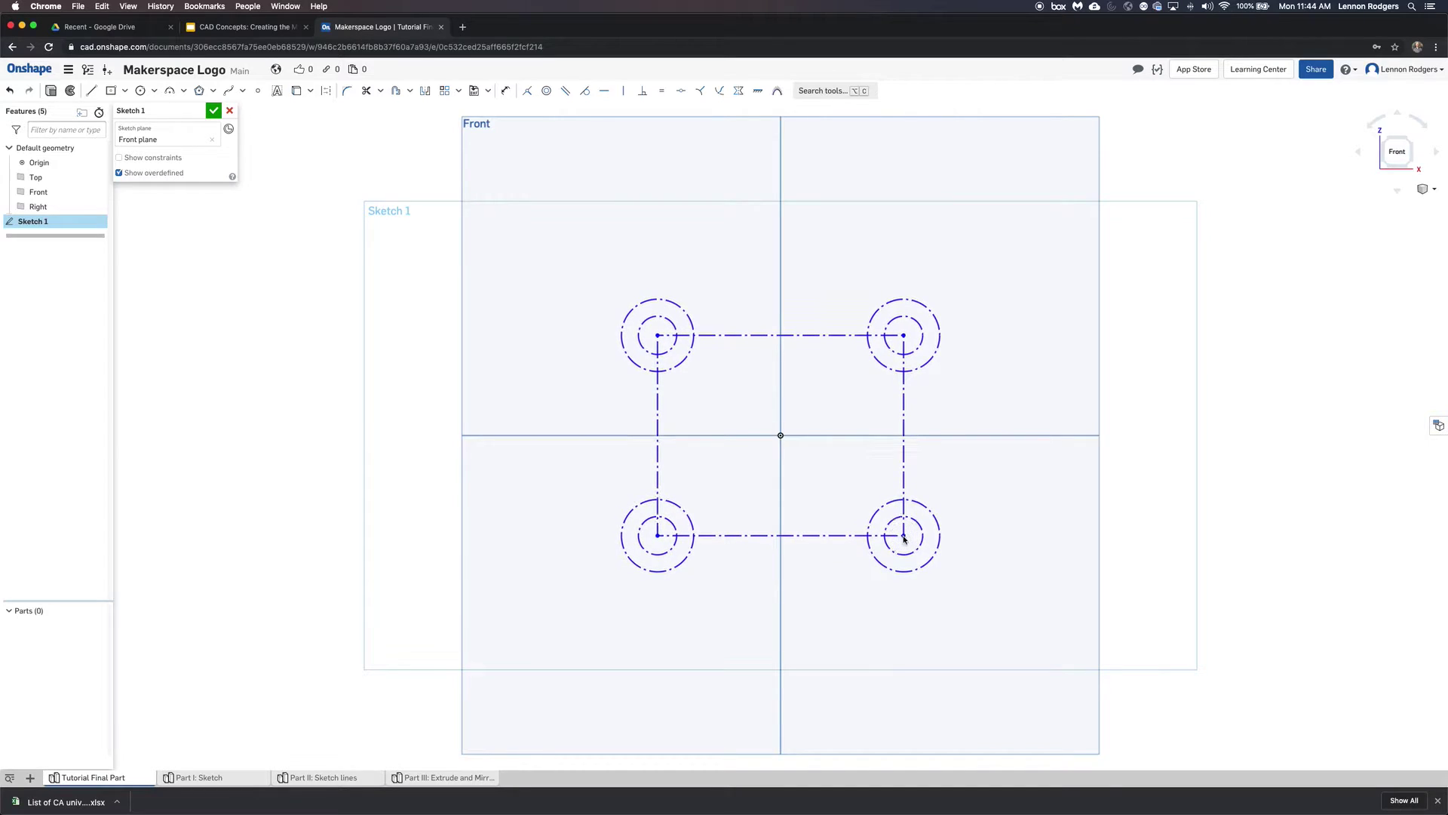
pyautogui.click(905, 432)
pyautogui.press('m')
pyautogui.click(815, 338)
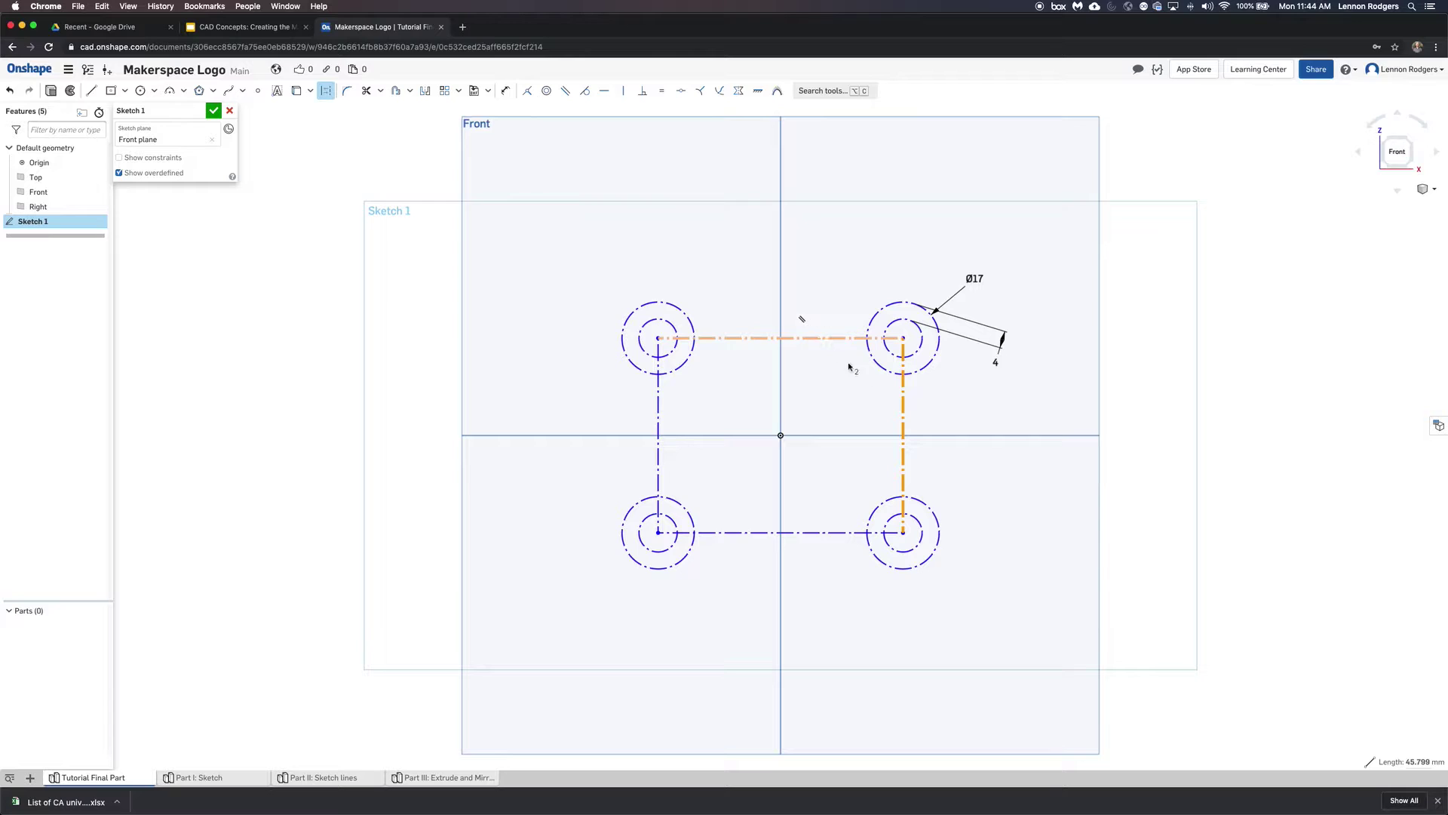
pyautogui.click(835, 534)
pyautogui.click(658, 449)
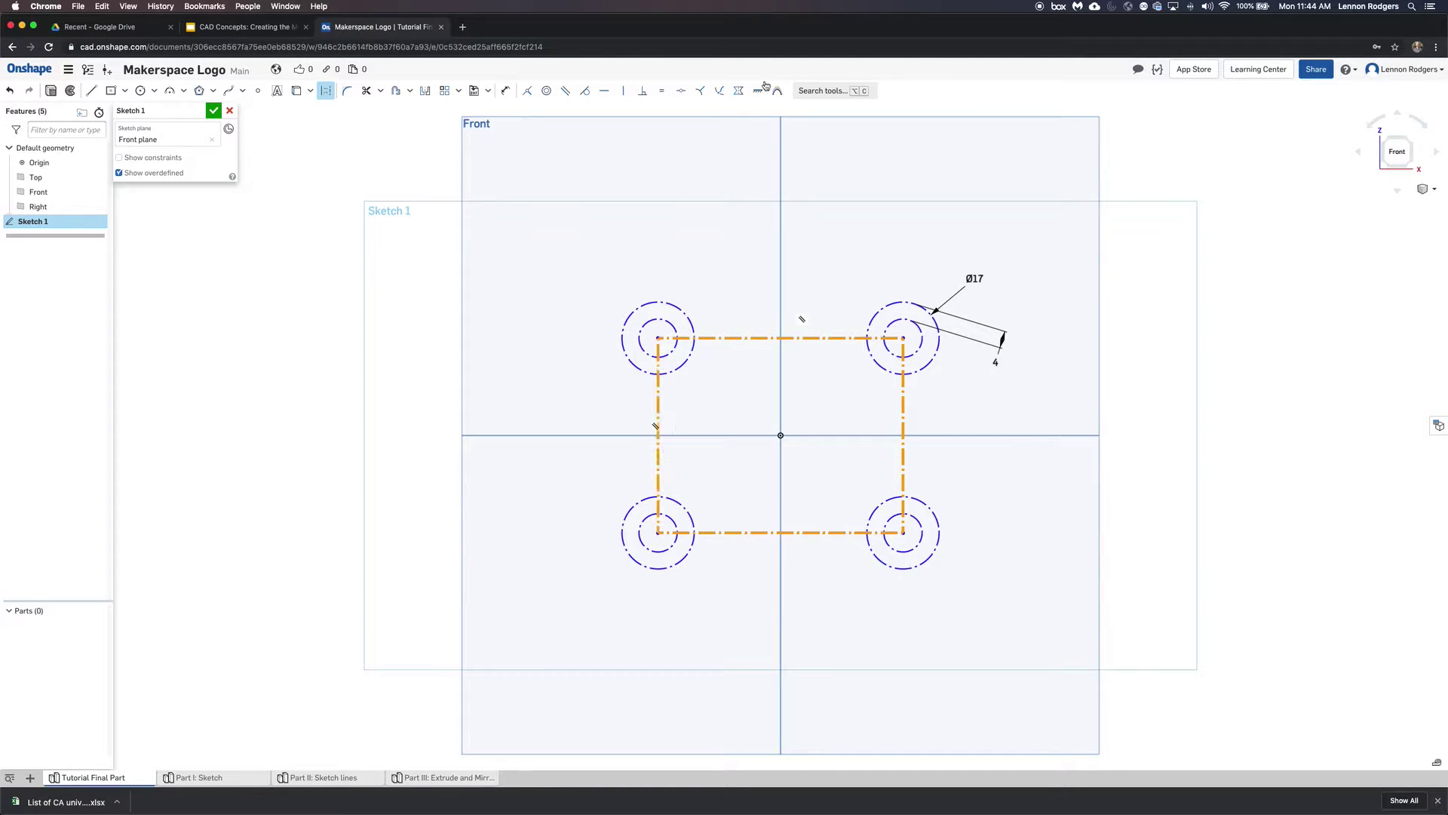
pyautogui.click(788, 338)
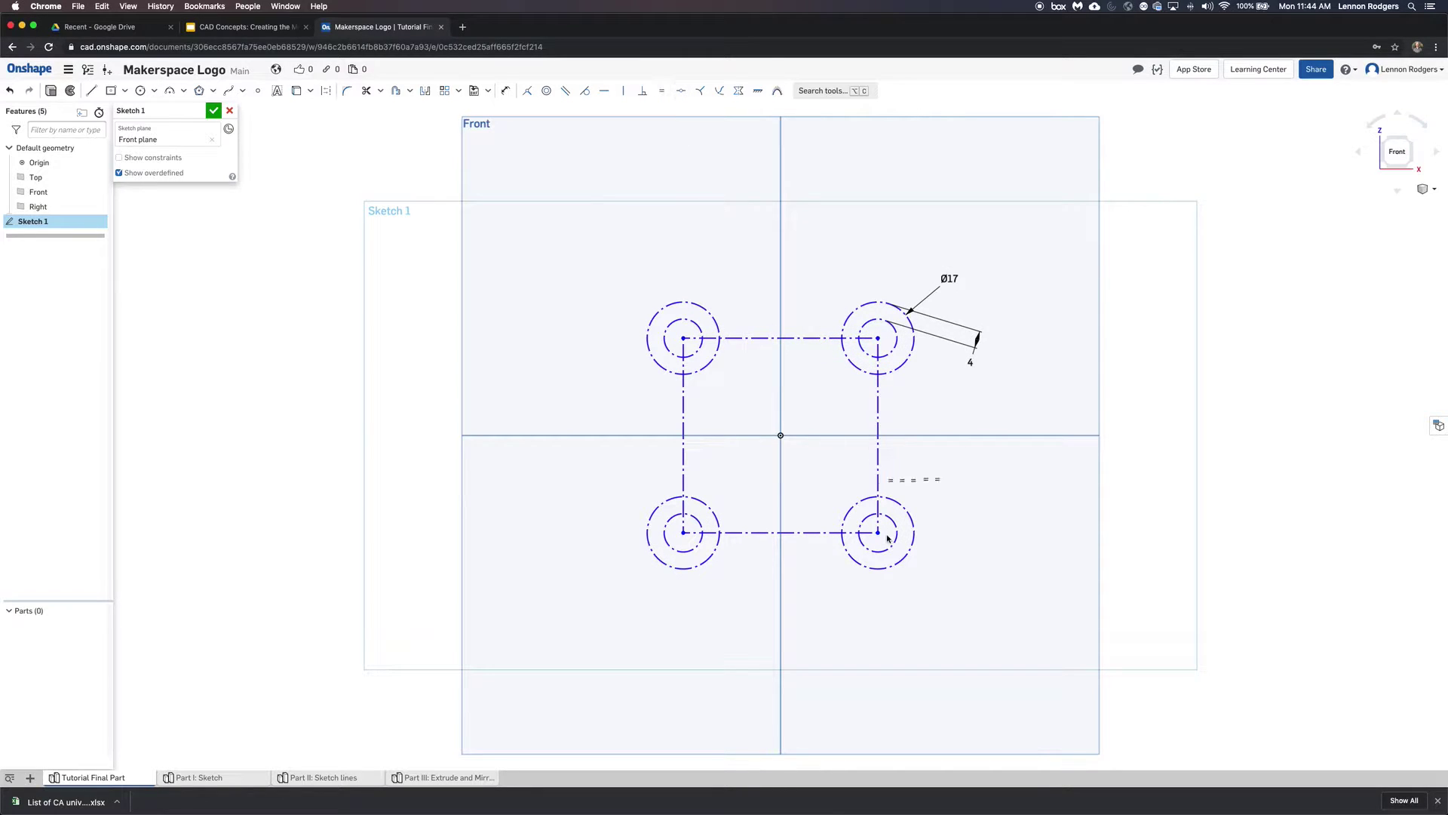
pyautogui.moveTo(876, 530)
pyautogui.mouseDown()
pyautogui.moveTo(938, 588)
pyautogui.moveTo(841, 457)
pyautogui.moveTo(934, 563)
pyautogui.moveTo(882, 511)
pyautogui.moveTo(876, 530)
pyautogui.mouseUp()
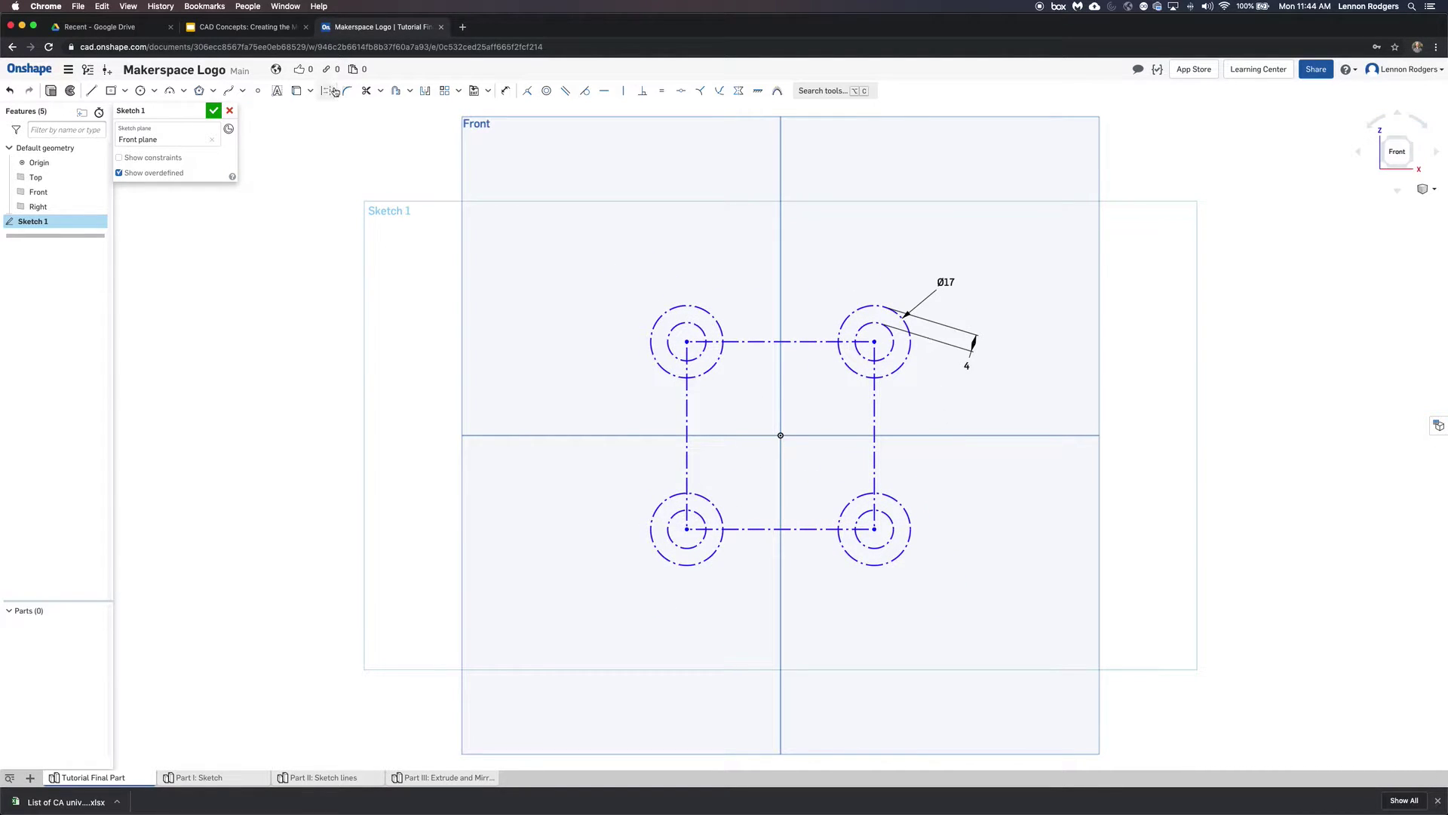
# Dimension the vertical side of the construction square at its right as 40 mm
pyautogui.click(506, 91)
pyautogui.click(875, 423)
pyautogui.click(1043, 424)
pyautogui.write('40m')
pyautogui.press('Return')
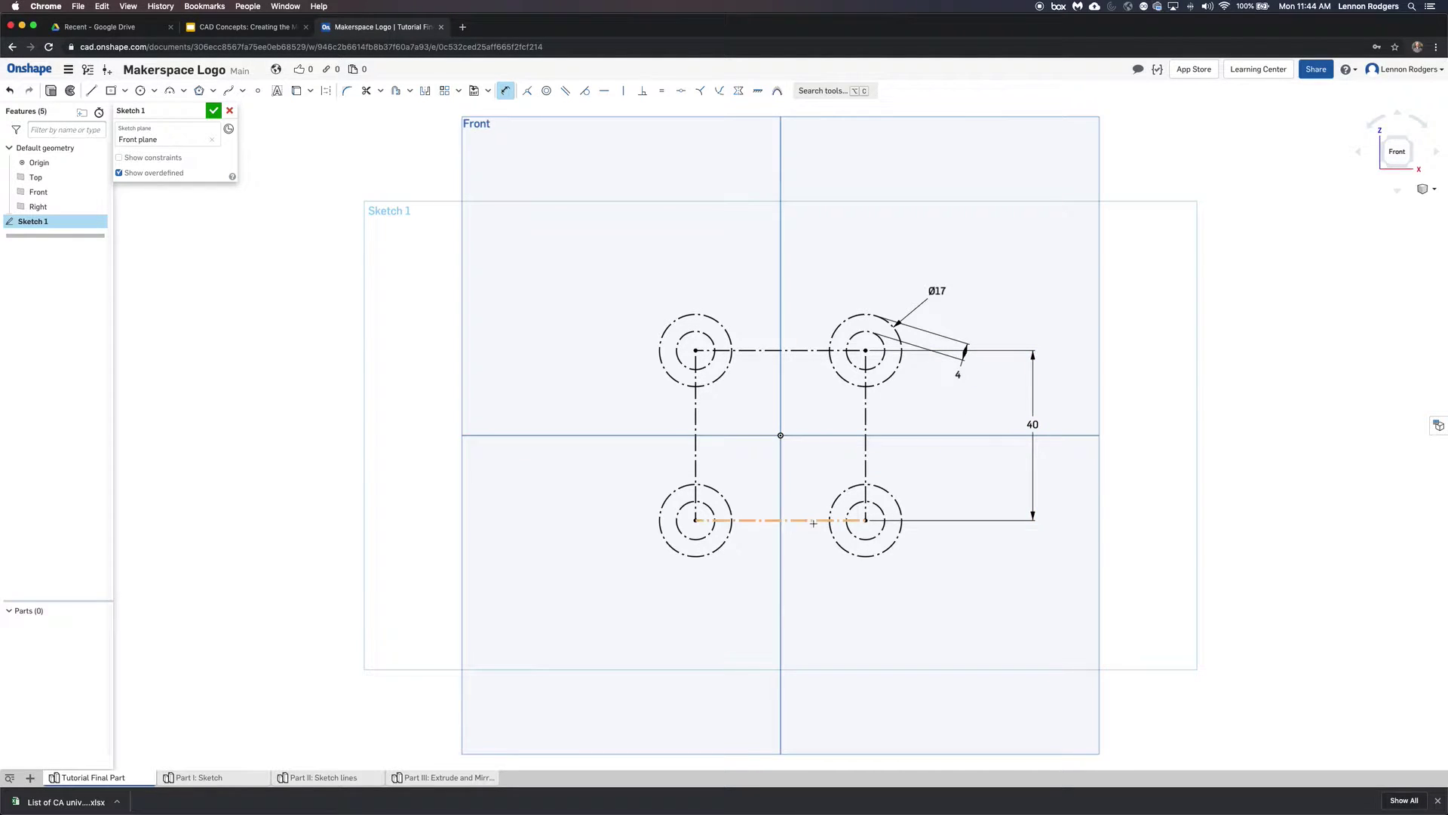
pyautogui.press('Escape')
pyautogui.click(871, 521)
pyautogui.press('n')
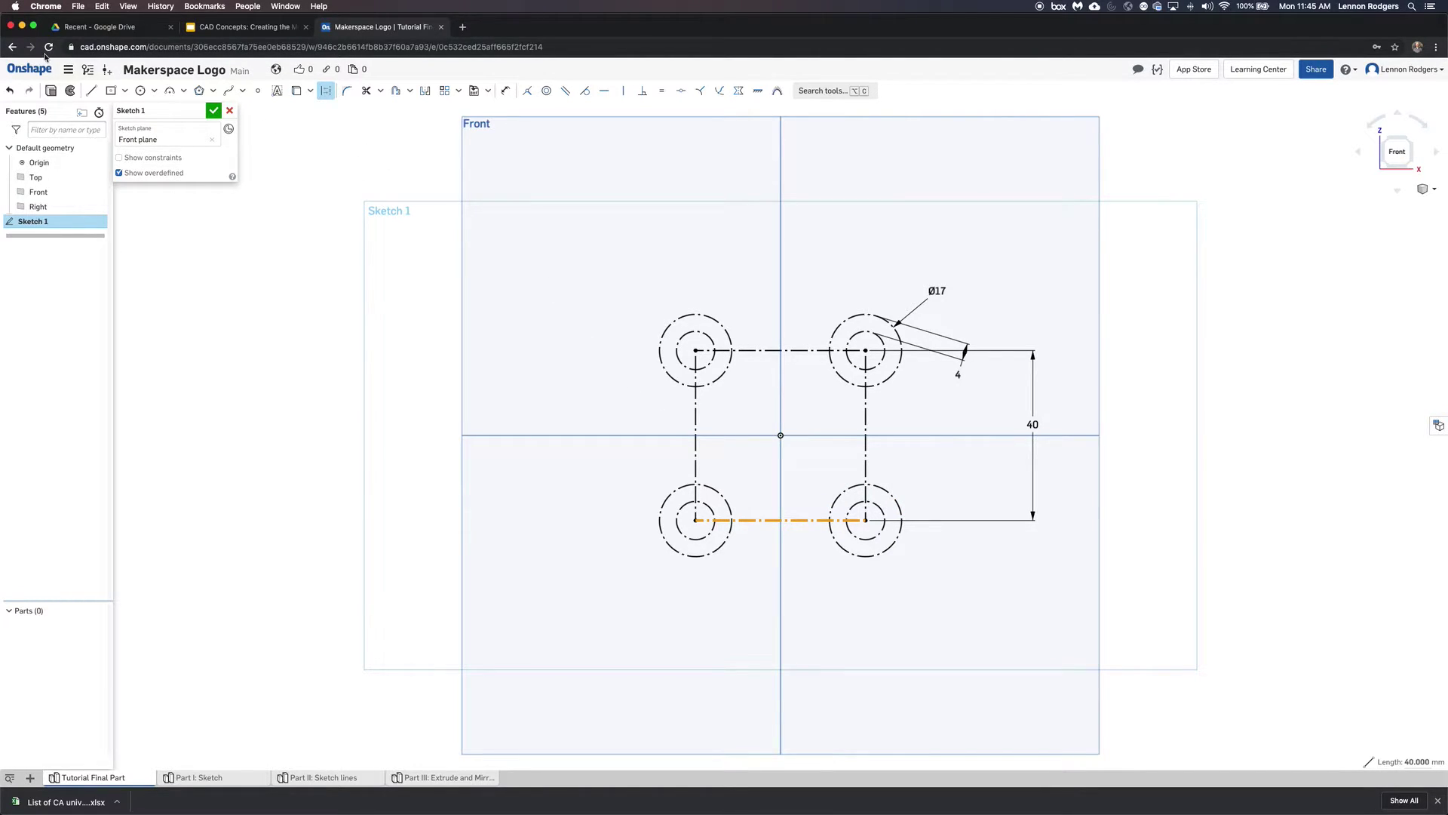
# Draw a construction line from the square's upper-left corner to the origin
pyautogui.click(91, 90)
pyautogui.click(695, 350)
pyautogui.click(780, 435)
pyautogui.press('Escape')
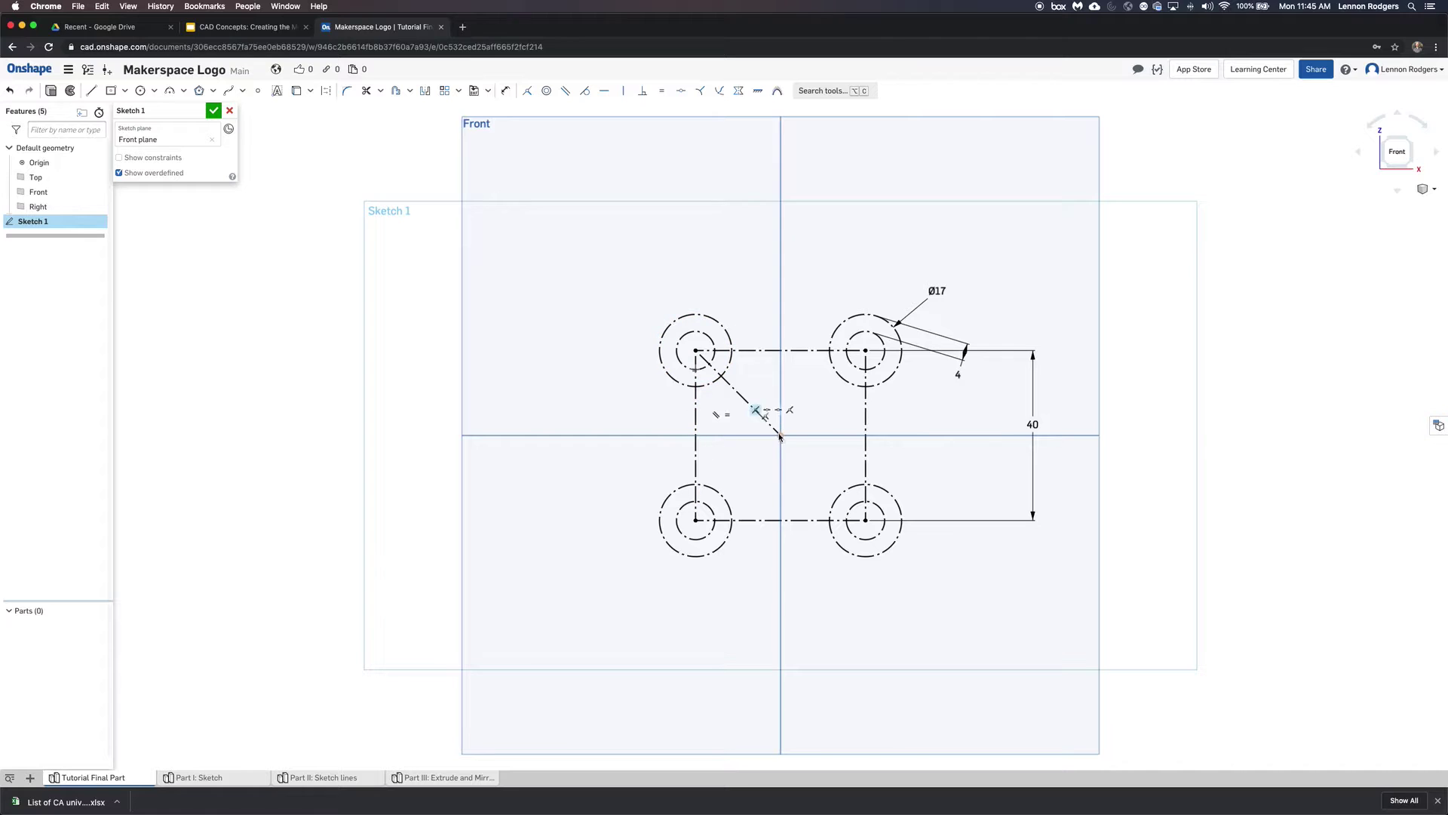
# Sketch two concentric circles centred on the origin, the outer one about 14 mm in diameter and a smaller one inside it
pyautogui.click(141, 91)
pyautogui.click(781, 435)
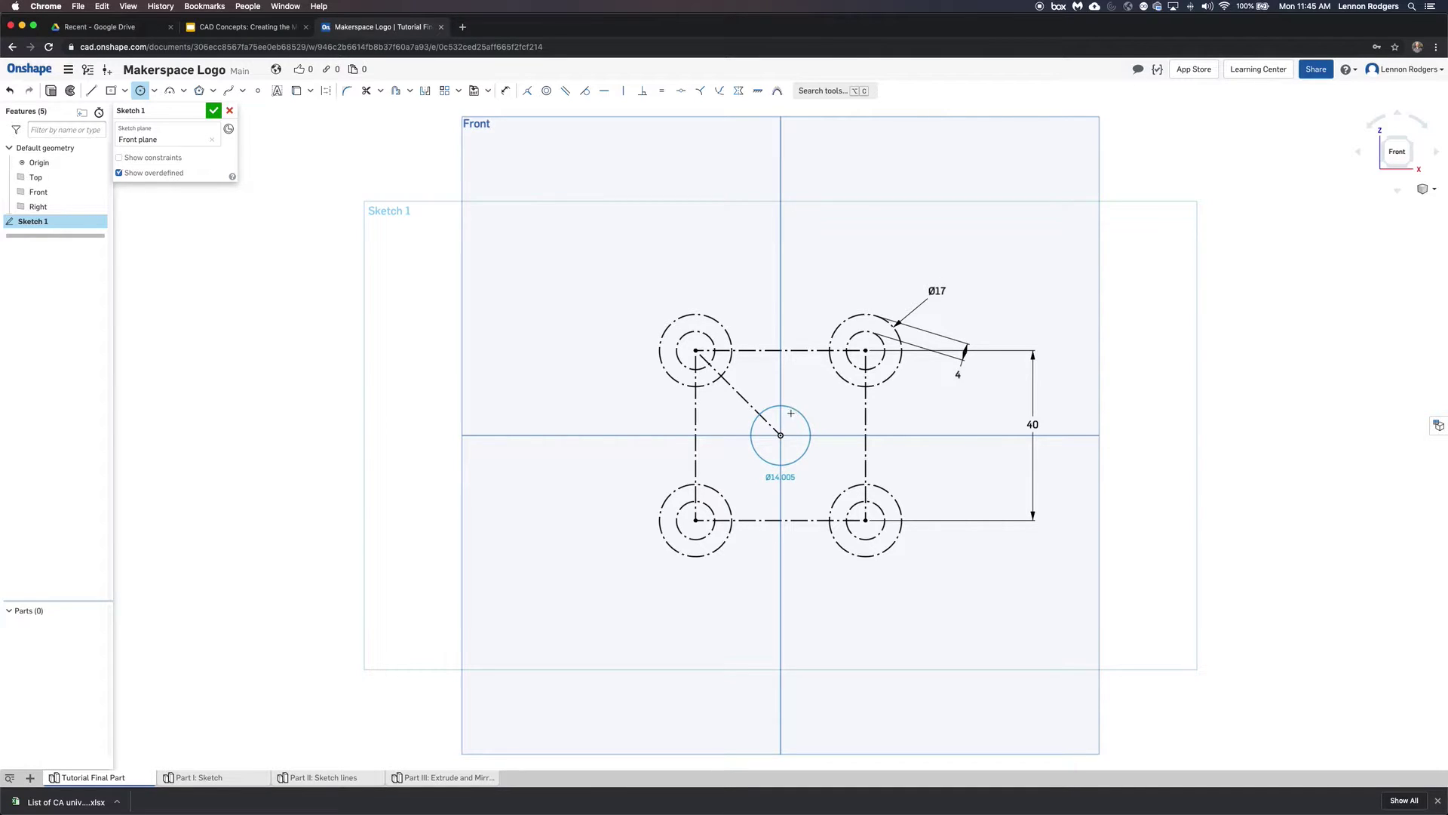
pyautogui.click(791, 410)
pyautogui.moveTo(781, 435); pyautogui.dragTo(790, 444)
pyautogui.press('Escape')
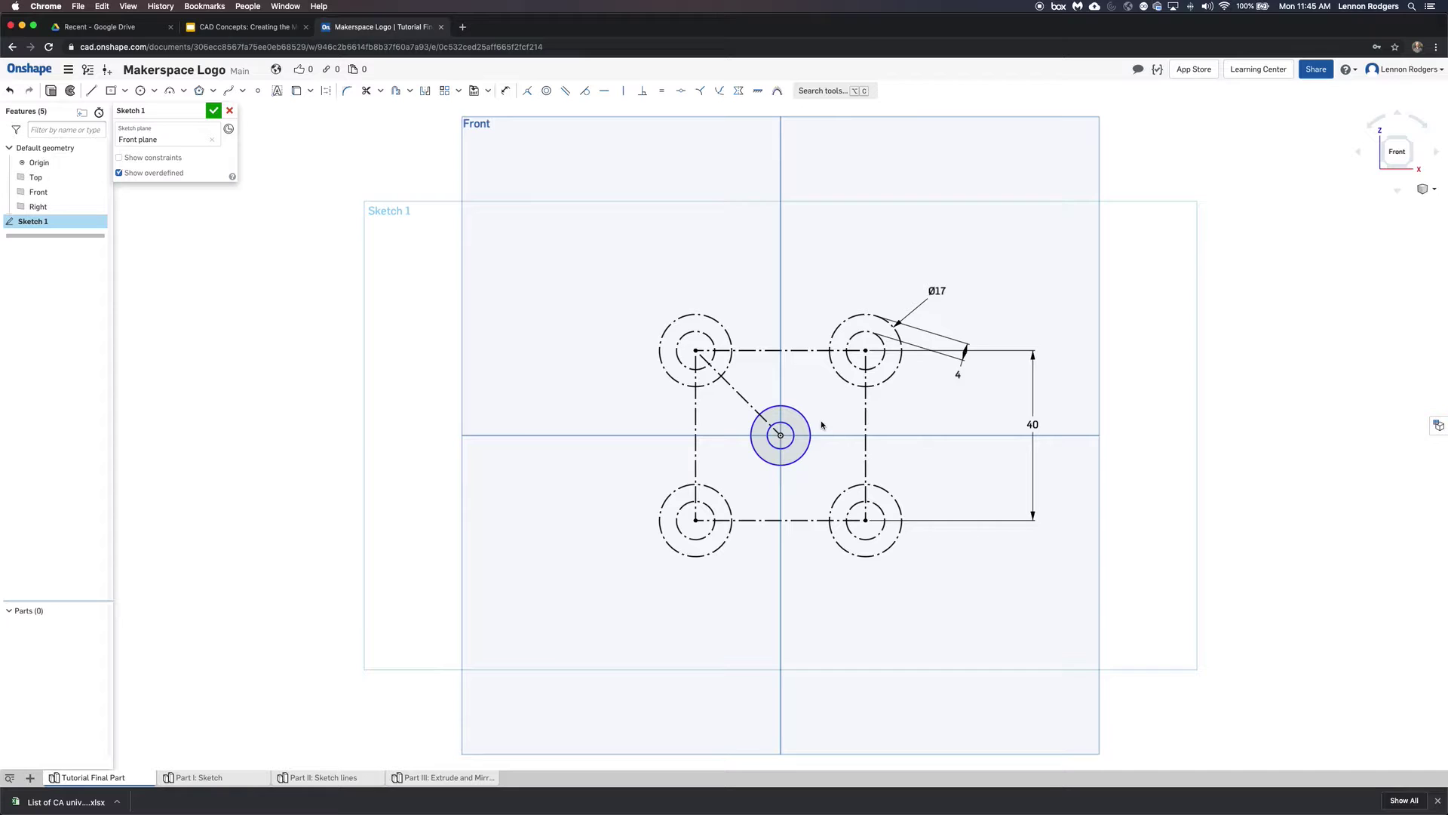
# Enlarge the outer circle at the origin slightly by pulling its edge outward
pyautogui.click(812, 428)
pyautogui.click(305, 181)
pyautogui.click(813, 428)
pyautogui.moveTo(817, 417)
pyautogui.mouseDown()
pyautogui.moveTo(830, 410)
pyautogui.moveTo(816, 422)
pyautogui.mouseUp()
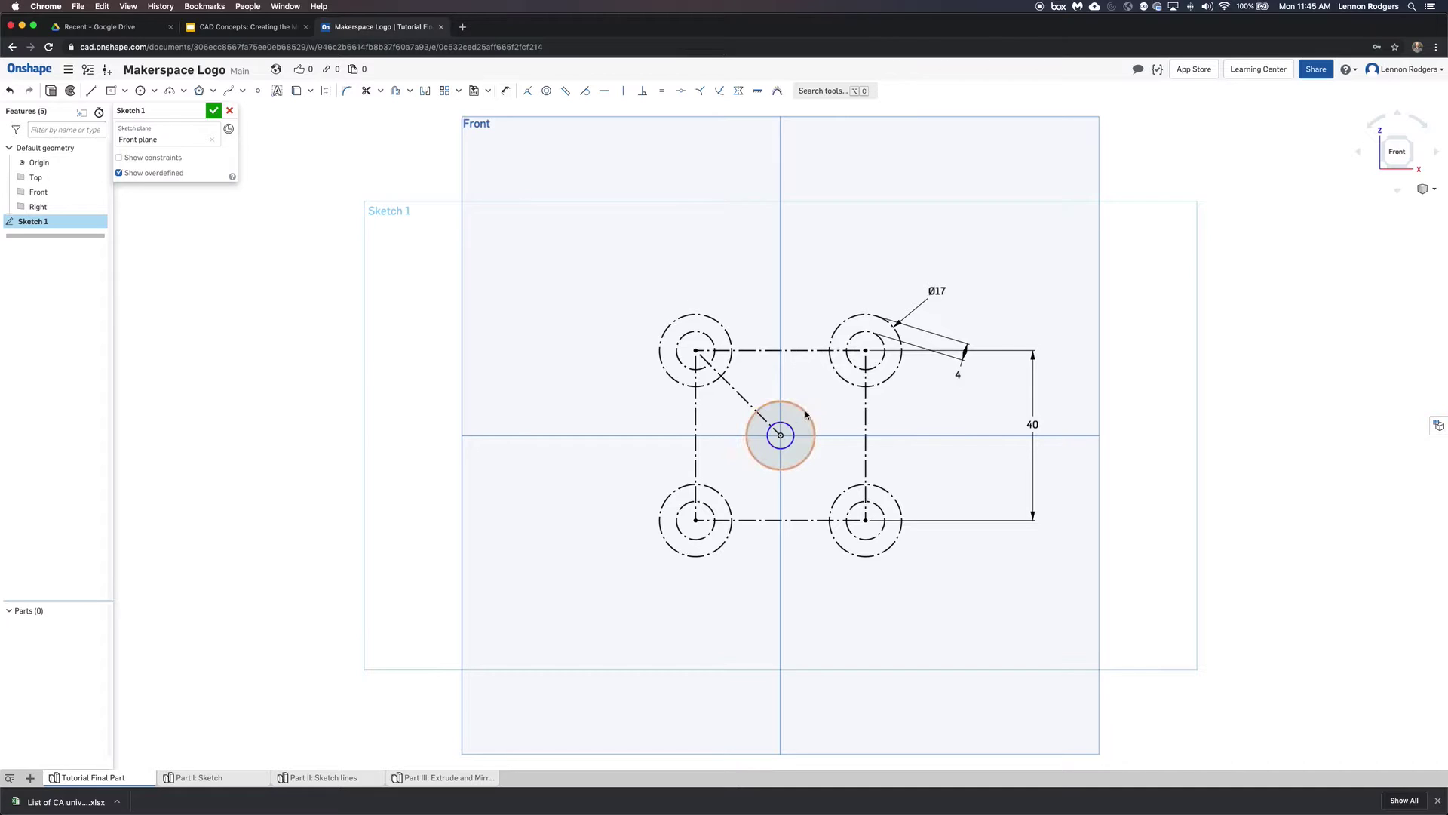
# Constrain the outer and inner circles at the origin equal to the matching outer and inner circles at the square's upper-right corner
pyautogui.click(835, 368)
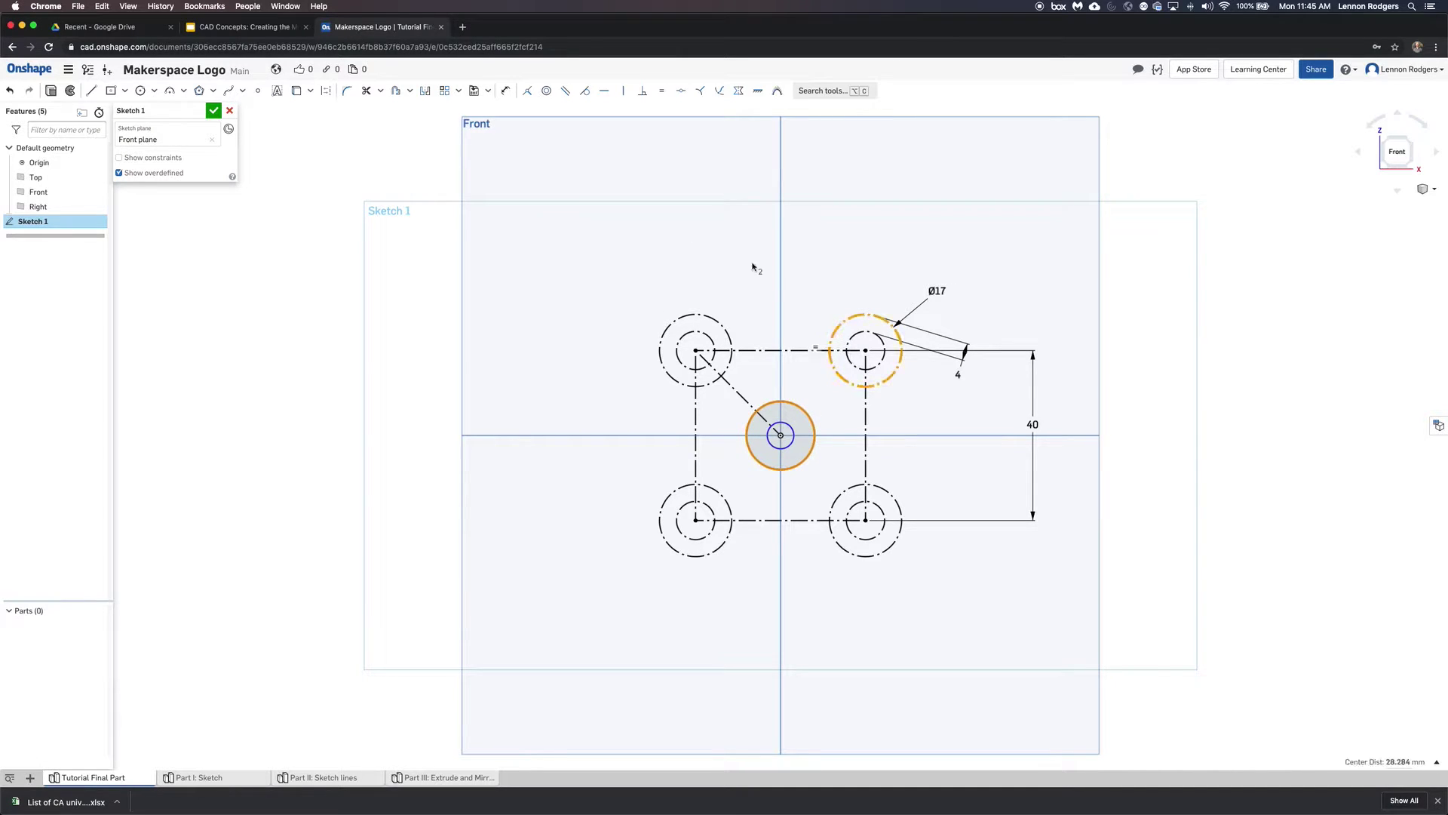
pyautogui.click(661, 91)
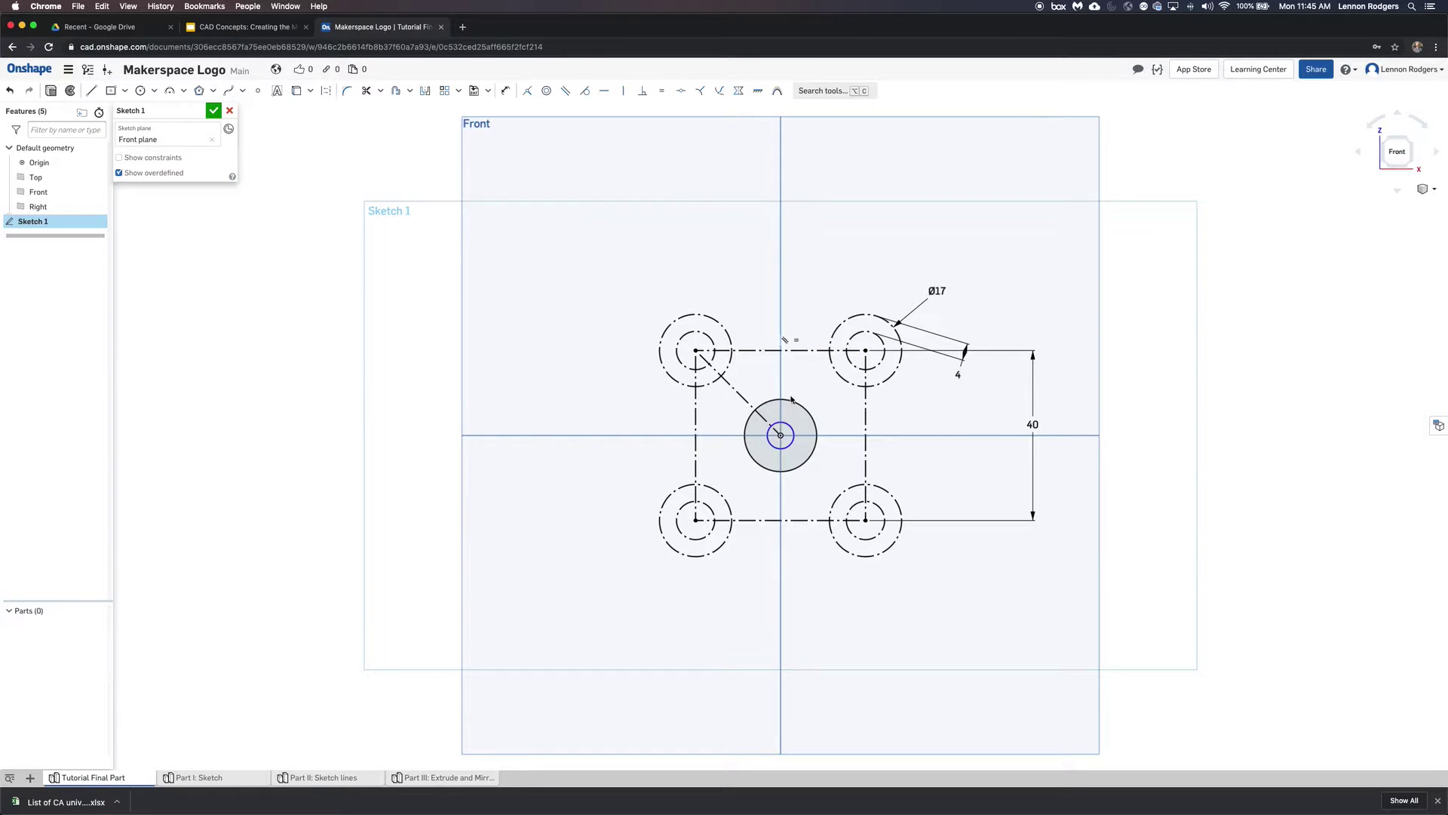
pyautogui.click(783, 423)
pyautogui.click(867, 332)
pyautogui.click(768, 420)
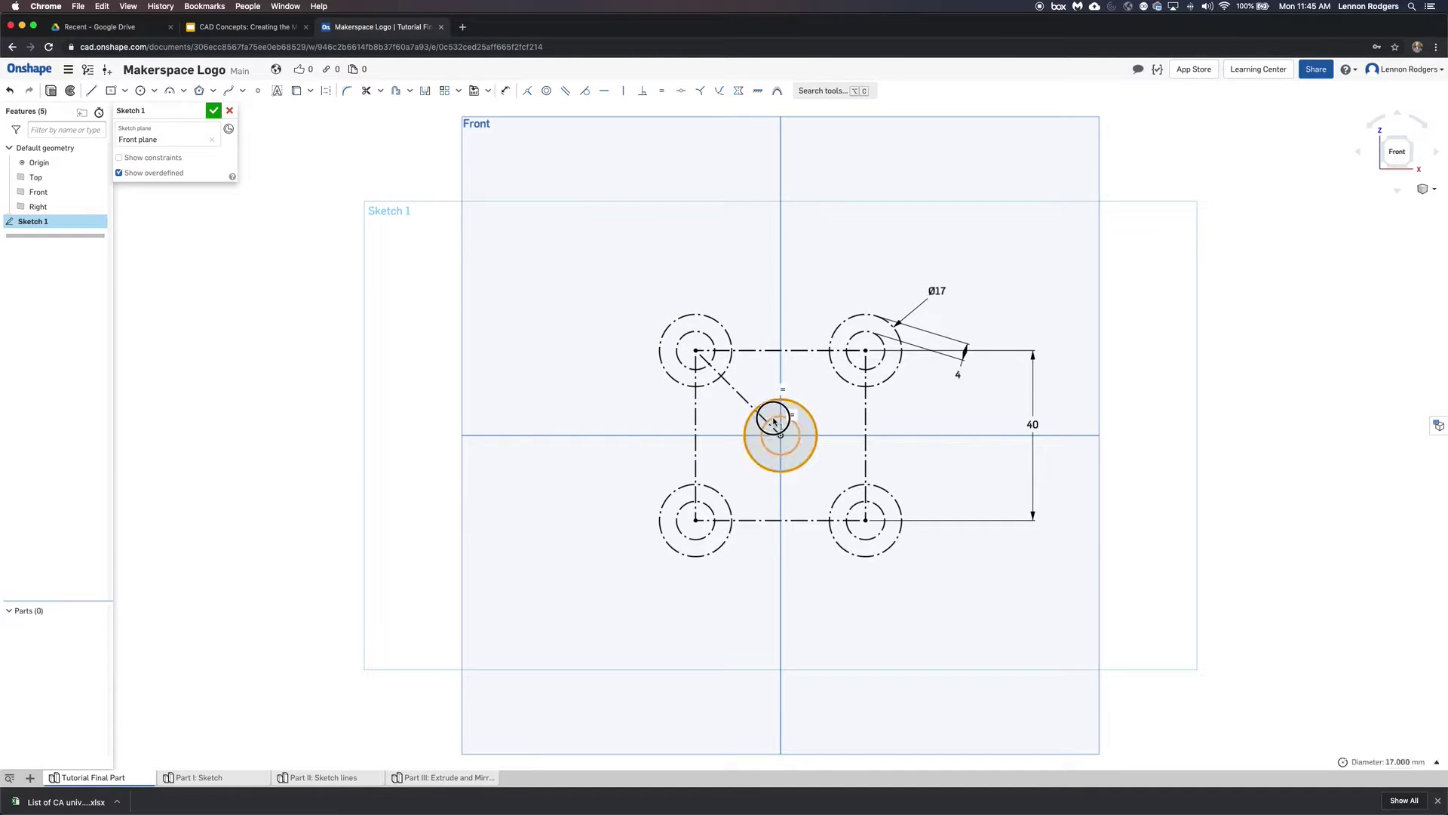
# Convert both concentric circles at the origin to construction geometry
pyautogui.click(325, 91)
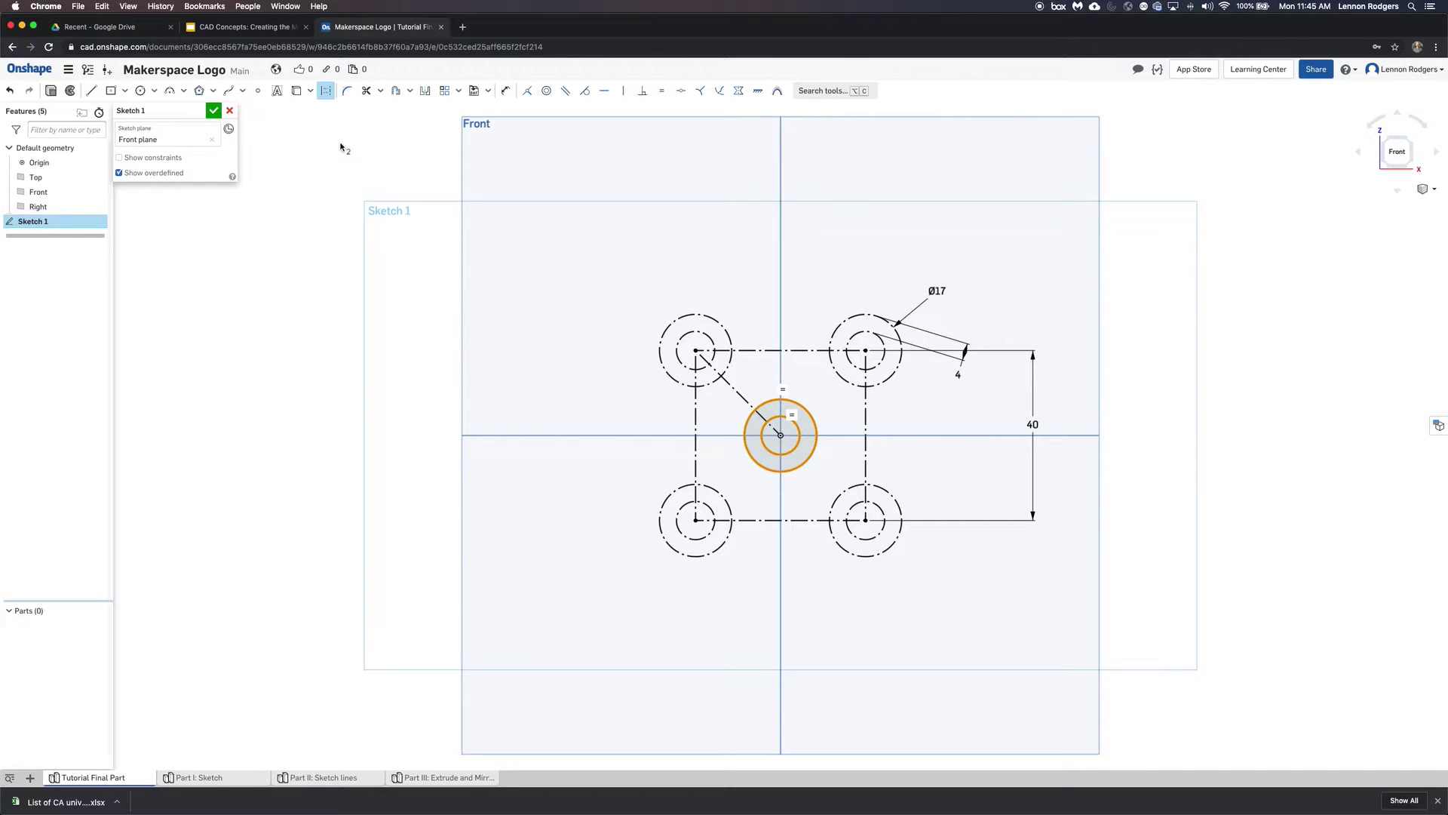
pyautogui.press('Escape')
pyautogui.click(747, 422)
pyautogui.click(763, 426)
pyautogui.press('q')
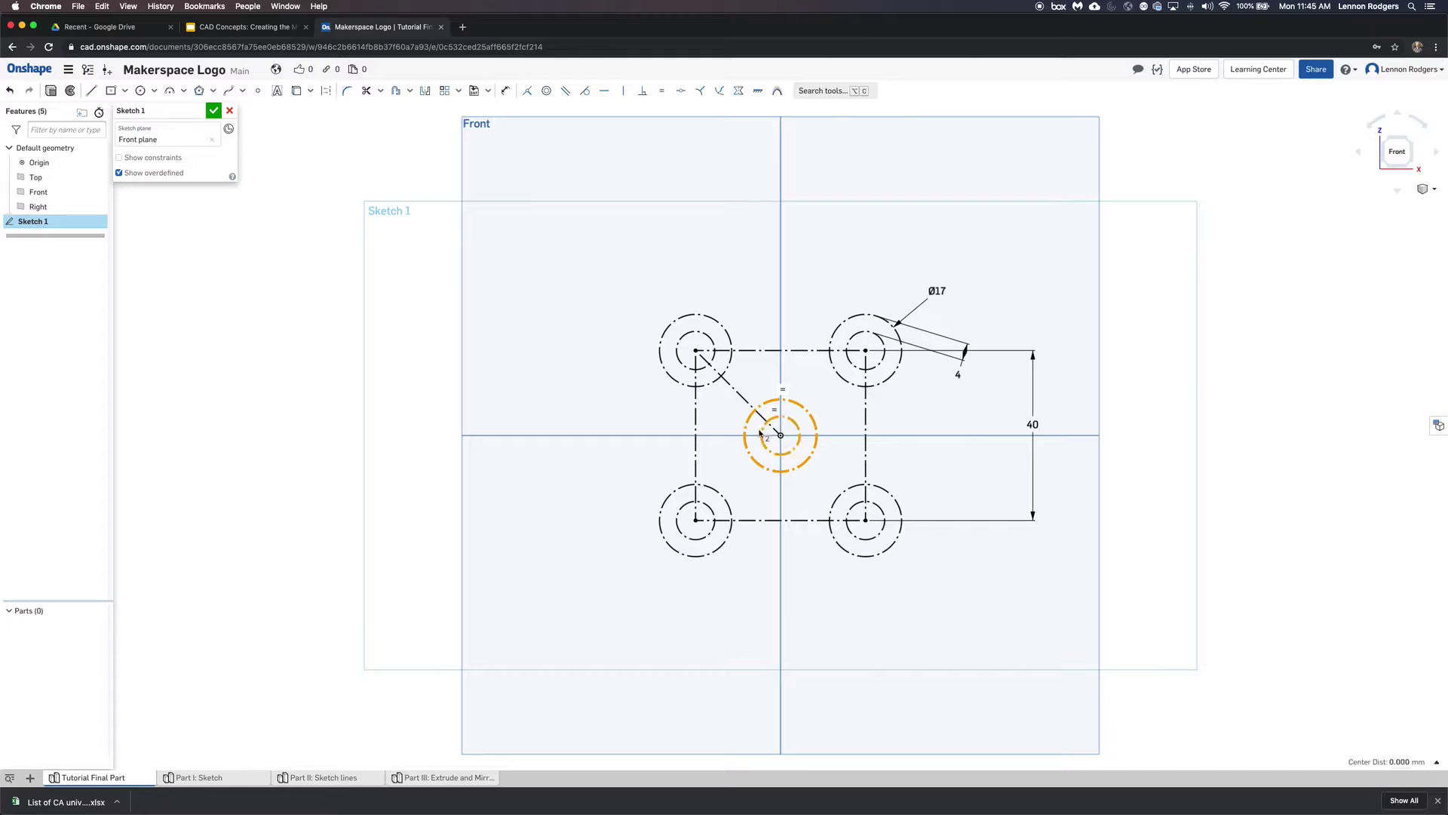
pyautogui.click(244, 307)
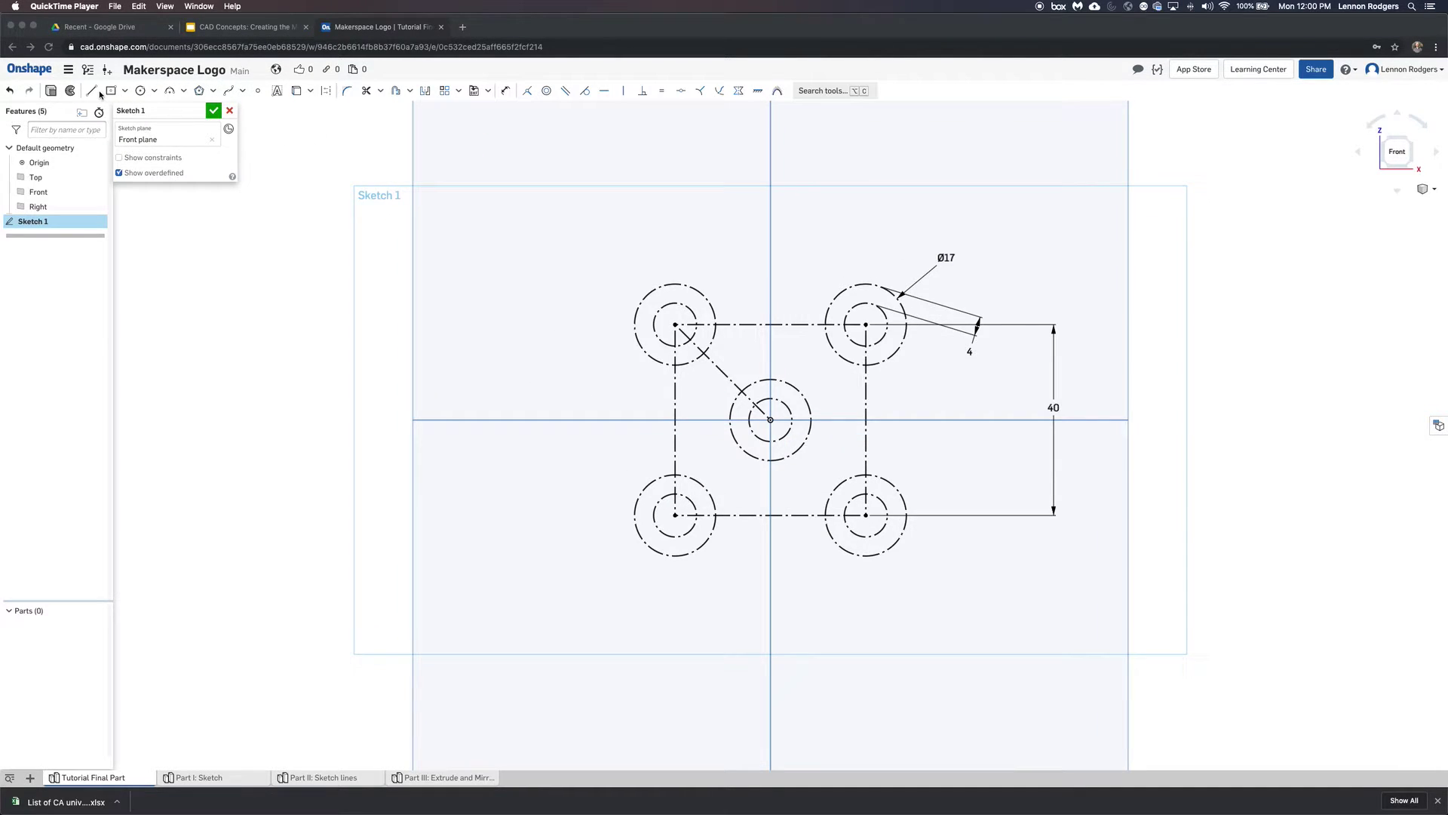
# Draw two vertical lines between the outer circles at the square's upper-left and lower-left corners, one on each side of its left edge
pyautogui.click(95, 93)
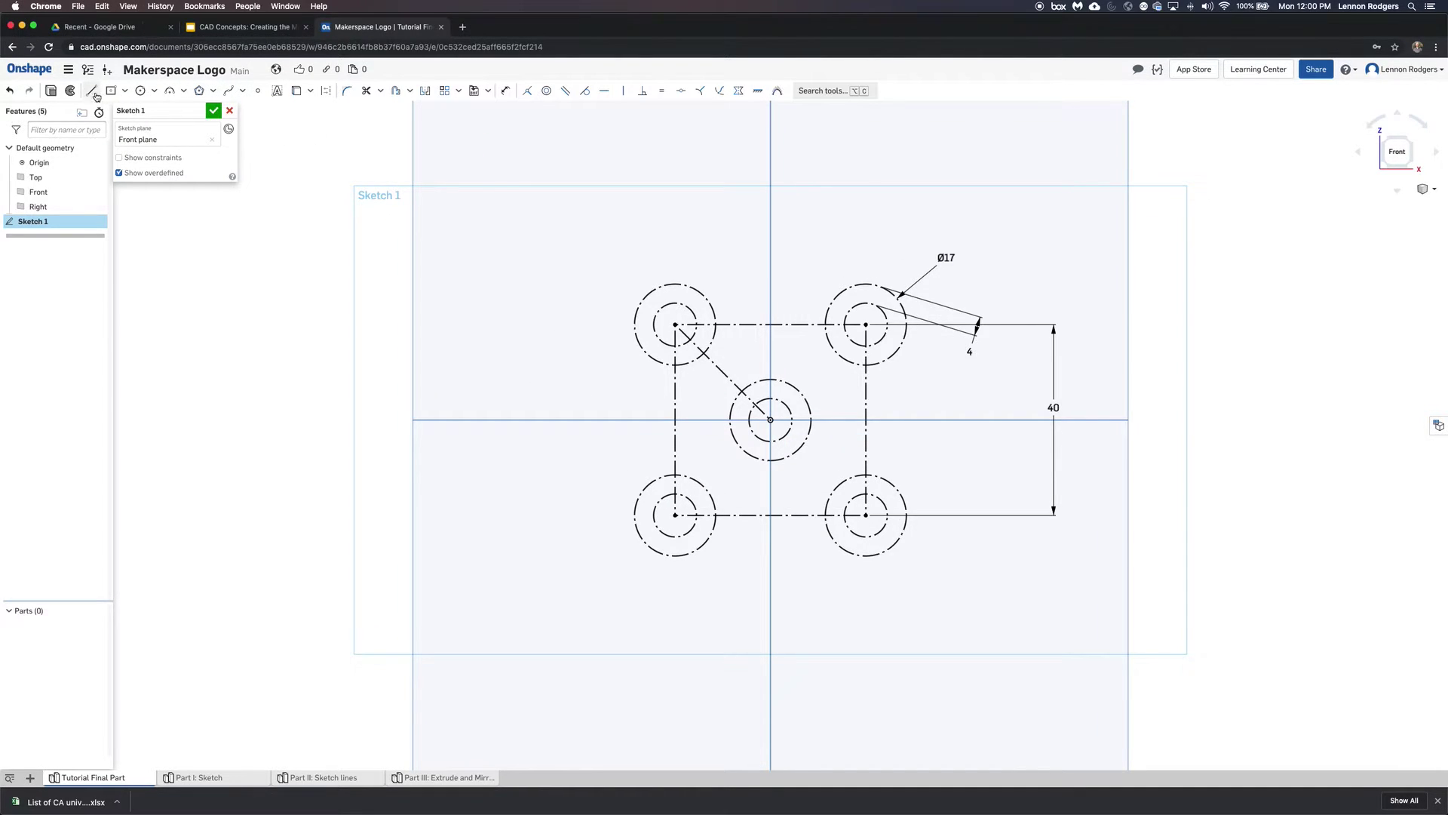
pyautogui.click(92, 92)
pyautogui.click(651, 359)
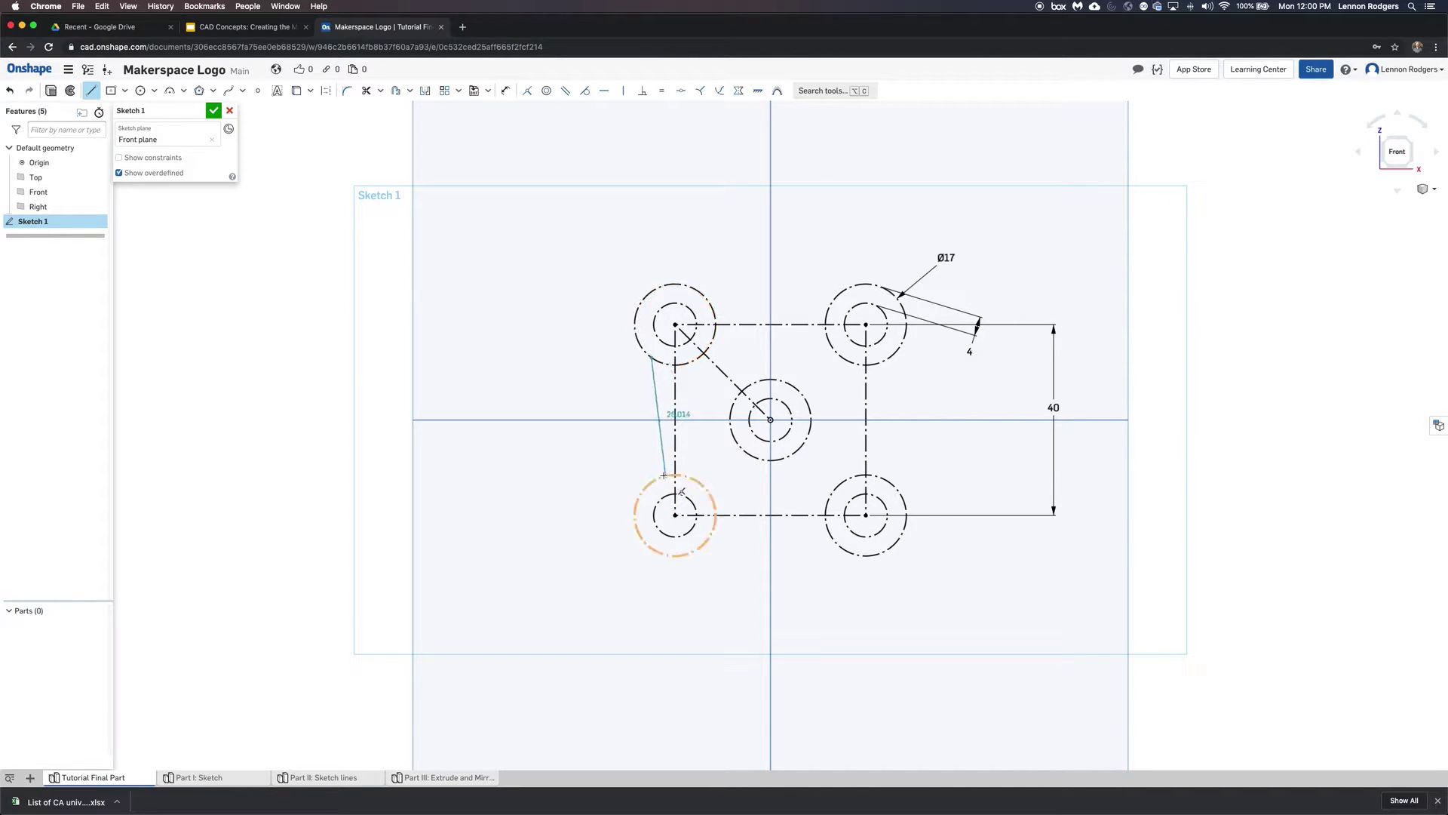
pyautogui.click(653, 482)
pyautogui.press('Escape')
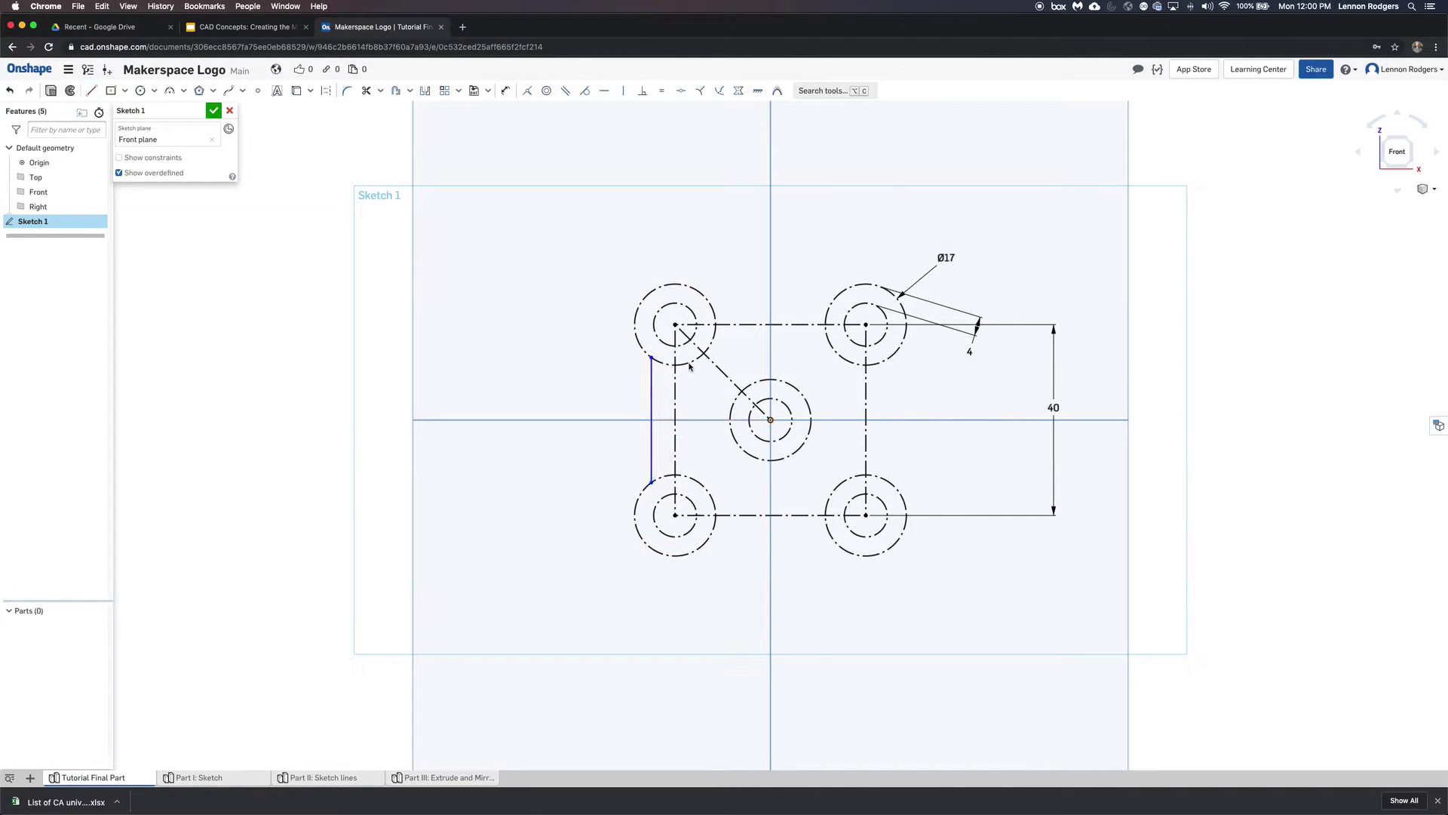
pyautogui.click(91, 91)
pyautogui.click(694, 358)
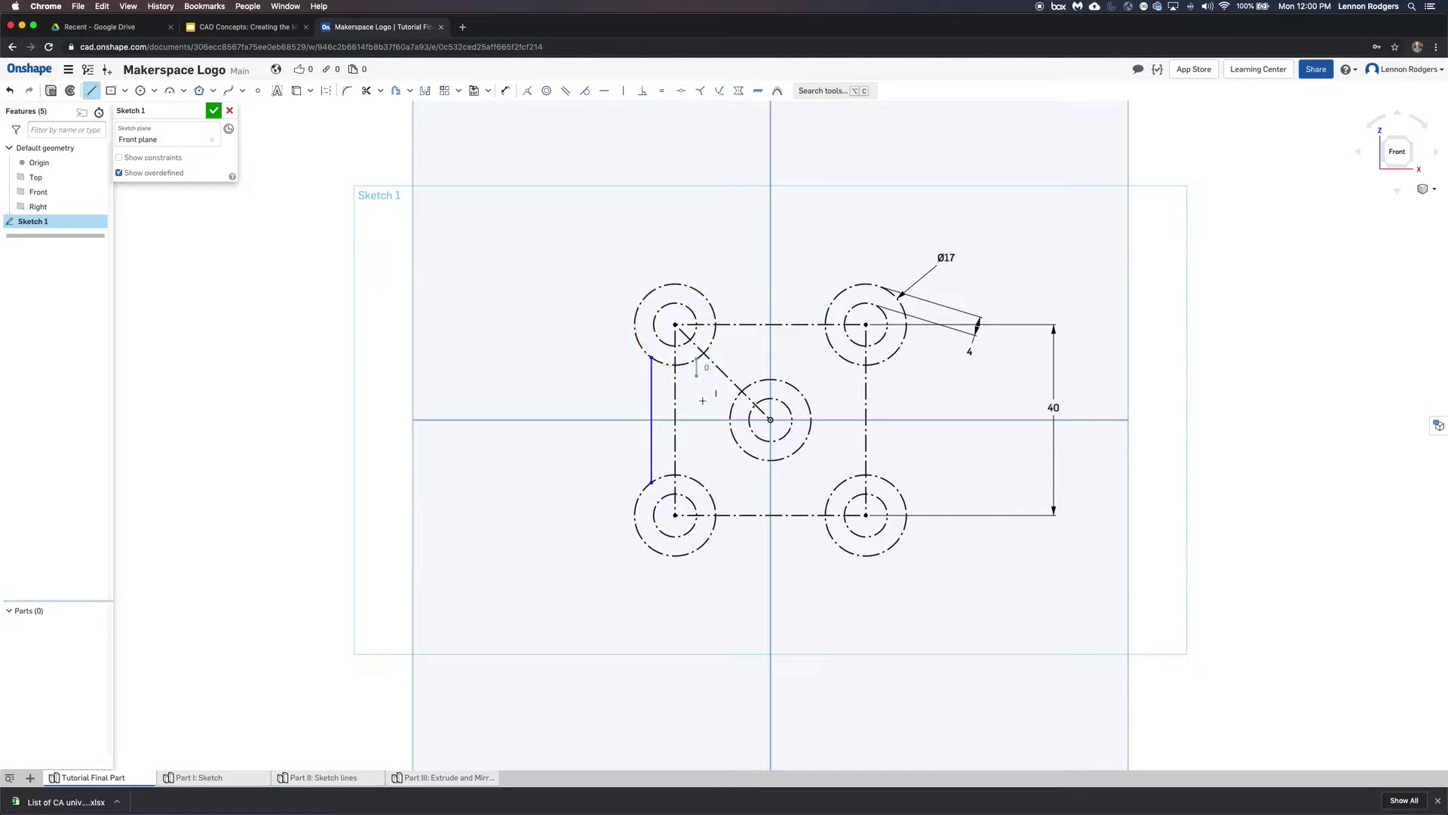
pyautogui.click(696, 480)
pyautogui.press('Escape')
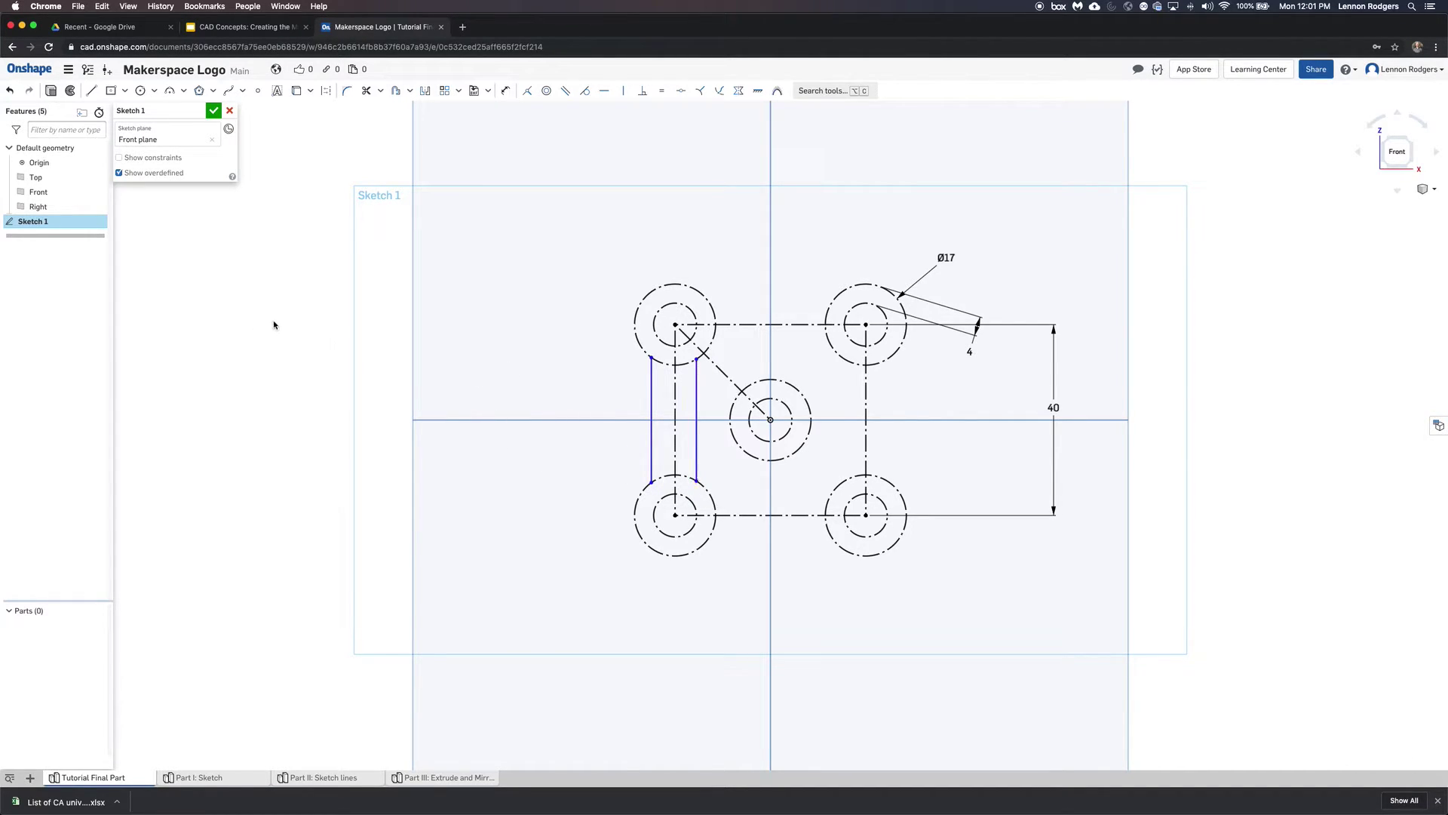
# Convert the two vertical lines between the left-hand circles to construction geometry
pyautogui.click(698, 454)
pyautogui.click(651, 452)
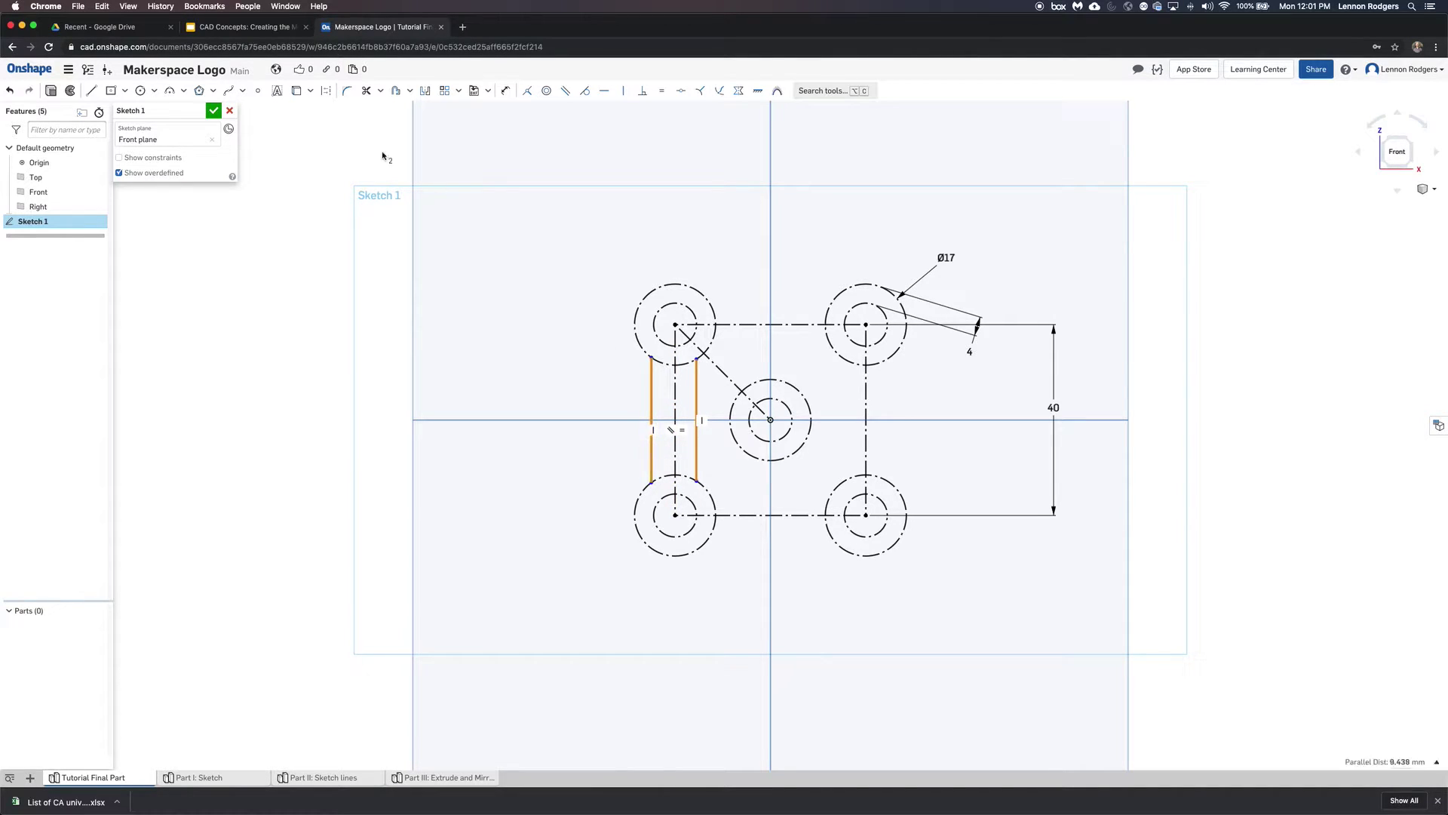
pyautogui.click(325, 90)
pyautogui.click(440, 380)
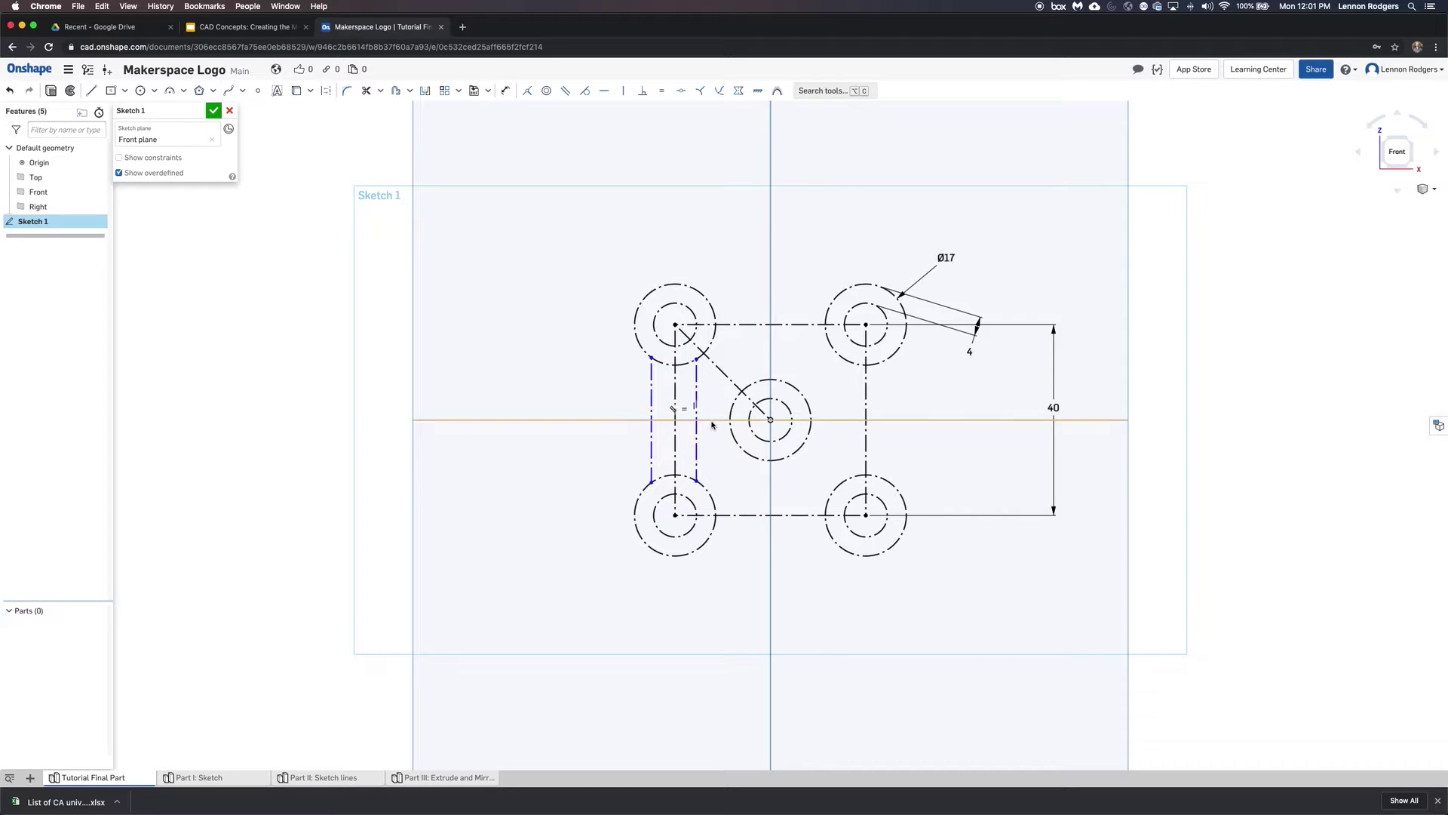
# Constrain the two vertical construction lines symmetric about the square's left side, and pull one to test the symmetry
pyautogui.moveTo(696, 388); pyautogui.dragTo(697, 398)
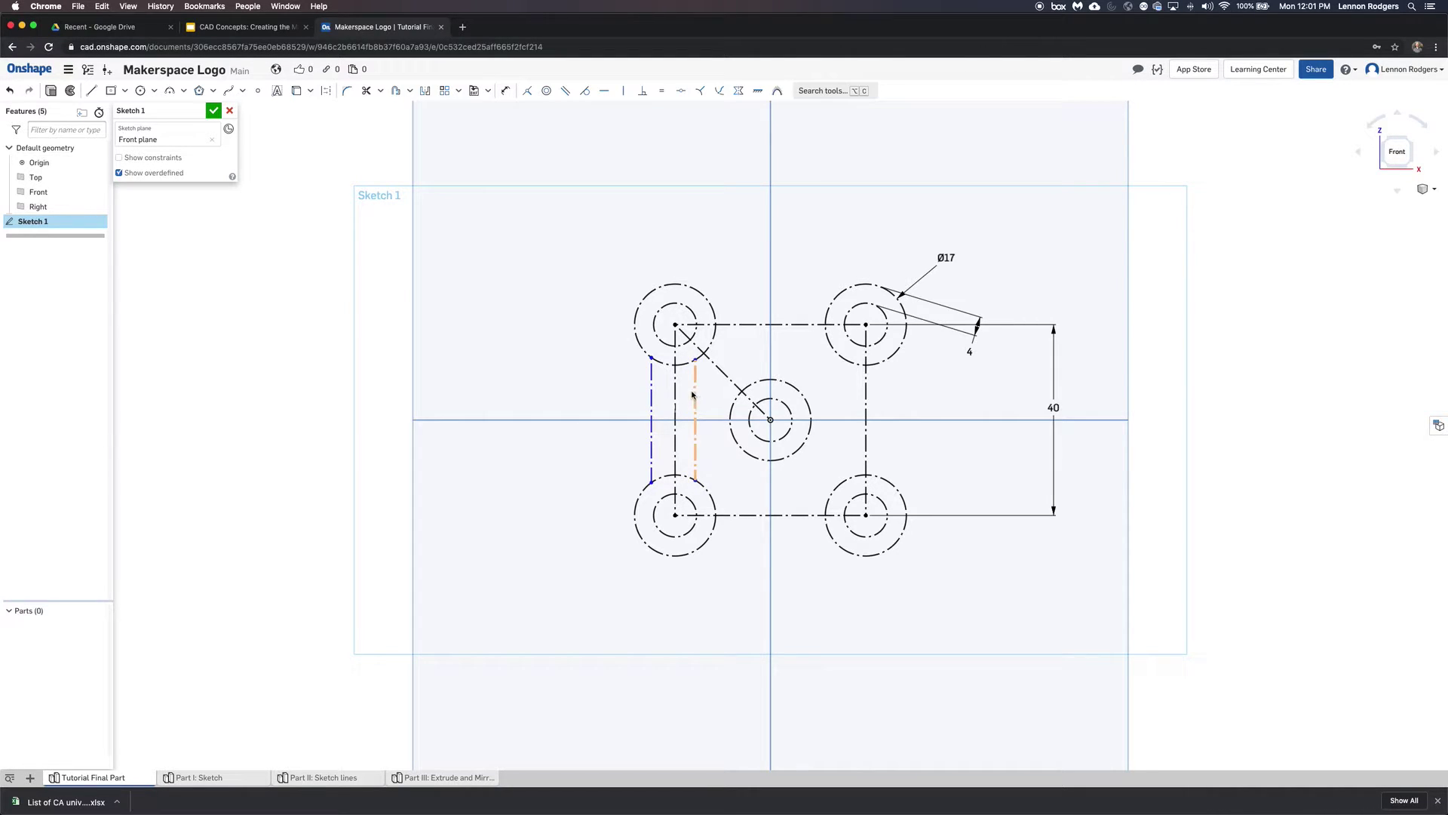
pyautogui.click(691, 389)
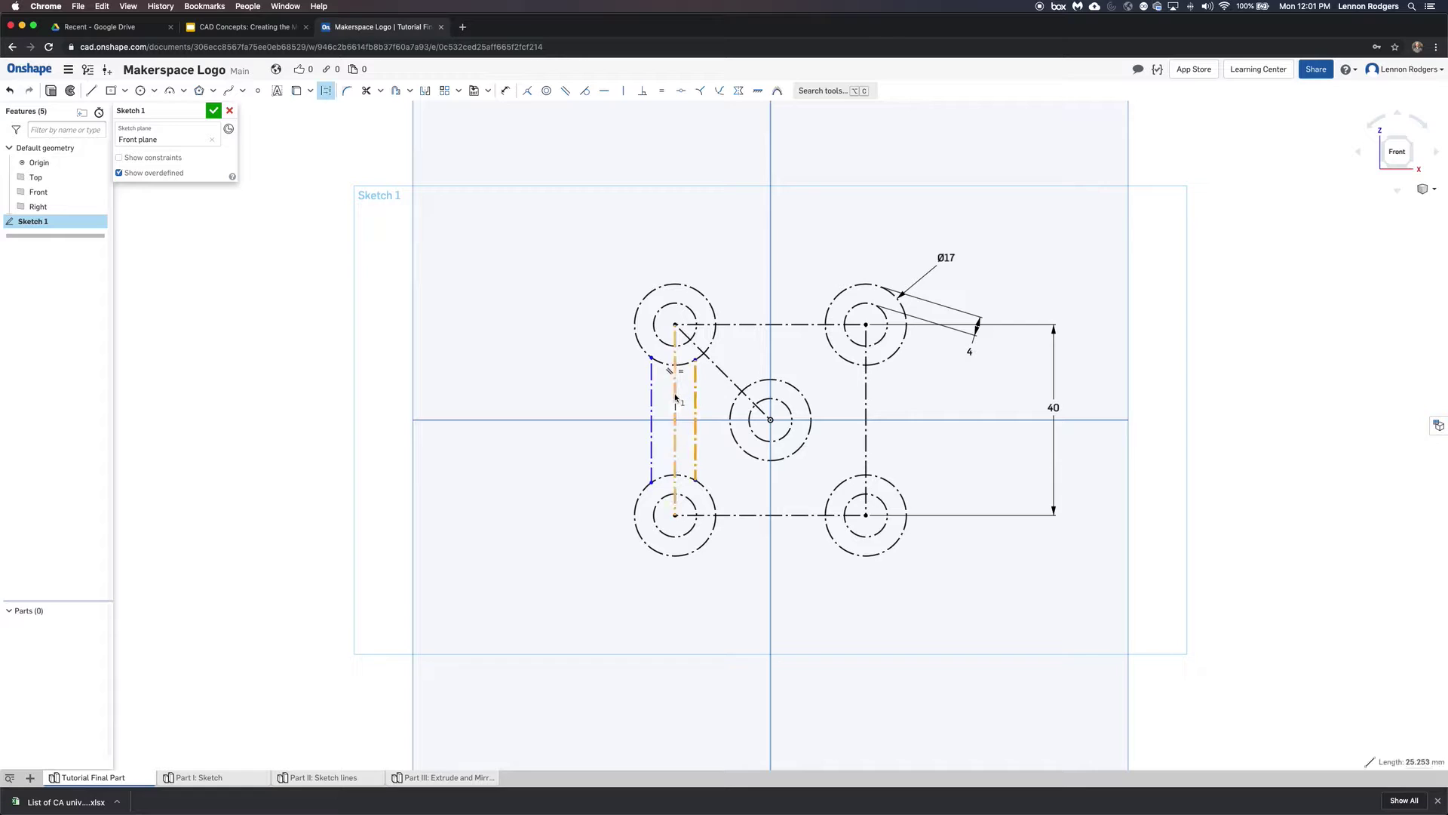
pyautogui.click(652, 399)
pyautogui.click(676, 395)
pyautogui.click(287, 343)
pyautogui.moveTo(623, 400)
pyautogui.mouseDown()
pyautogui.moveTo(711, 390)
pyautogui.moveTo(628, 371)
pyautogui.mouseUp()
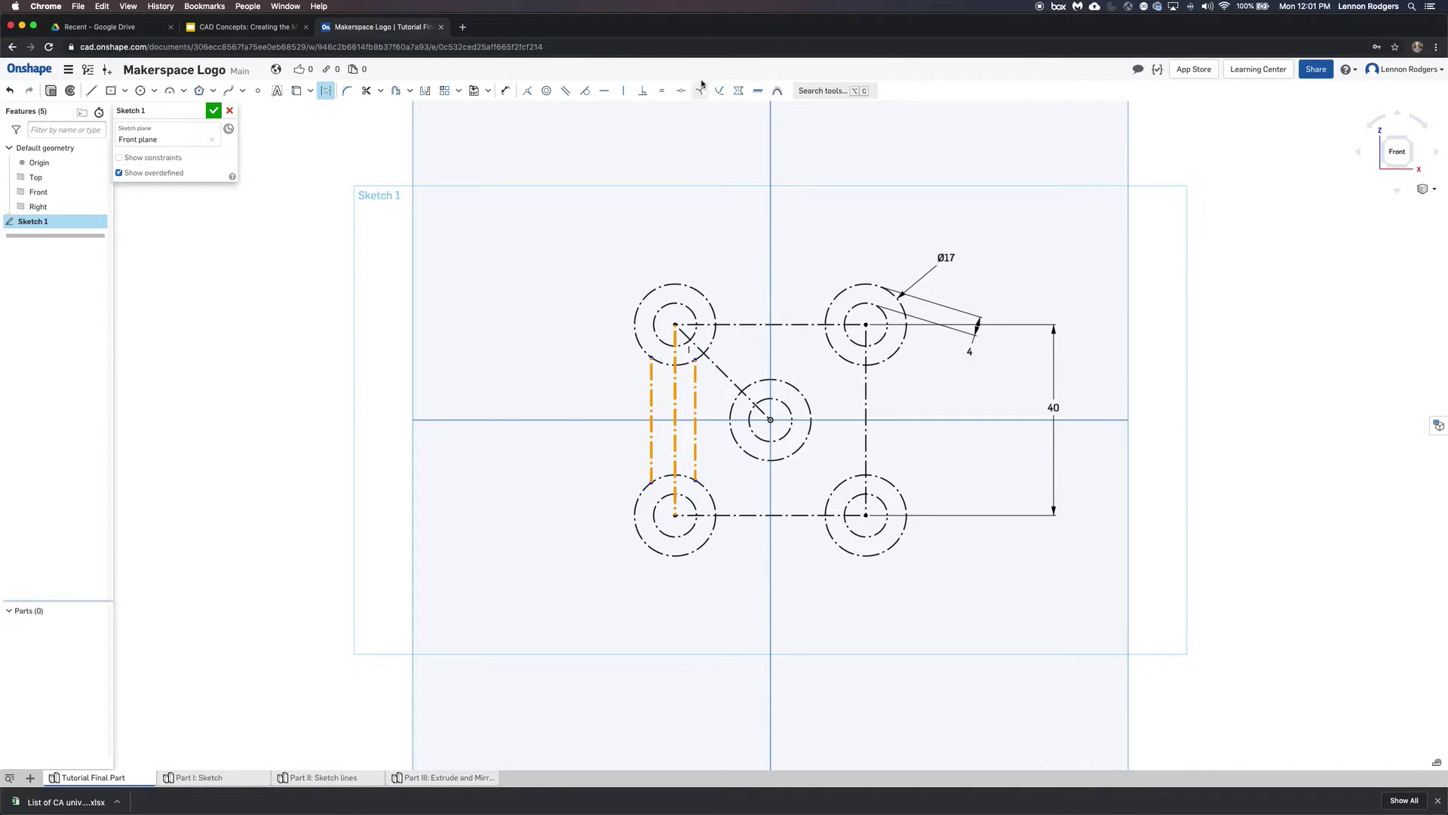
pyautogui.click(735, 96)
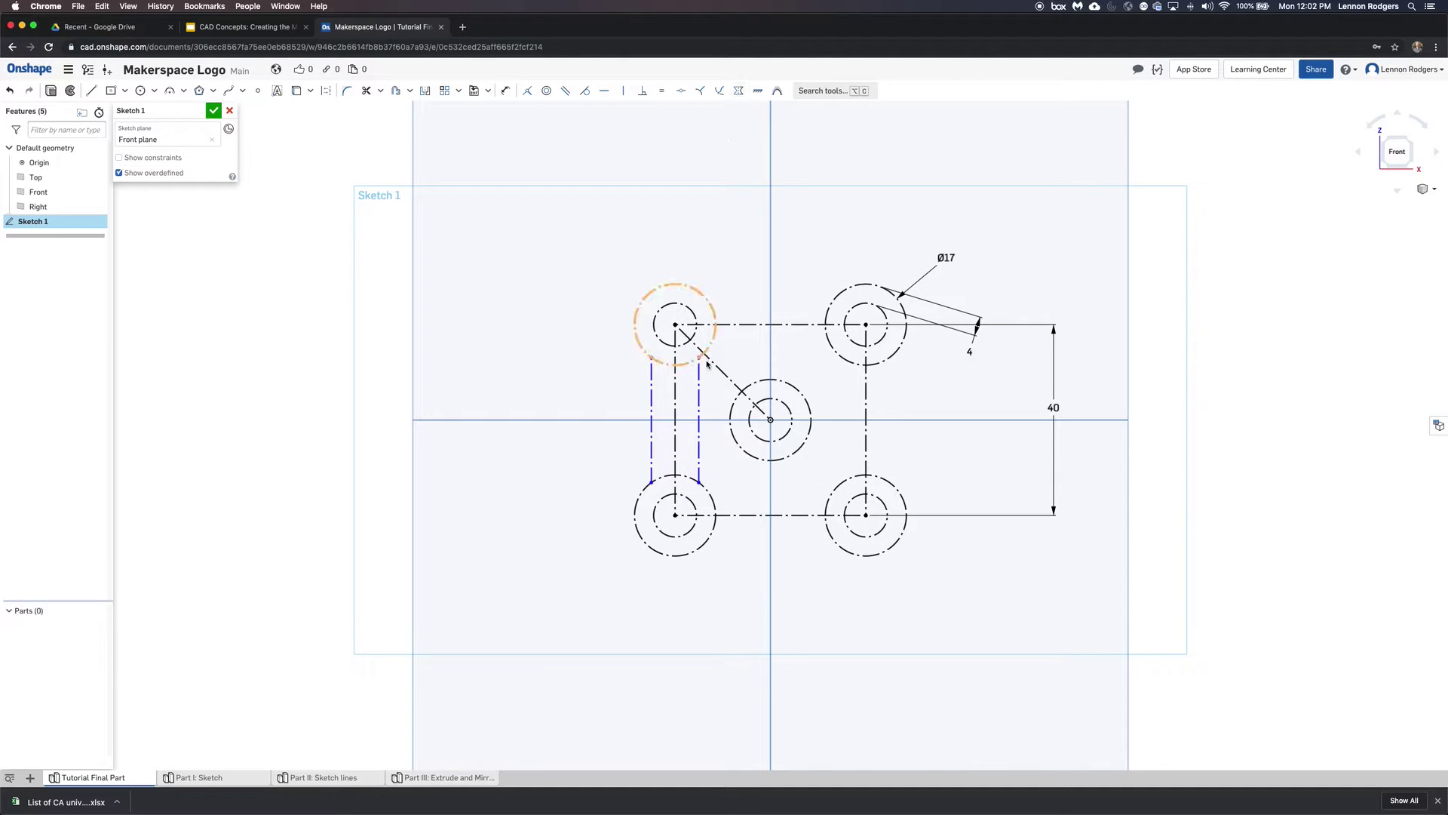
pyautogui.moveTo(698, 481)
pyautogui.mouseDown()
pyautogui.moveTo(679, 472)
pyautogui.moveTo(694, 478)
pyautogui.mouseUp()
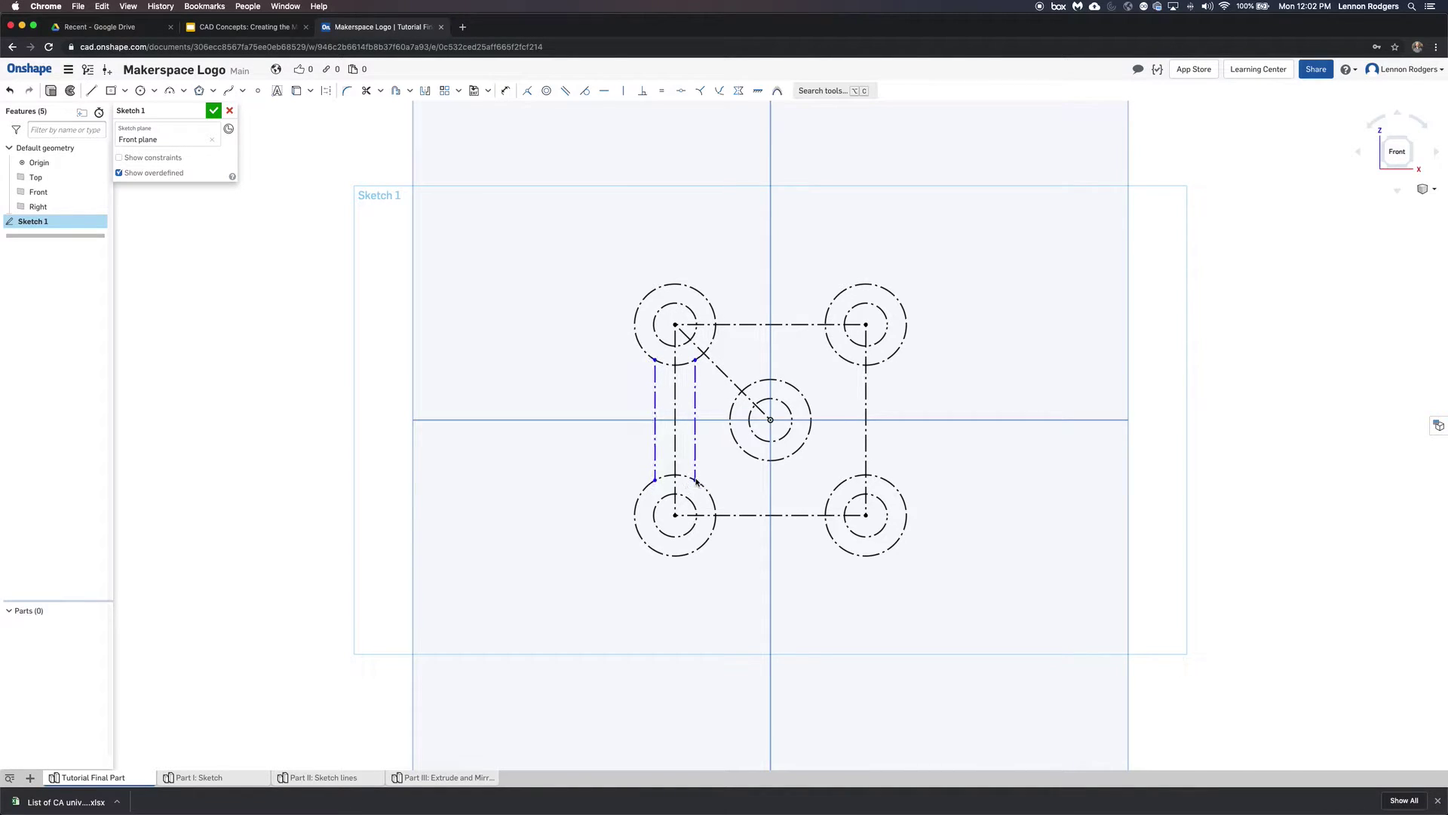
# Dimension the spacing between the two vertical construction lines as 9 mm, placing the dimension below the lower-left circles
pyautogui.click(505, 90)
pyautogui.click(653, 451)
pyautogui.click(695, 449)
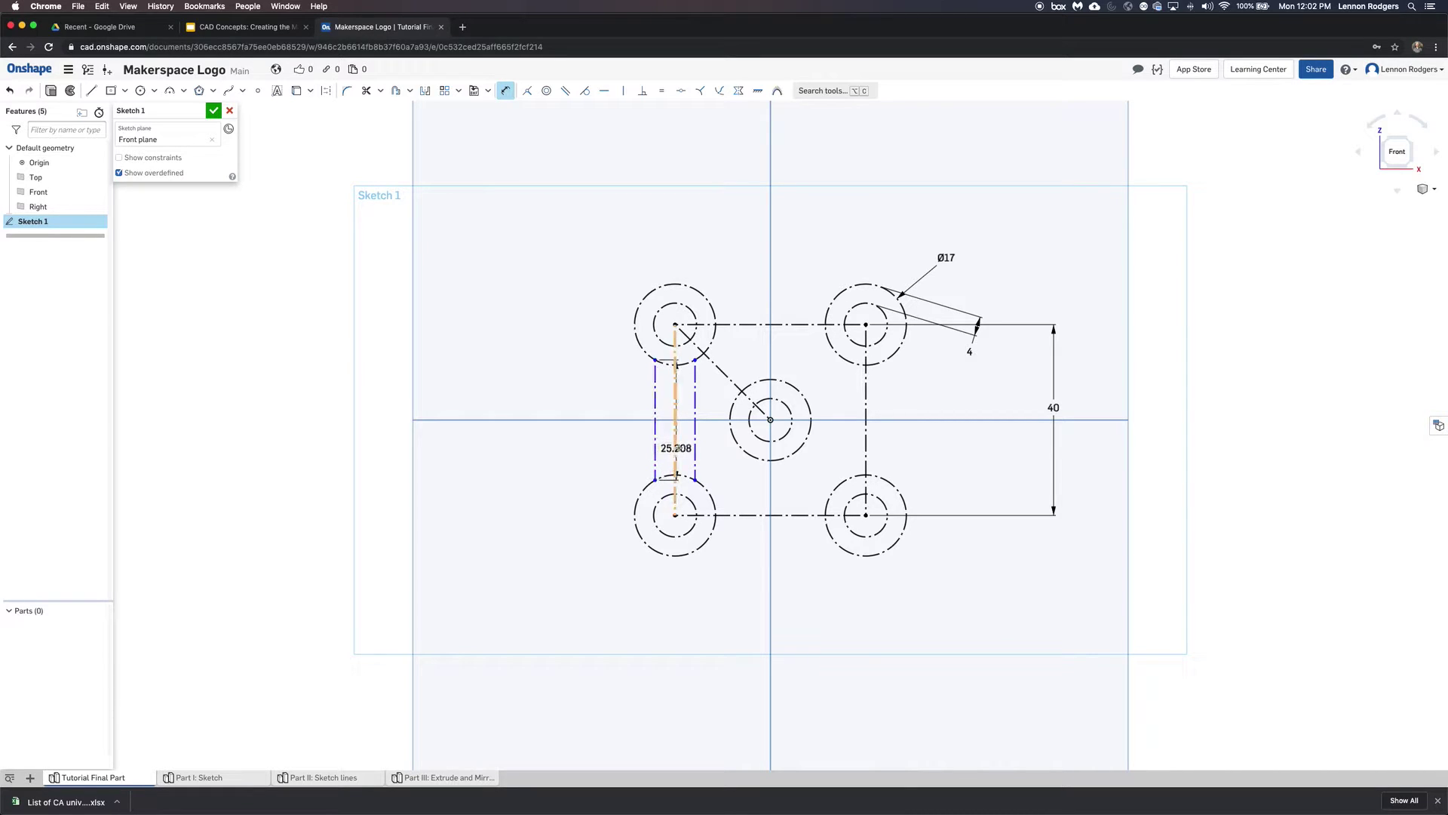
pyautogui.click(689, 636)
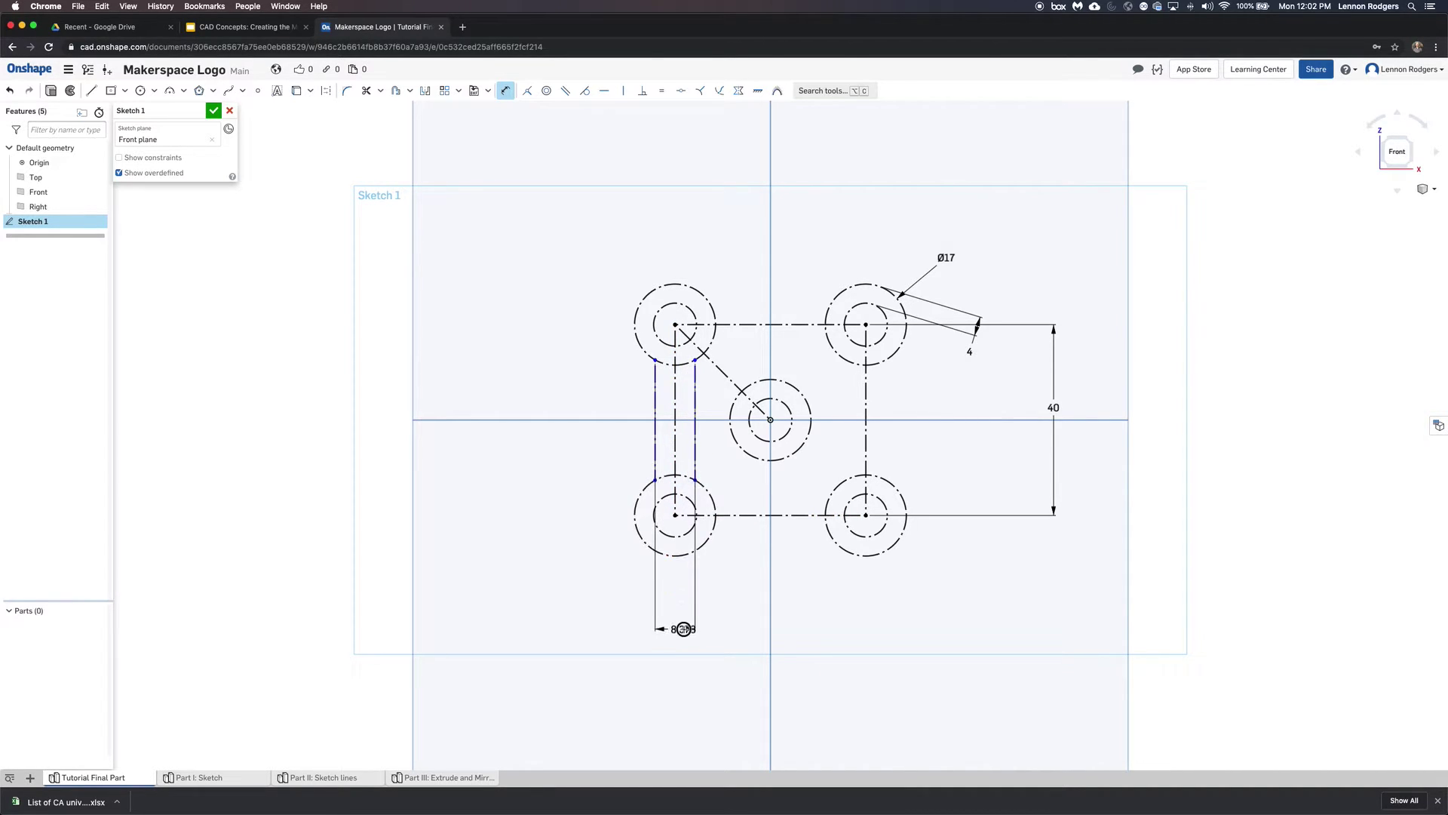
pyautogui.write('9mm')
pyautogui.press('Return')
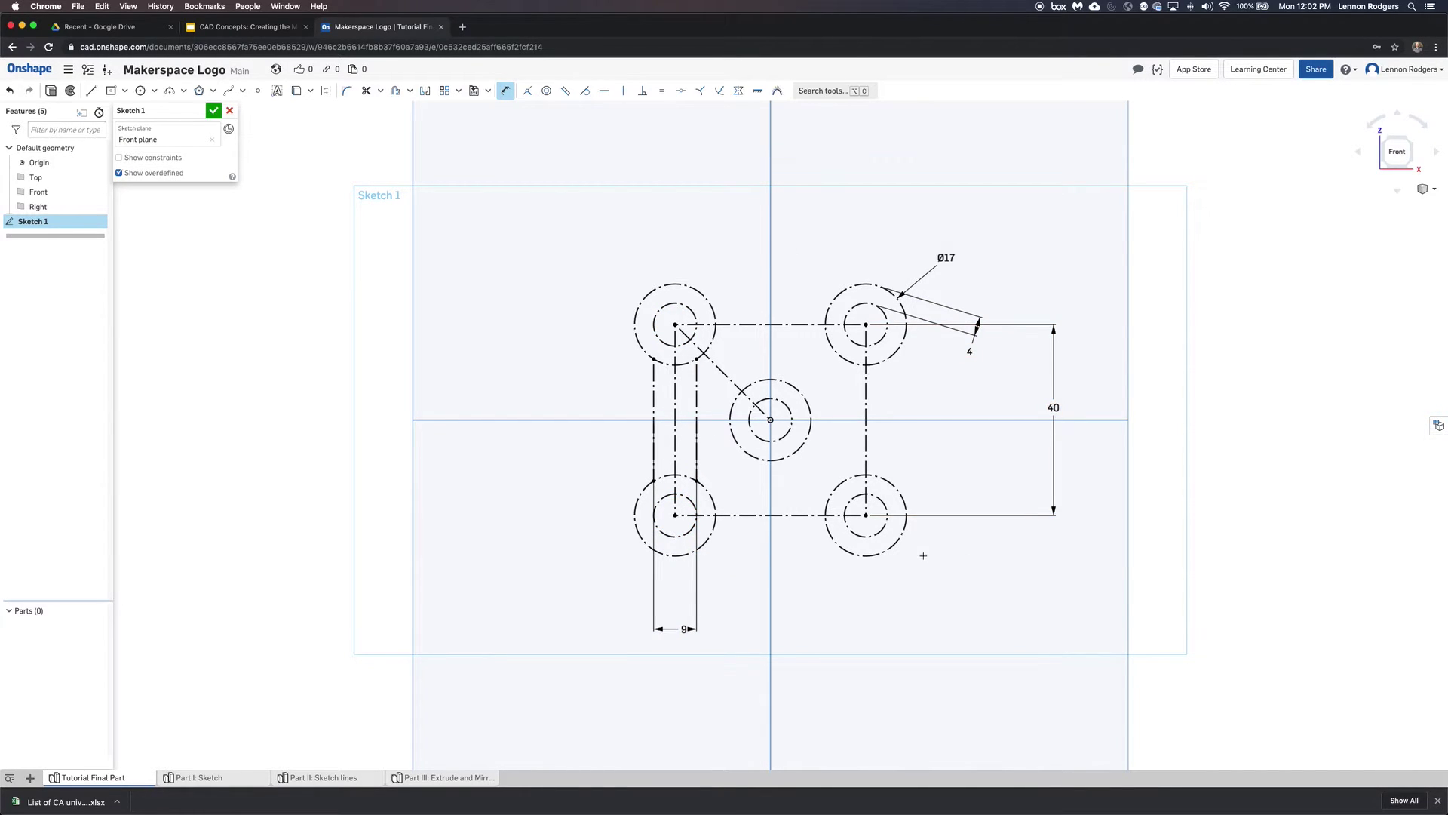
pyautogui.press('Escape')
# Draw two diagonal lines from the upper-left outer circle to the outer circle at the origin, one on each side of the construction diagonal
pyautogui.click(91, 91)
pyautogui.click(685, 364)
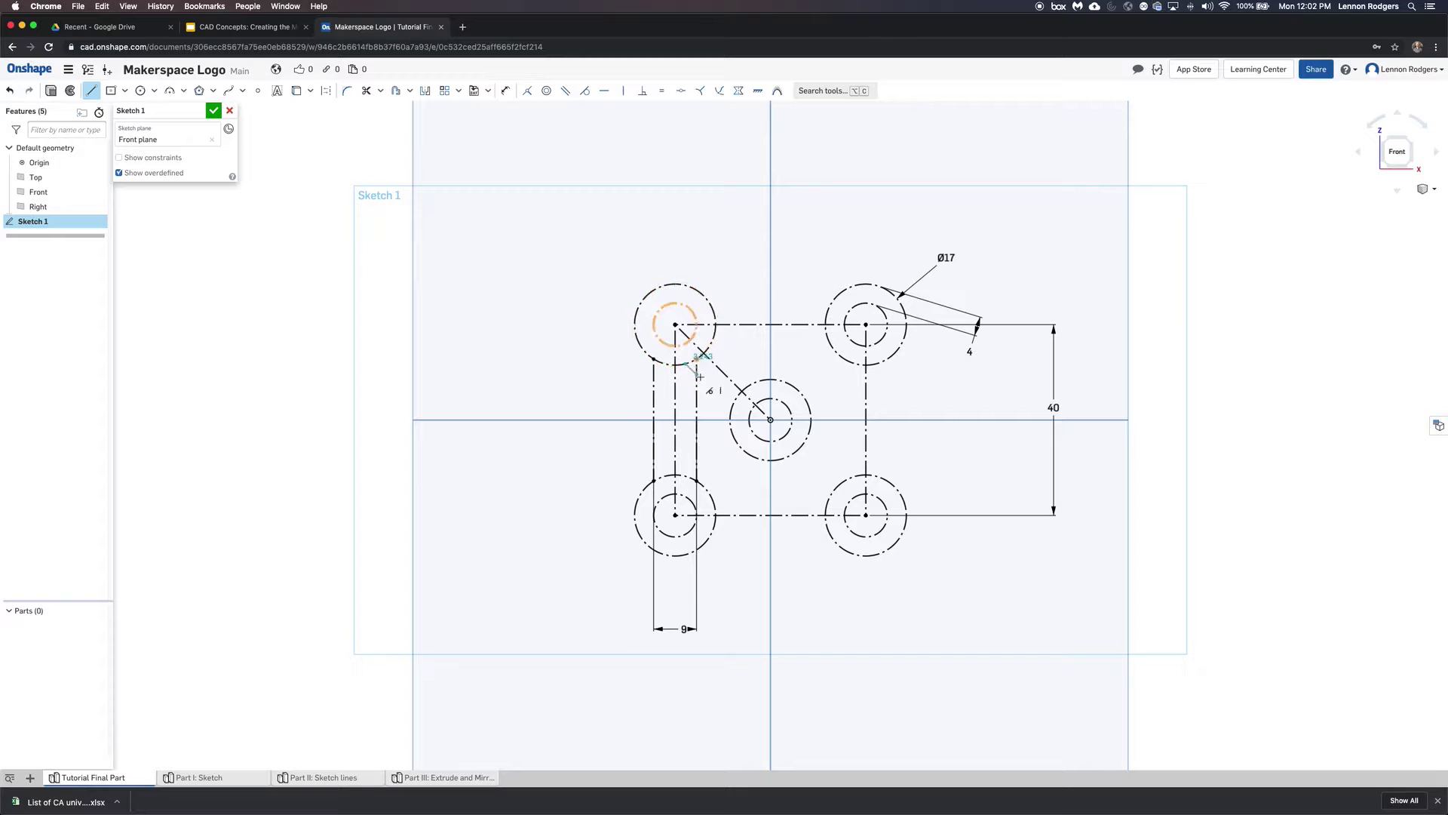
pyautogui.click(730, 407)
pyautogui.click(90, 96)
pyautogui.click(713, 335)
pyautogui.click(763, 379)
pyautogui.press('Escape')
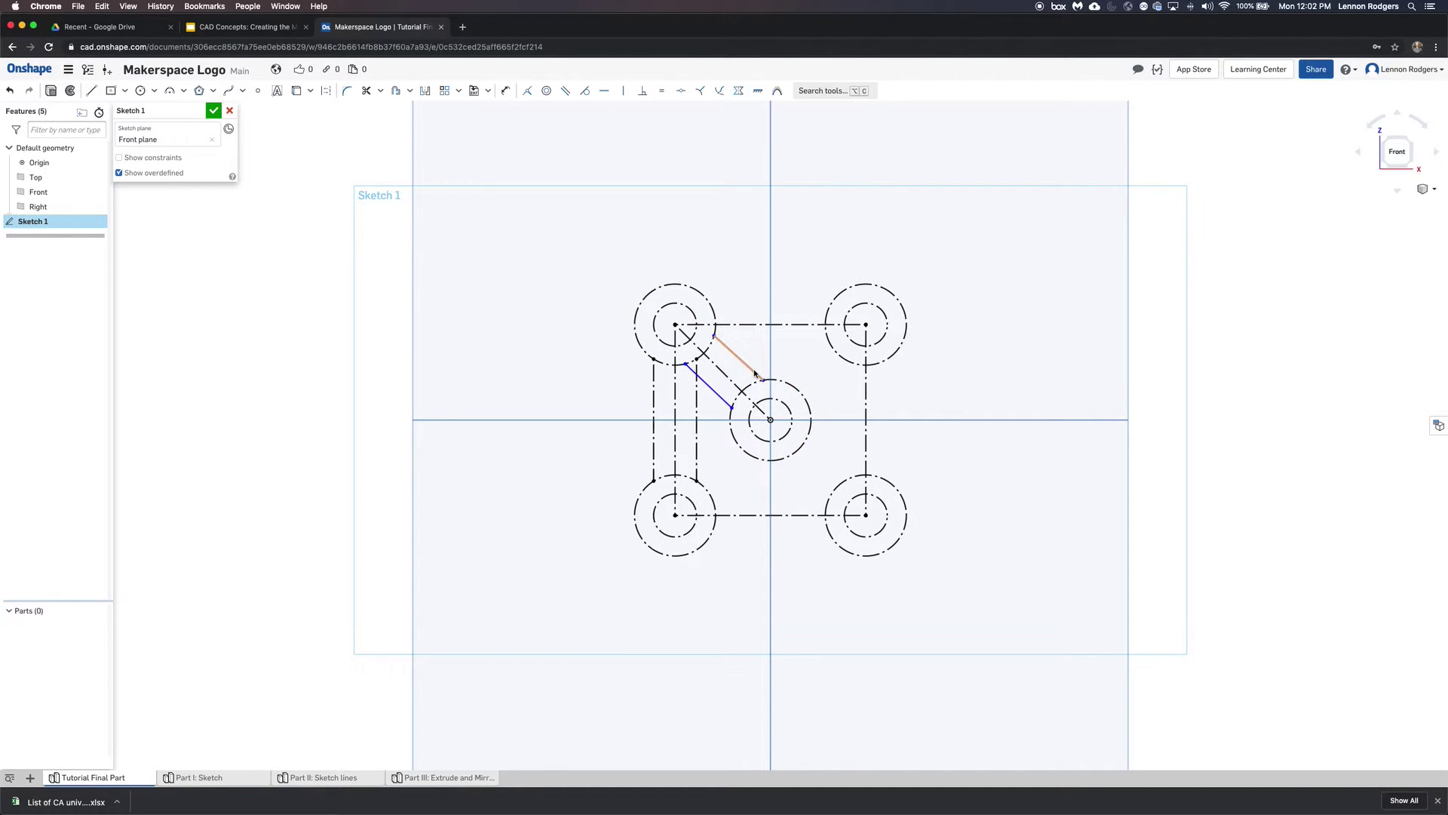
# Constrain the two new diagonal lines symmetric about the construction diagonal between them
pyautogui.click(729, 379)
pyautogui.click(738, 358)
pyautogui.click(715, 386)
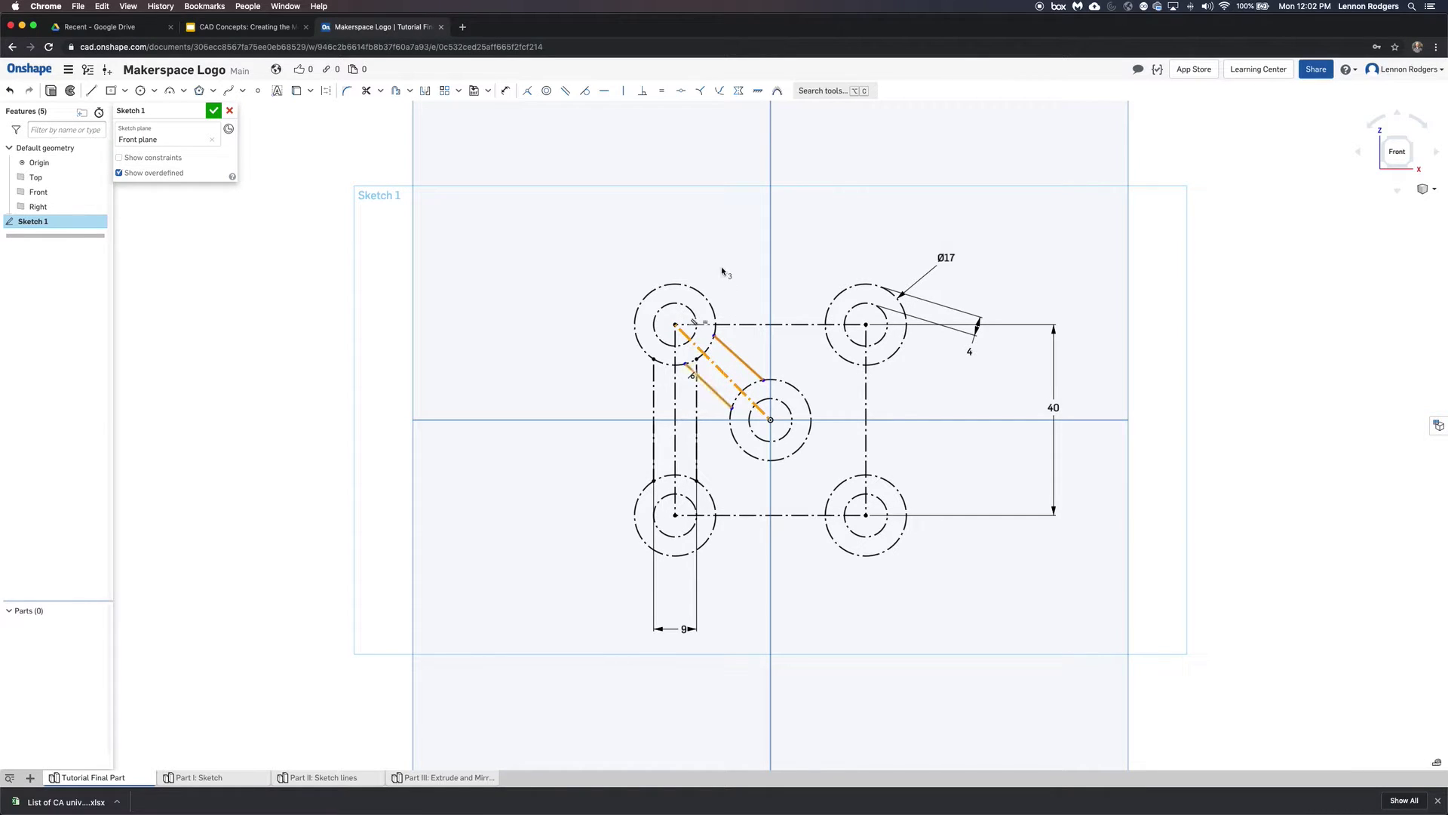
pyautogui.click(738, 96)
# Convert the two outer diagonal lines to construction geometry
pyautogui.click(721, 395)
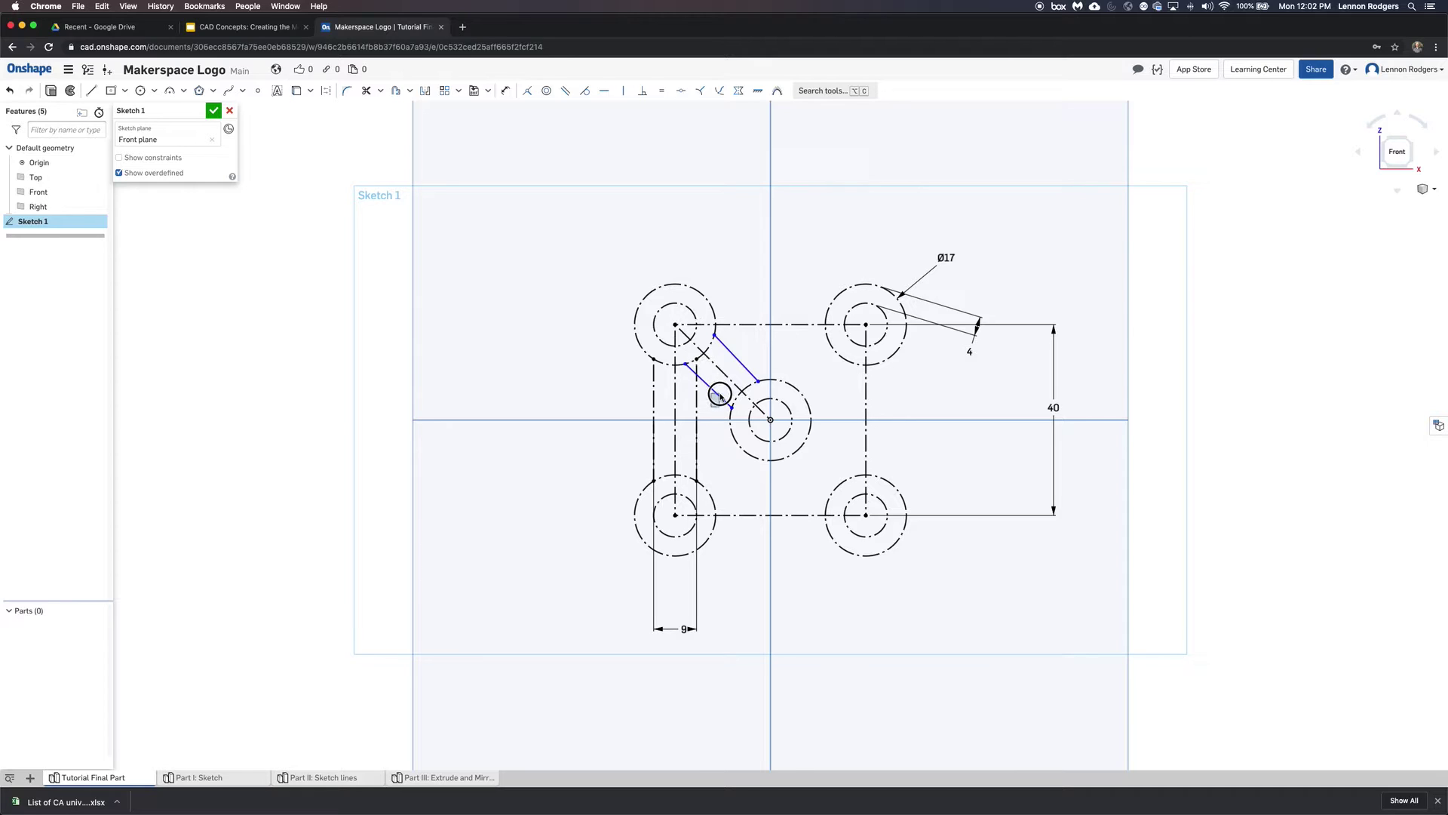
pyautogui.click(735, 357)
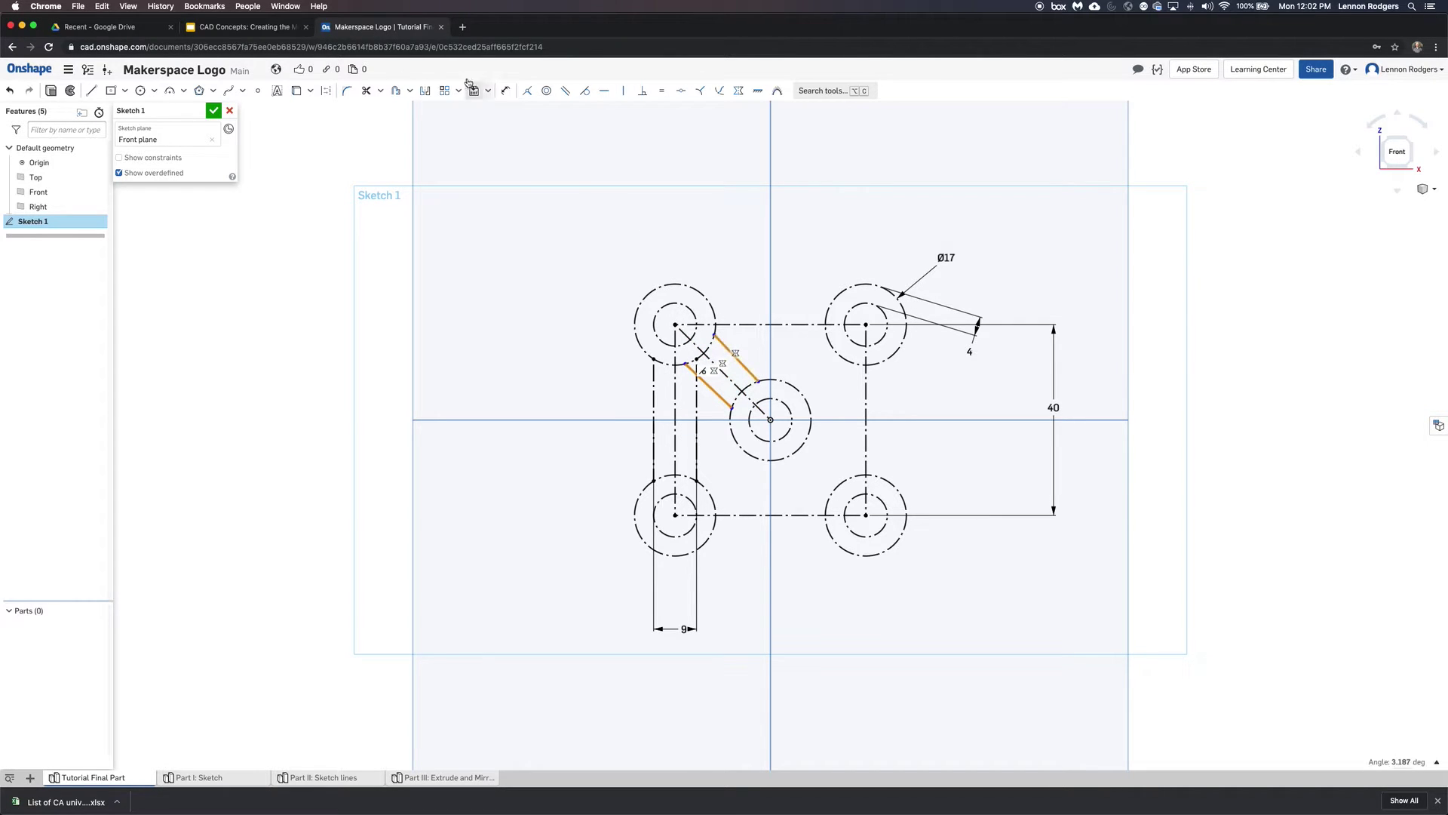
pyautogui.click(326, 90)
pyautogui.press('Escape')
pyautogui.press('y')
# Constrain the two outer diagonal lines parallel to the central construction diagonal
pyautogui.click(708, 386)
pyautogui.click(735, 357)
pyautogui.click(722, 372)
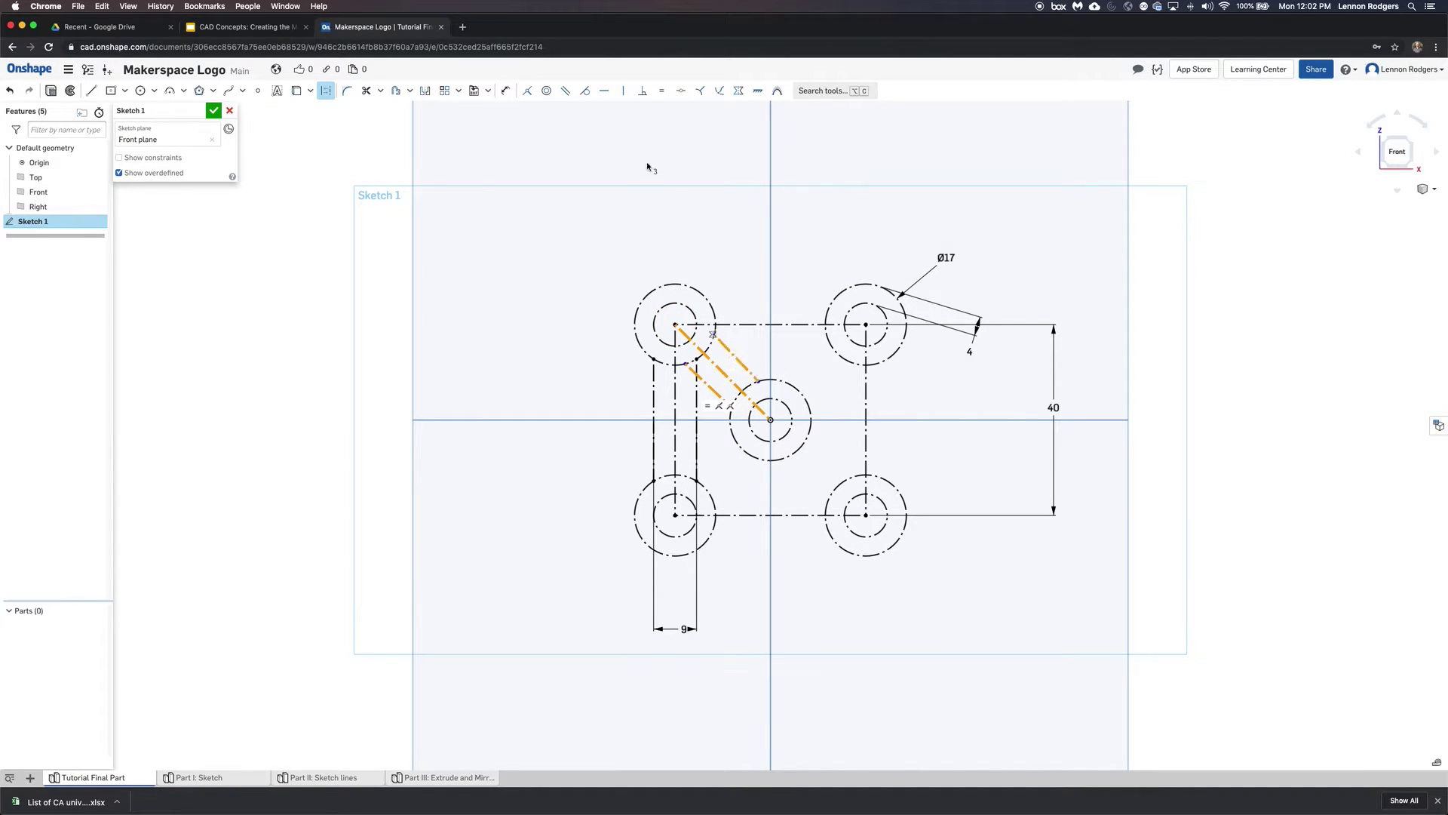
pyautogui.click(565, 91)
# Delete the constraint linking the lower diagonal line to the upper-left inner circle, and pull the line until the pair is about 7.5 mm apart
pyautogui.click(717, 395)
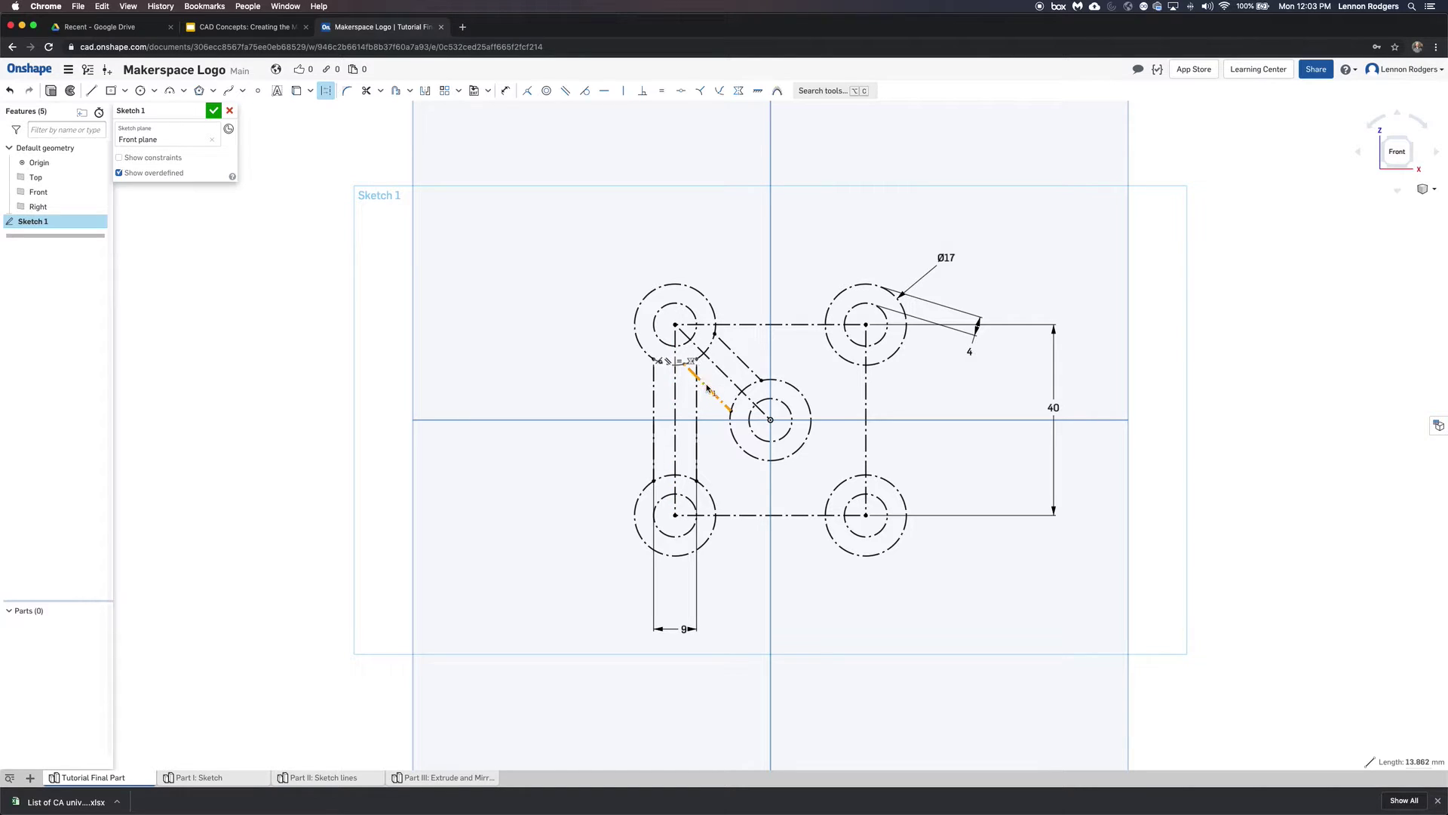
pyautogui.click(658, 363)
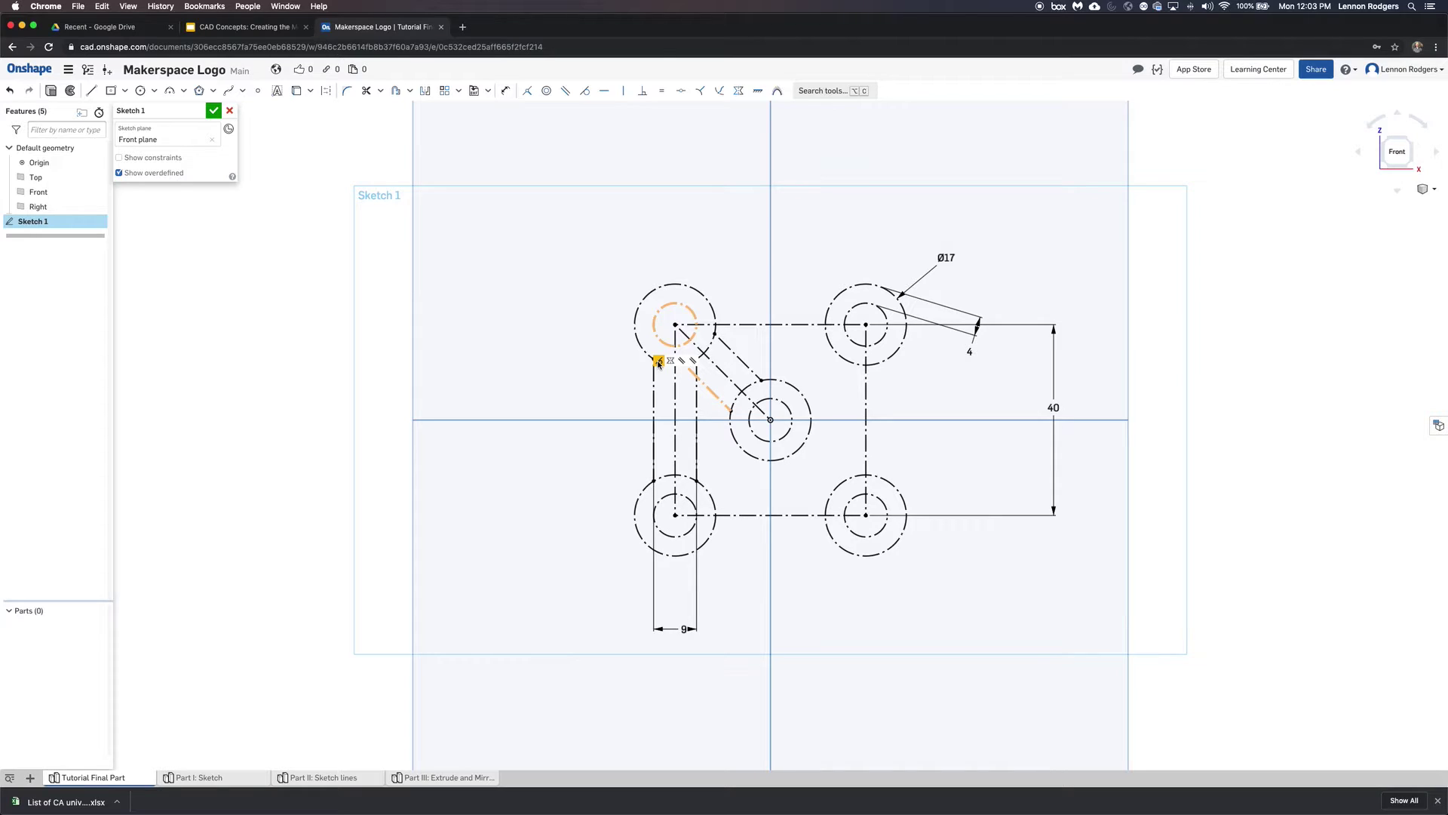
pyautogui.press('Delete')
pyautogui.click(720, 403)
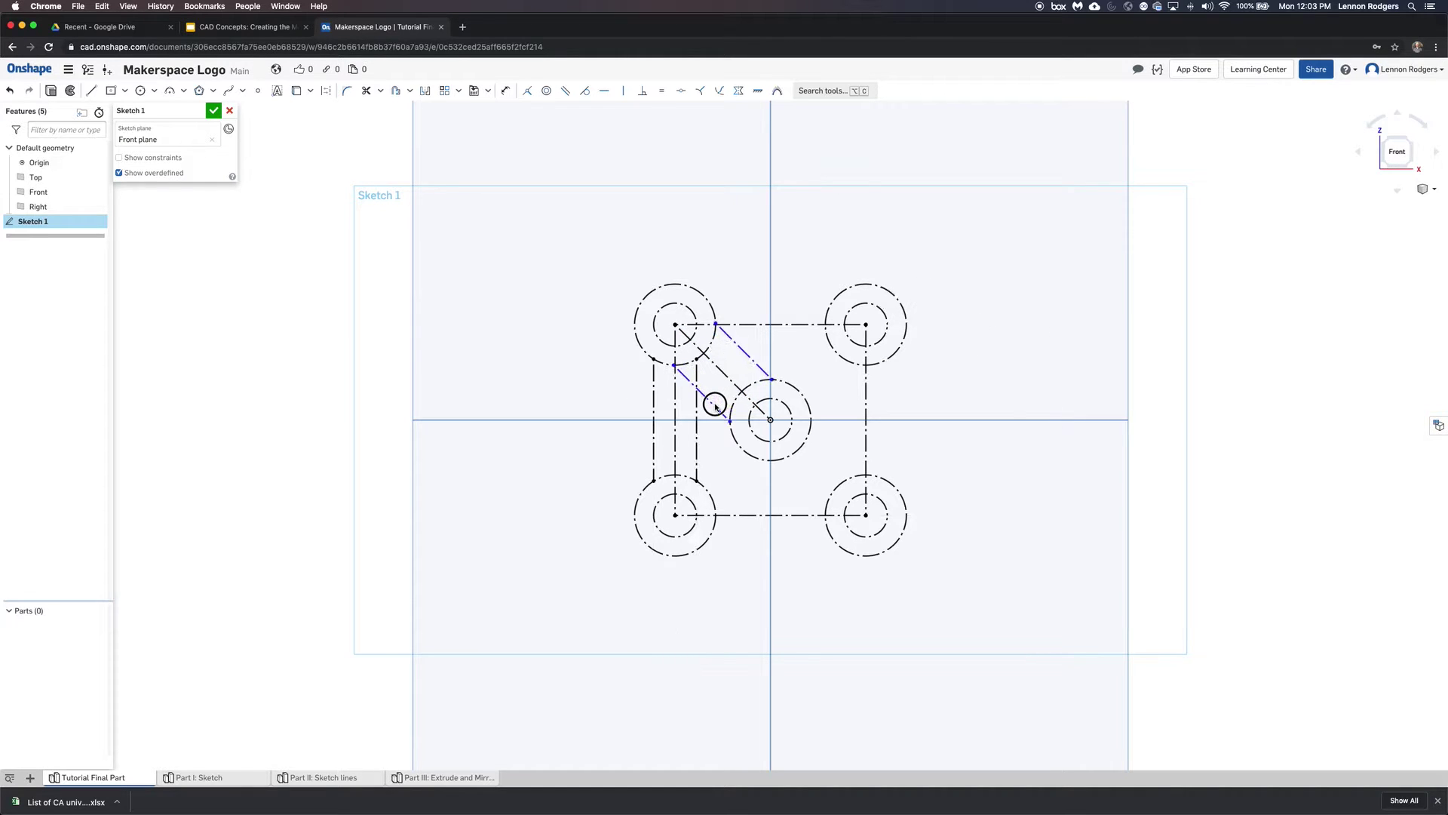
pyautogui.moveTo(722, 400); pyautogui.dragTo(724, 396)
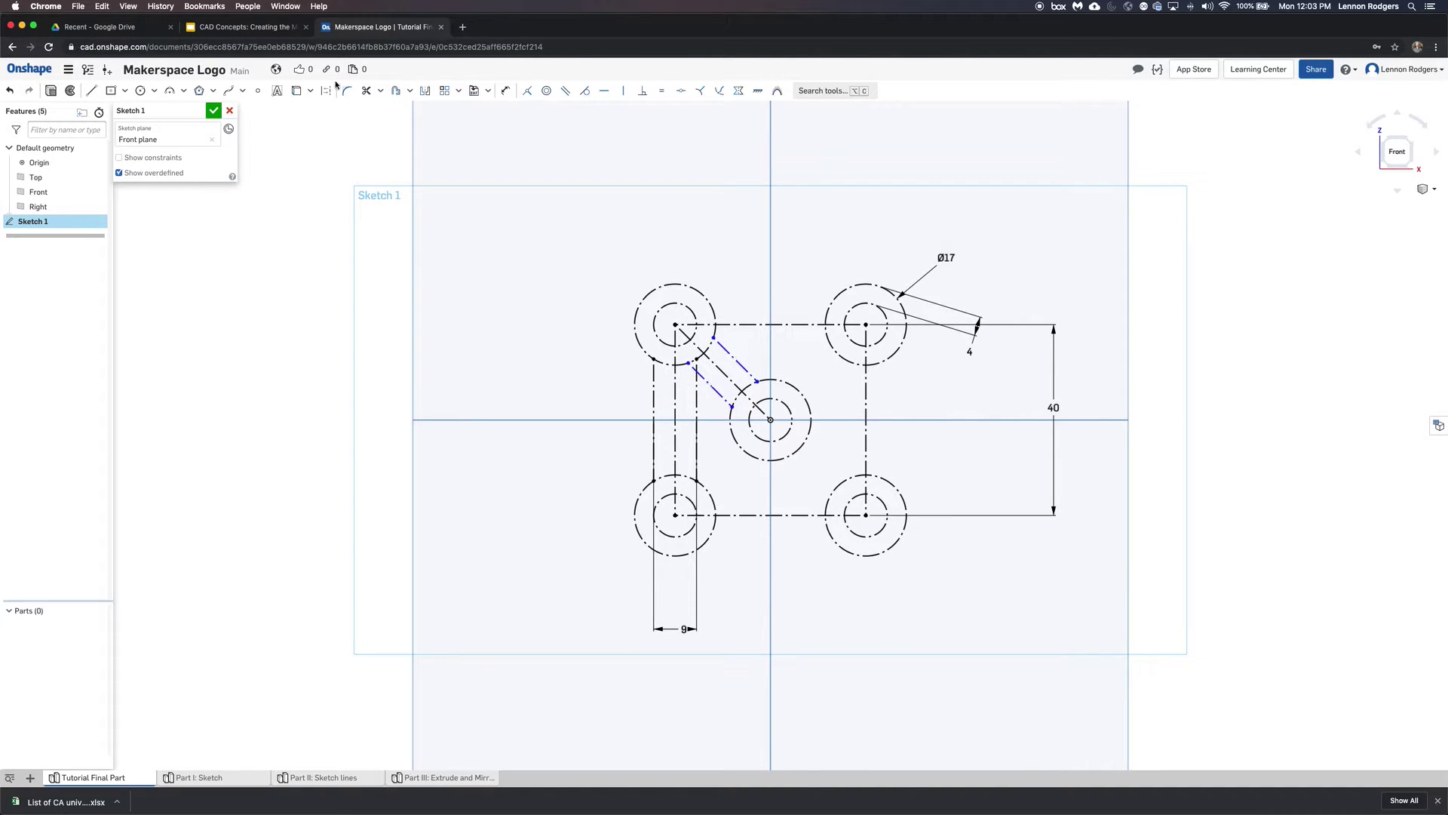
# Try dimensioning the spacing between the two outer diagonal lines as 9 mm, and undo that dimension
pyautogui.click(505, 91)
pyautogui.click(728, 377)
pyautogui.click(904, 595)
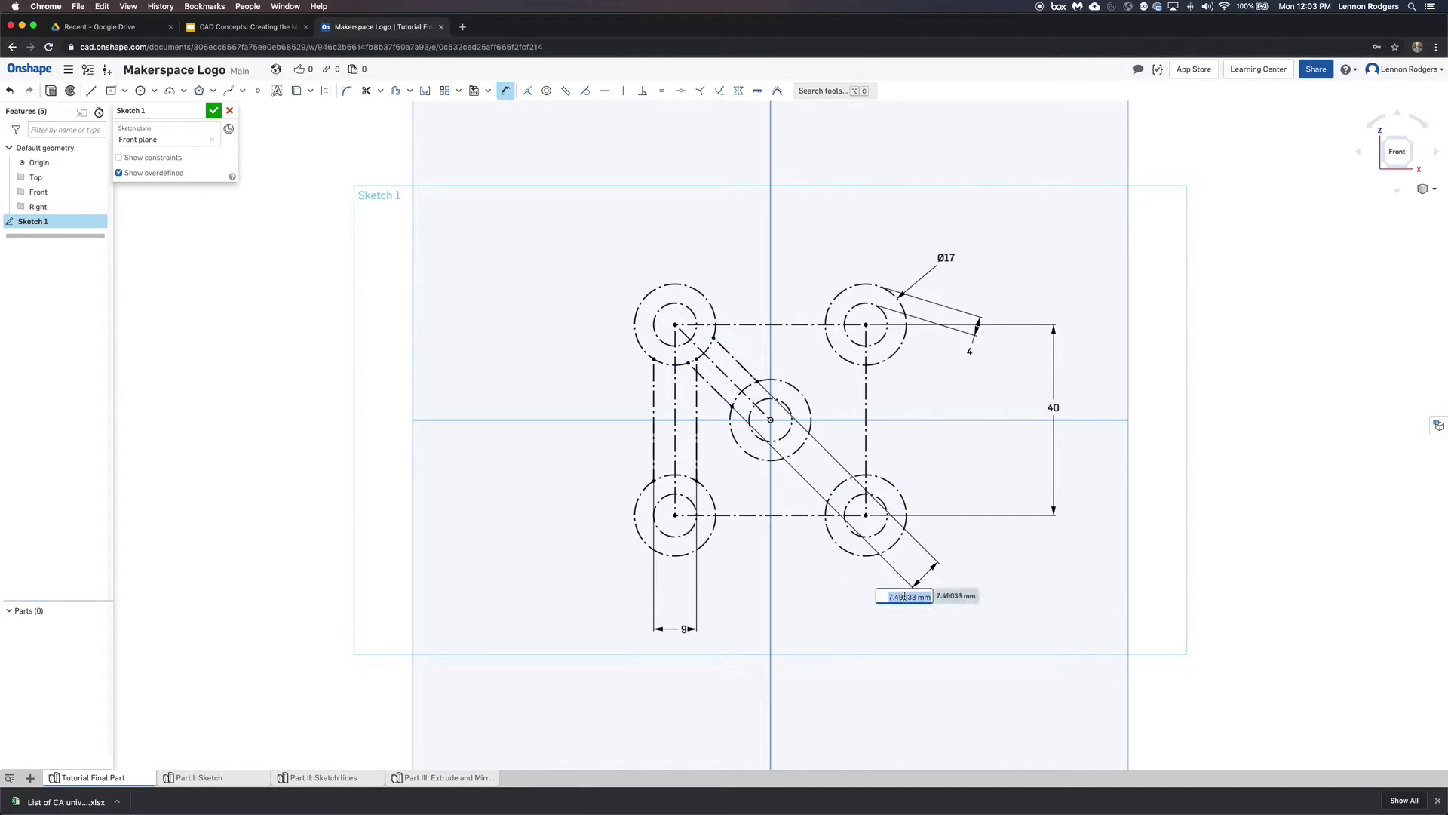
pyautogui.write('9')
pyautogui.press('Return')
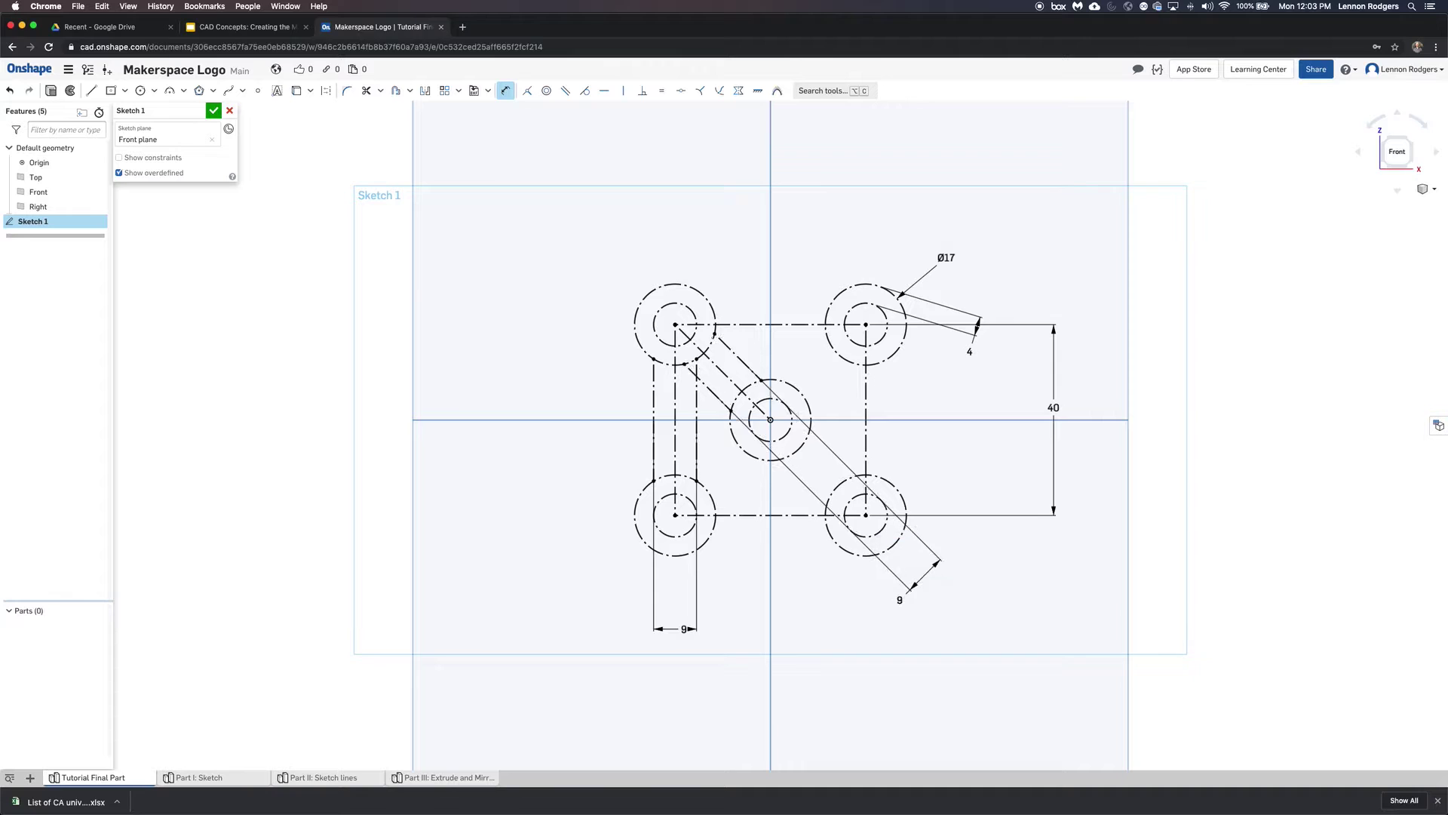
pyautogui.press('super+z')
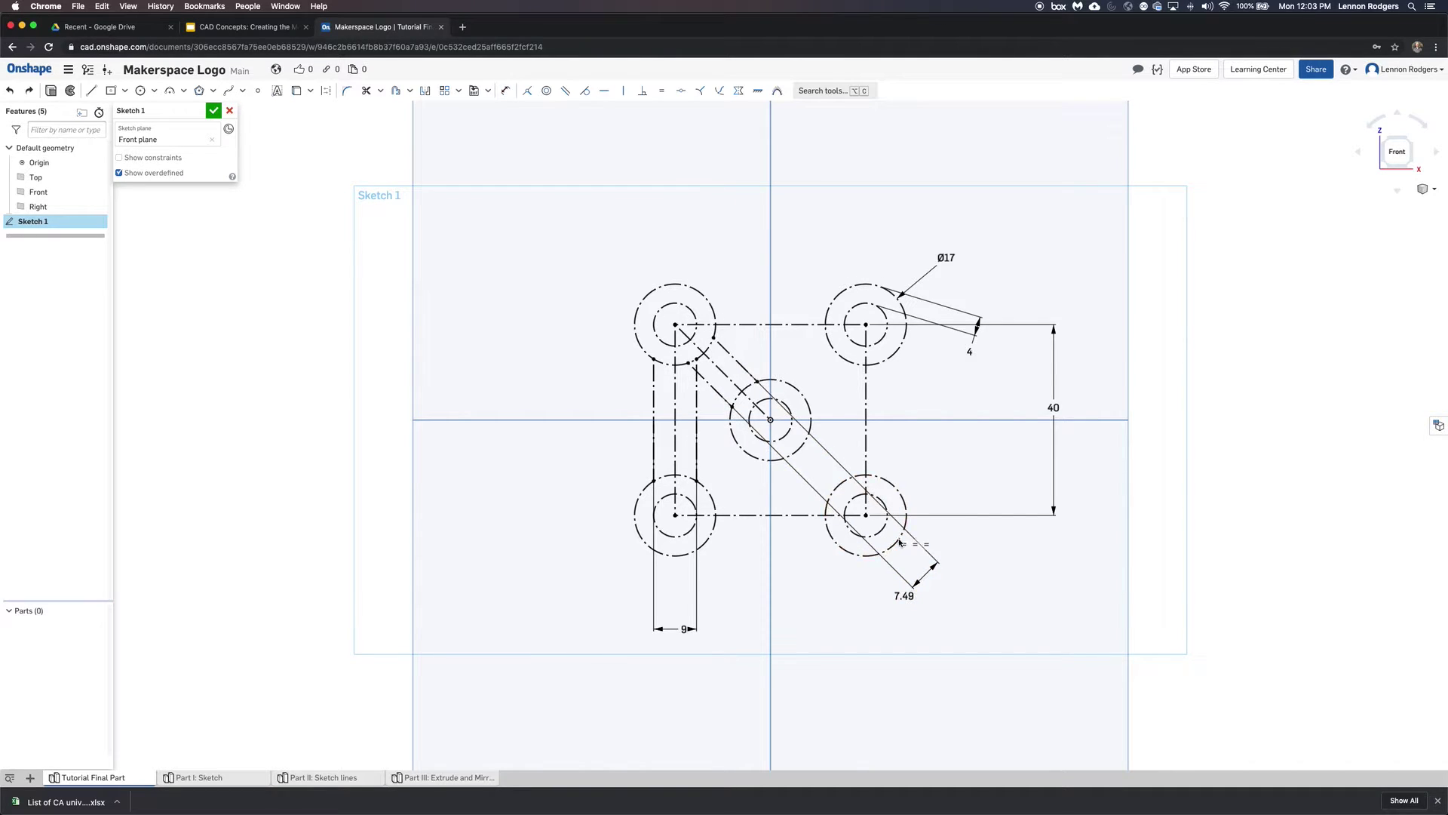
pyautogui.press('super+z')
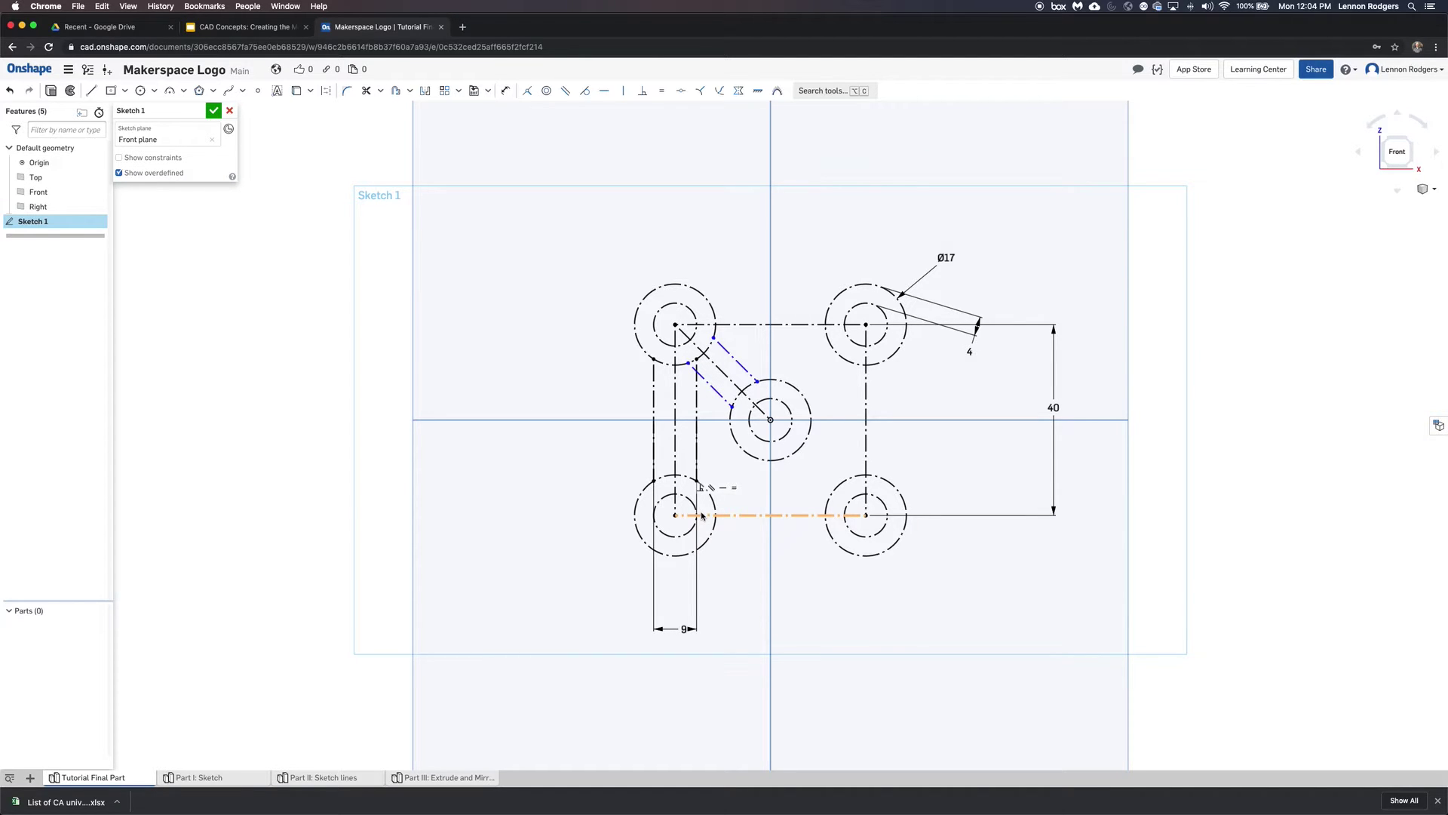
# Draw a construction line joining the lower ends of the vertical bar's two edges at the lower-left outer circle
pyautogui.click(91, 91)
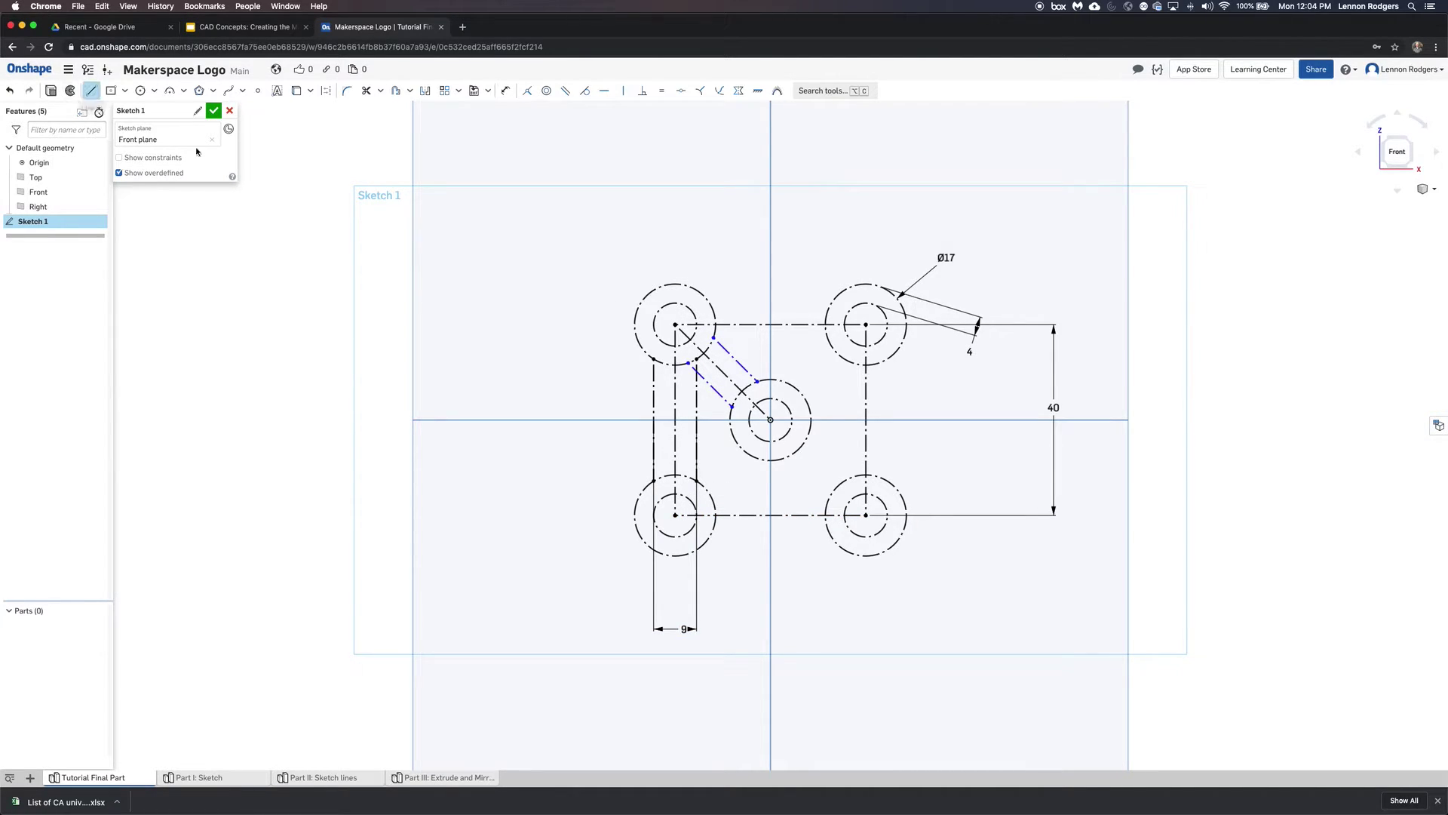
pyautogui.click(654, 480)
pyautogui.click(696, 480)
pyautogui.press('Escape')
pyautogui.click(688, 481)
pyautogui.click(325, 91)
pyautogui.click(261, 260)
# Draw a construction line joining the two diagonal bar edges where they meet the center outer circle
pyautogui.click(92, 91)
pyautogui.moveTo(736, 408); pyautogui.dragTo(757, 382)
pyautogui.press('Escape')
pyautogui.click(747, 393)
pyautogui.click(326, 91)
pyautogui.click(216, 328)
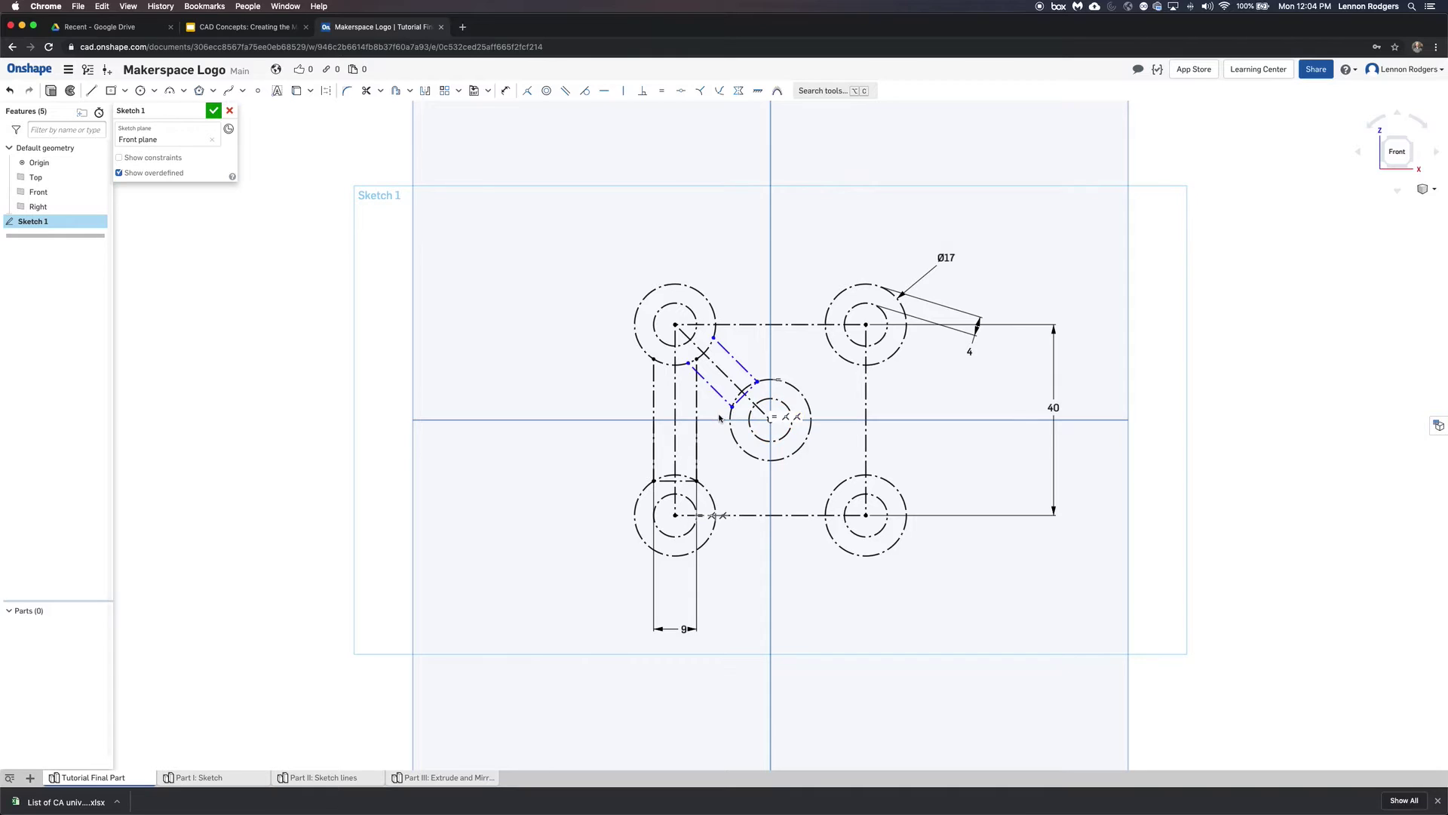
# Constrain the cross lines of the vertical and diagonal bars to equal length
pyautogui.click(740, 400)
pyautogui.click(689, 481)
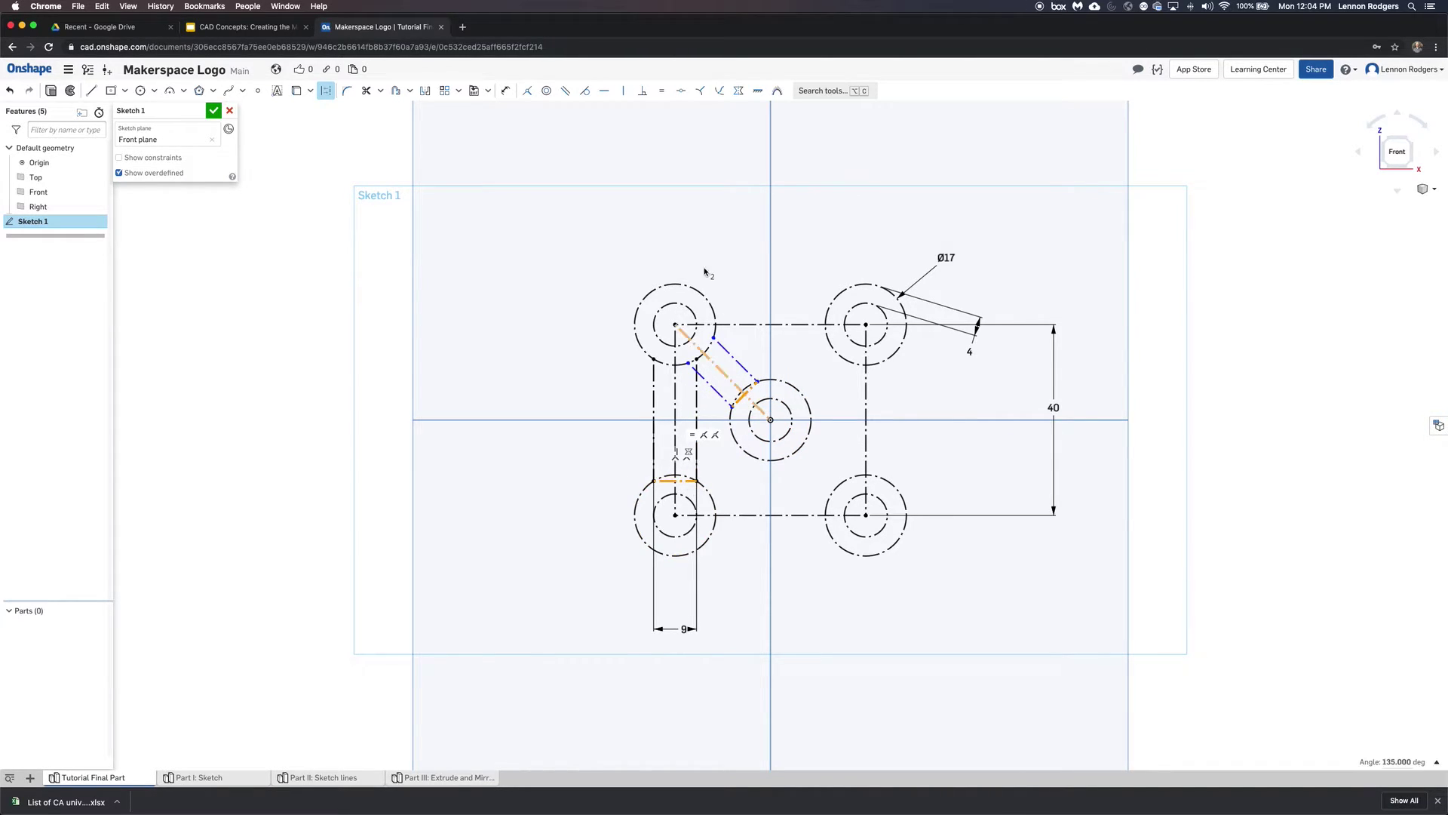
pyautogui.click(663, 91)
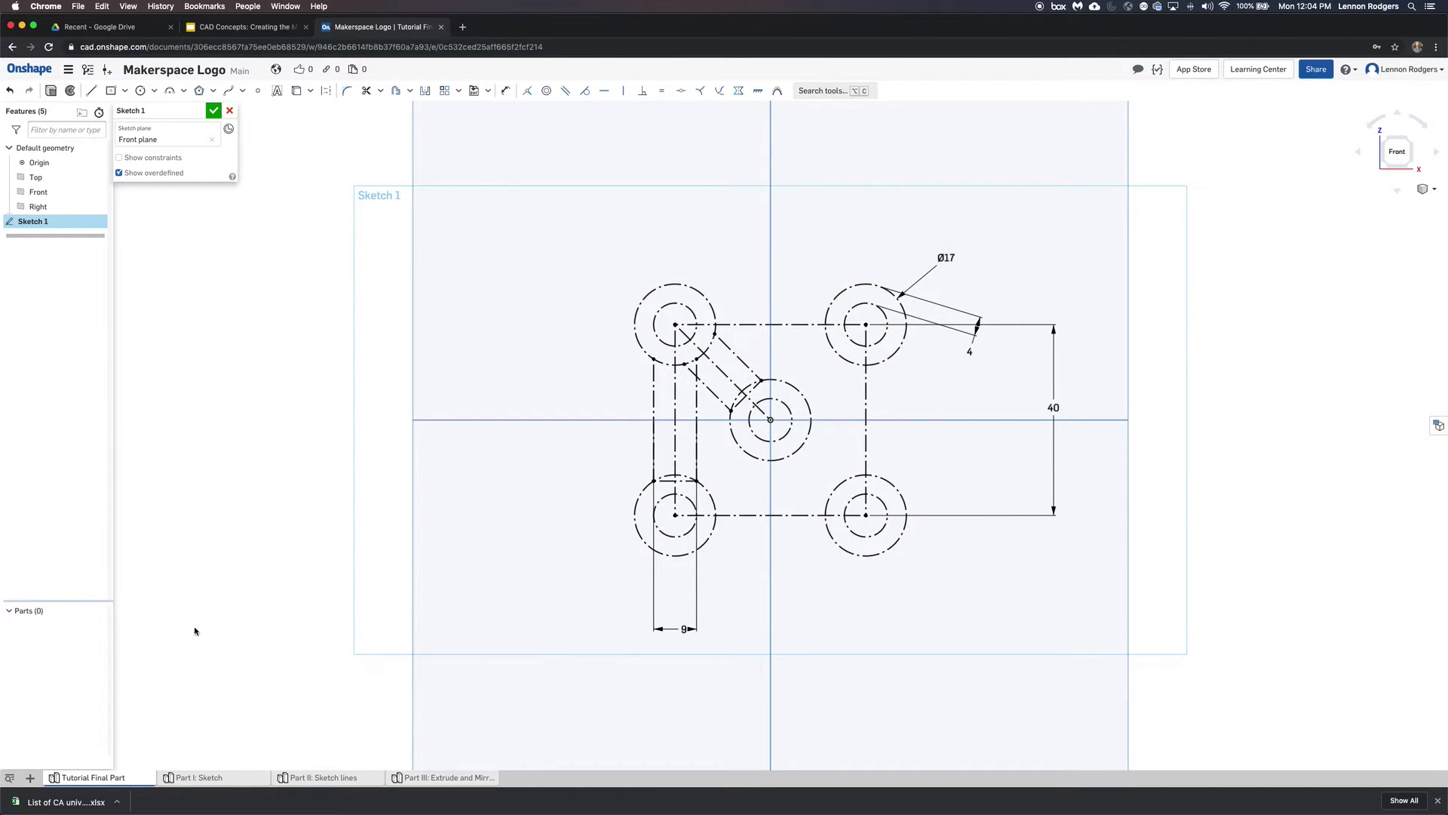
# Compare the sketch with the one in the Part I: Sketch studio and return to Tutorial Final Part
pyautogui.click(198, 777)
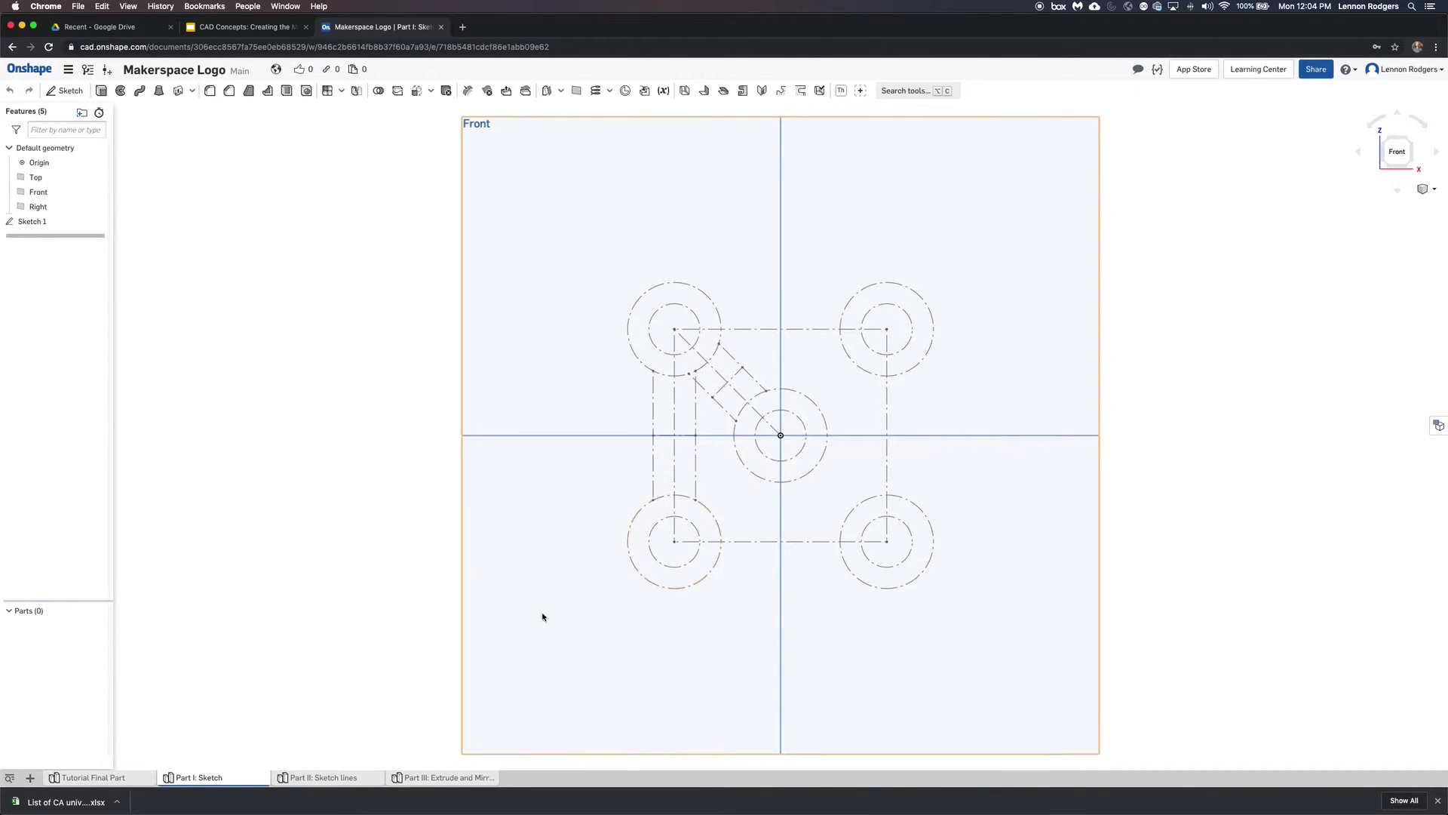
pyautogui.click(129, 777)
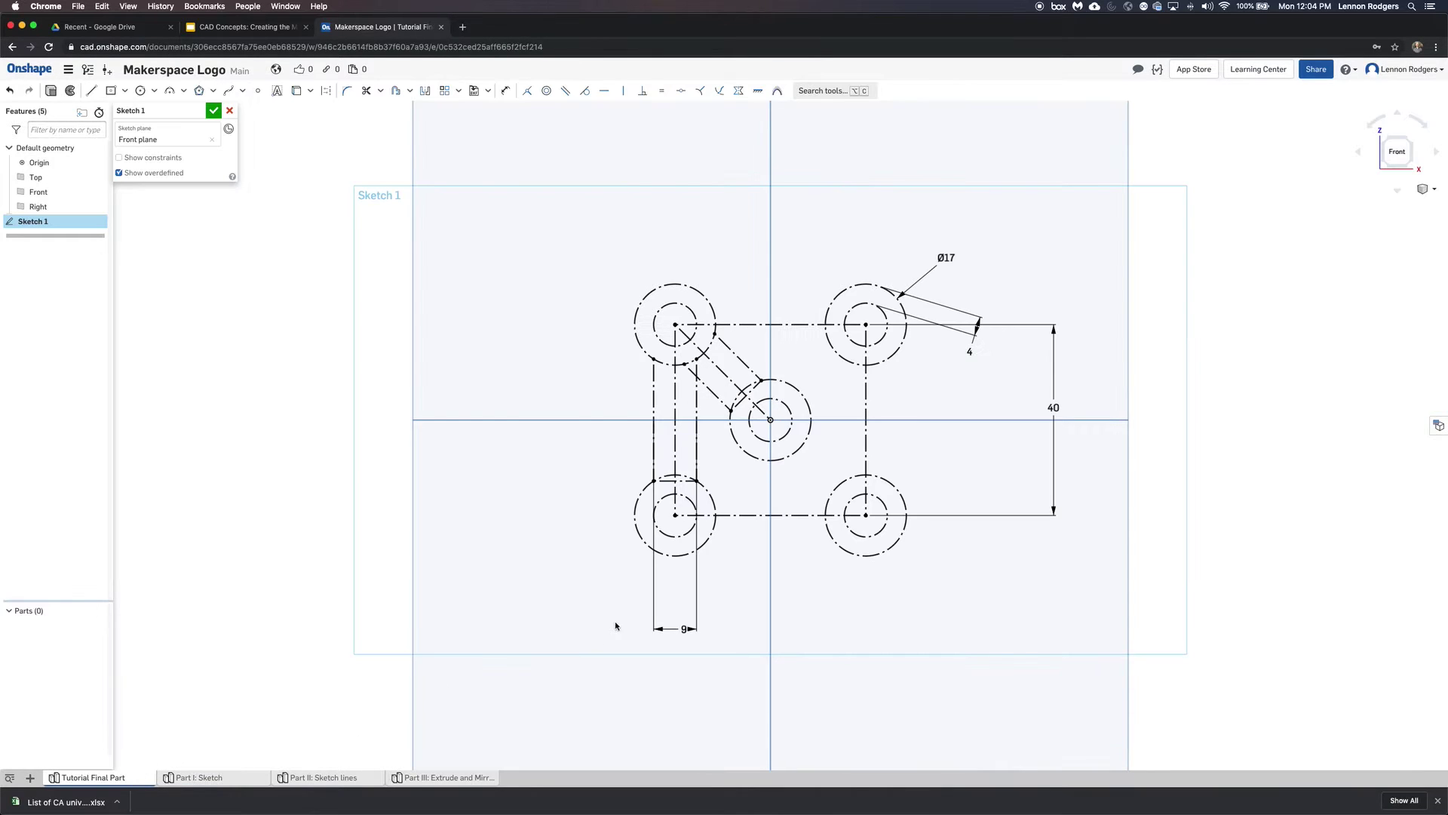
pyautogui.press('super+Tab')
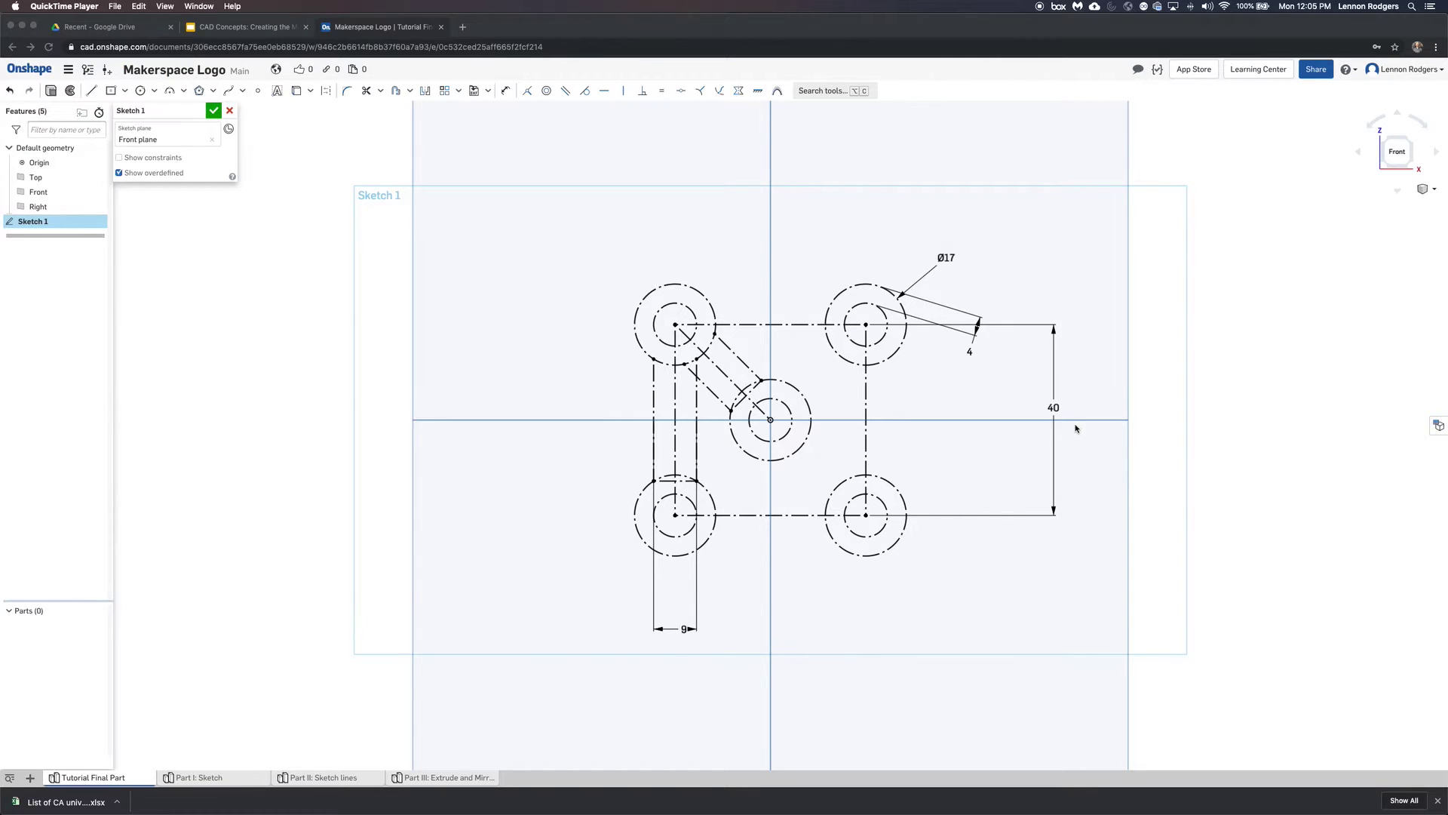
# Set the vertical distance between the two right-hand circle centers to 60 mm
pyautogui.click(1045, 406)
pyautogui.doubleClick(1052, 406)
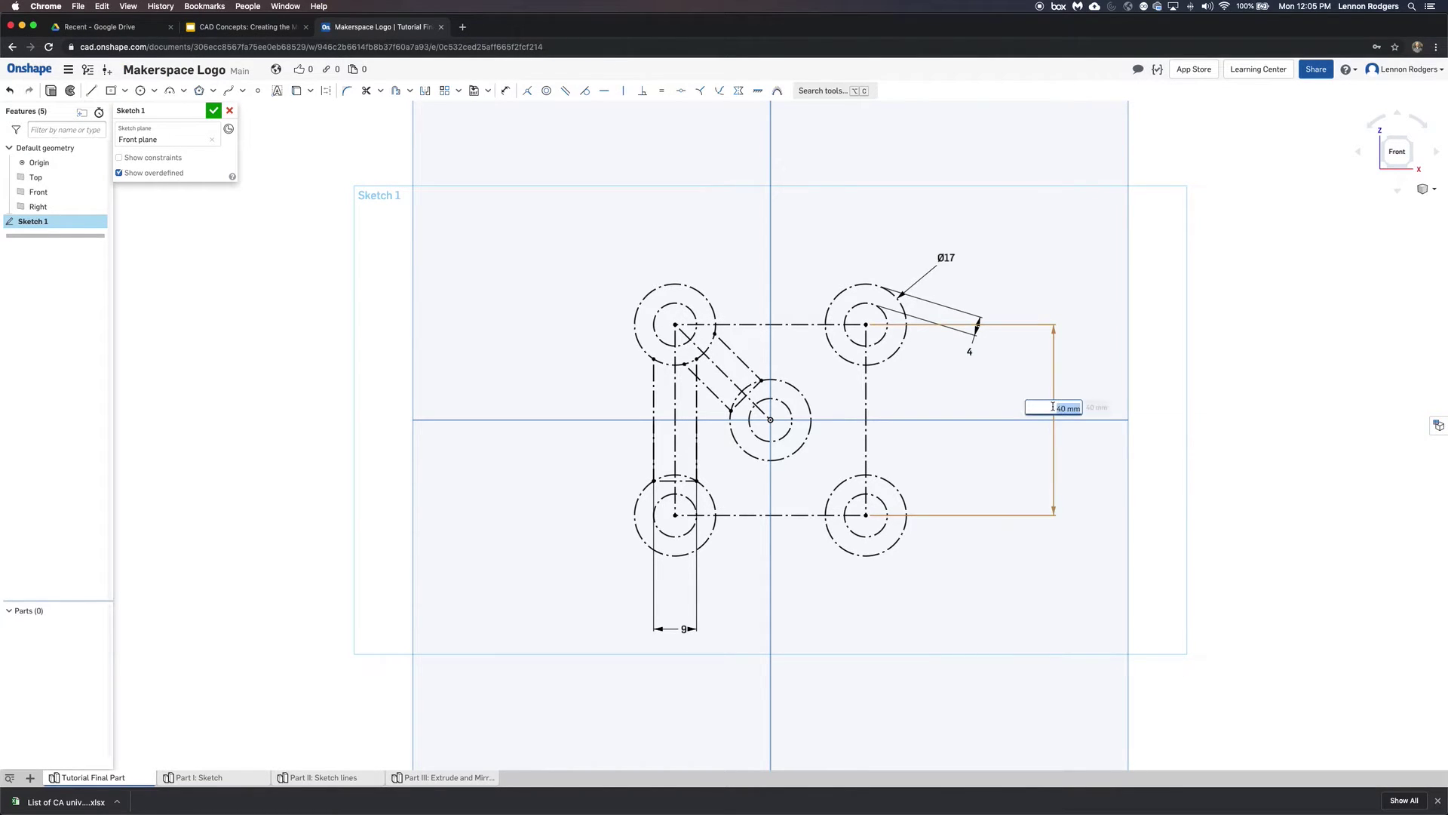
pyautogui.write('60m')
pyautogui.press('Return')
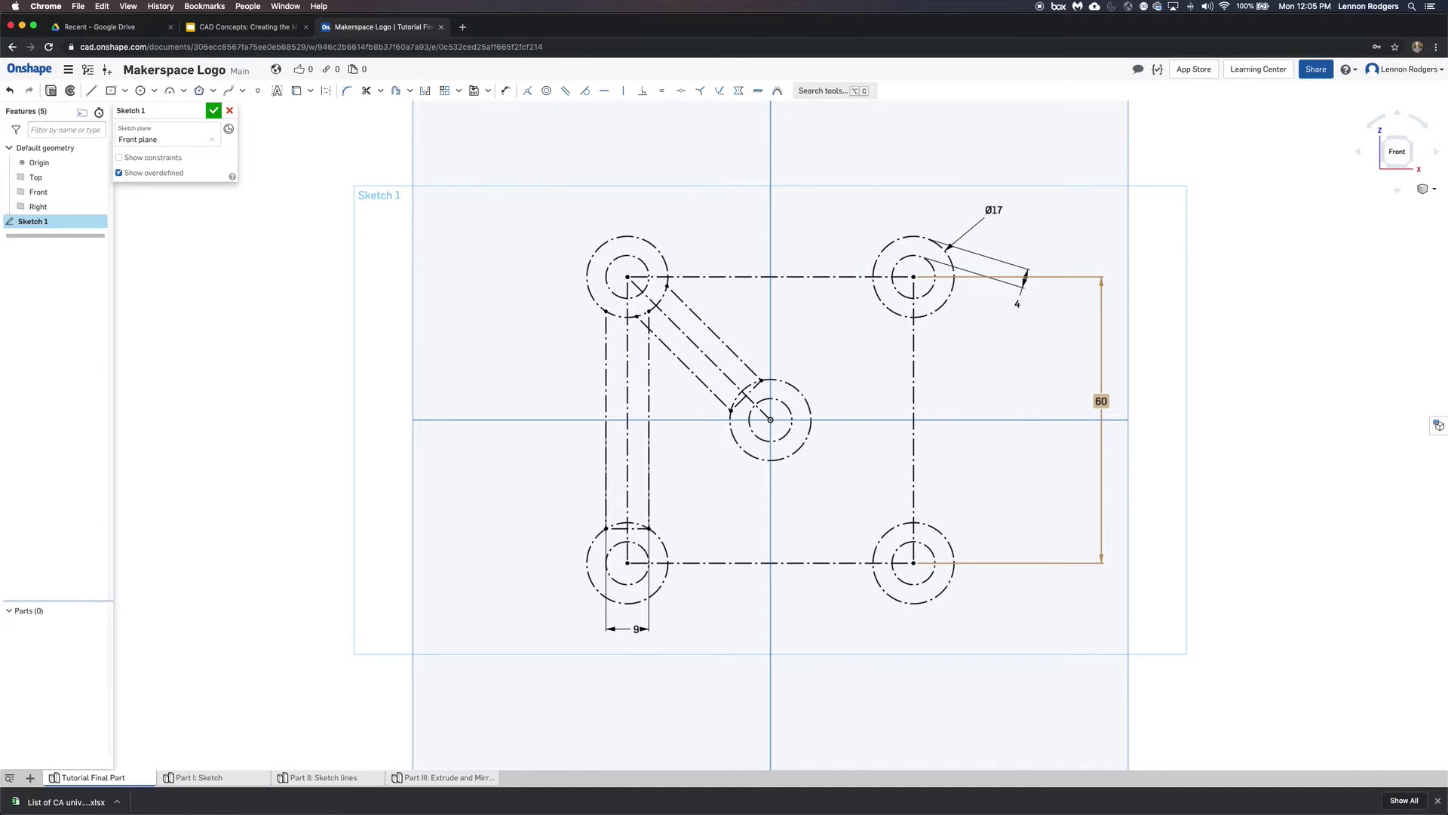
# Reduce the vertical distance between the right-hand circle centers to 30 mm and then set it to 35 mm
pyautogui.doubleClick(1097, 401)
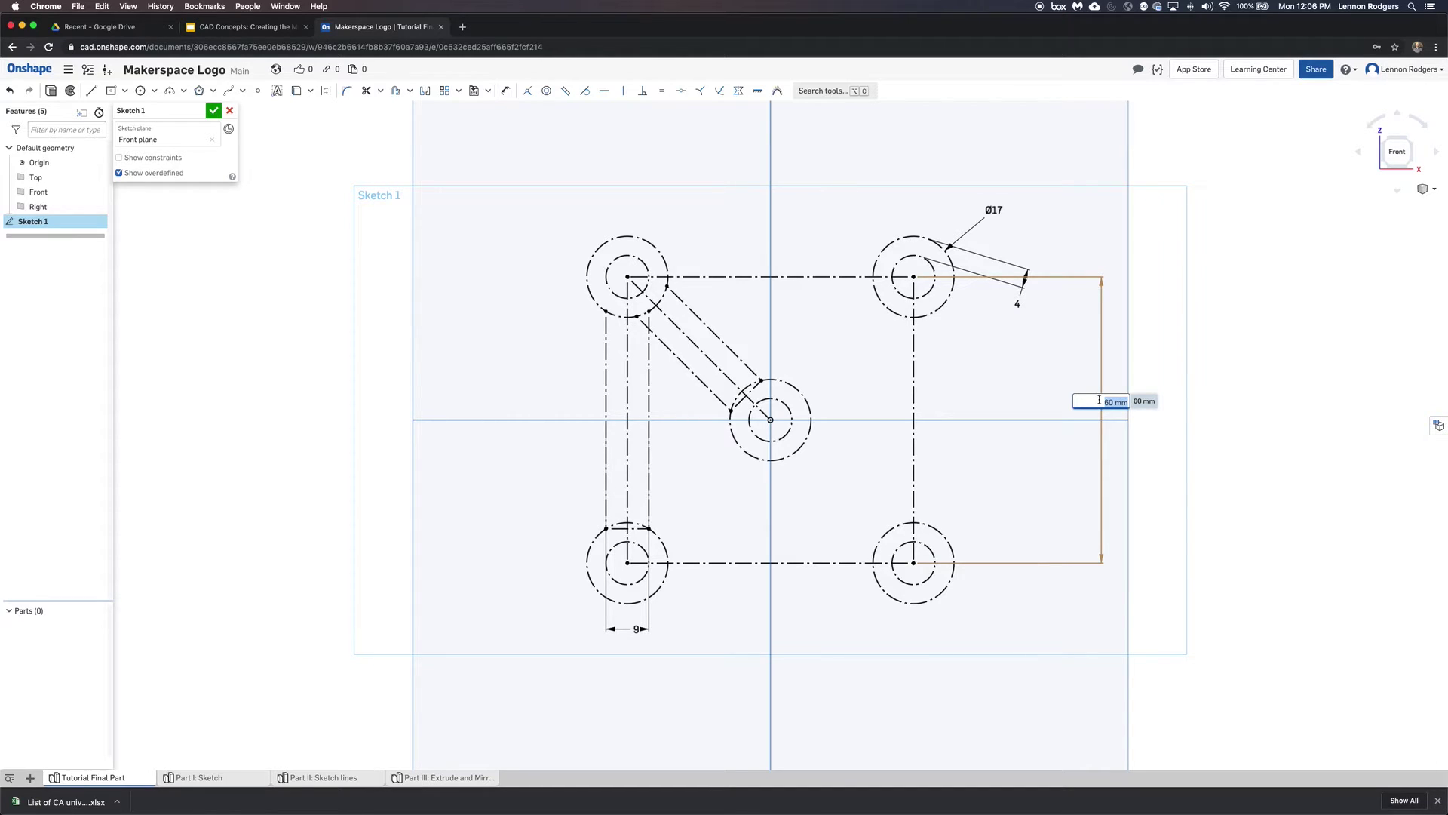
pyautogui.write('2')
pyautogui.write('0m')
pyautogui.press('Return')
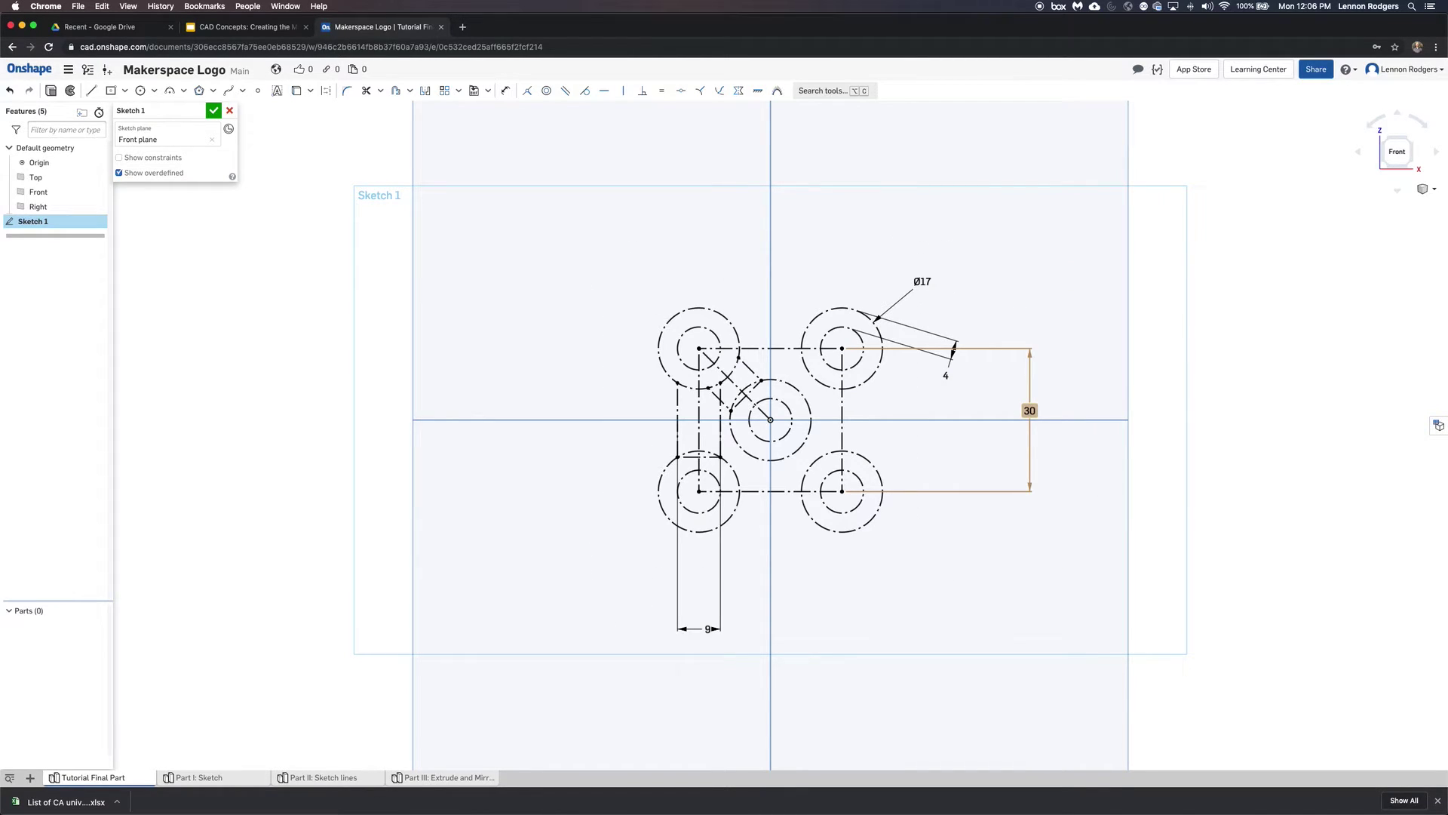
pyautogui.doubleClick(1029, 410)
pyautogui.write('35')
pyautogui.press('Return')
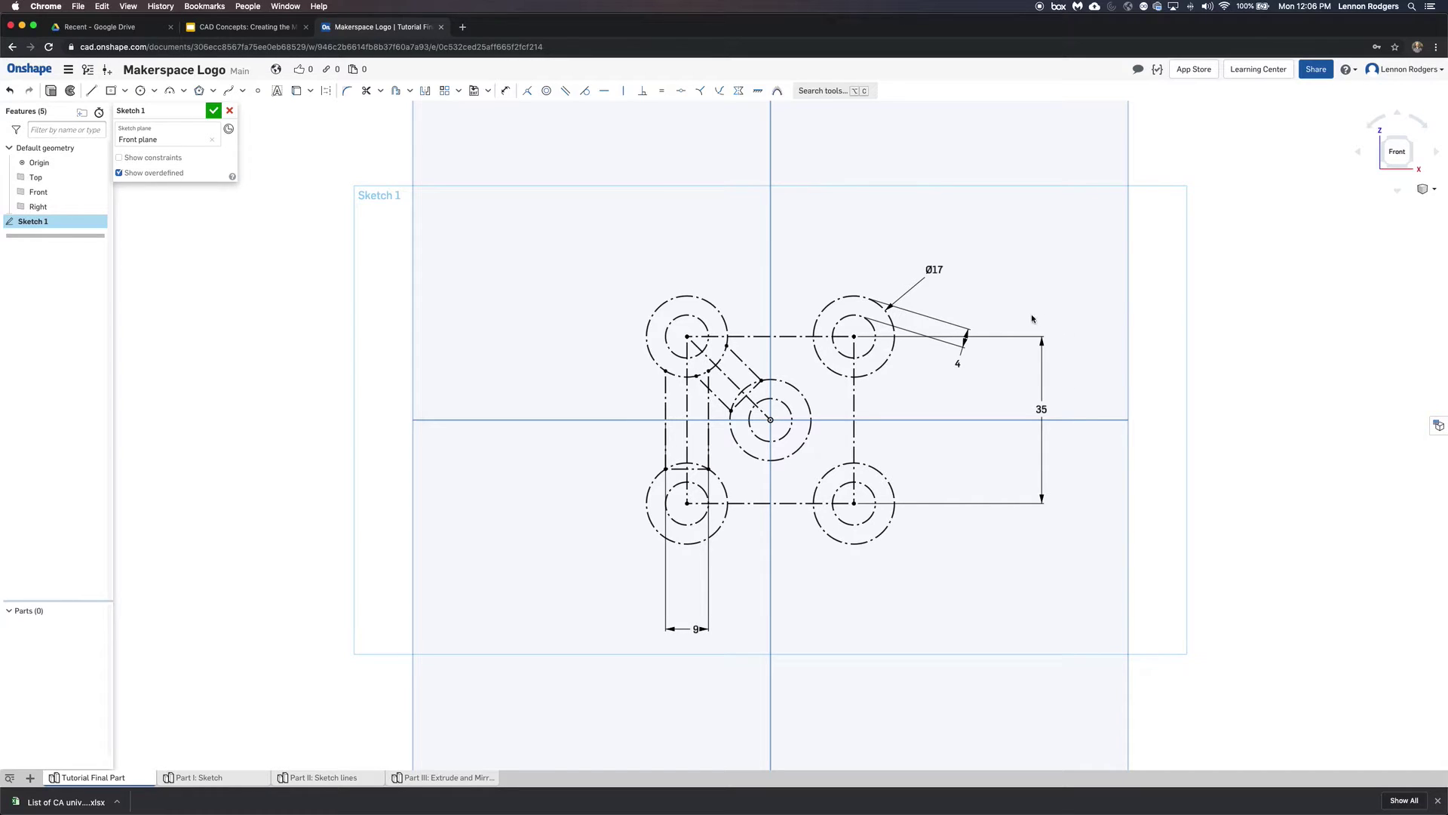
# Try a 2 mm gap between the inner and outer circles, and undo that change
pyautogui.doubleClick(956, 368)
pyautogui.write('2')
pyautogui.press('Escape')
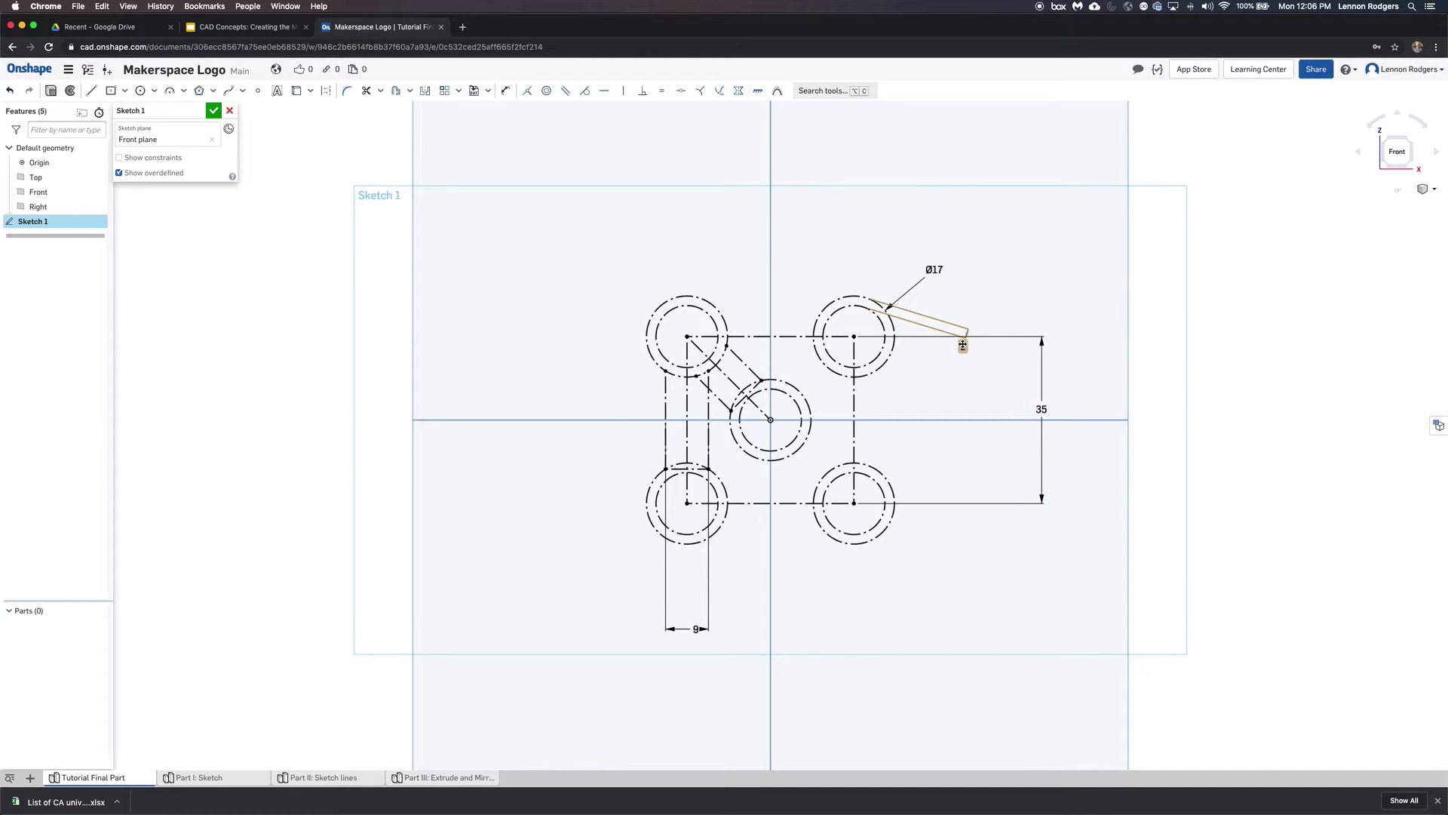
pyautogui.press('super+z')
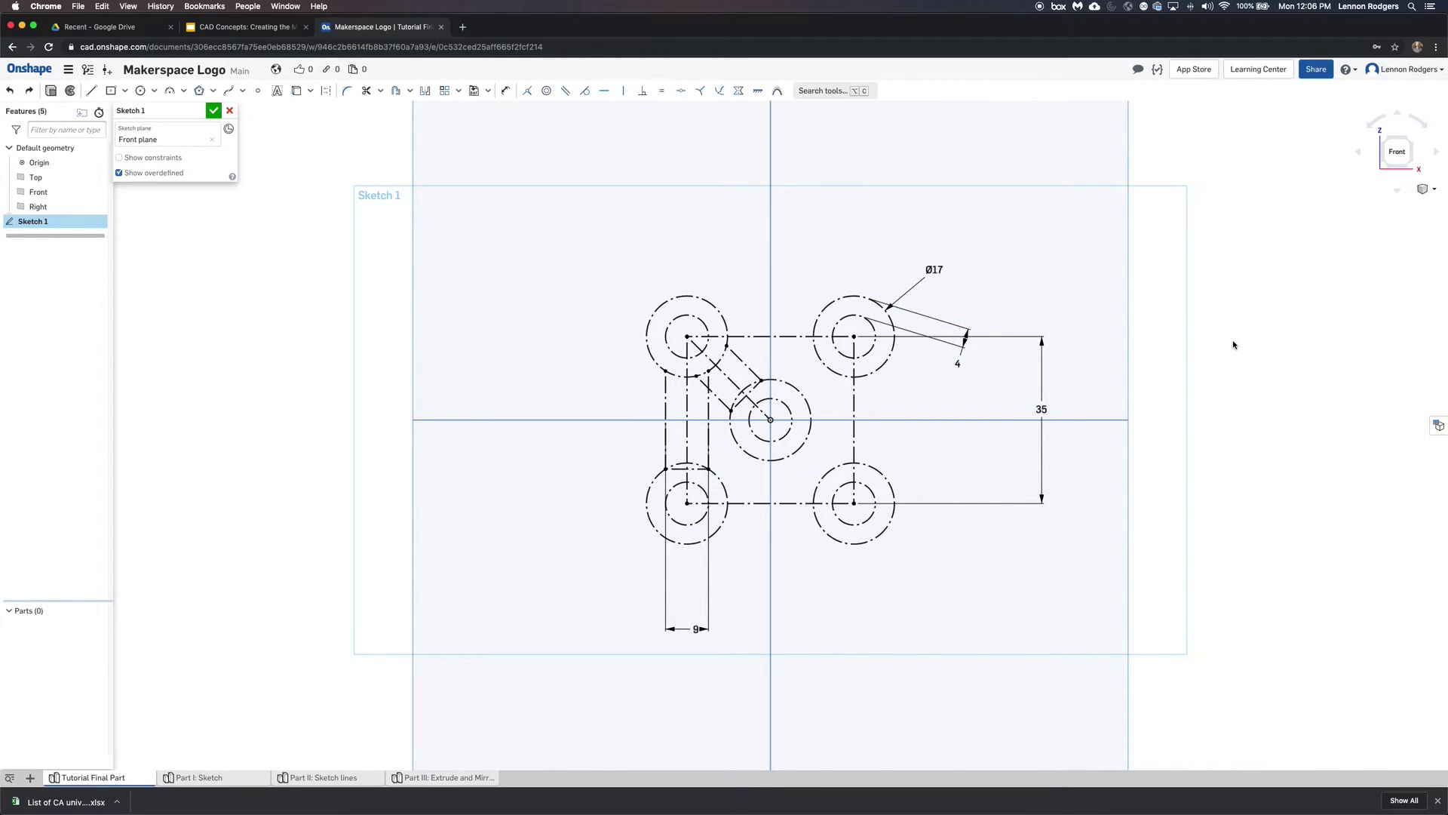
# Set the vertical distance between the right-hand circle centers to 40 mm
pyautogui.doubleClick(1043, 411)
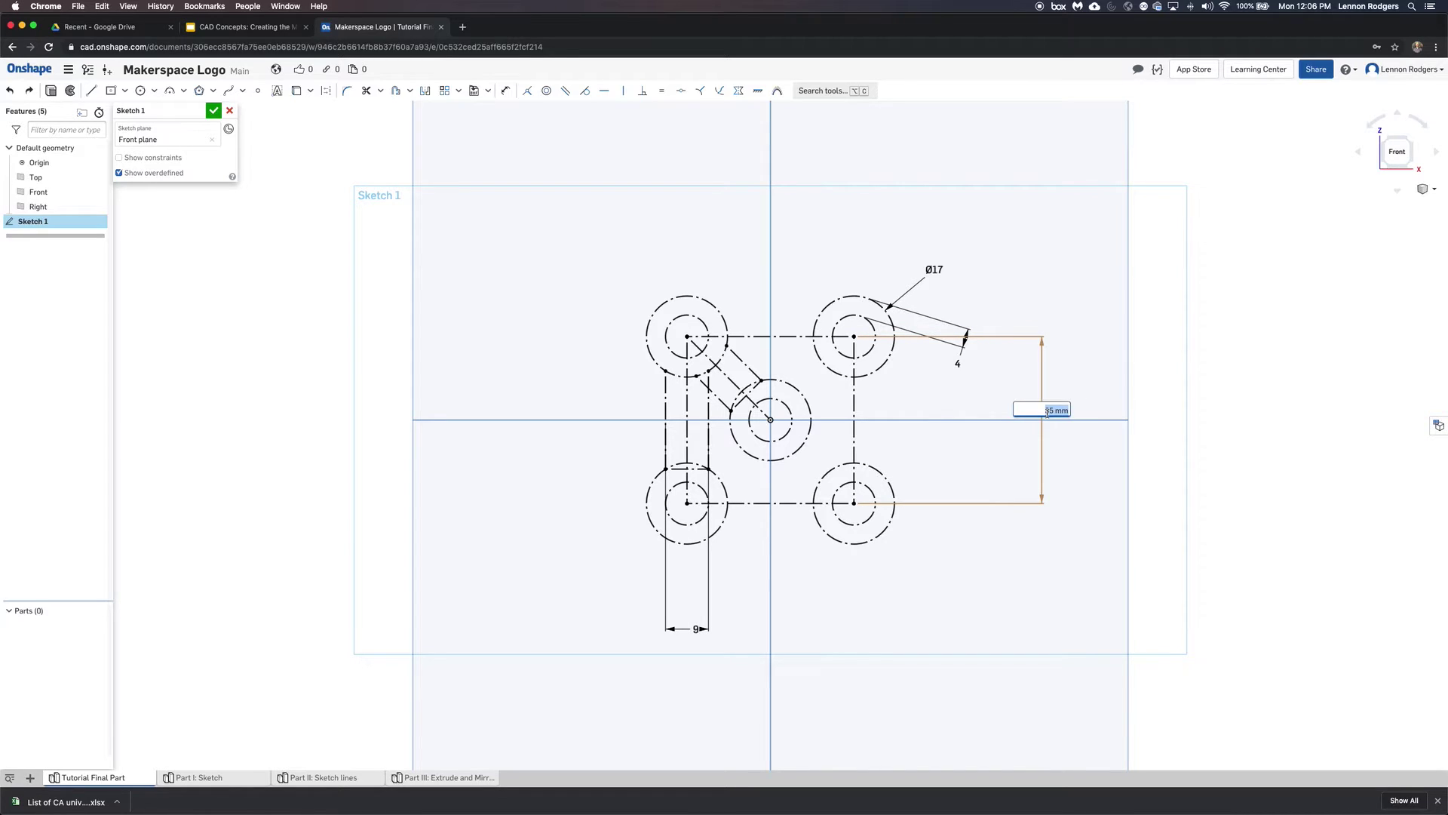
pyautogui.write('40m')
pyautogui.press('Return')
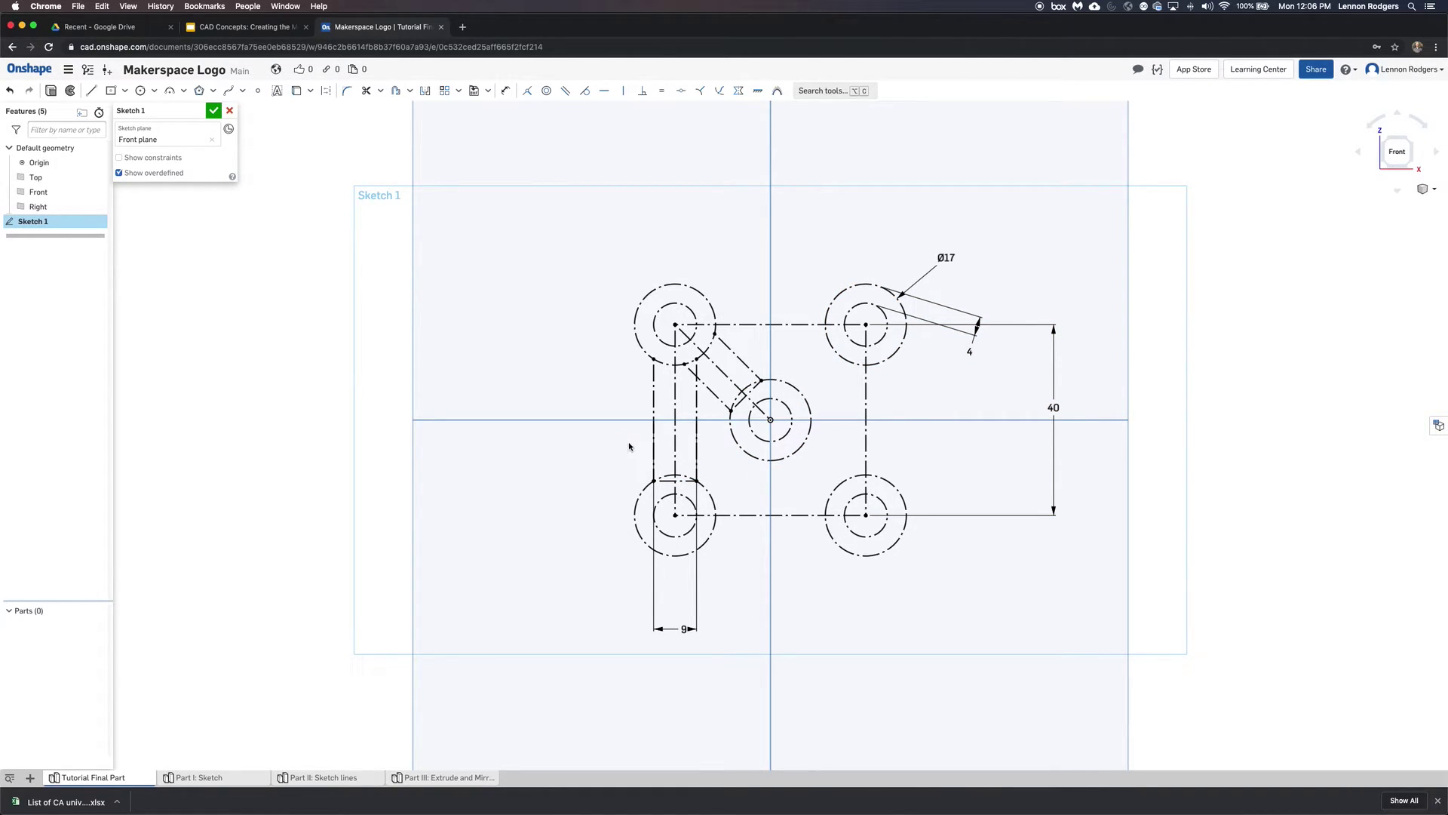
pyautogui.click(140, 90)
pyautogui.click(688, 549)
pyautogui.click(184, 91)
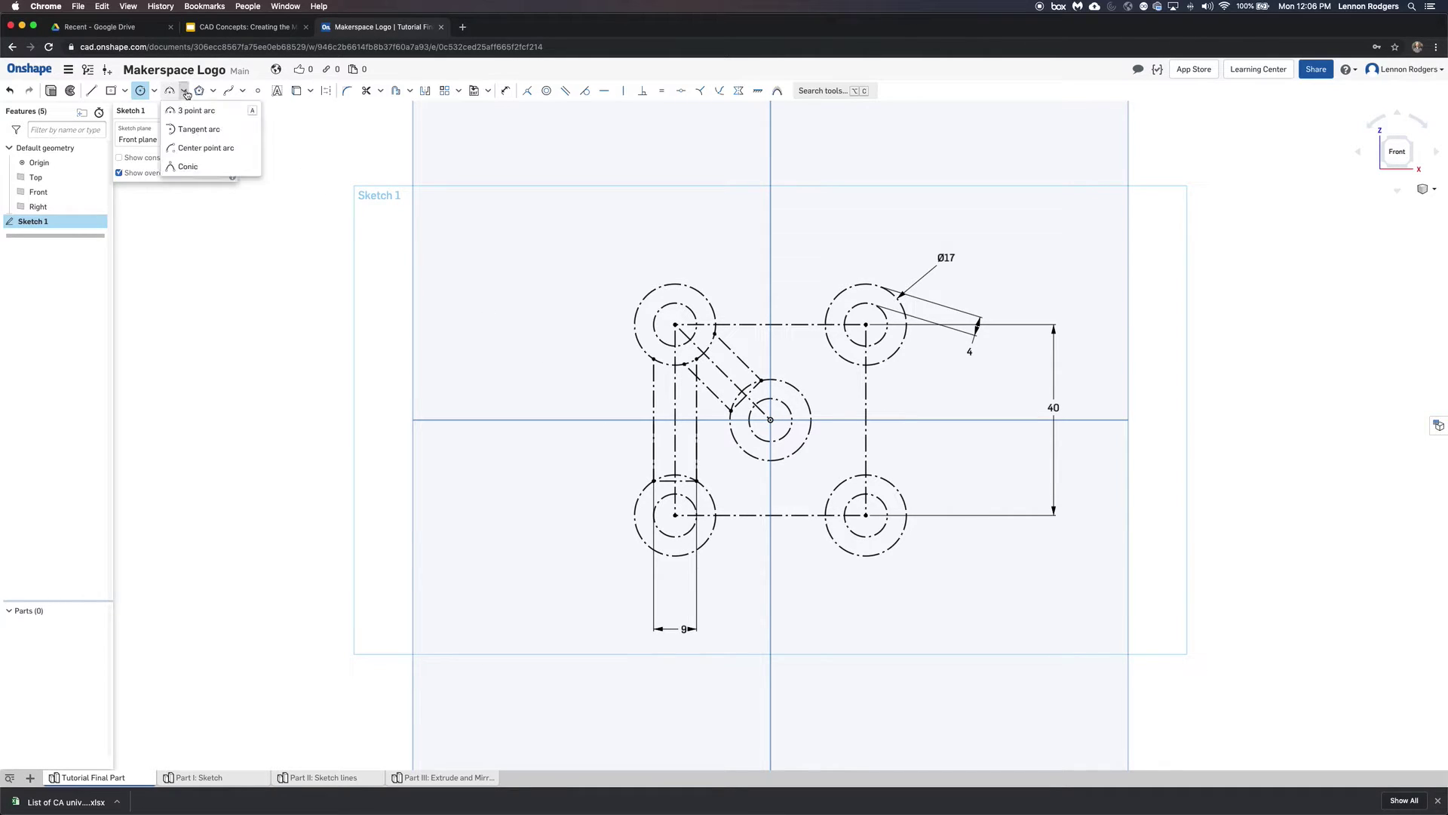
pyautogui.click(186, 155)
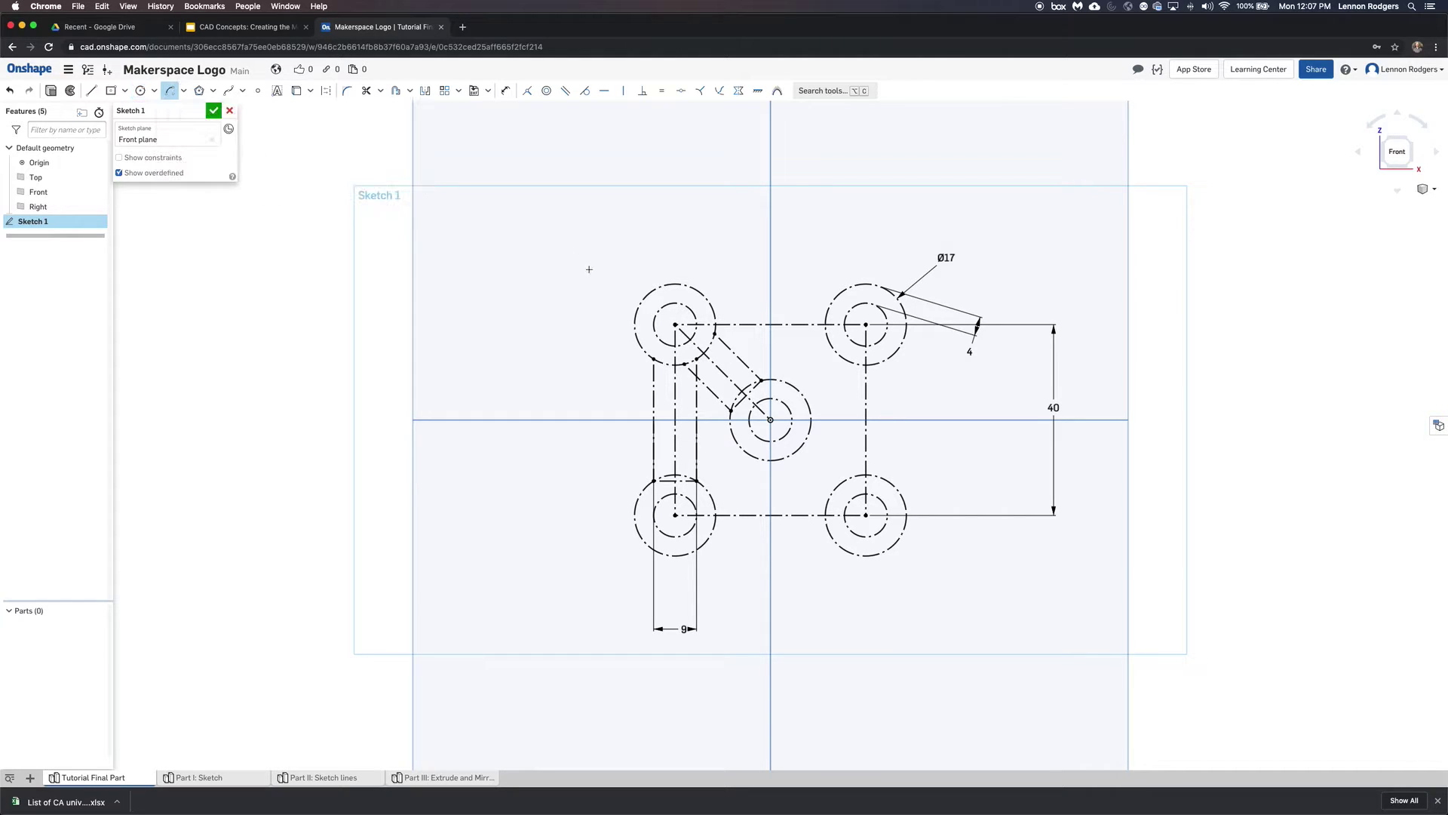
pyautogui.click(675, 325)
pyautogui.click(715, 324)
pyautogui.press('Escape')
# Draw a solid center-point arc over the upper-left outer circle, from the diagonal bar's upper edge around to the vertical bar's left edge
pyautogui.click(169, 91)
pyautogui.click(676, 325)
pyautogui.click(715, 328)
pyautogui.click(654, 359)
pyautogui.press('Escape')
# Draw solid lines over the left and right construction edges of the vertical bar
pyautogui.click(92, 90)
pyautogui.click(654, 360)
pyautogui.click(654, 478)
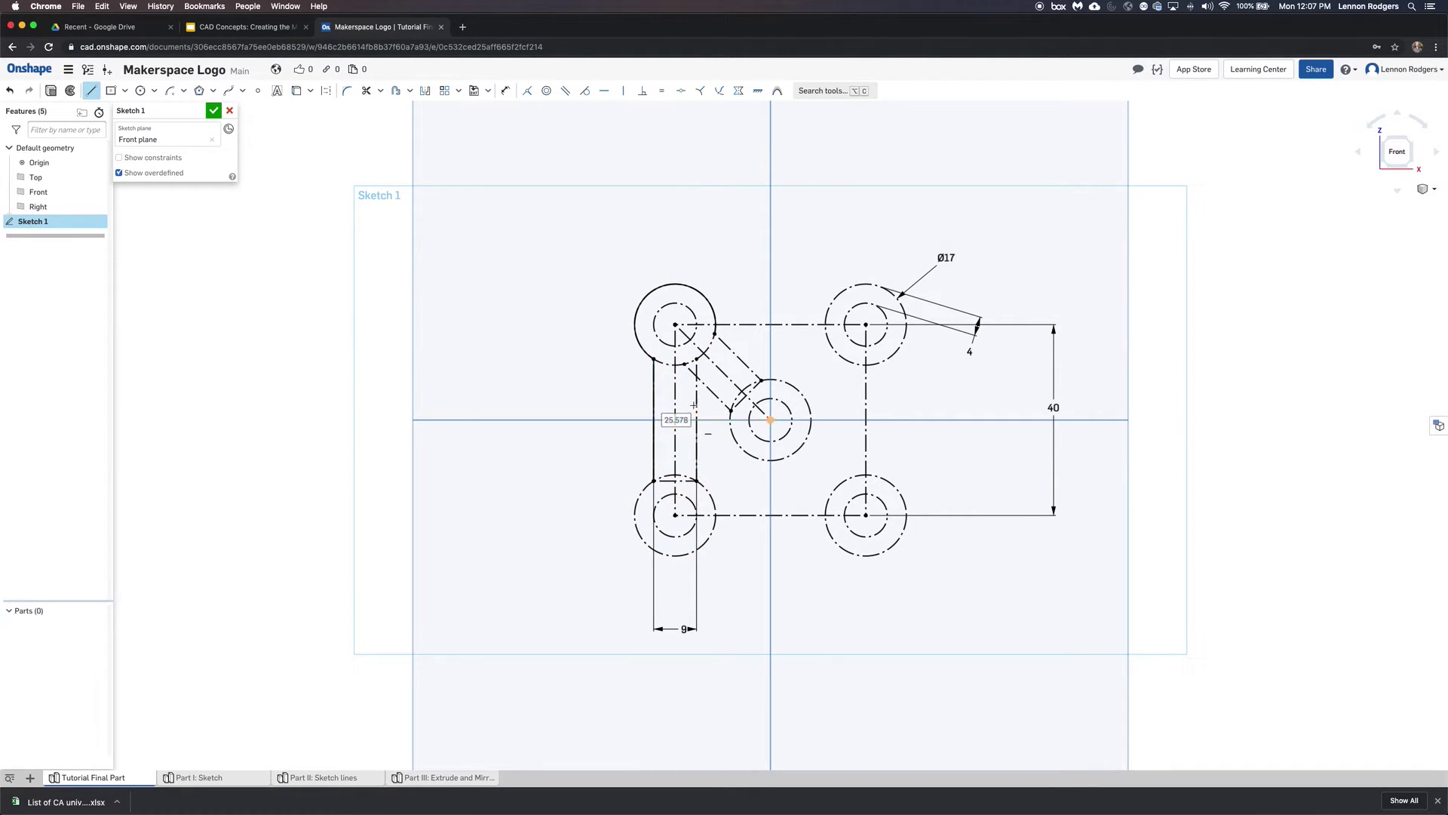
pyautogui.click(697, 357)
pyautogui.click(696, 481)
# Draw solid lines over both diagonal bar edges, starting the lower one at the vertical bar's right edge
pyautogui.click(697, 377)
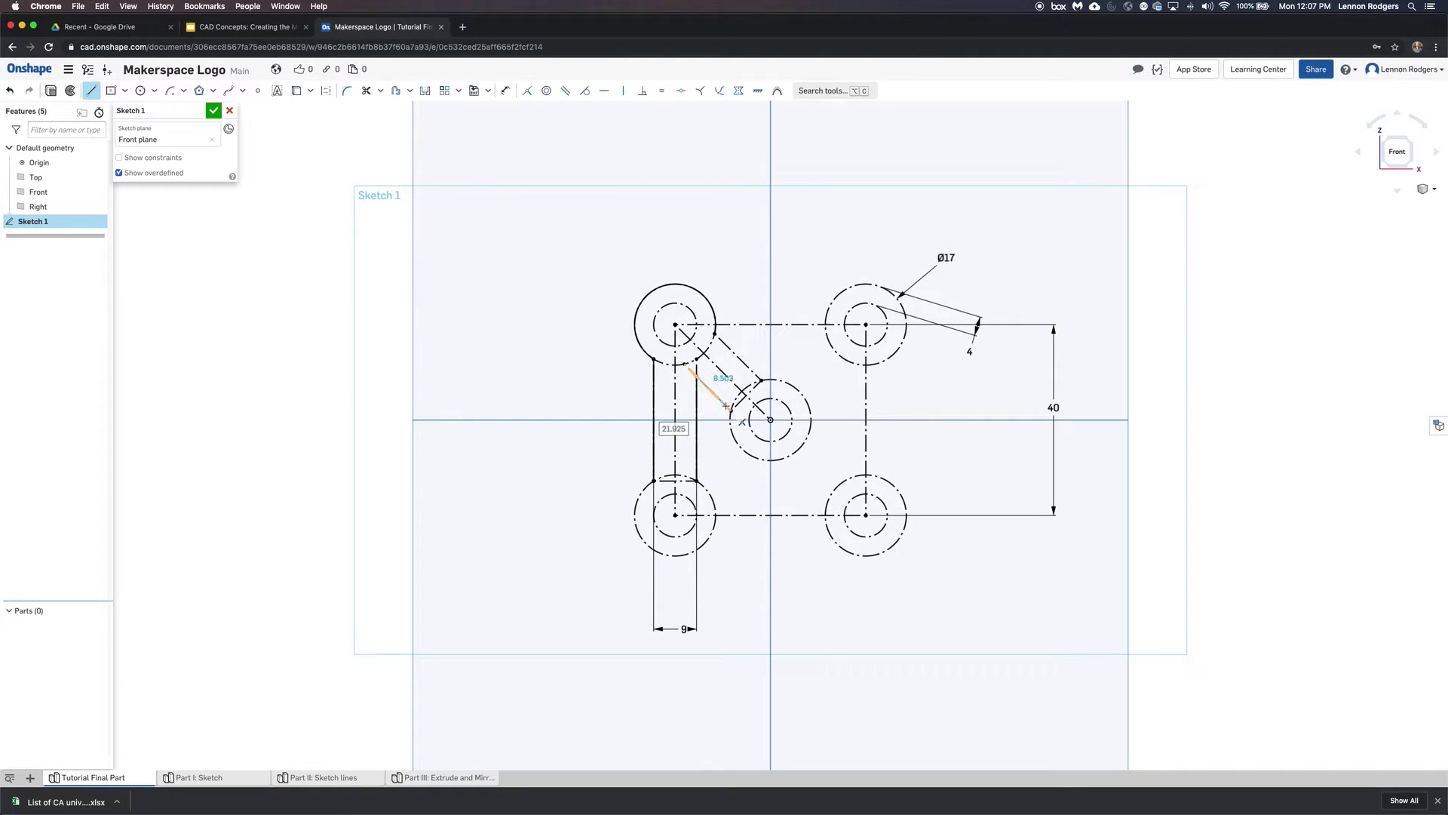
pyautogui.click(731, 411)
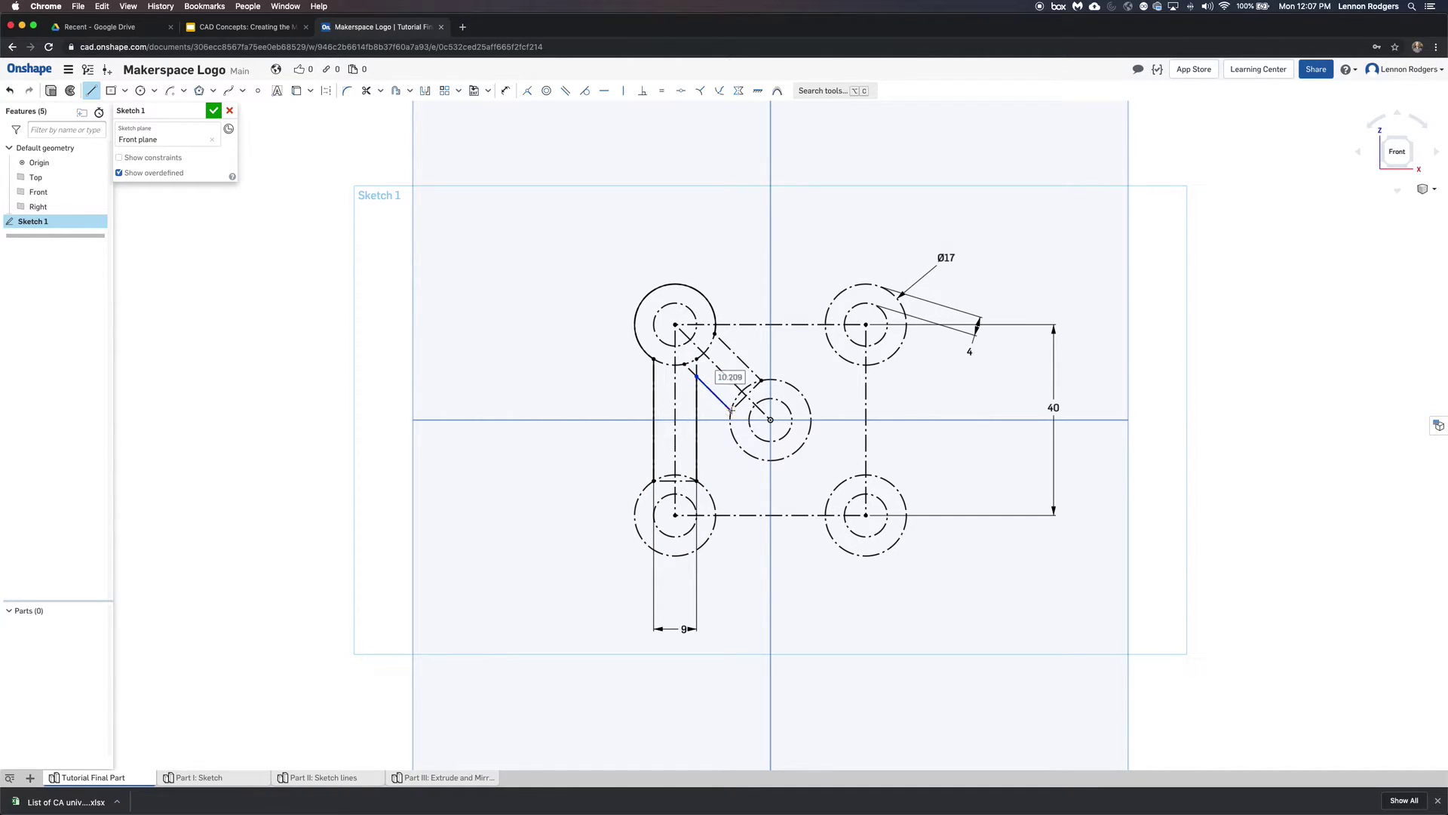
pyautogui.click(761, 380)
pyautogui.click(715, 334)
pyautogui.press('Escape')
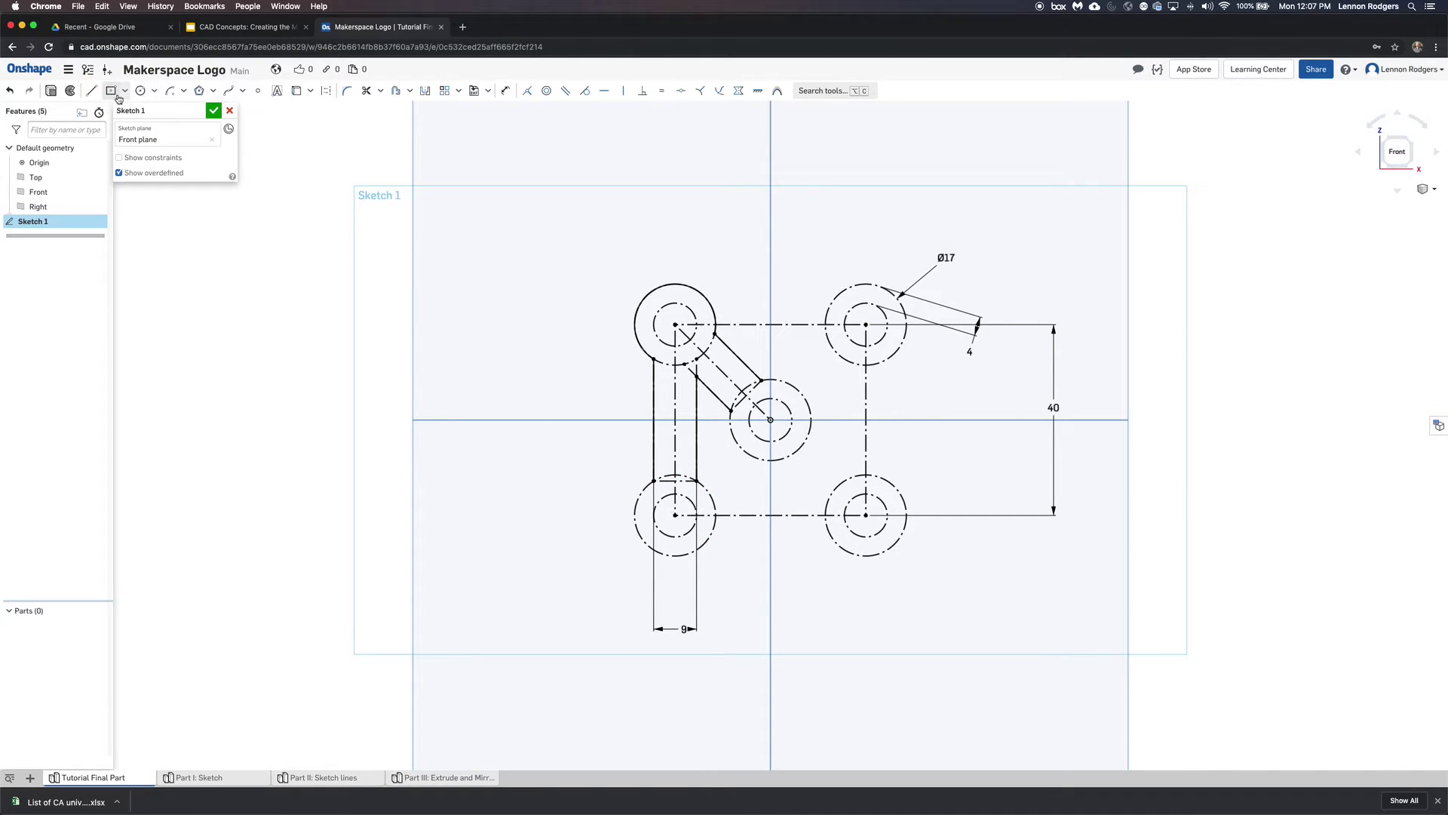
# Draw a solid center-point arc around the lower-left outer circle, from the vertical bar's left edge to its right edge
pyautogui.click(167, 92)
pyautogui.click(675, 515)
pyautogui.click(654, 481)
pyautogui.click(695, 480)
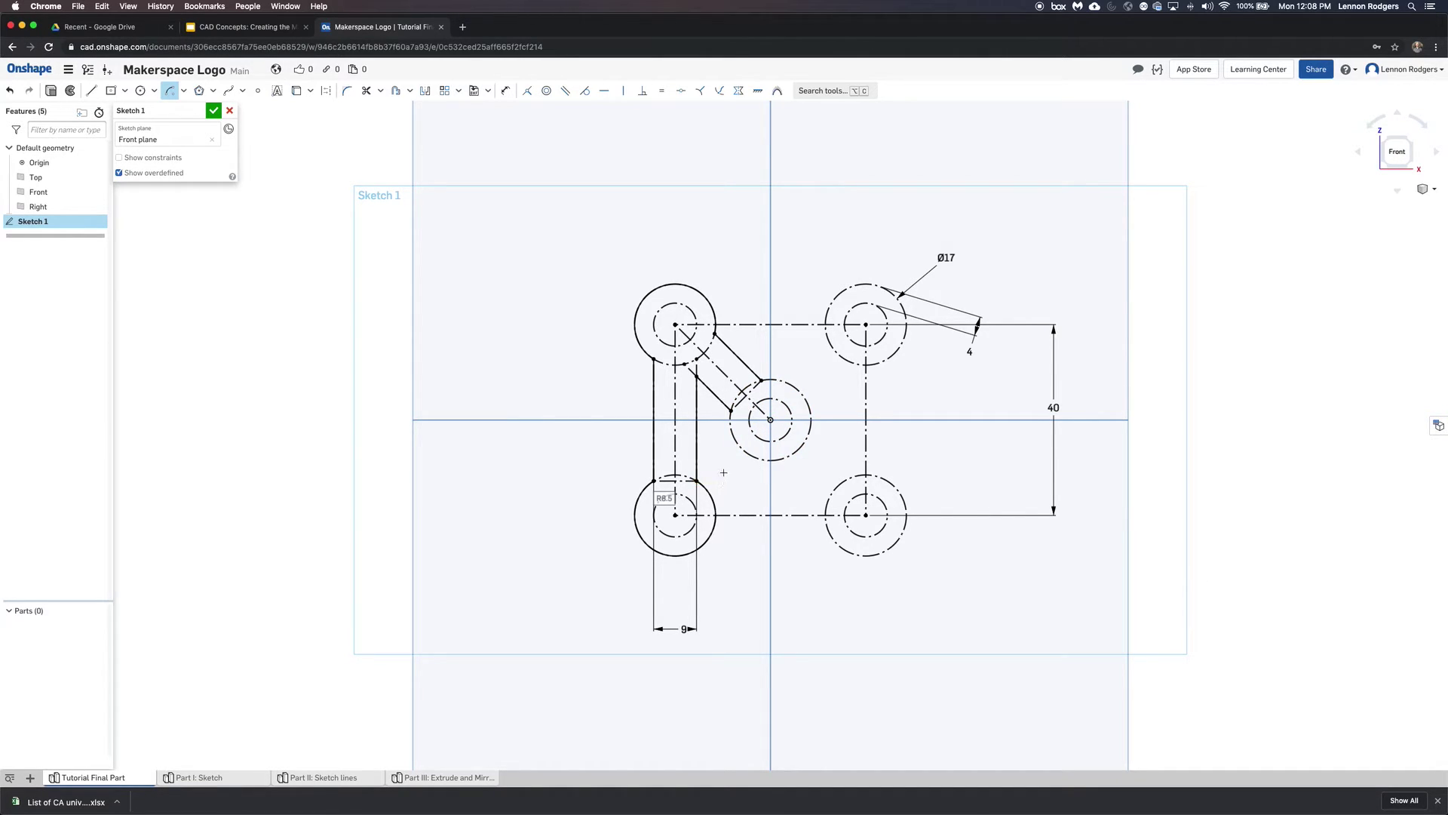
# Draw vertical construction lines from the origin to the top and bottom of the center outer circle
pyautogui.click(91, 91)
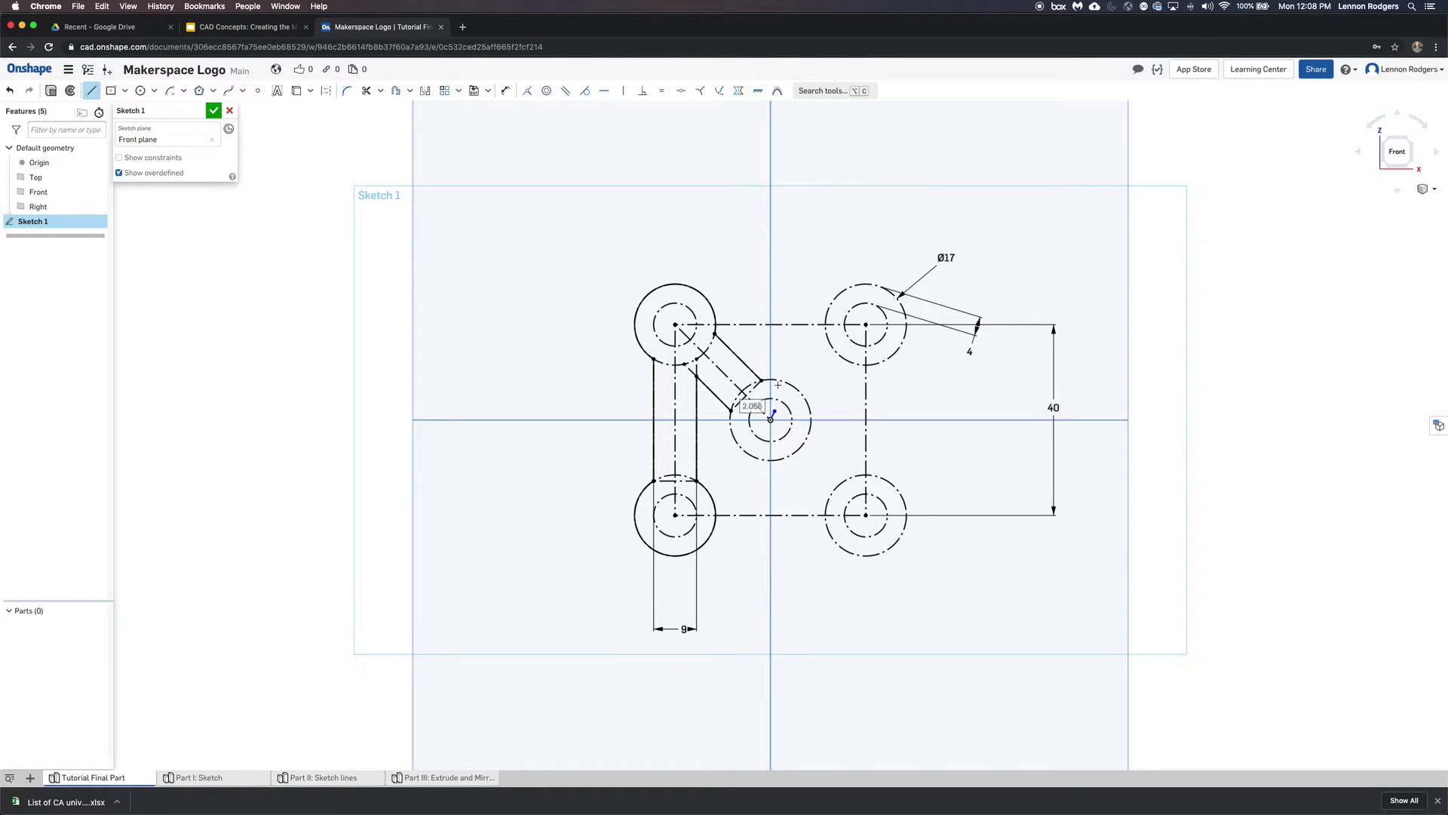
pyautogui.click(770, 419)
pyautogui.click(93, 92)
pyautogui.press('Escape')
pyautogui.click(771, 399)
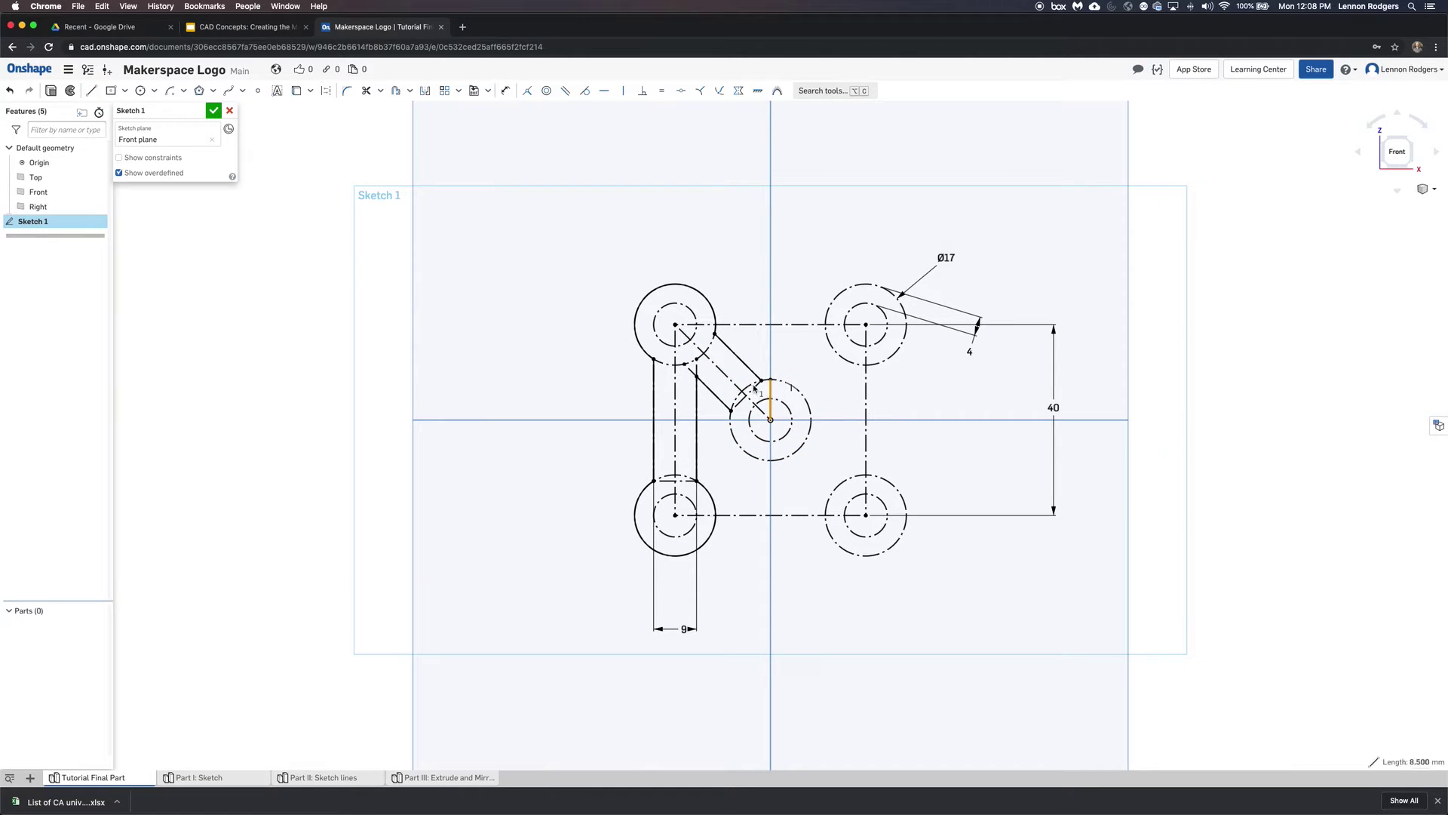
pyautogui.click(325, 90)
pyautogui.click(91, 90)
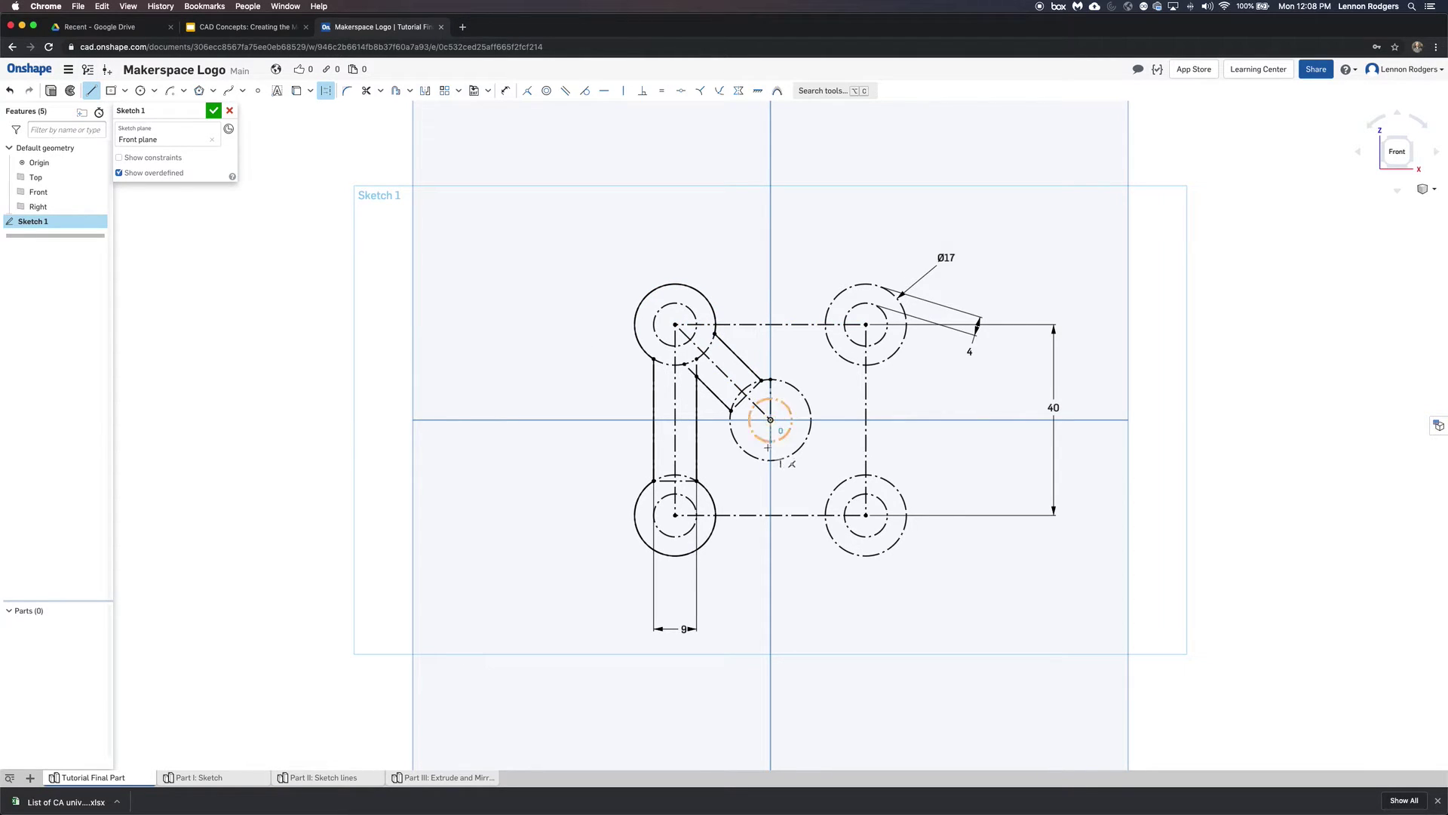
pyautogui.press('Escape')
# Draw short solid vertical lines between the center's inner and outer circles at their top and bottom points
pyautogui.click(91, 90)
pyautogui.scroll(5, 842, 436)
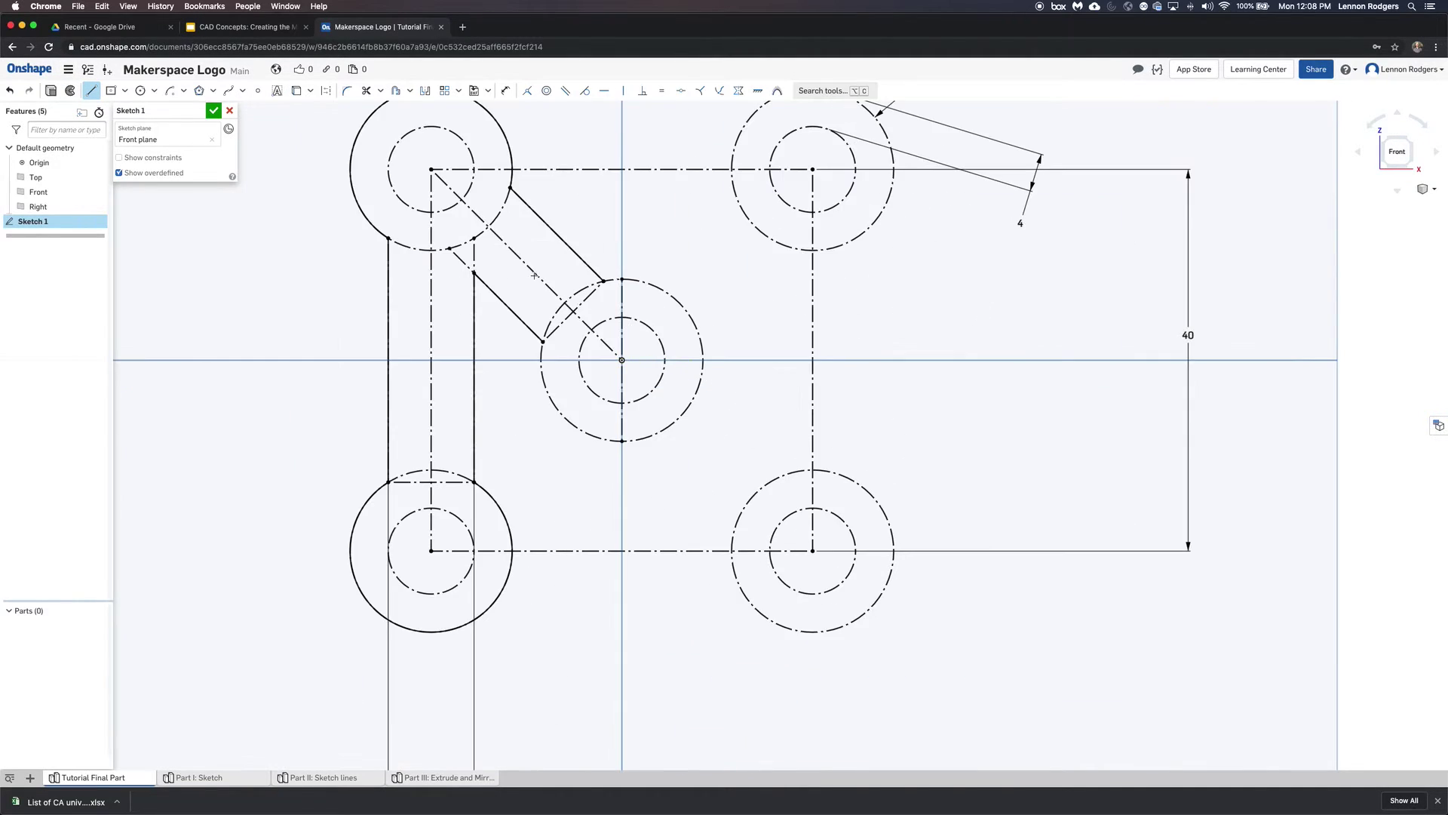
pyautogui.click(651, 280)
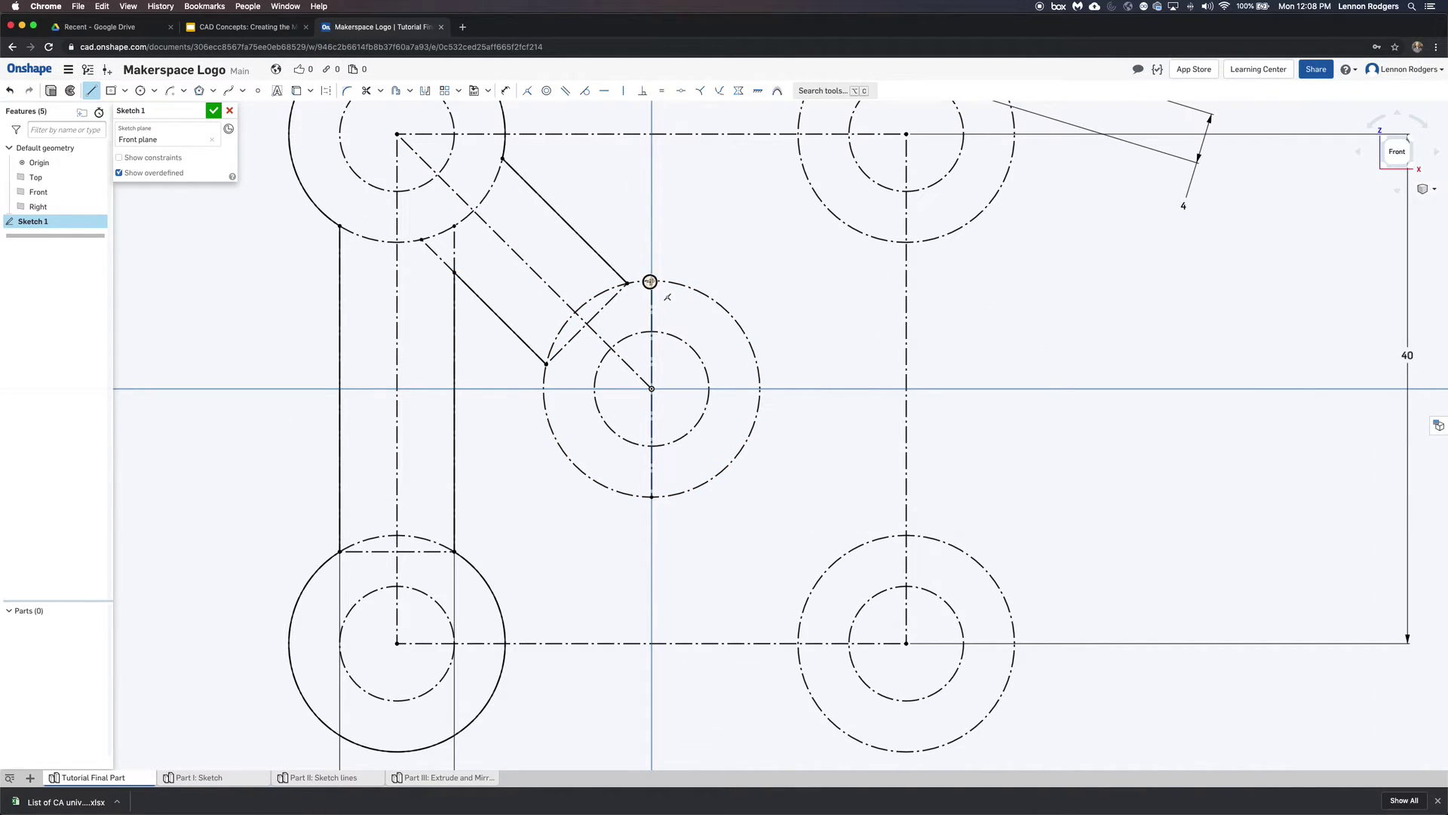
pyautogui.click(652, 332)
pyautogui.press('Escape')
pyautogui.click(92, 90)
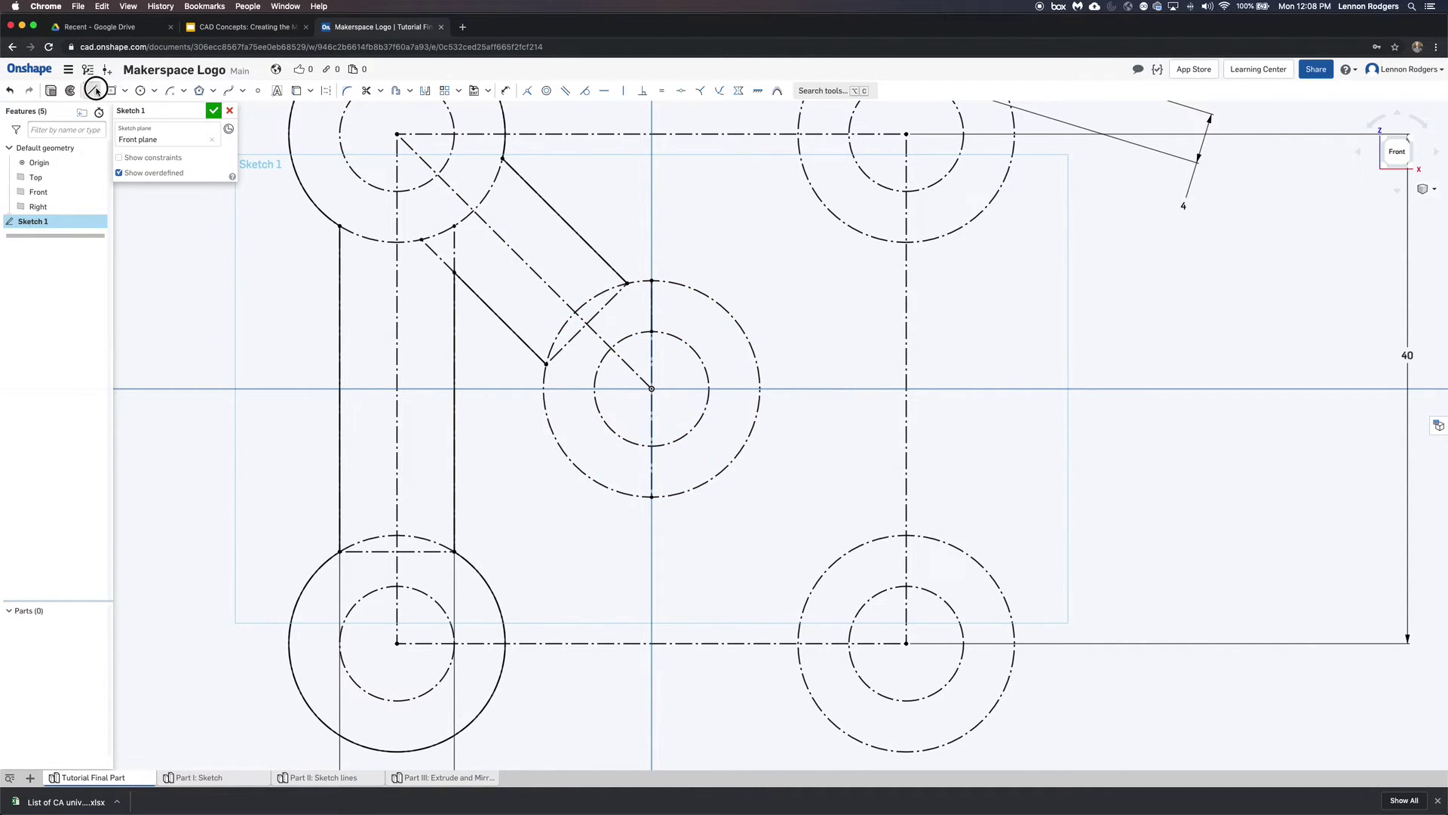
pyautogui.click(651, 446)
pyautogui.press('Escape')
# Draw a solid center-point arc over the left half of the center inner circle
pyautogui.click(172, 92)
pyautogui.click(650, 390)
pyautogui.click(652, 332)
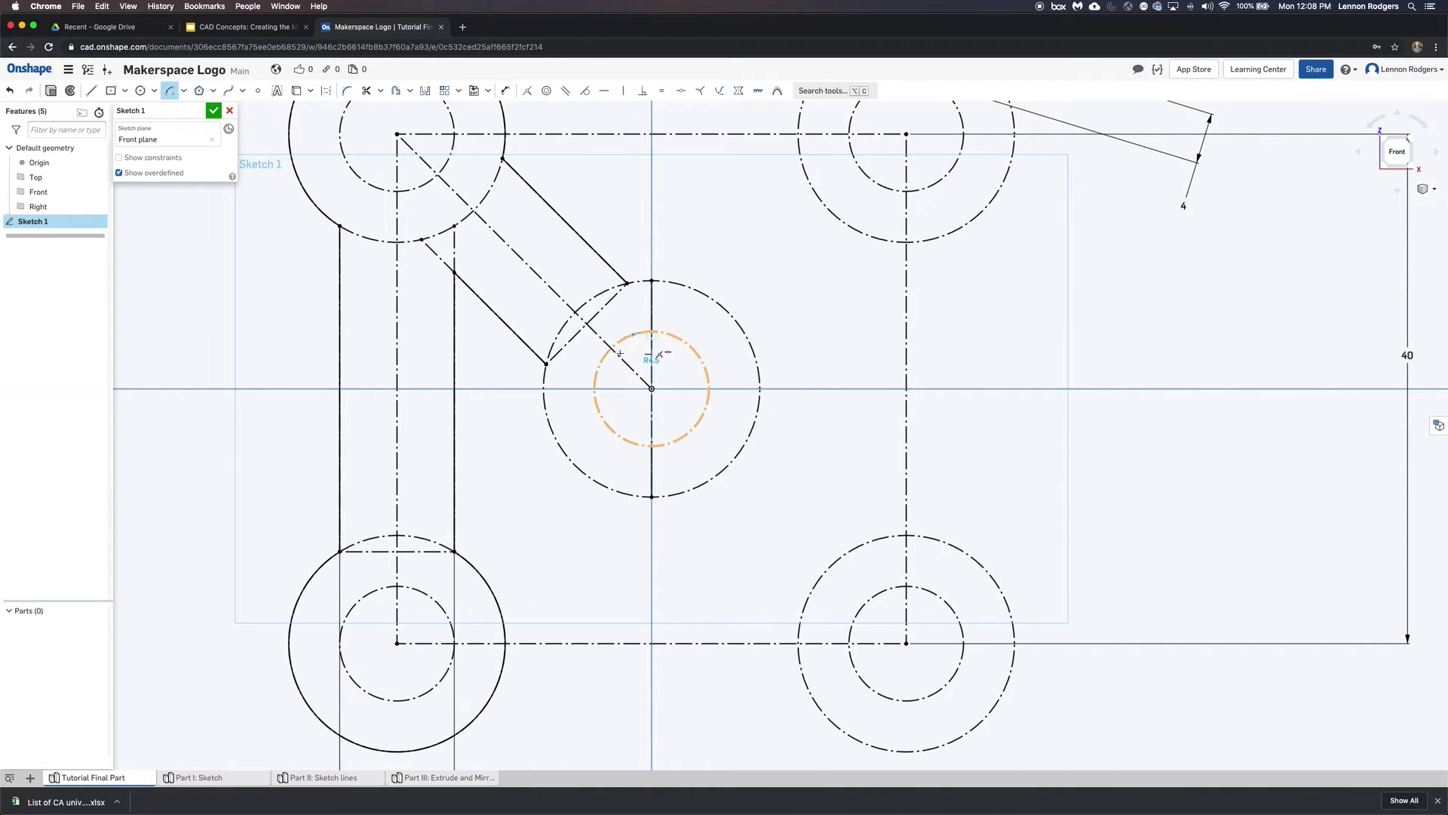
pyautogui.click(650, 447)
pyautogui.press('Escape')
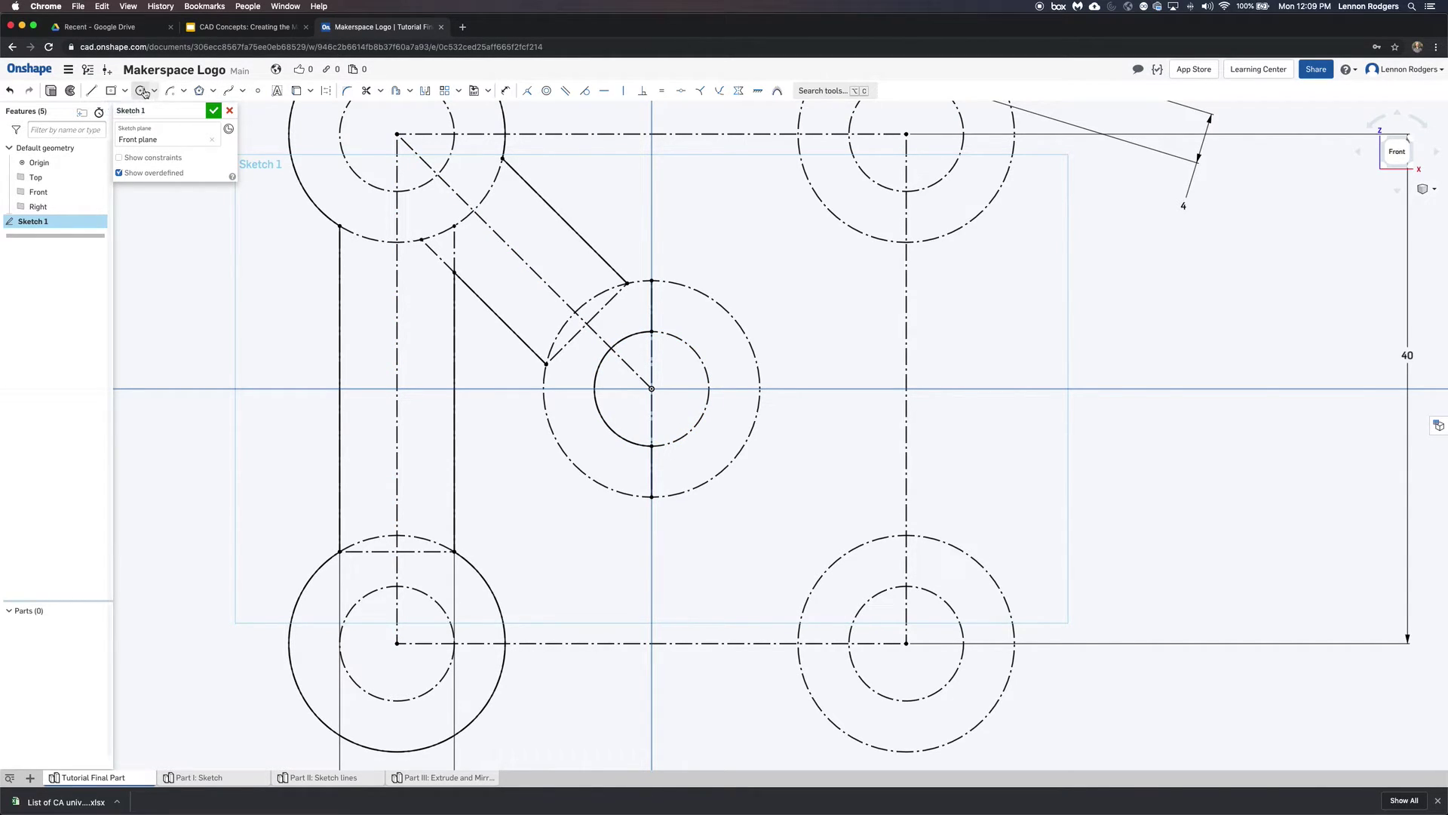
# Draw a solid center-point arc over the center outer circle, from the diagonal bar's lower edge to the circle's bottom point
pyautogui.click(170, 91)
pyautogui.click(652, 388)
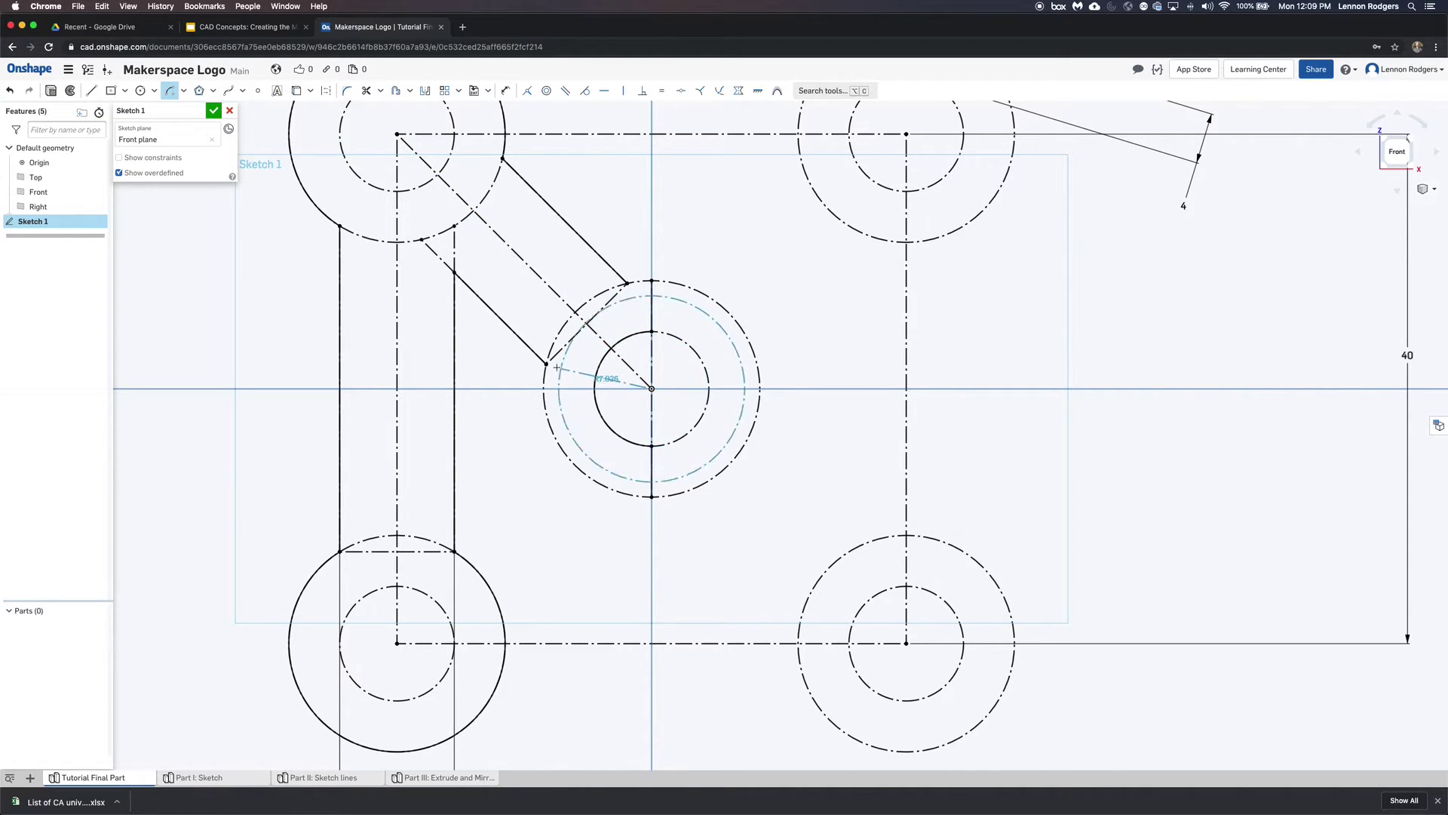
pyautogui.click(546, 363)
pyautogui.click(651, 496)
pyautogui.press('Escape')
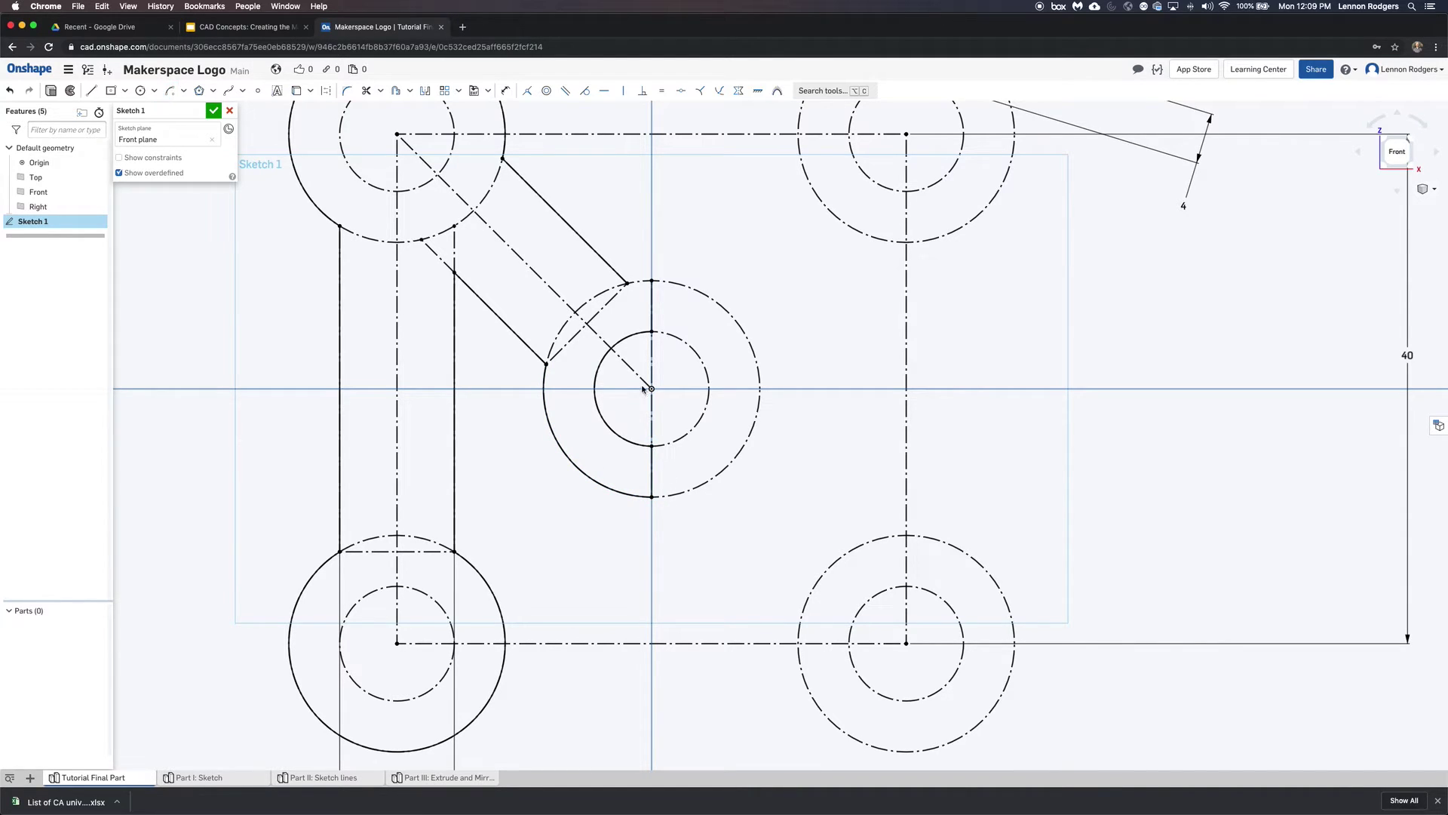
# Close the half-logo profile with a center-point arc from the diagonal bar's upper edge to the center outer circle's top point
pyautogui.click(172, 96)
pyautogui.click(651, 387)
pyautogui.click(626, 282)
pyautogui.click(651, 280)
pyautogui.press('Escape')
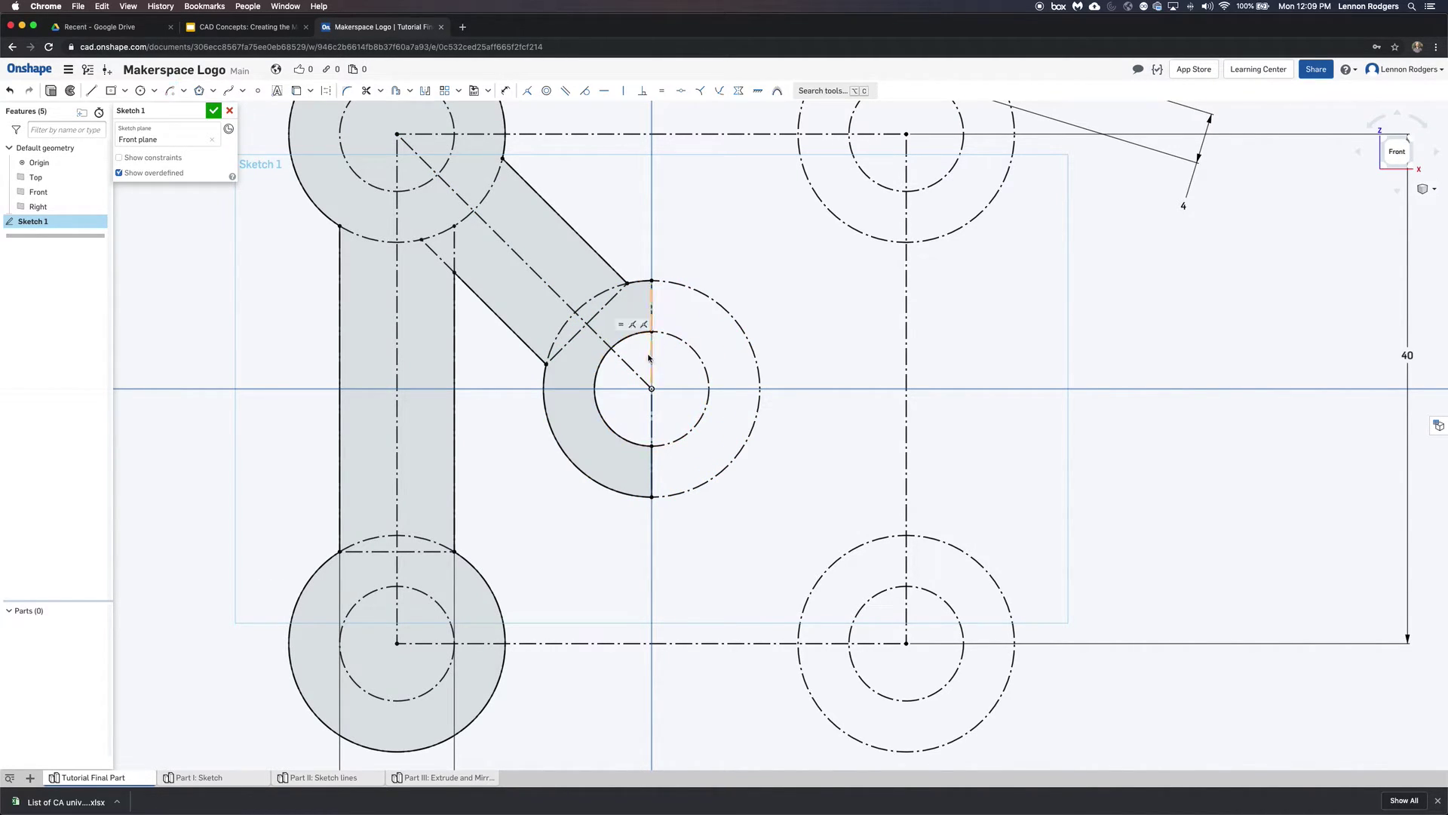
pyautogui.scroll(-3, 634, 355)
pyautogui.scroll(-1, 632, 358)
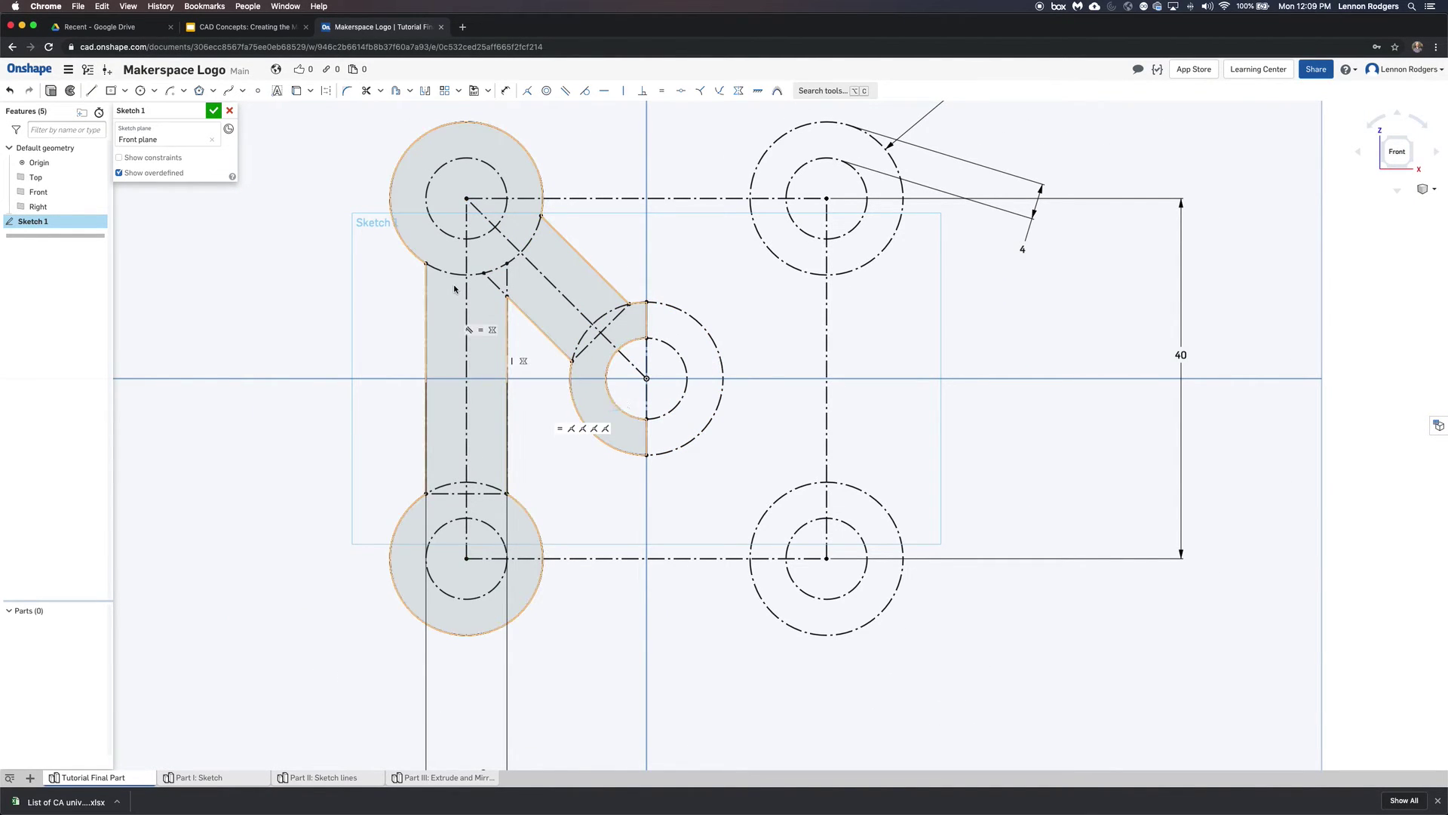
# Draw a solid circle about 11.2 mm in diameter at the upper-left node's center and make it equal to the inner construction circle
pyautogui.scroll(-1, 375, 156)
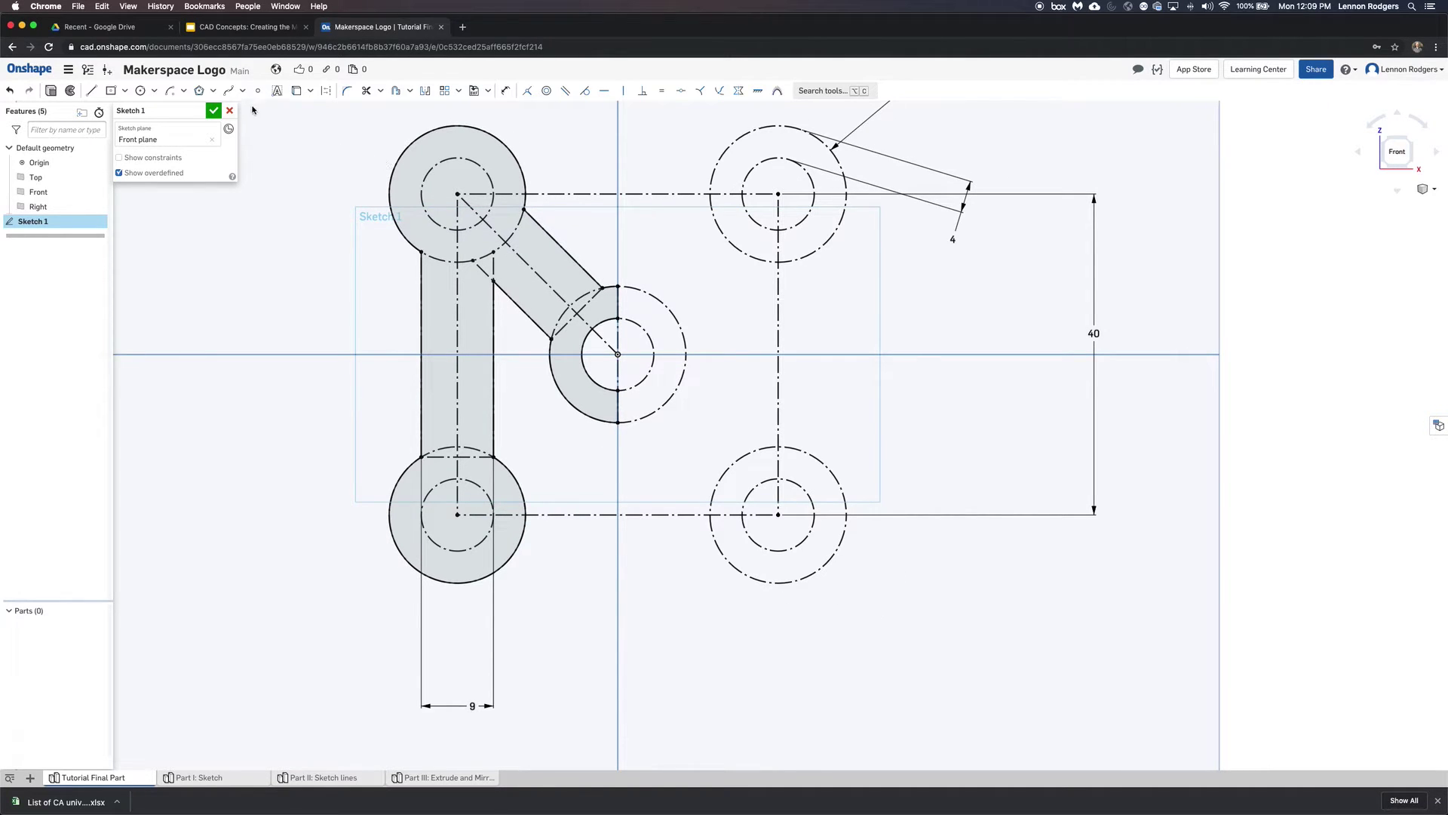
pyautogui.click(141, 91)
pyautogui.click(458, 194)
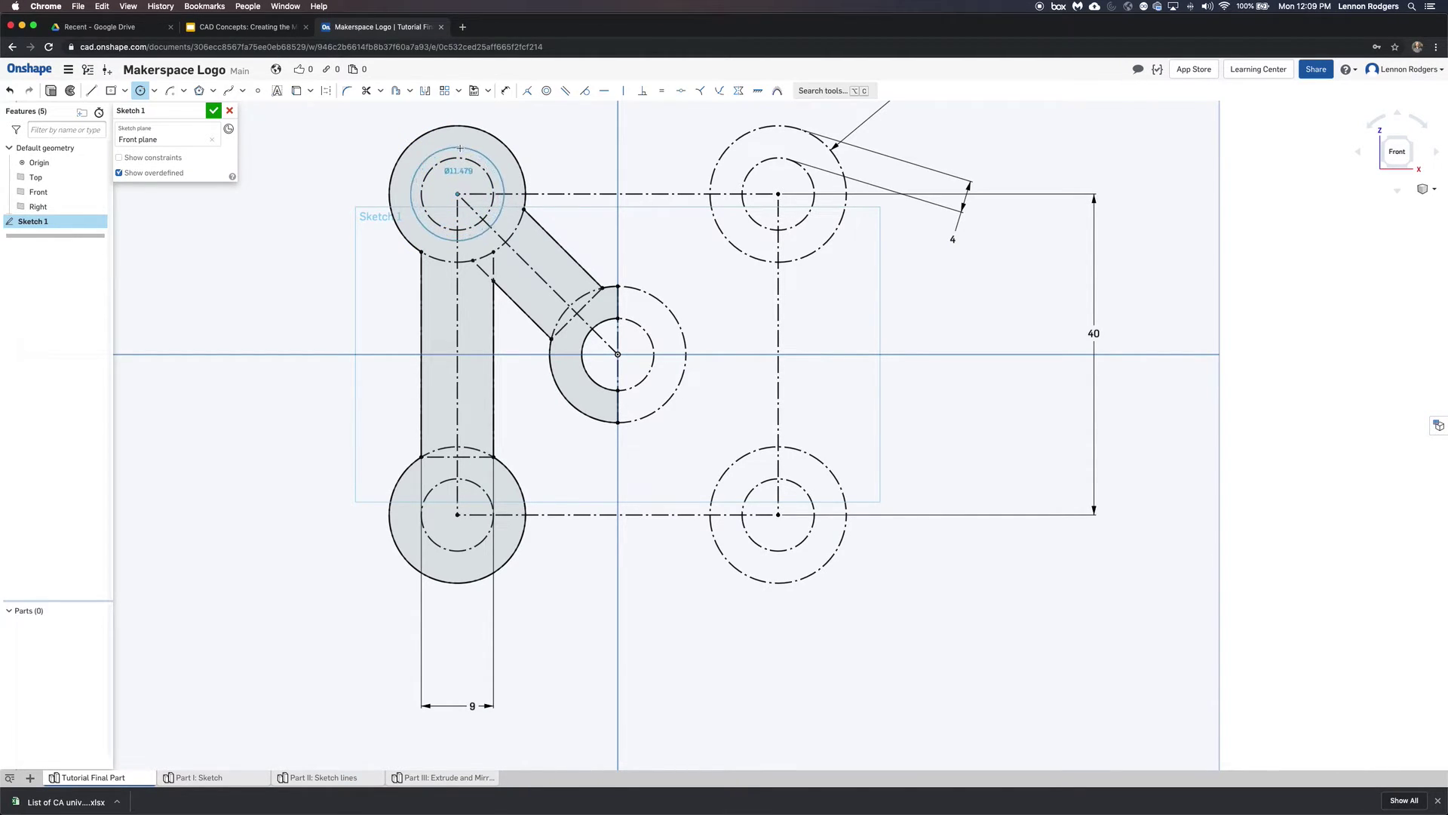
pyautogui.click(457, 149)
pyautogui.press('Escape')
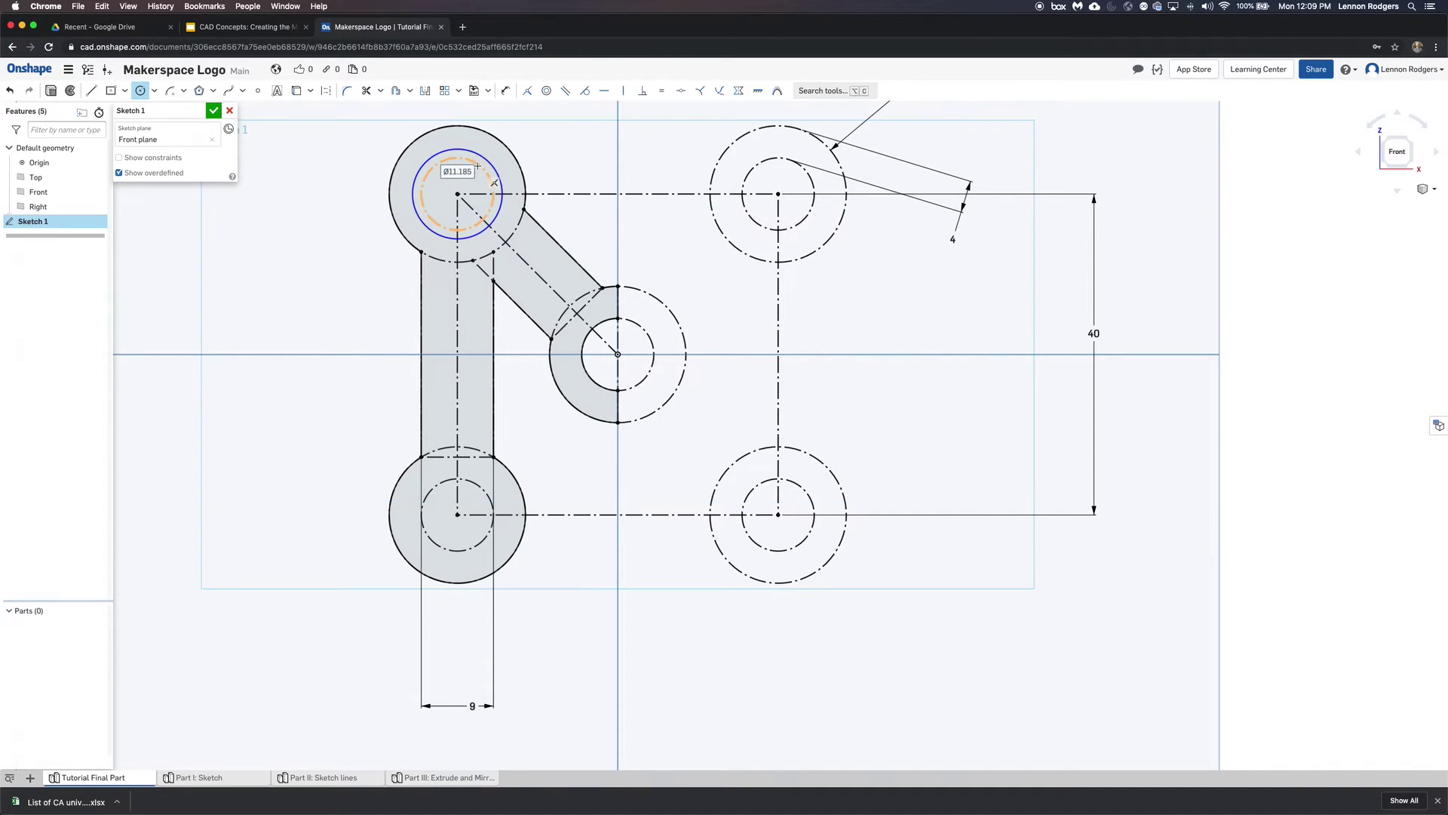
pyautogui.click(479, 156)
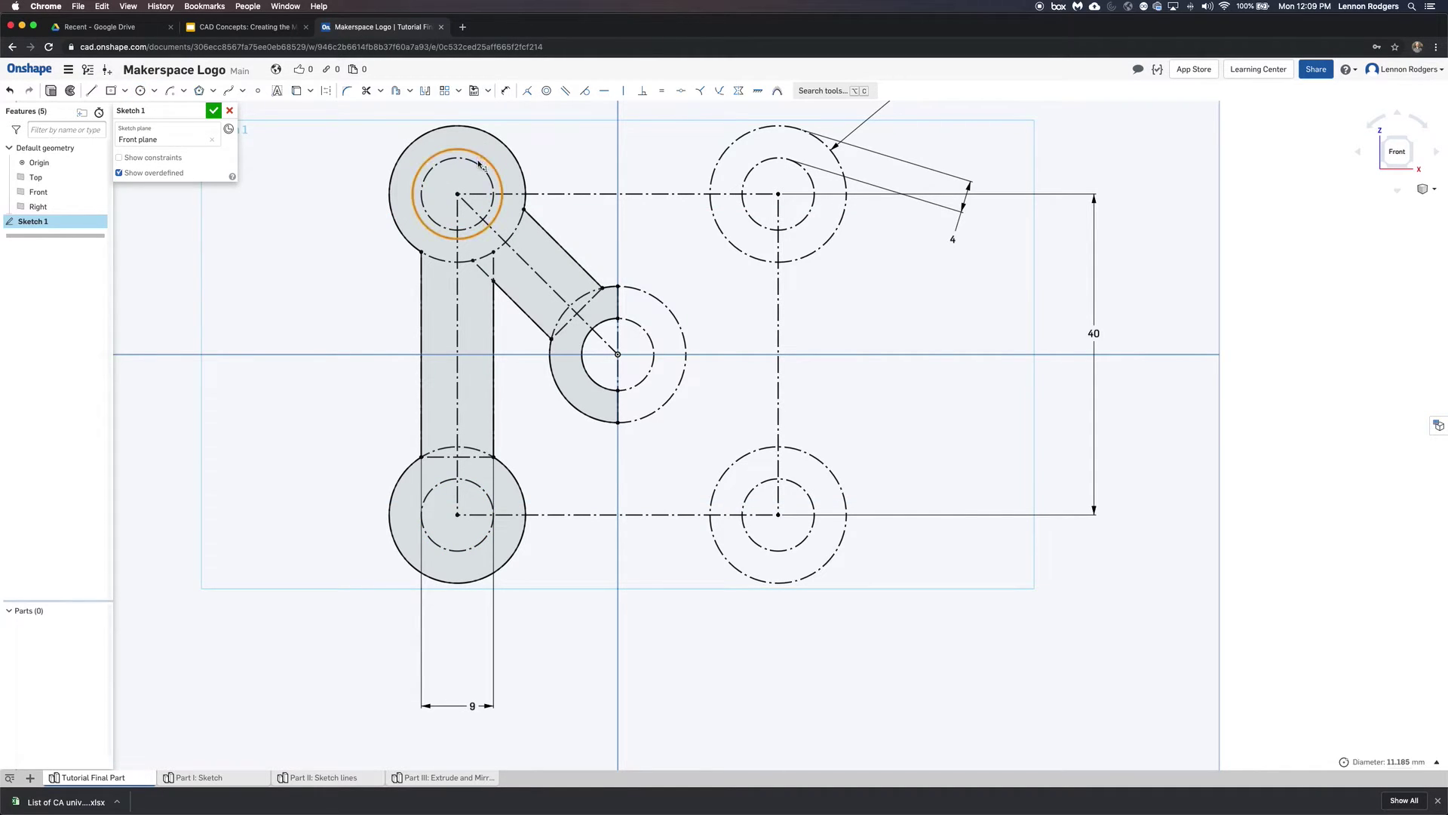
pyautogui.click(482, 169)
pyautogui.click(662, 91)
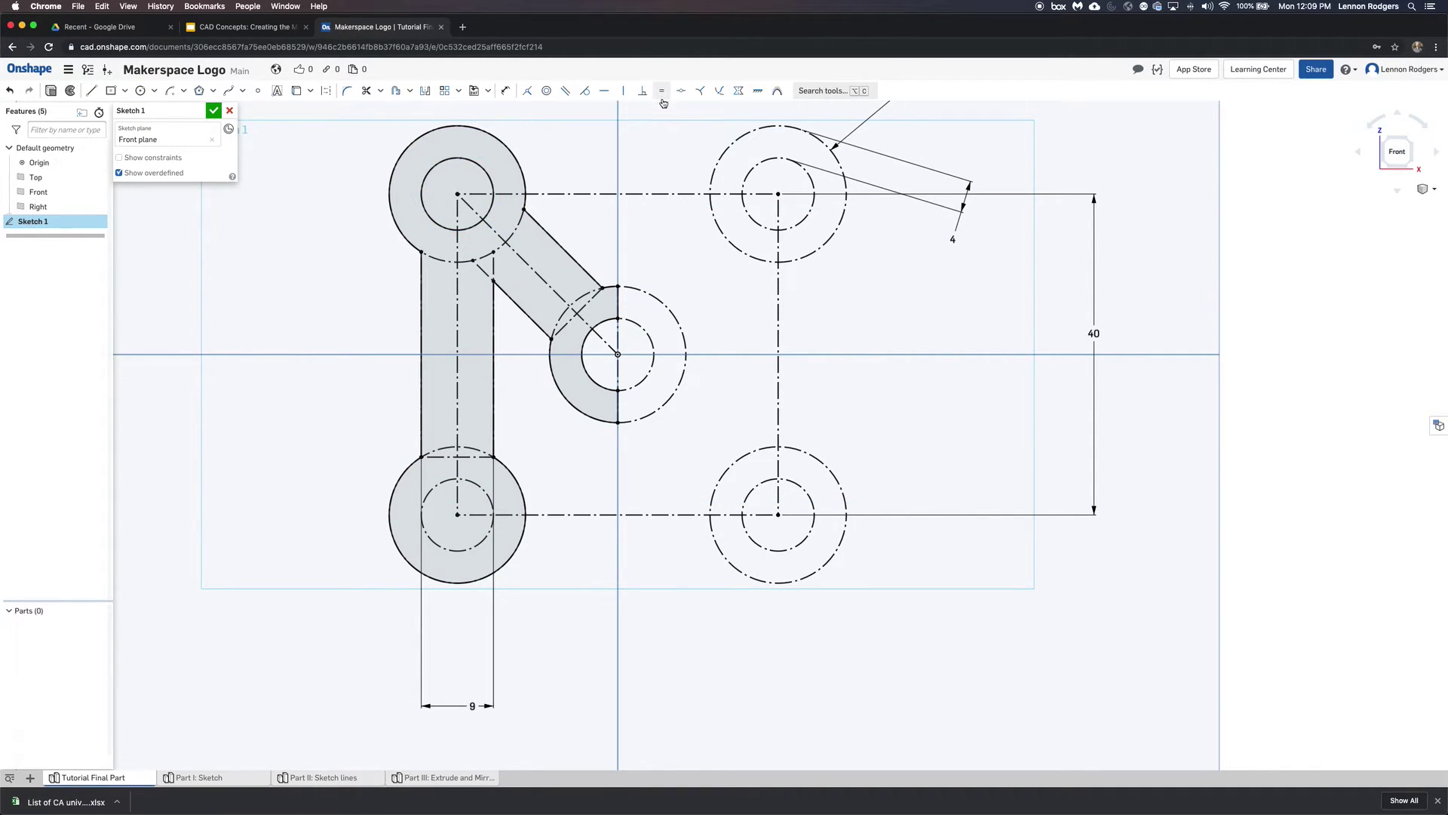
# Draw a solid circle about 12.4 mm in diameter at the lower-left node's center, make it equal to the inner circle, and finish the sketch
pyautogui.click(140, 90)
pyautogui.click(457, 515)
pyautogui.click(420, 491)
pyautogui.press('Escape')
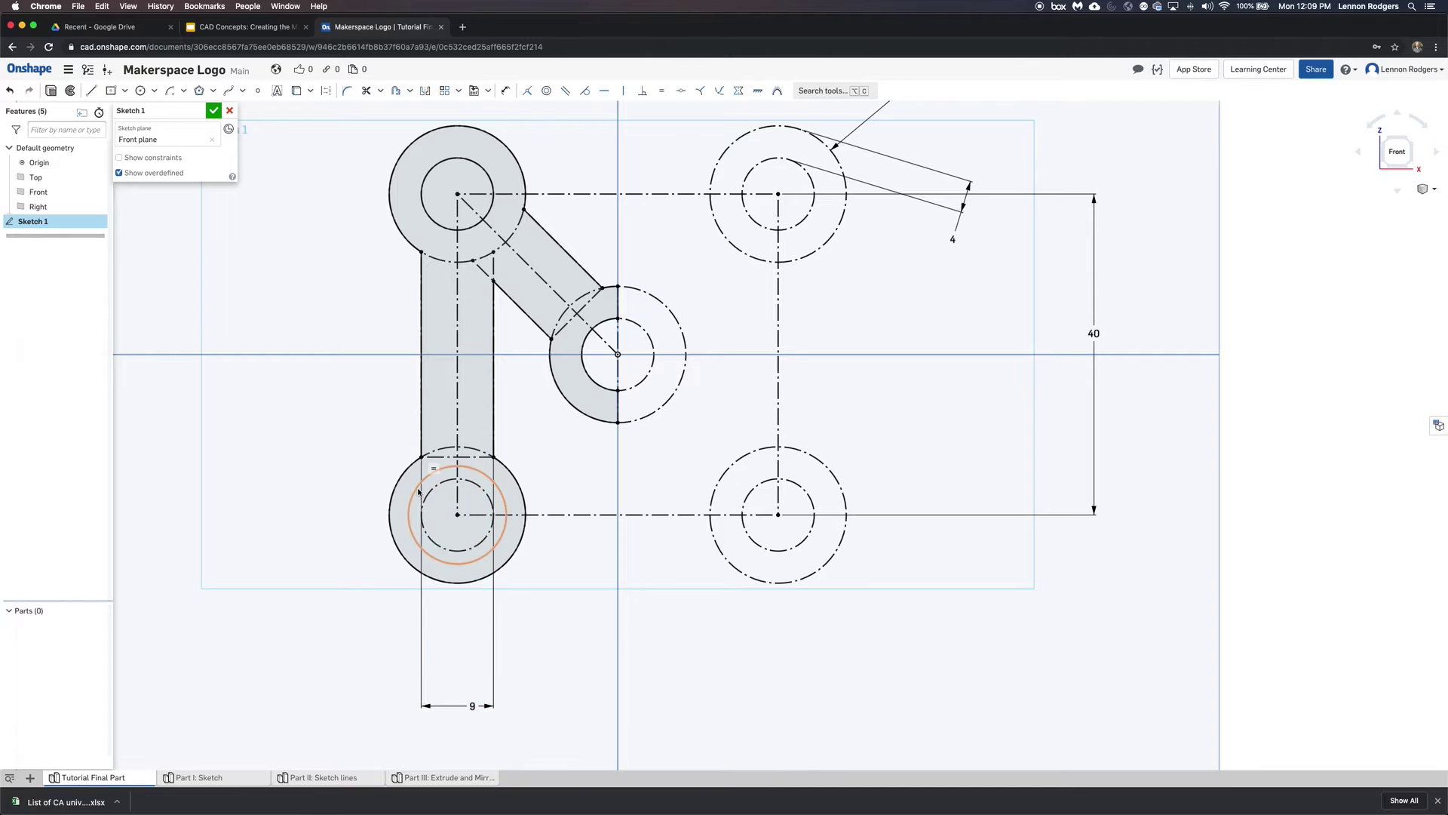
pyautogui.click(424, 482)
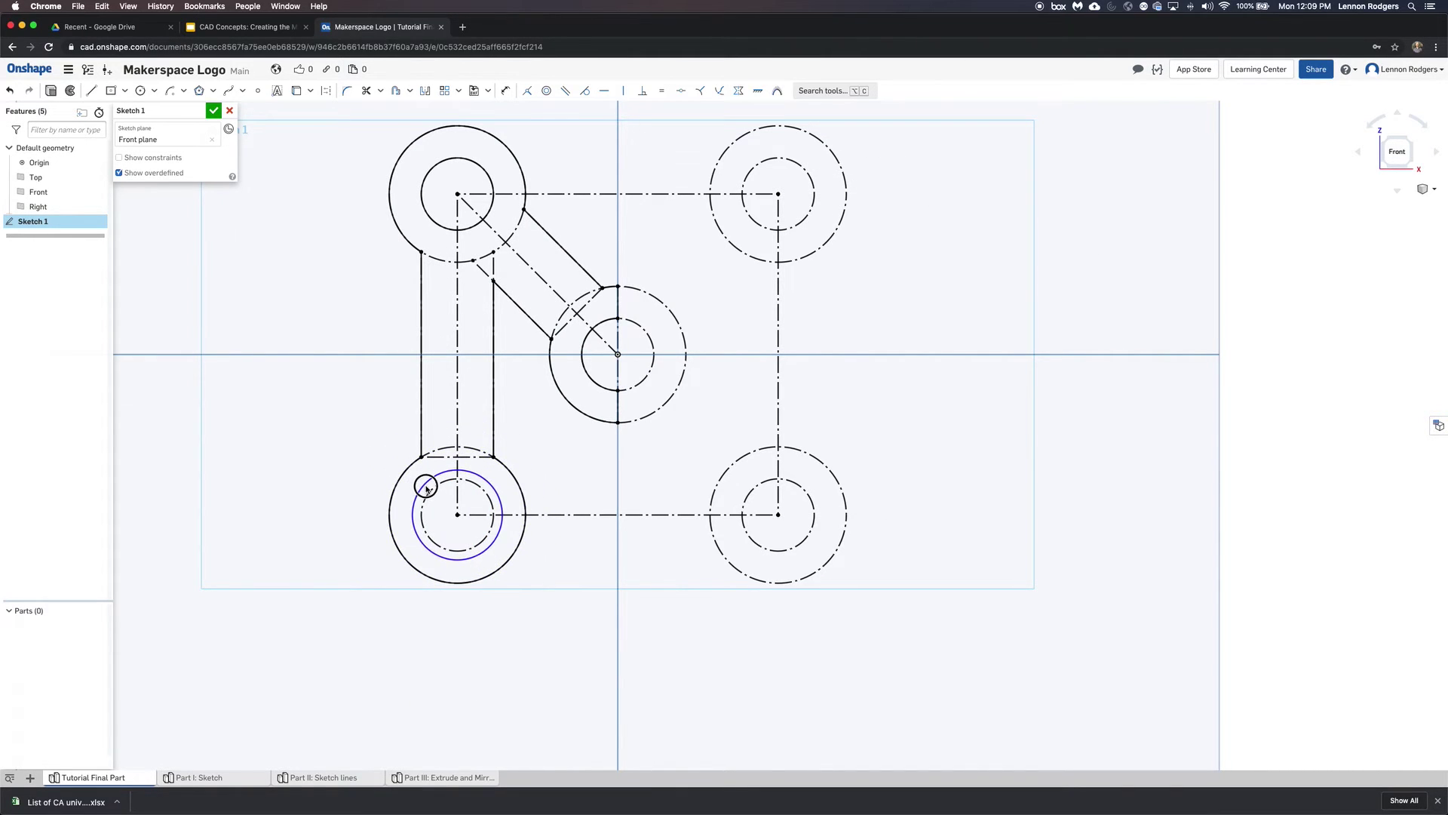
pyautogui.moveTo(427, 489)
pyautogui.mouseDown()
pyautogui.moveTo(385, 469)
pyautogui.moveTo(415, 492)
pyautogui.mouseUp()
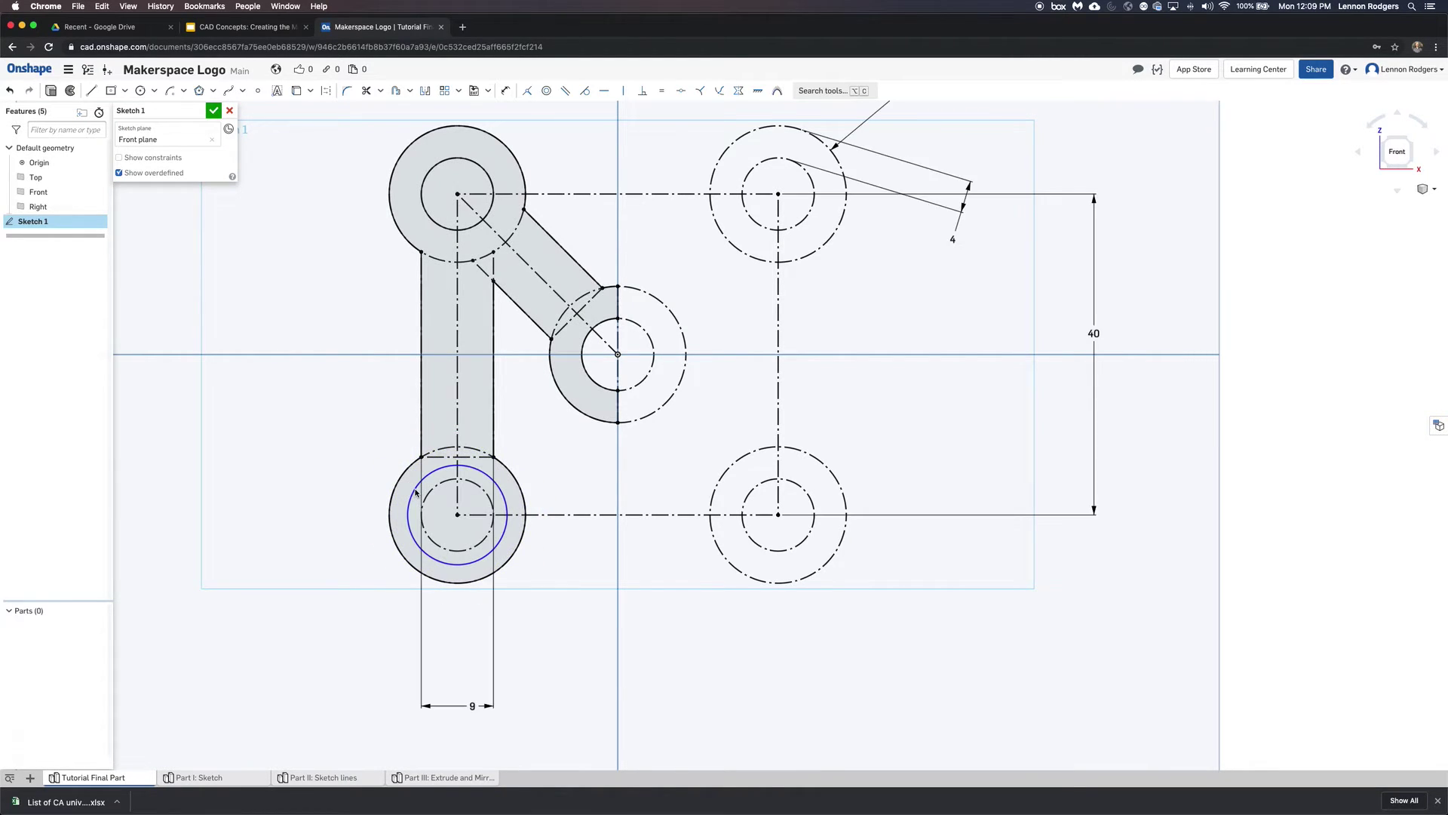
pyautogui.click(416, 492)
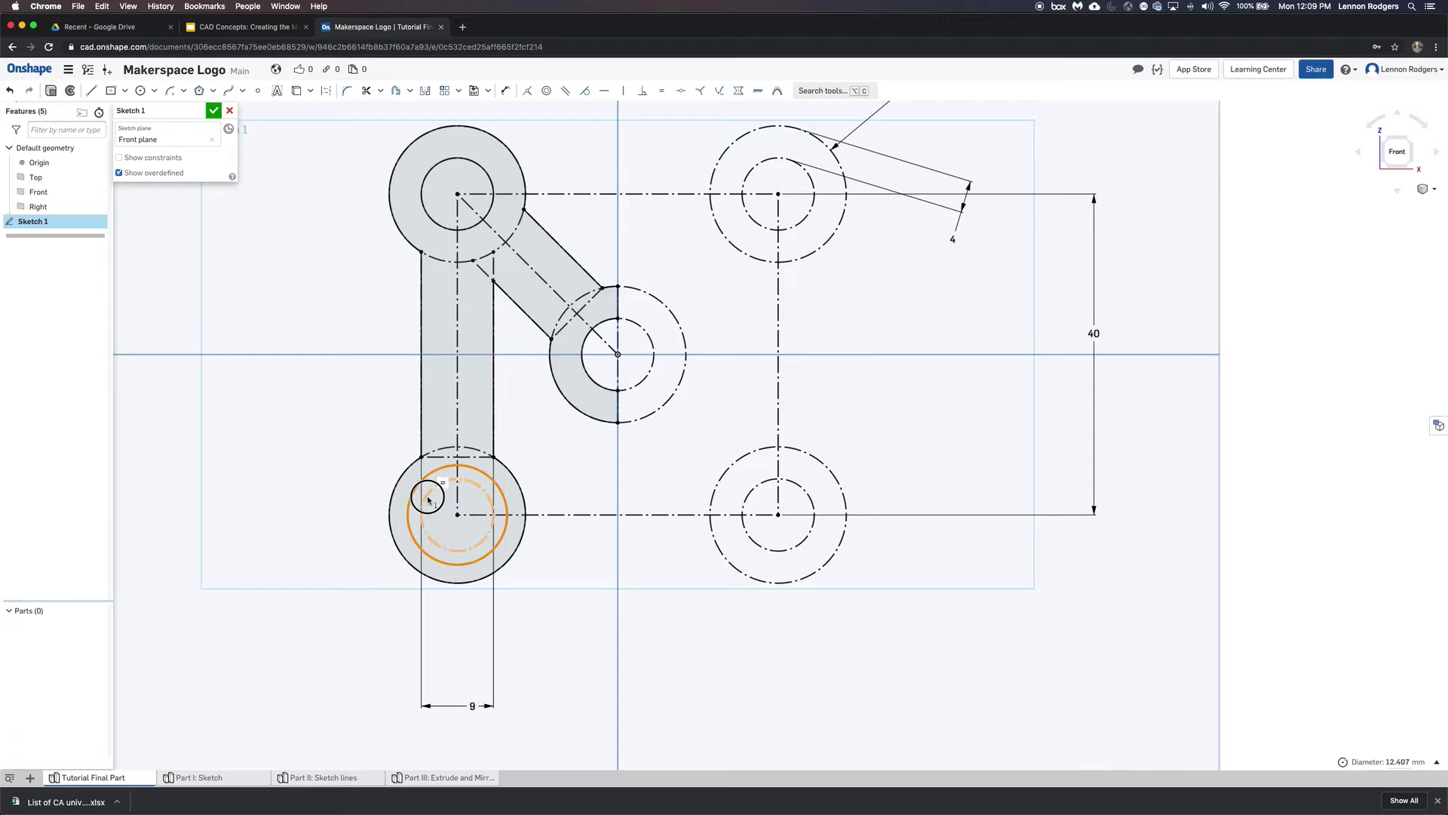
pyautogui.click(486, 172)
pyautogui.click(663, 91)
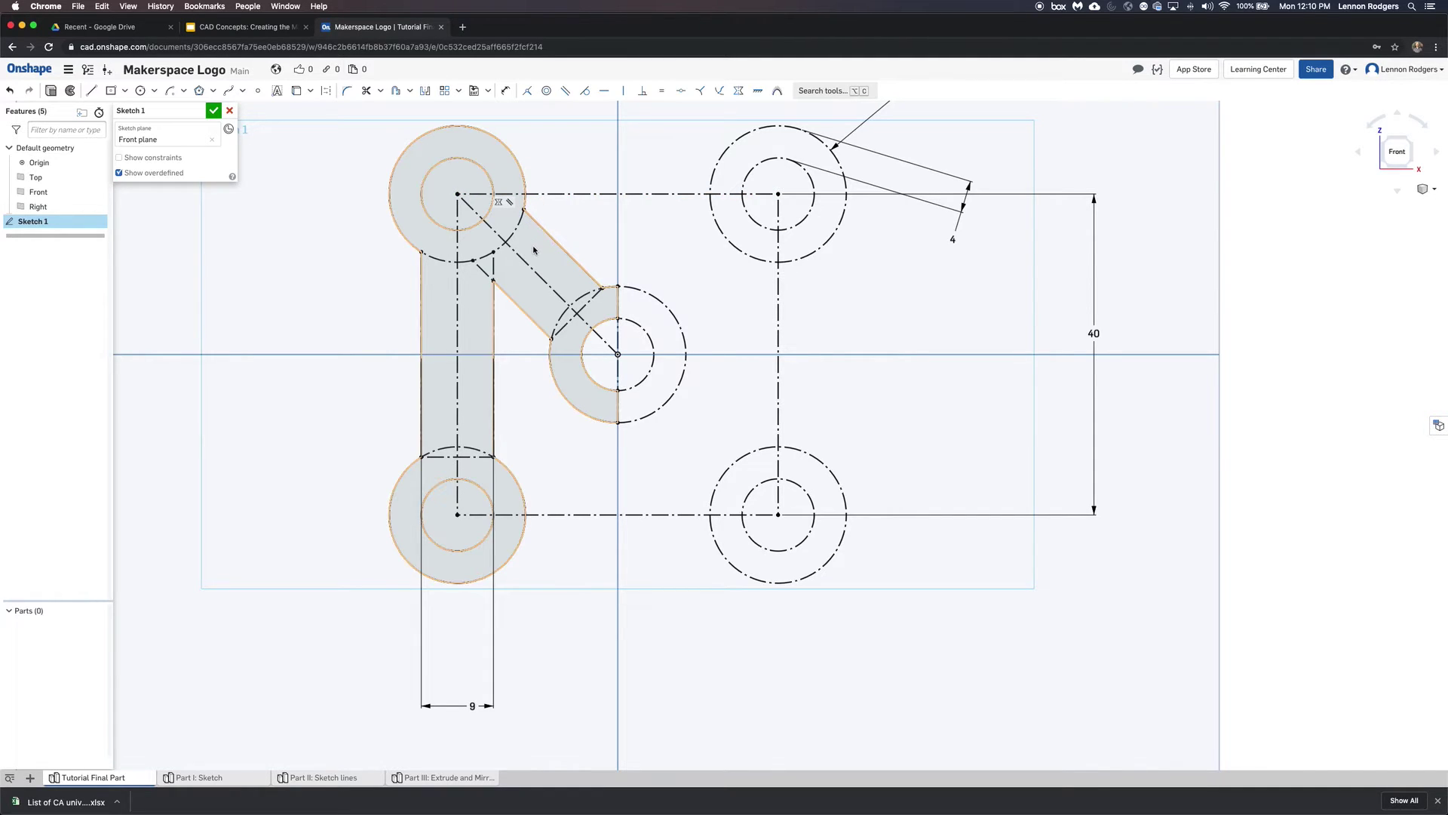
pyautogui.click(214, 112)
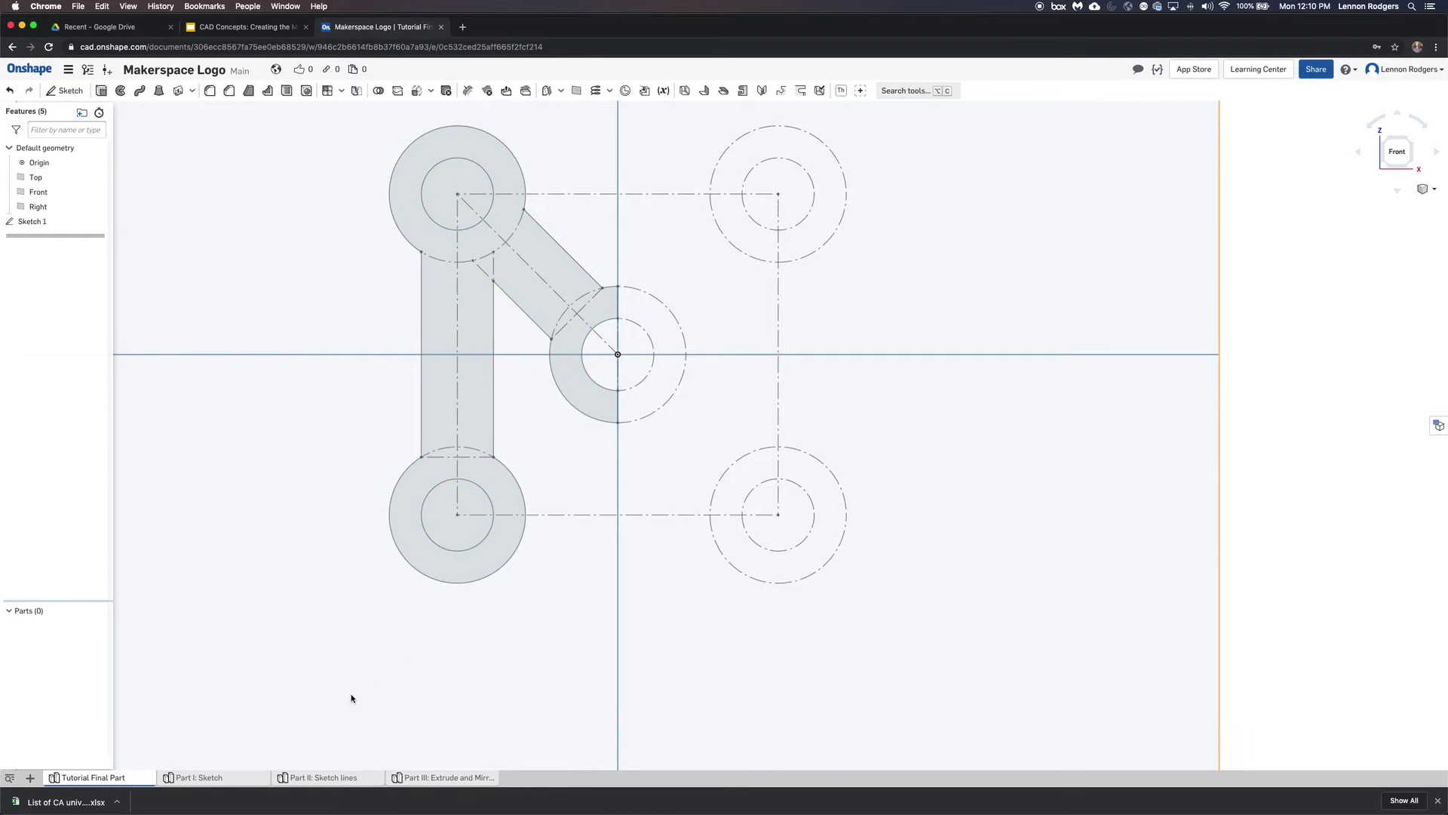
pyautogui.click(226, 778)
pyautogui.click(307, 778)
pyautogui.moveTo(943, 463); pyautogui.dragTo(966, 445, button='right')
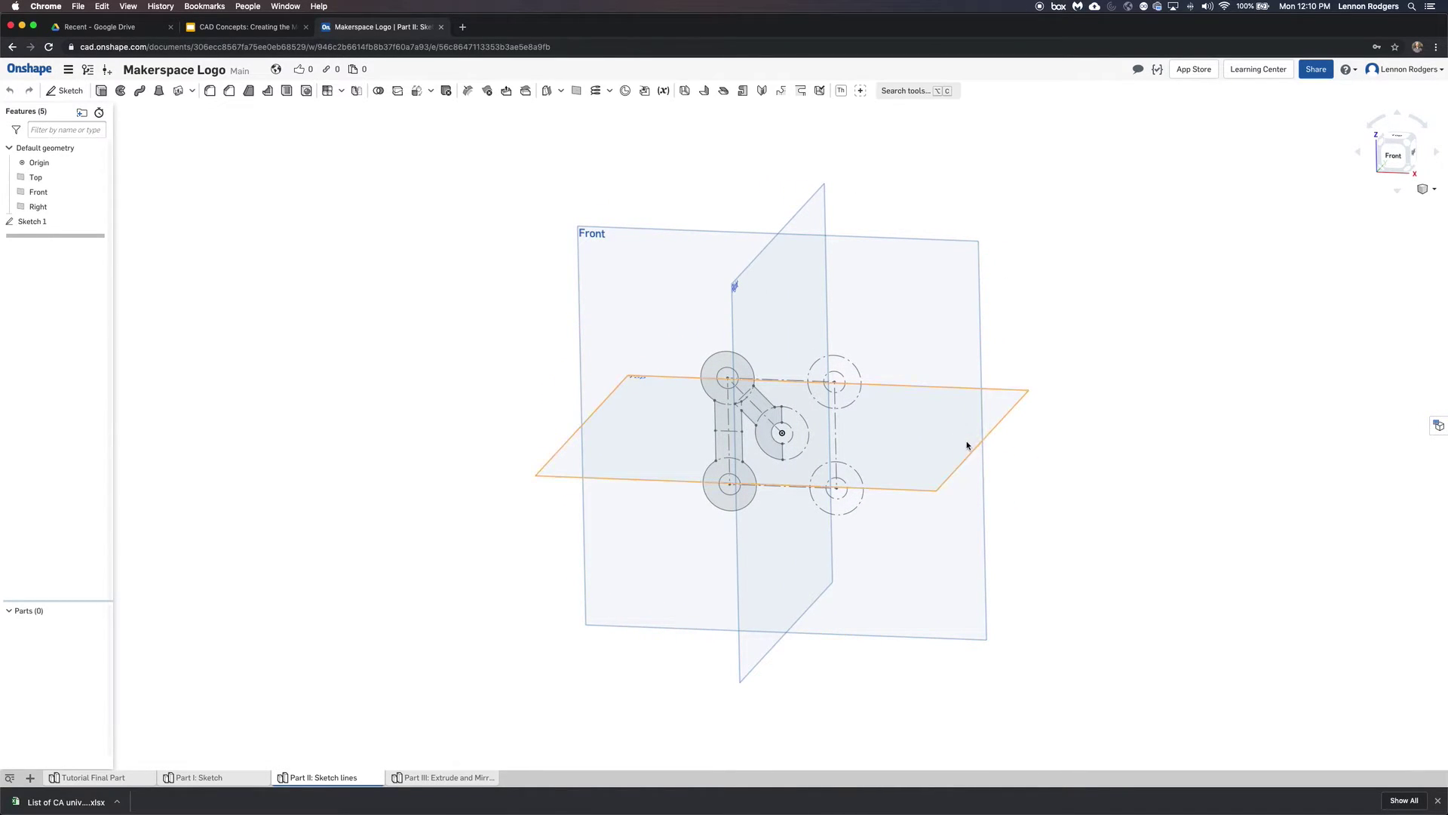
pyautogui.click(123, 777)
# Extrude the shaded half-logo profile of Sketch 1 as a new solid with a blind depth of 10 mm
pyautogui.moveTo(719, 424); pyautogui.dragTo(689, 430, button='right')
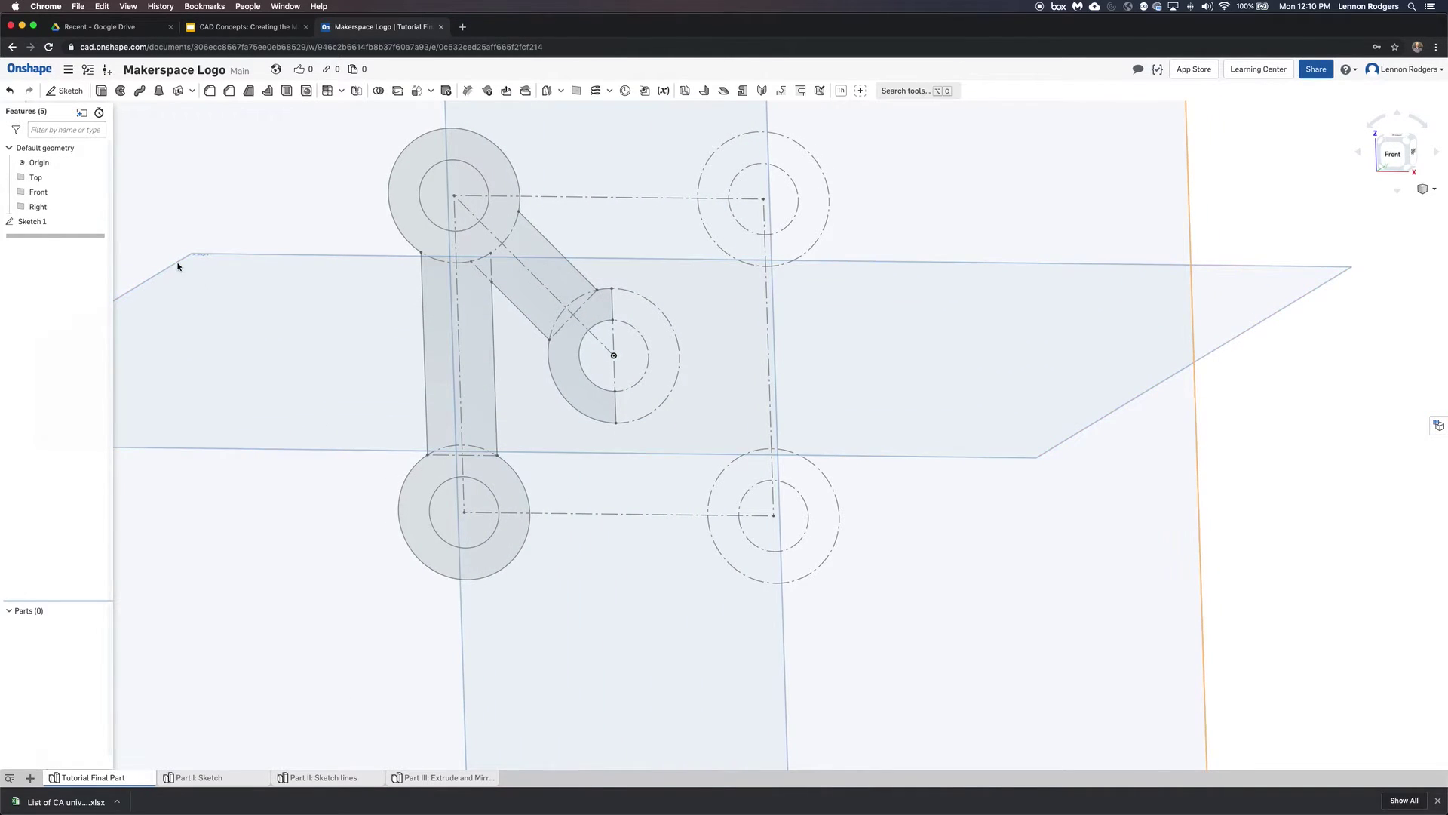
pyautogui.click(101, 91)
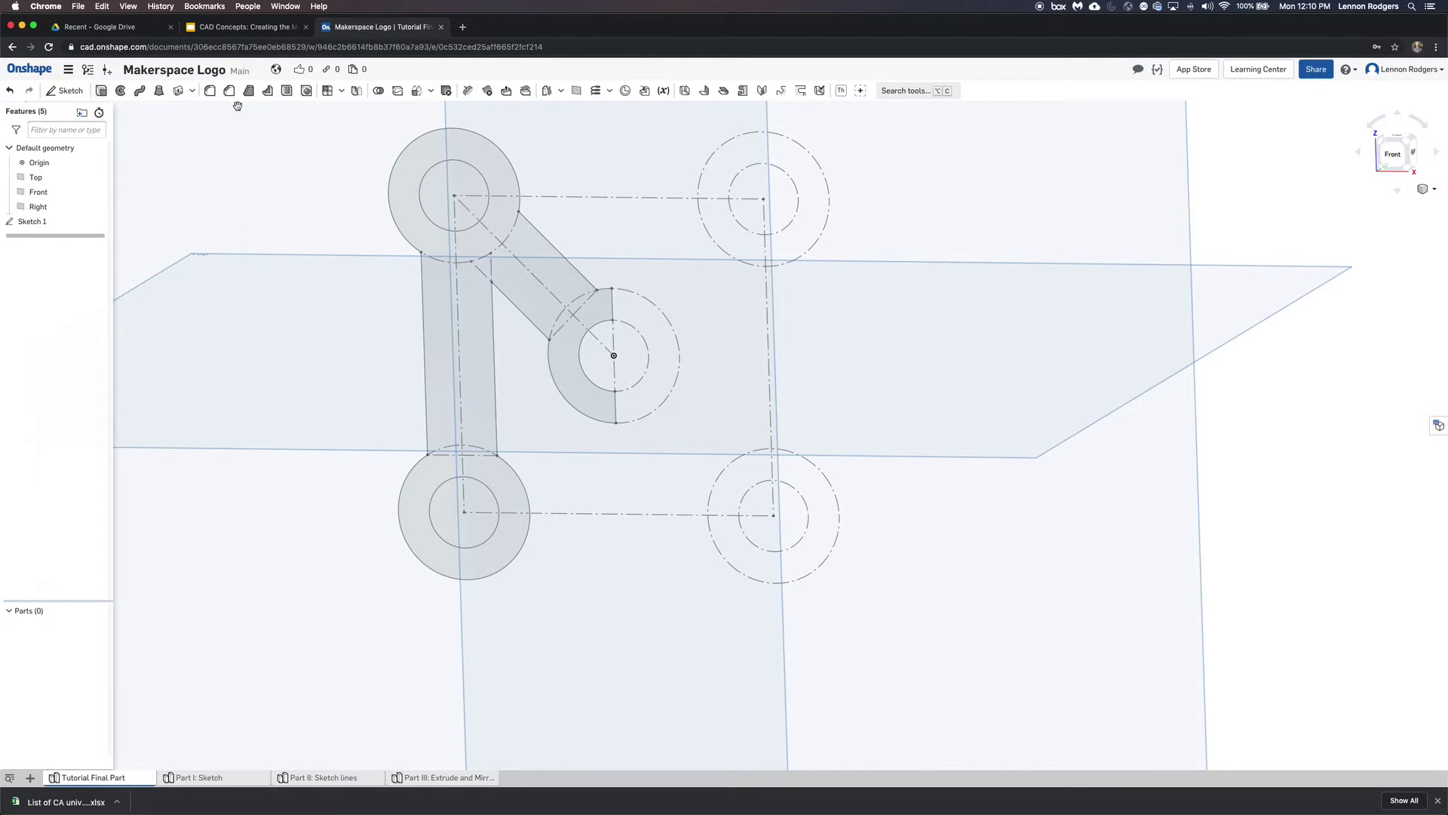
pyautogui.click(418, 162)
pyautogui.moveTo(417, 337)
pyautogui.mouseDown(button='right')
pyautogui.moveTo(463, 335)
pyautogui.moveTo(428, 340)
pyautogui.mouseUp(button='right')
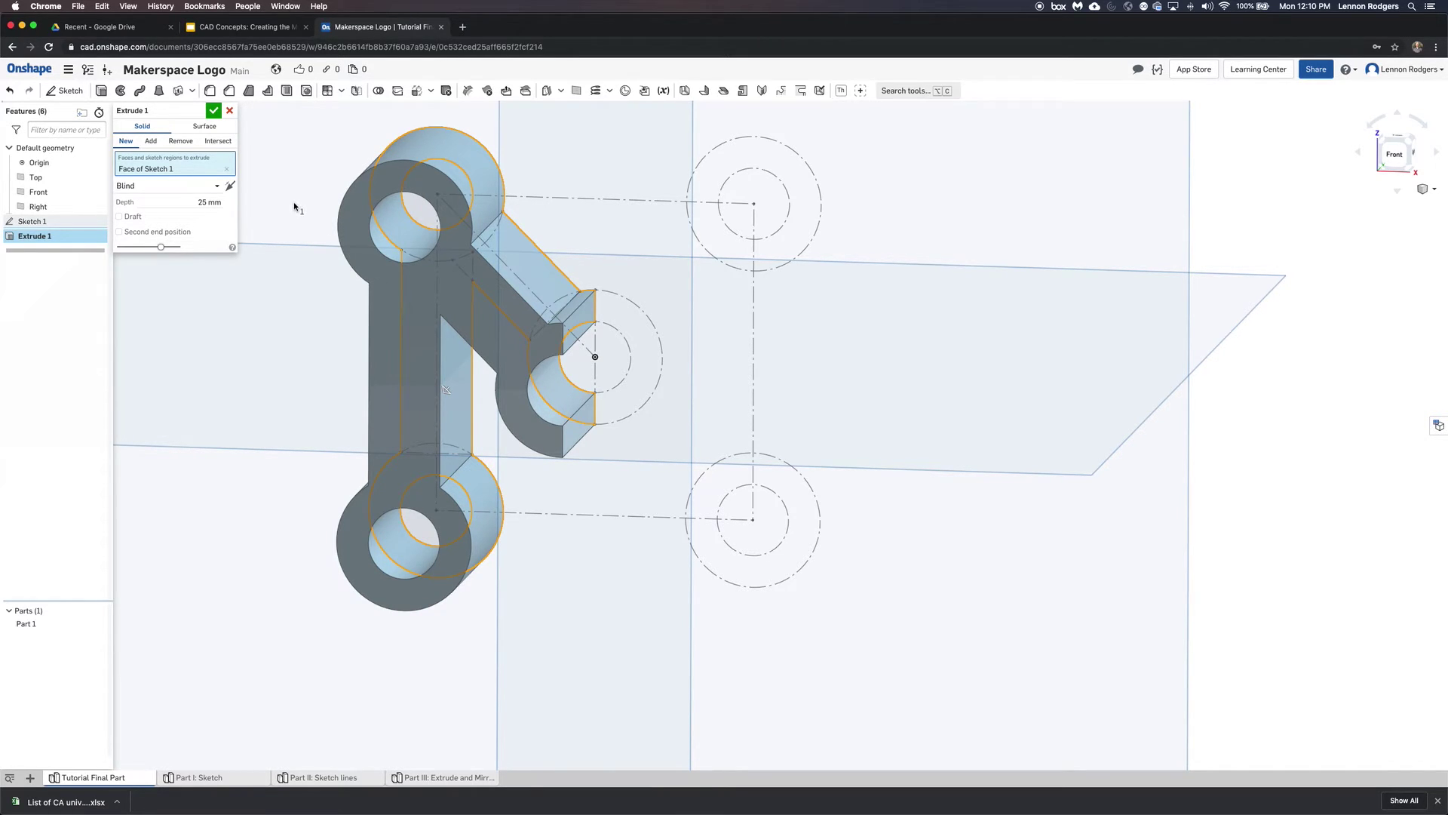
pyautogui.click(202, 202)
pyautogui.write('10mm')
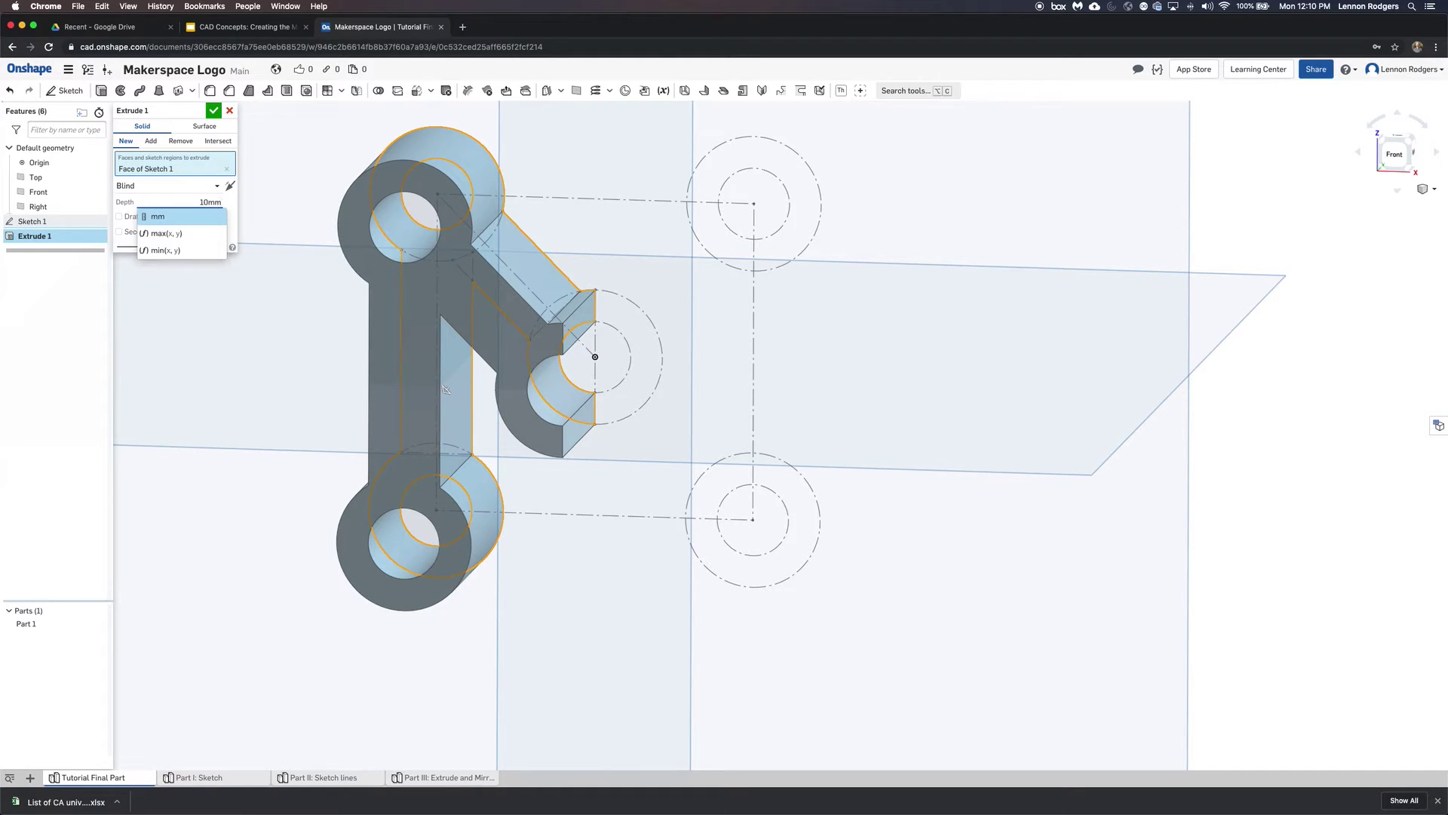
pyautogui.press('Return')
pyautogui.click(213, 111)
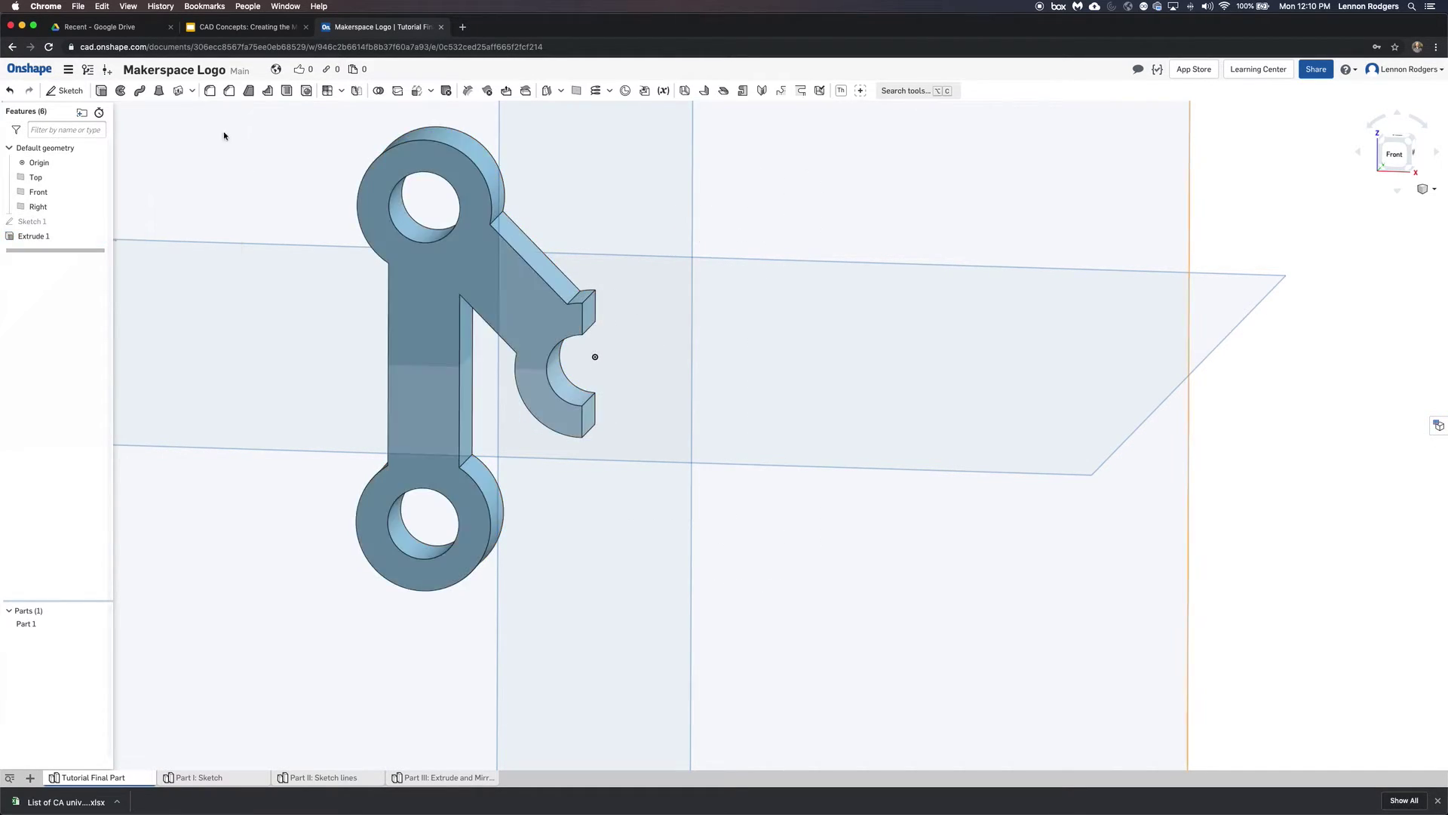
# Mirror the extruded half-logo part about the Right plane using a part mirror
pyautogui.click(46, 237)
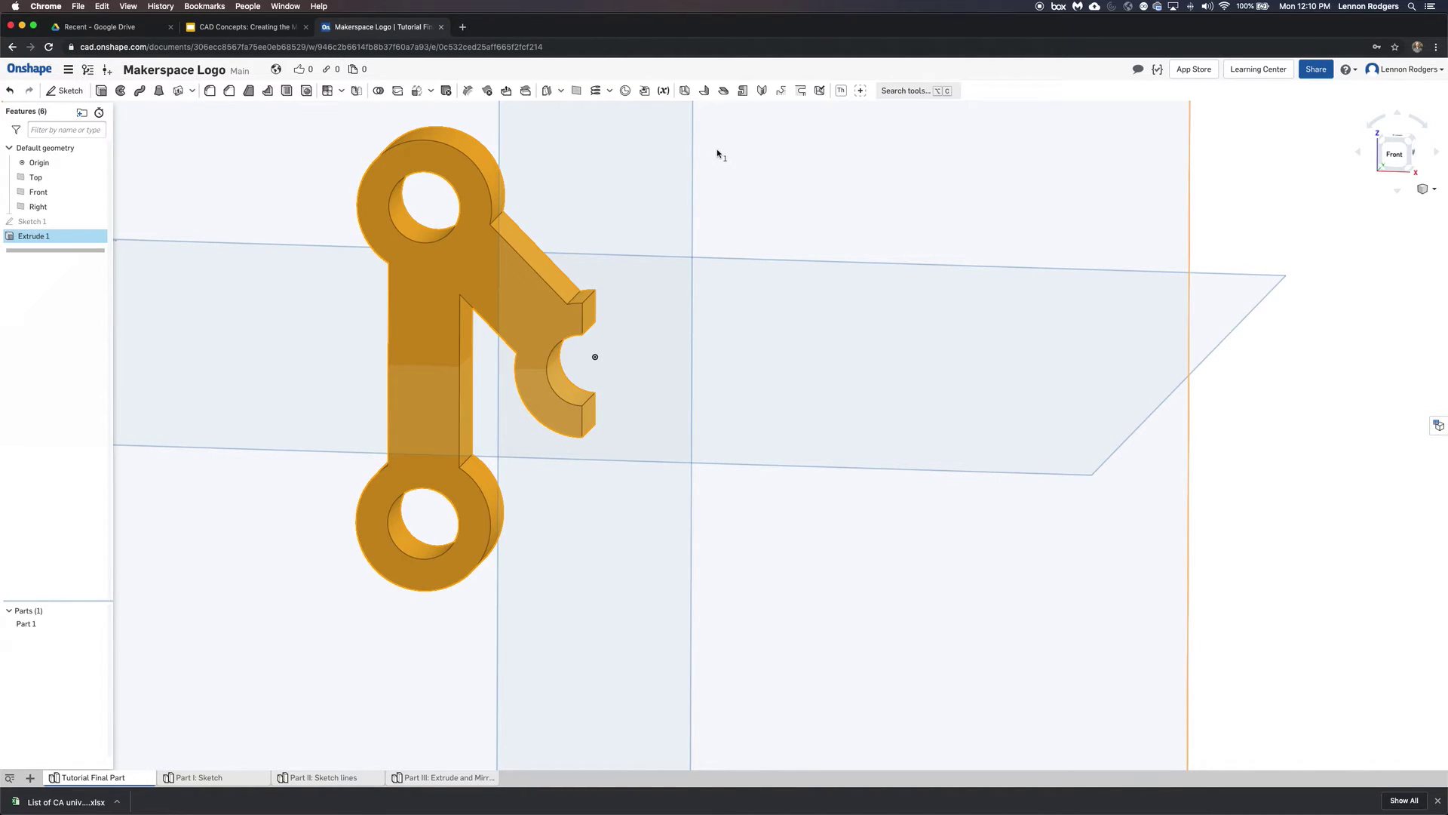
pyautogui.scroll(-3, 717, 154)
pyautogui.moveTo(711, 162); pyautogui.dragTo(691, 310, button='middle')
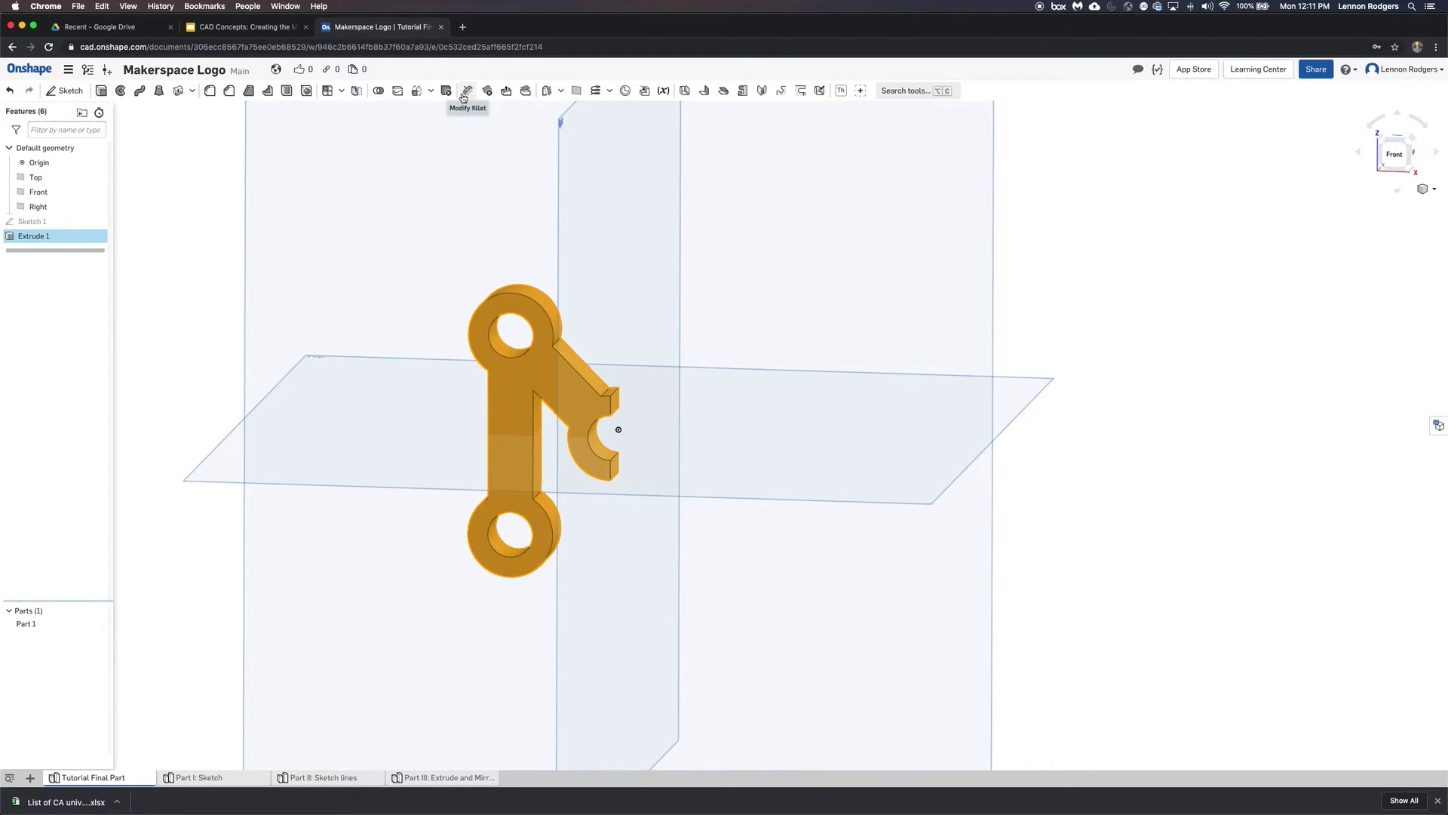
pyautogui.click(357, 91)
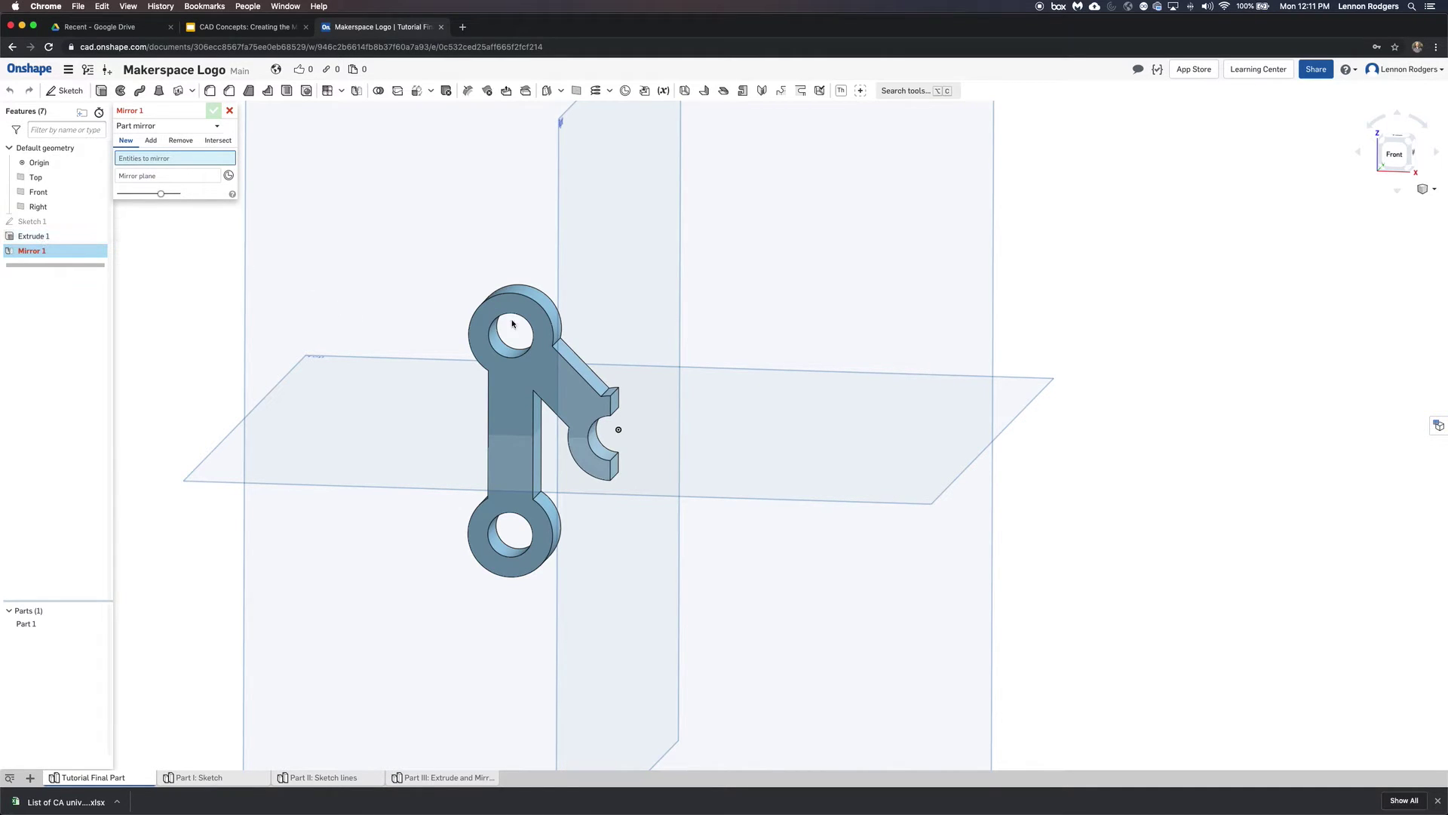
pyautogui.click(536, 320)
pyautogui.scroll(-3, 491, 233)
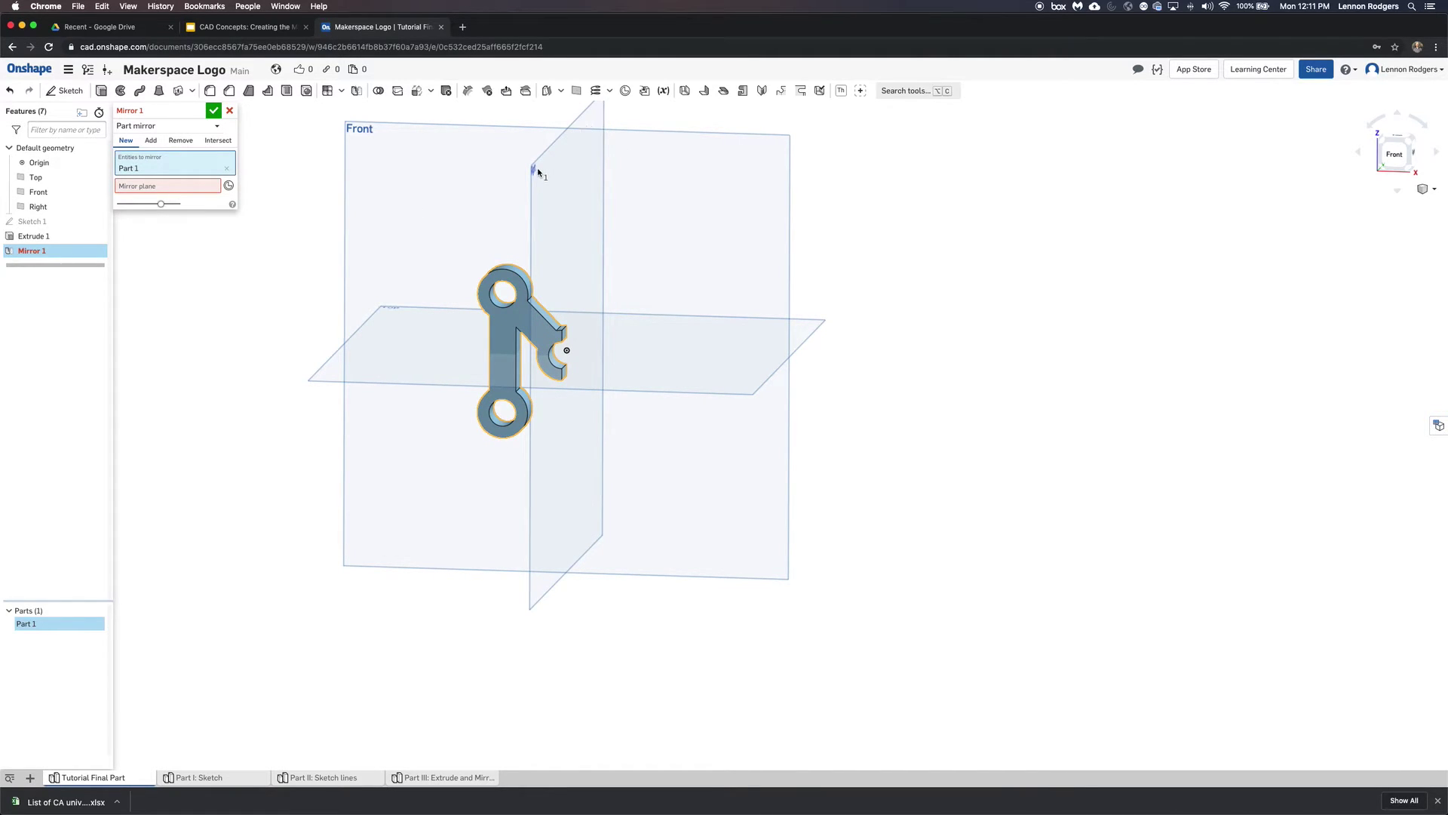
pyautogui.moveTo(557, 174); pyautogui.dragTo(485, 252, button='right')
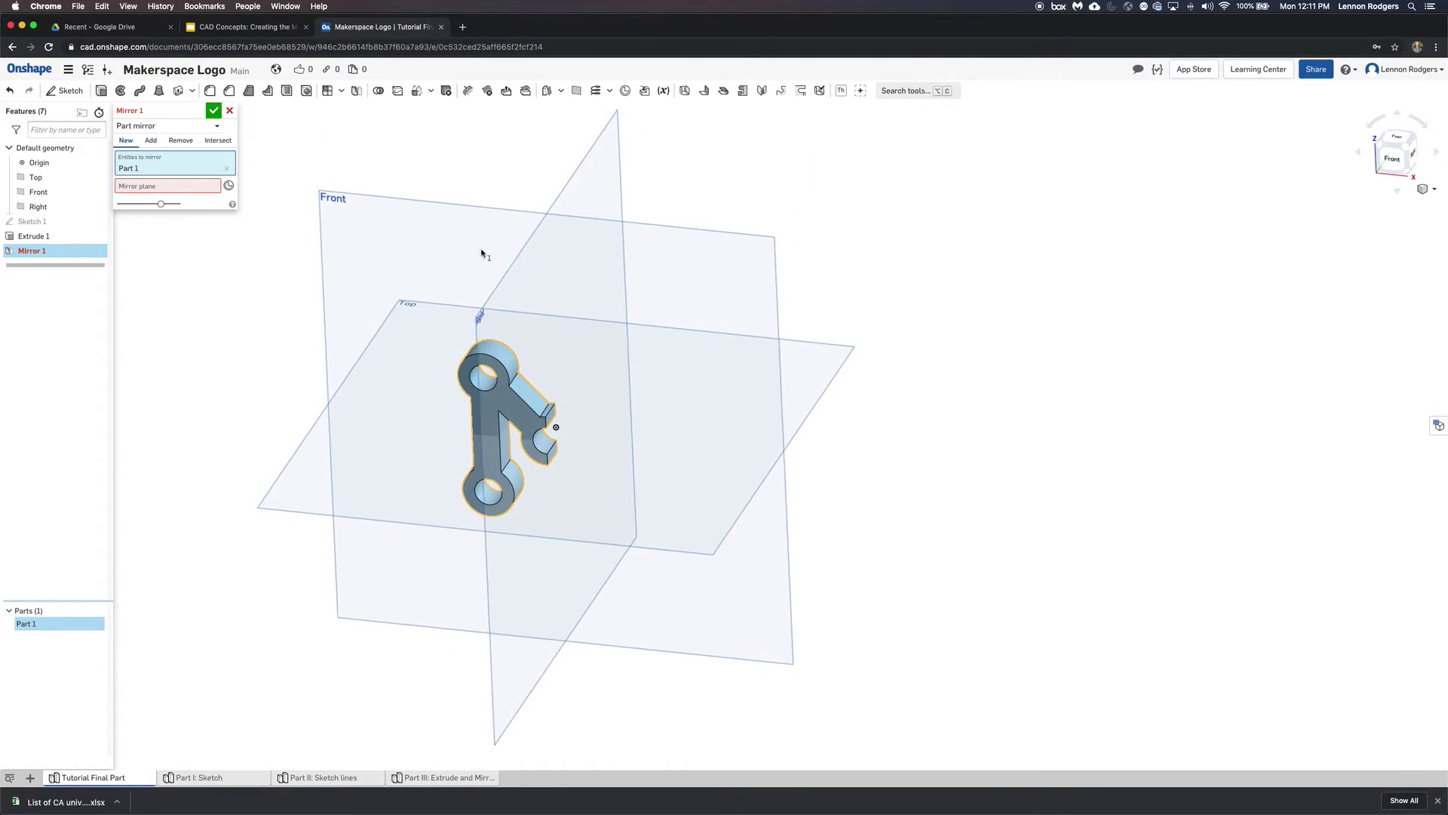
pyautogui.click(188, 186)
pyautogui.click(565, 194)
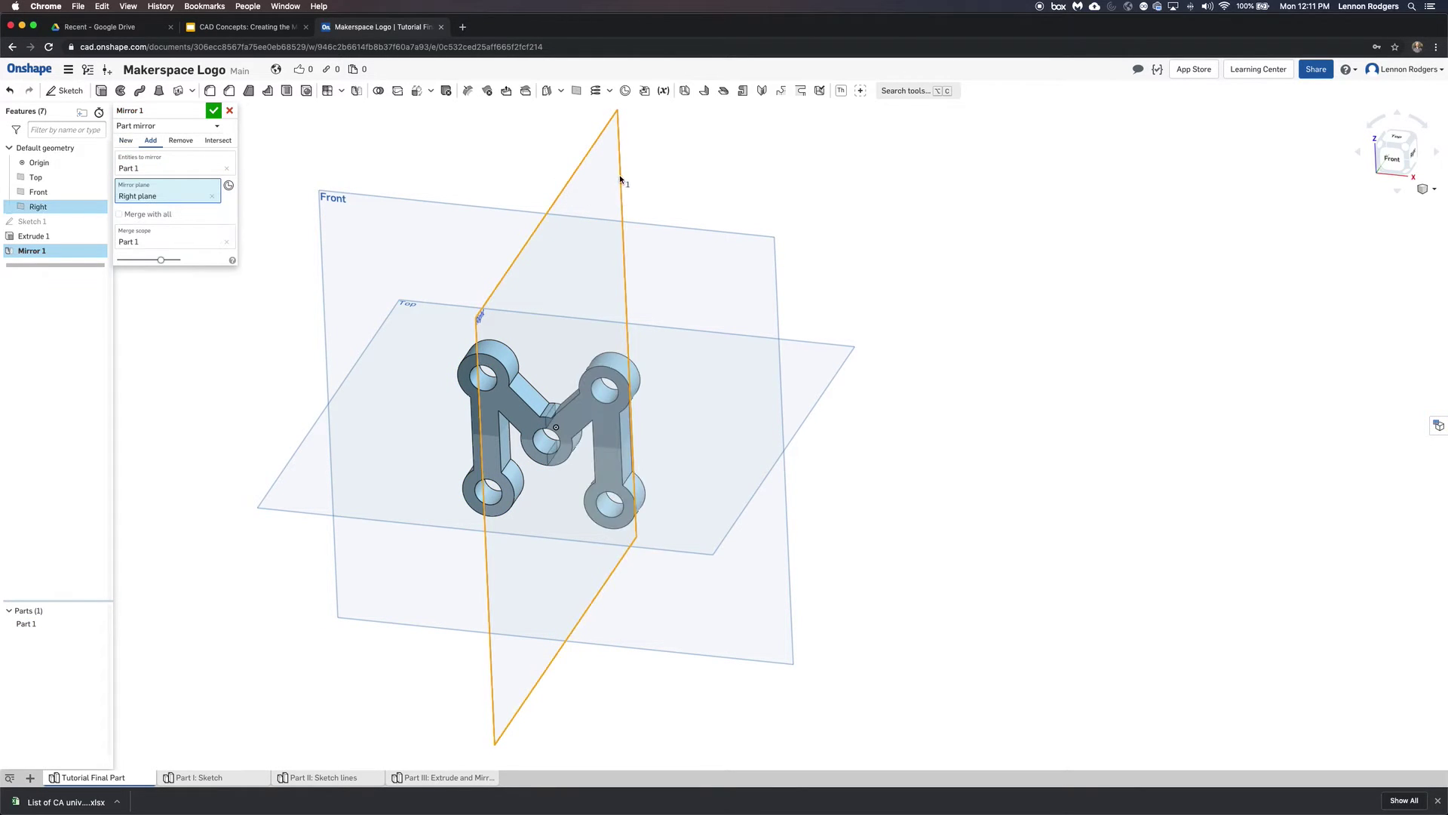
# Enable Merge with all for the mirrored half and accept the mirror feature
pyautogui.moveTo(631, 245); pyautogui.dragTo(672, 256, button='right')
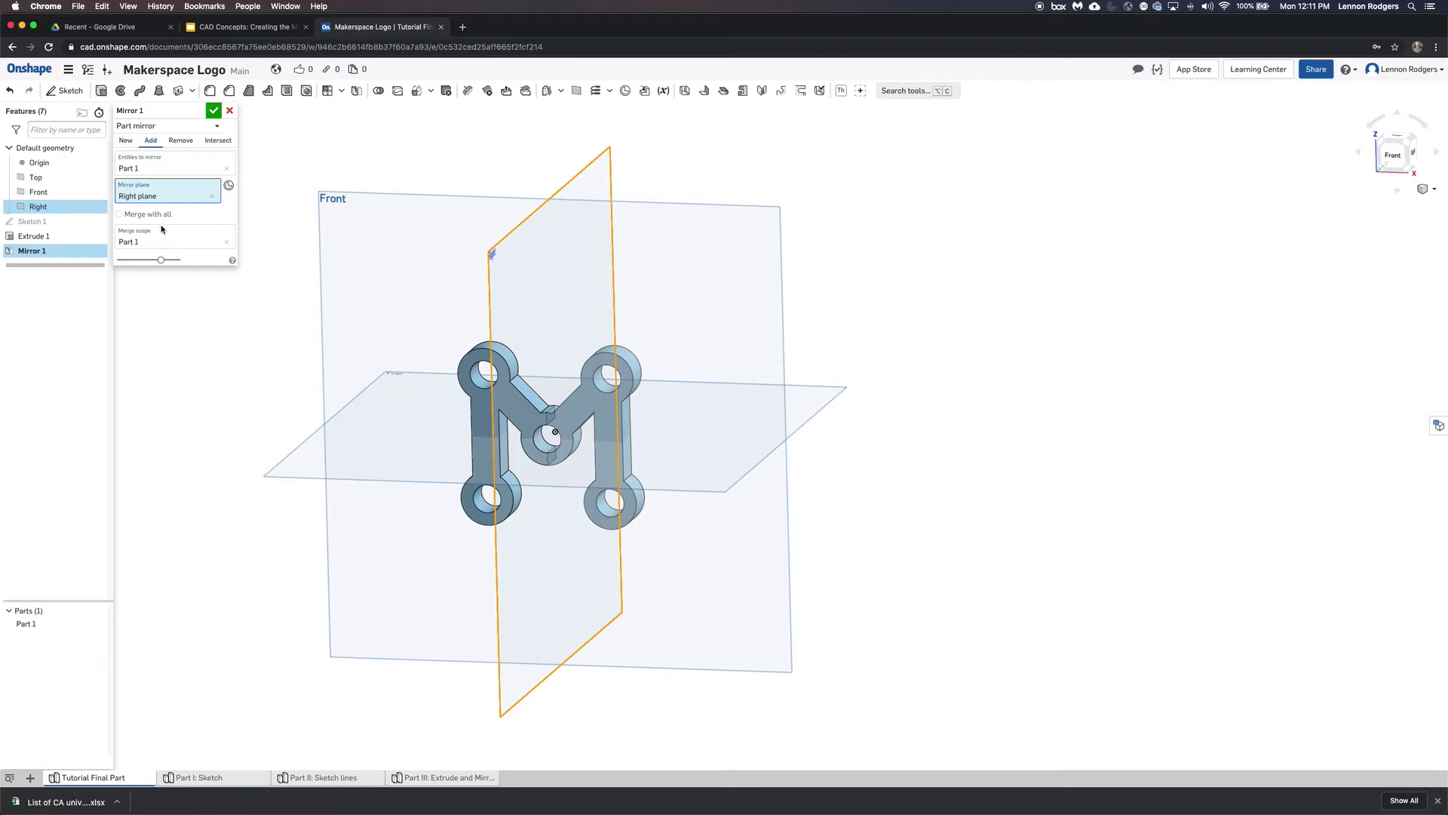
pyautogui.click(119, 215)
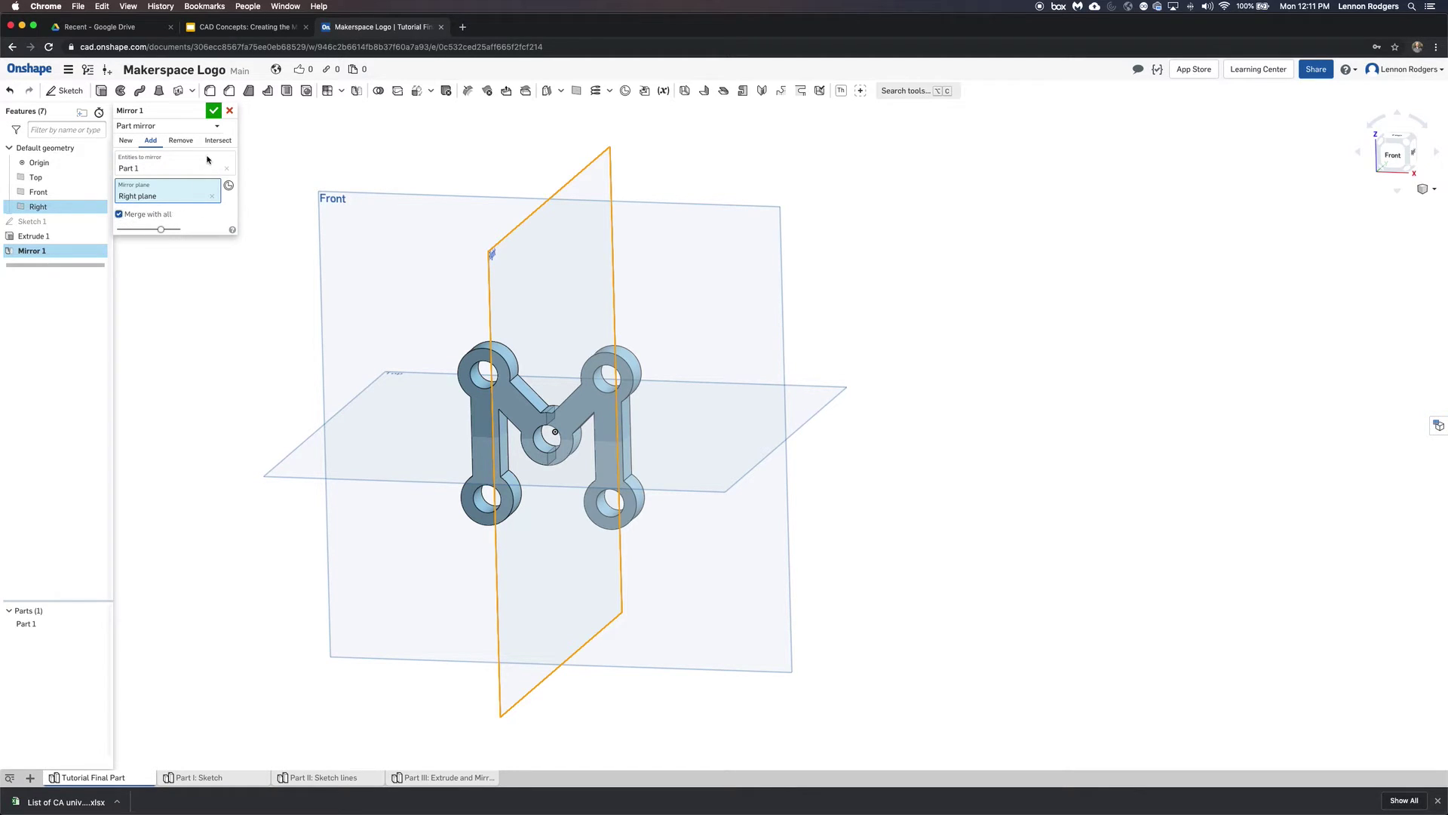
pyautogui.click(213, 110)
pyautogui.moveTo(913, 459)
pyautogui.mouseDown(button='right')
pyautogui.moveTo(928, 437)
pyautogui.moveTo(932, 454)
pyautogui.mouseUp(button='right')
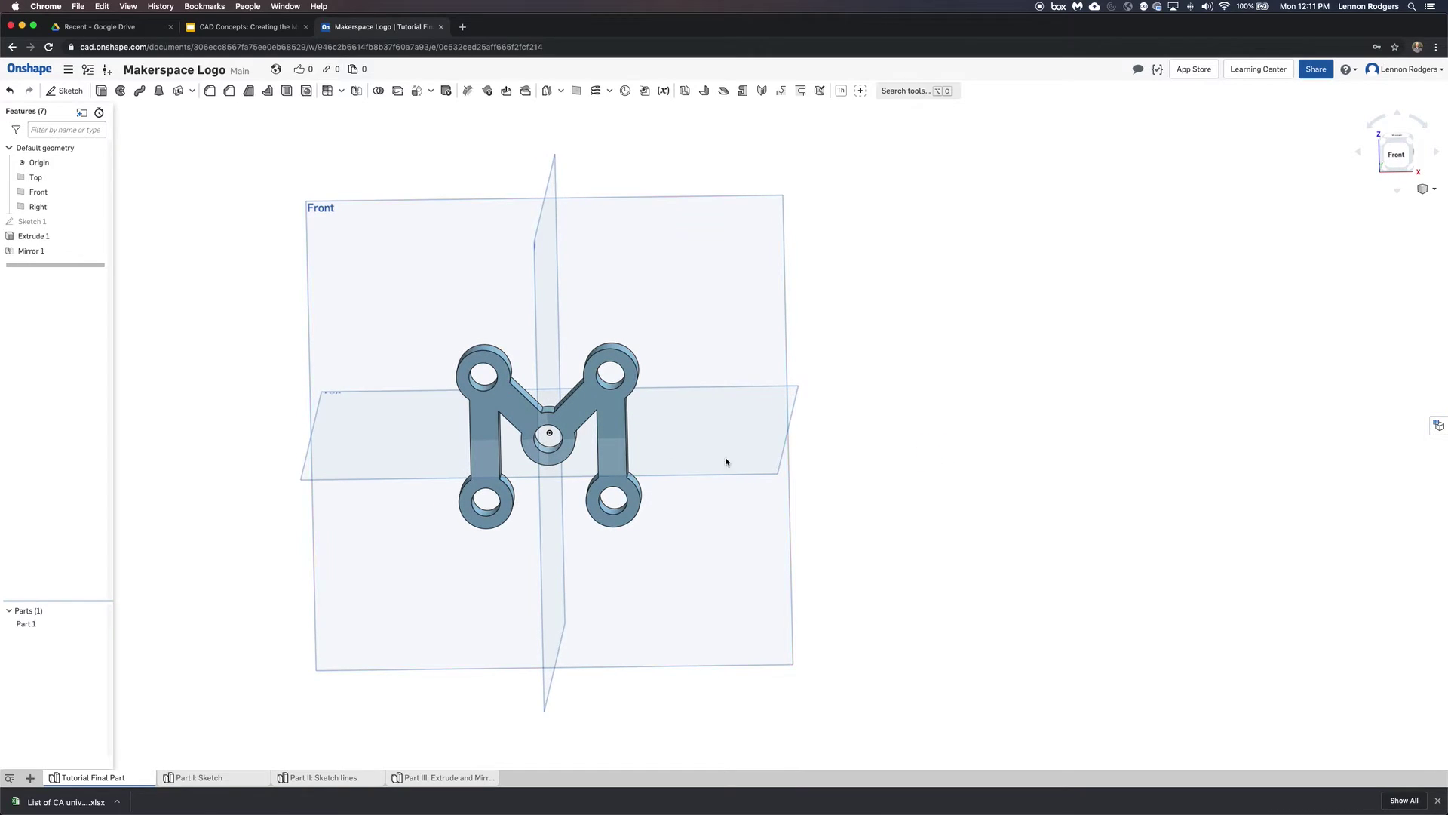
# Edit Sketch 1, setting the vertical spacing between node centers to 50 mm and the outer circle diameter to 19 mm
pyautogui.doubleClick(58, 222)
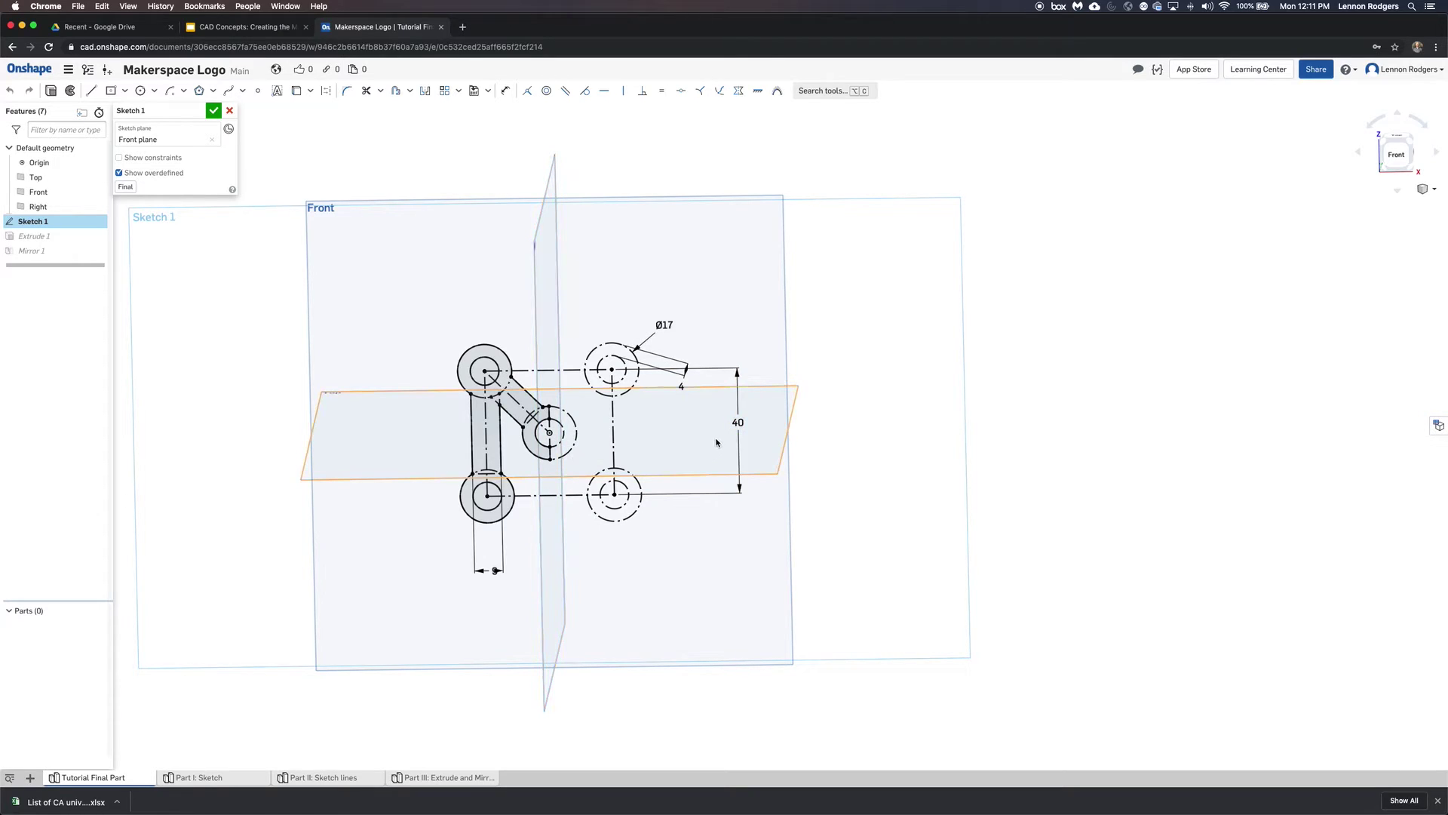
pyautogui.doubleClick(738, 422)
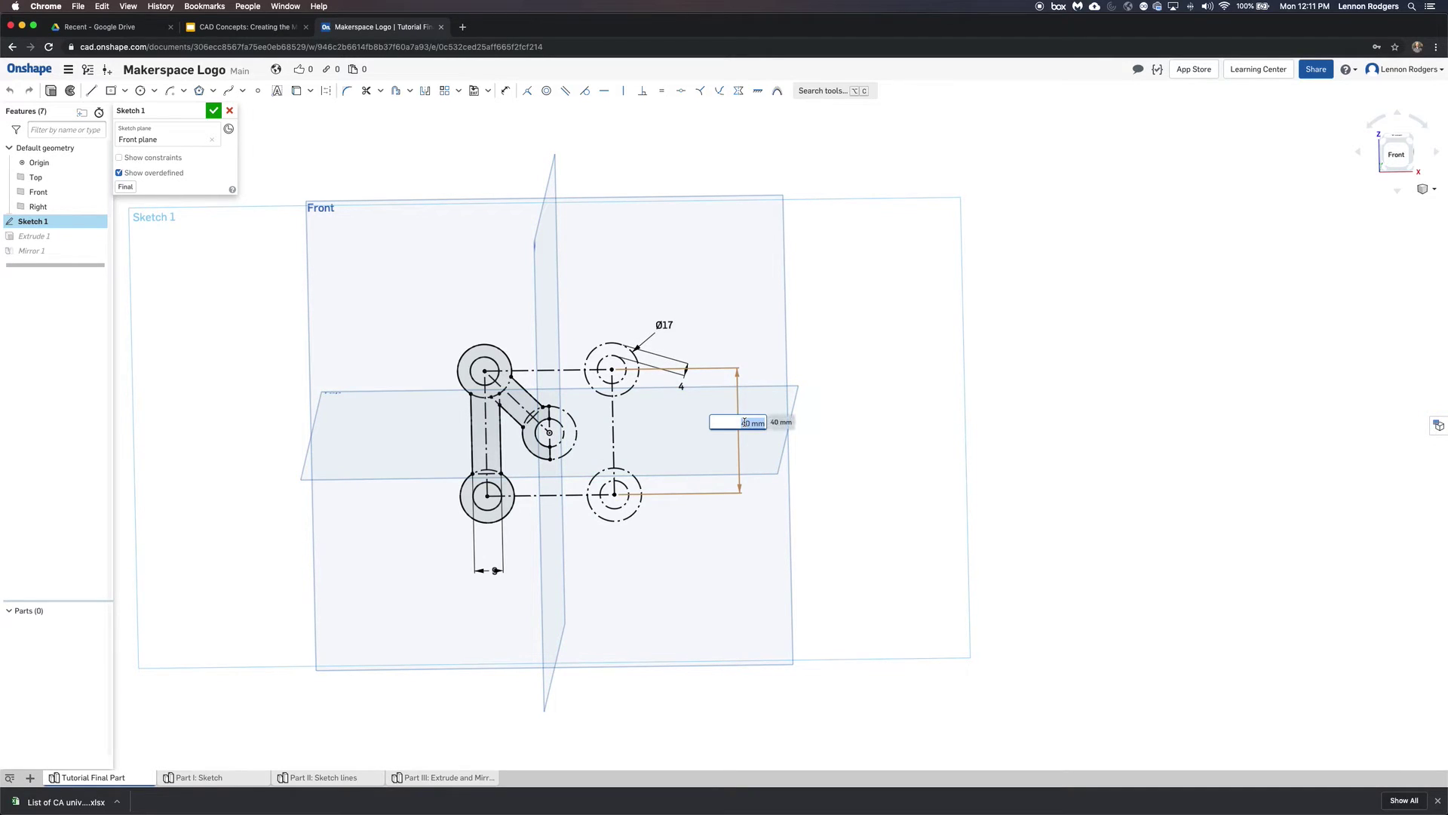
pyautogui.write('50')
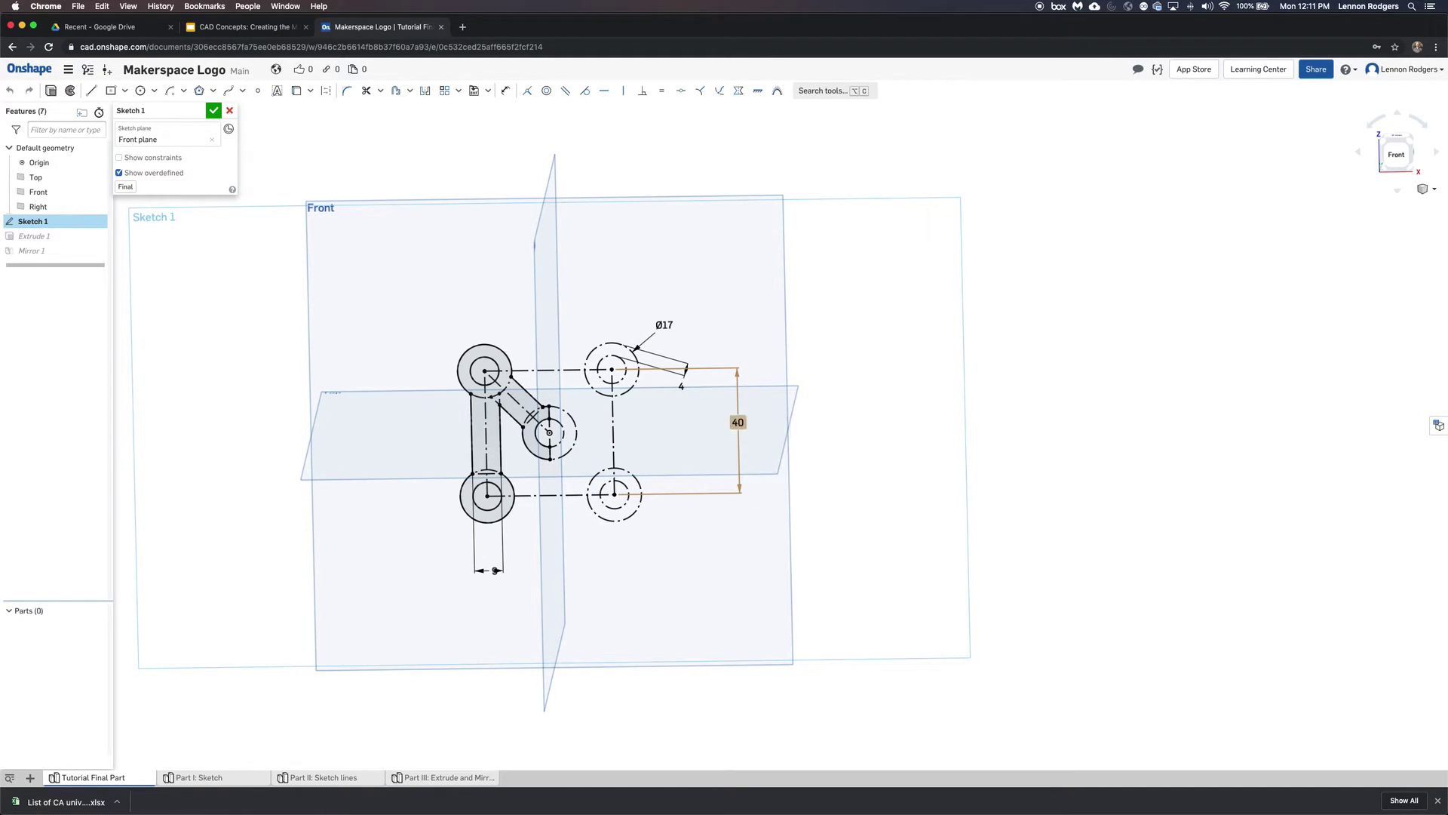
pyautogui.press('Return')
pyautogui.doubleClick(679, 309)
pyautogui.write('19mm')
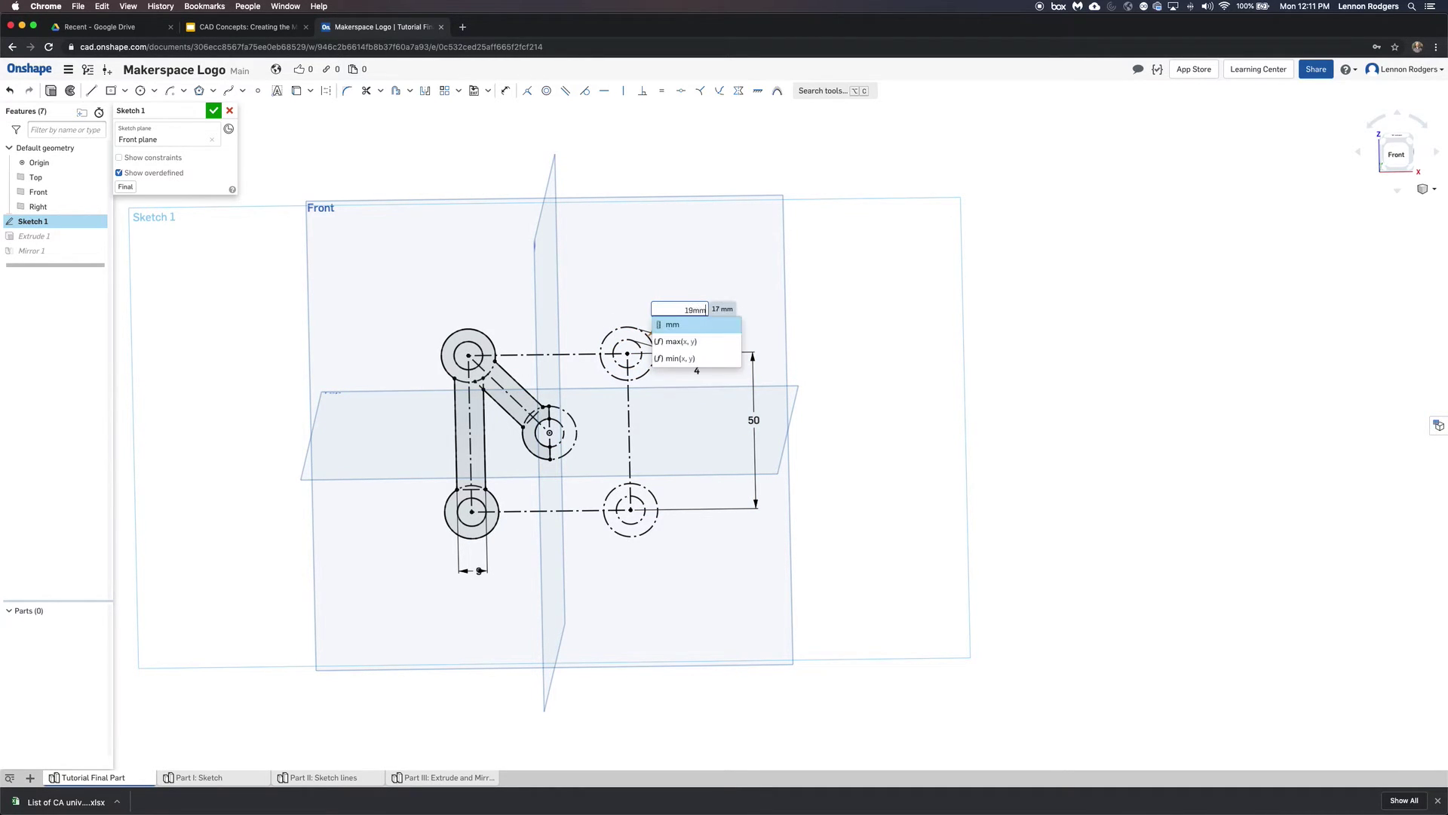
pyautogui.press('Return')
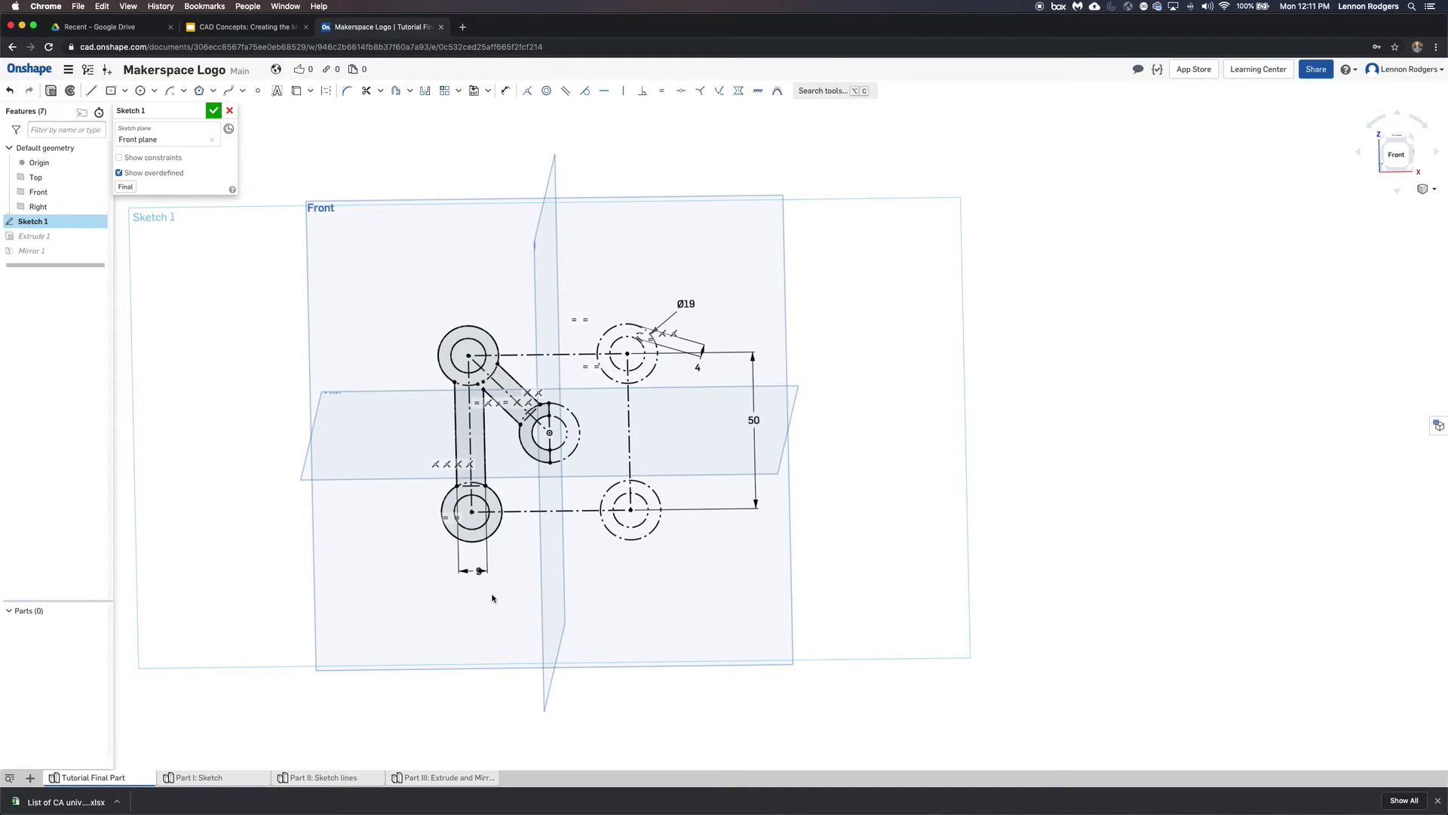
# Set the vertical bar's width to 10 mm and finish editing Sketch 1
pyautogui.doubleClick(480, 571)
pyautogui.write('10mm')
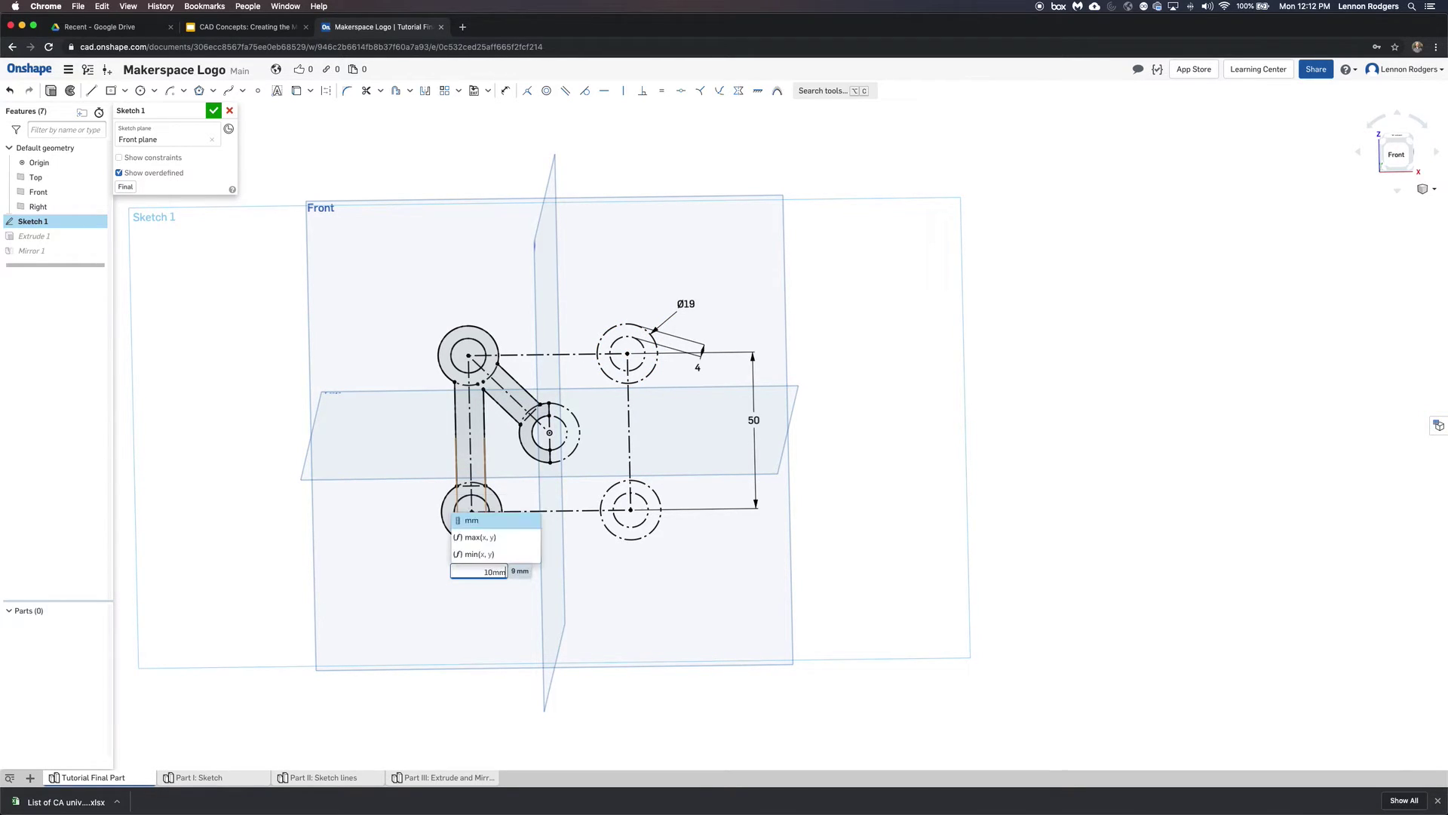
pyautogui.press('Return')
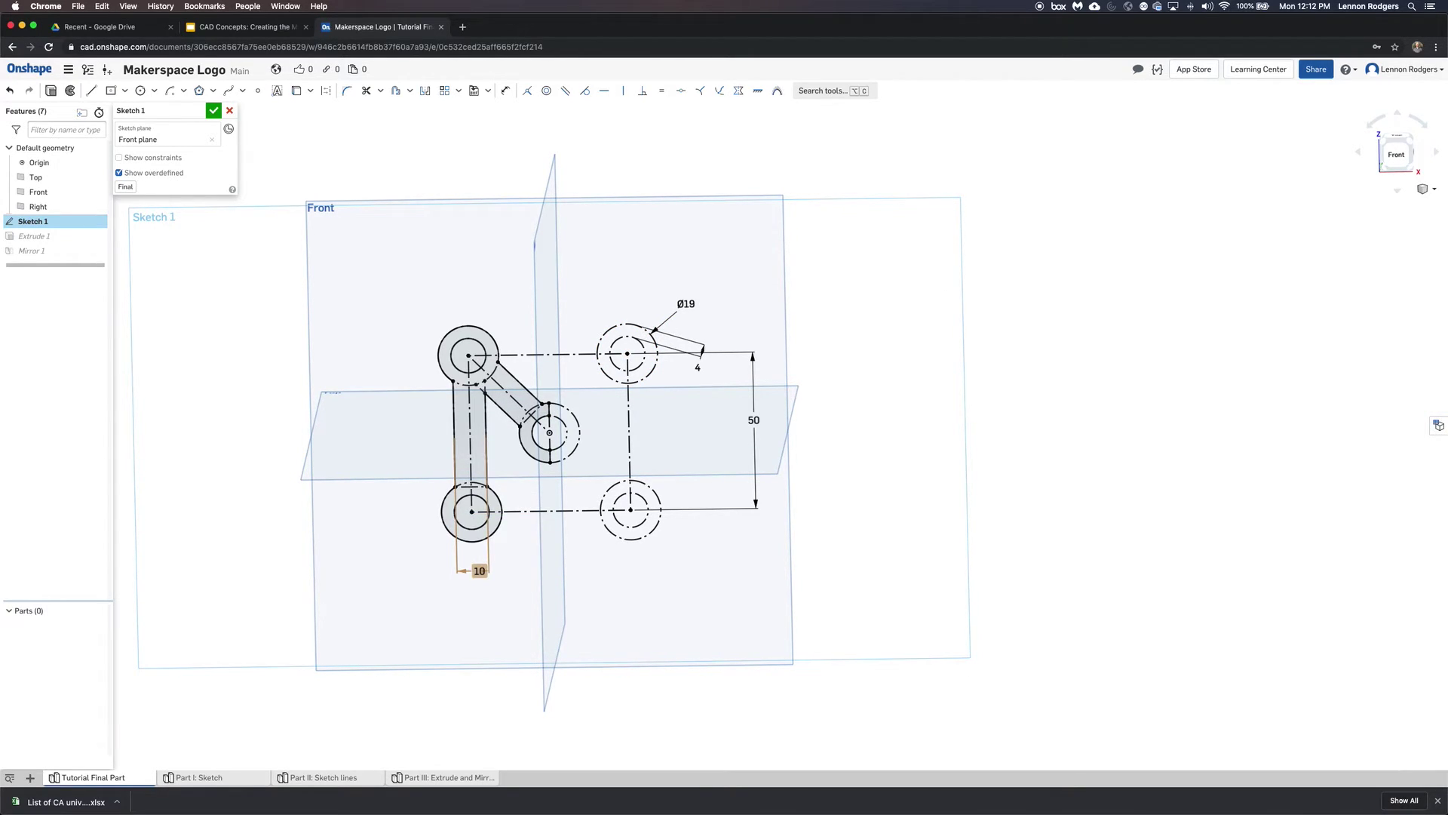
pyautogui.click(214, 110)
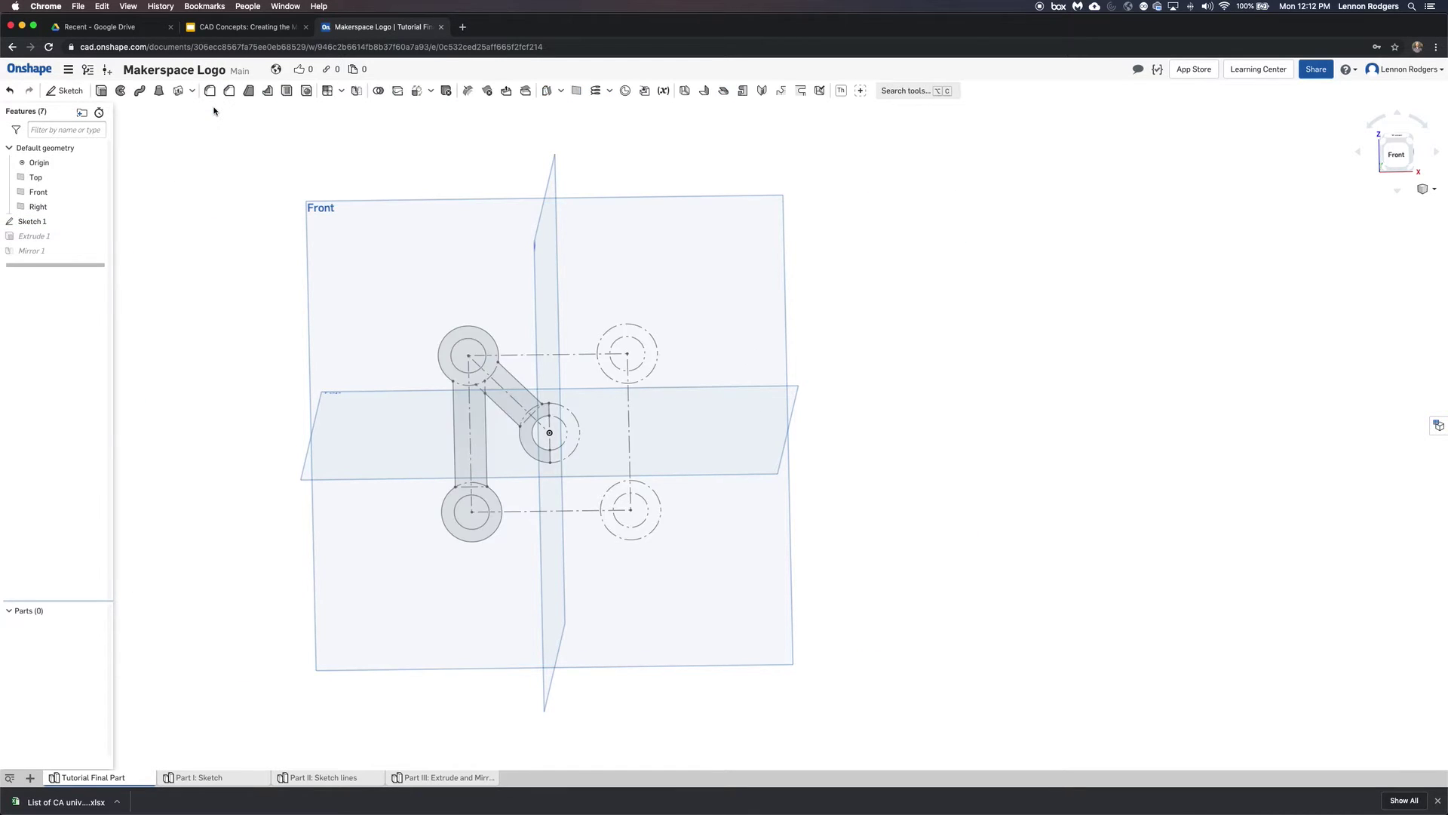
pyautogui.moveTo(744, 339)
pyautogui.mouseDown(button='right')
pyautogui.moveTo(708, 320)
pyautogui.moveTo(751, 337)
pyautogui.moveTo(715, 333)
pyautogui.mouseUp(button='right')
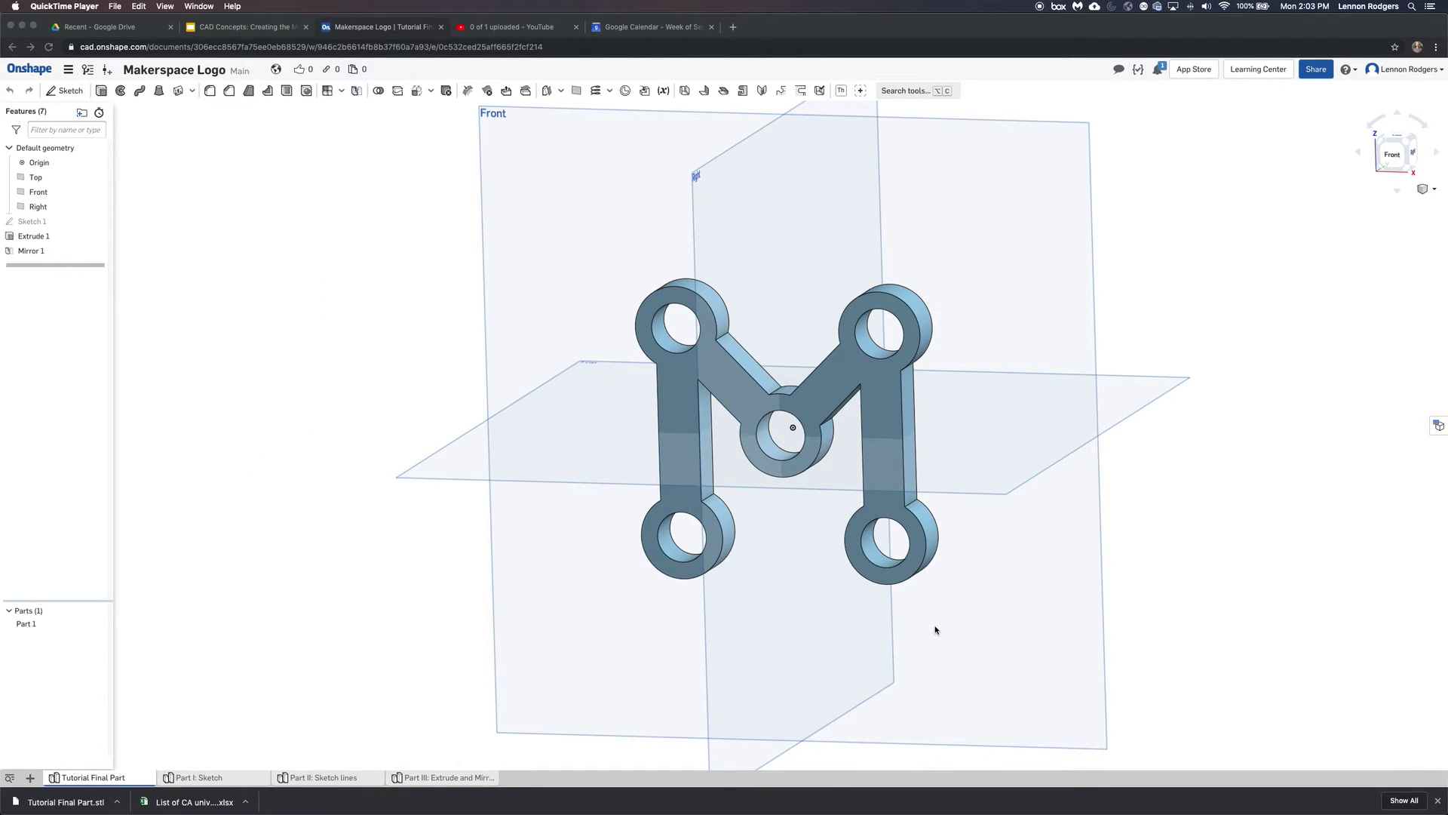
# Export Tutorial Final Part as a binary STL in millimetres at fine resolution, saved to Downloads as Tutorial Final Part (1)
pyautogui.rightClick(117, 779)
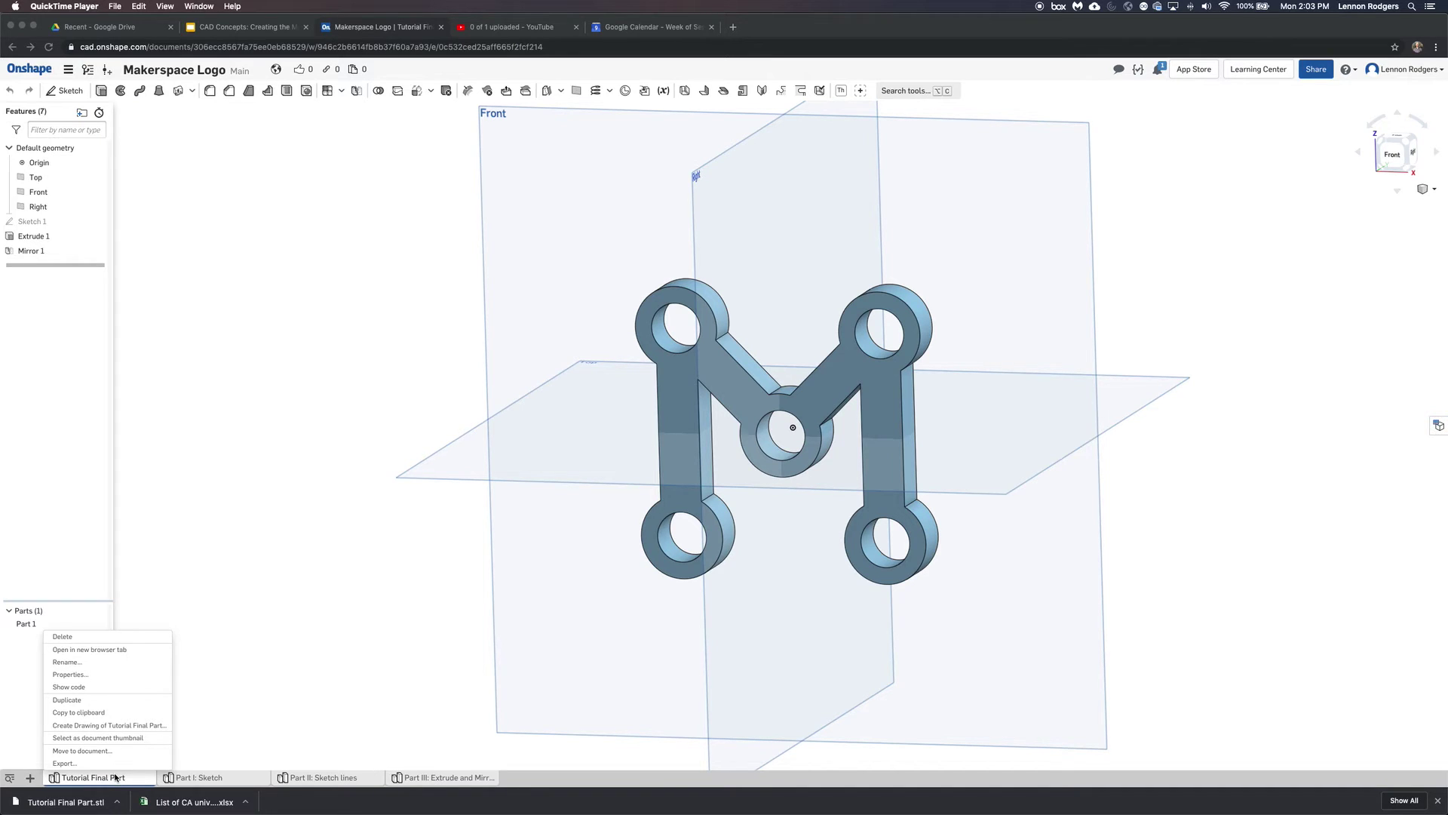
pyautogui.click(68, 764)
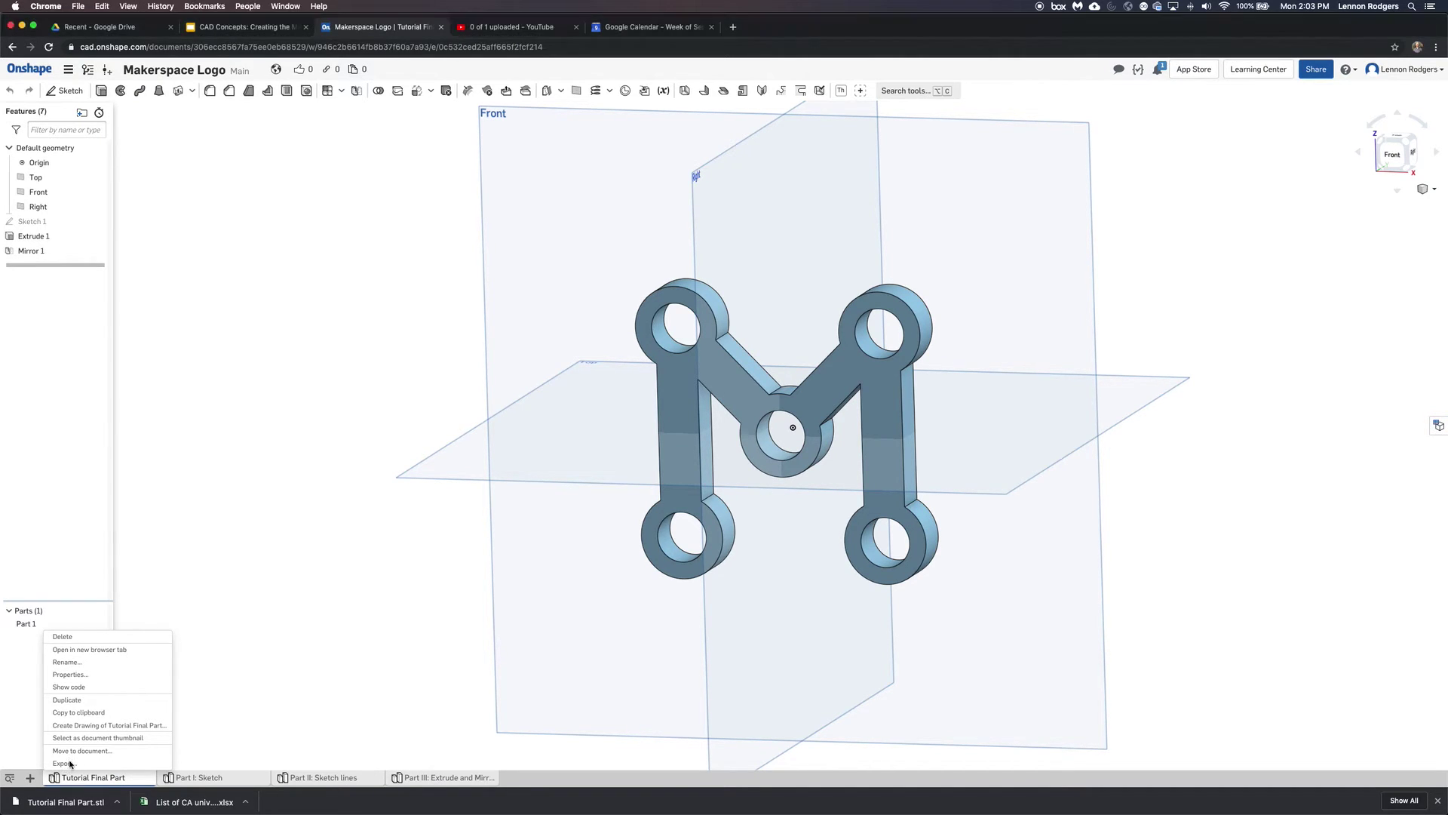
pyautogui.click(67, 763)
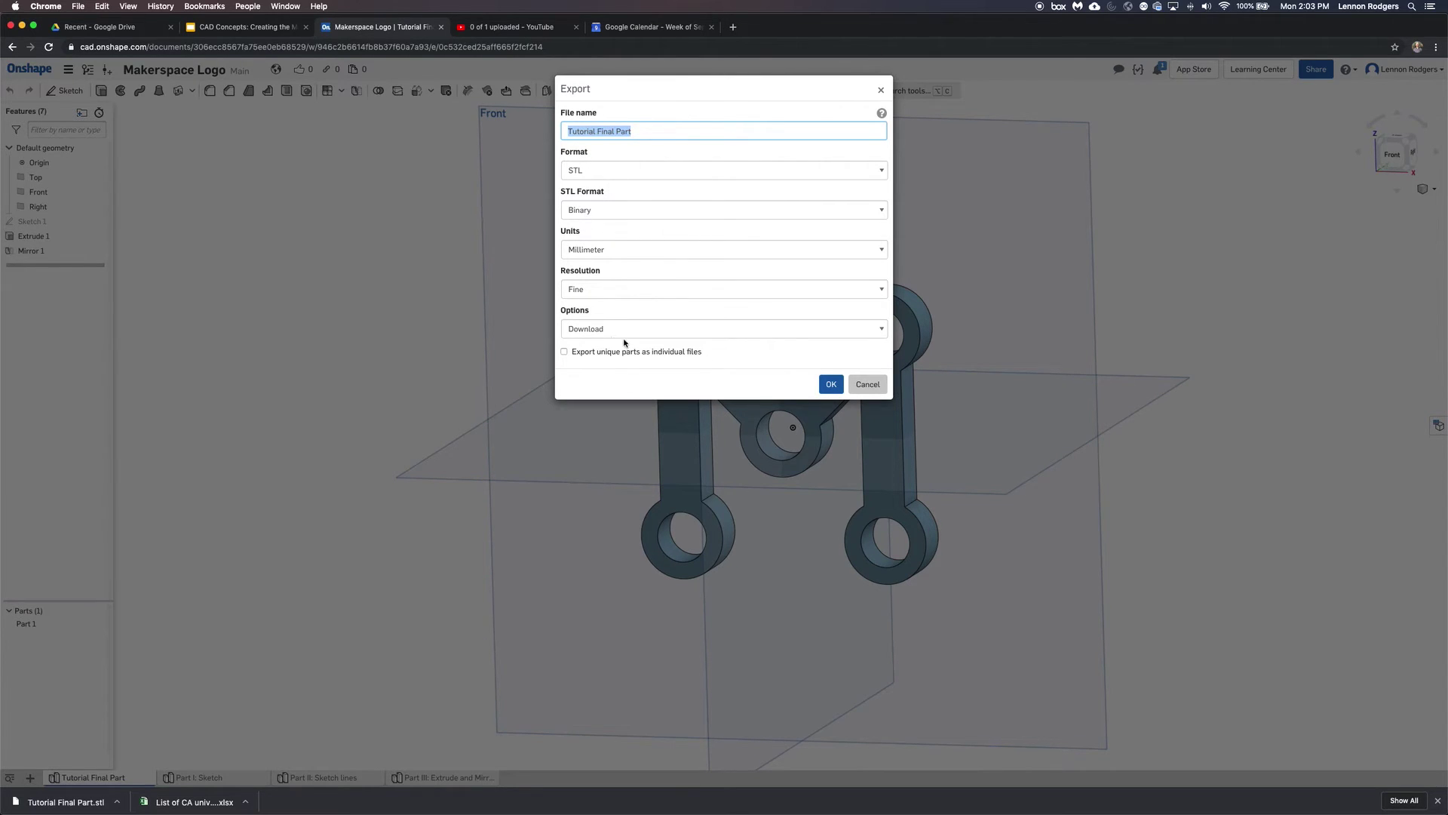
pyautogui.click(830, 384)
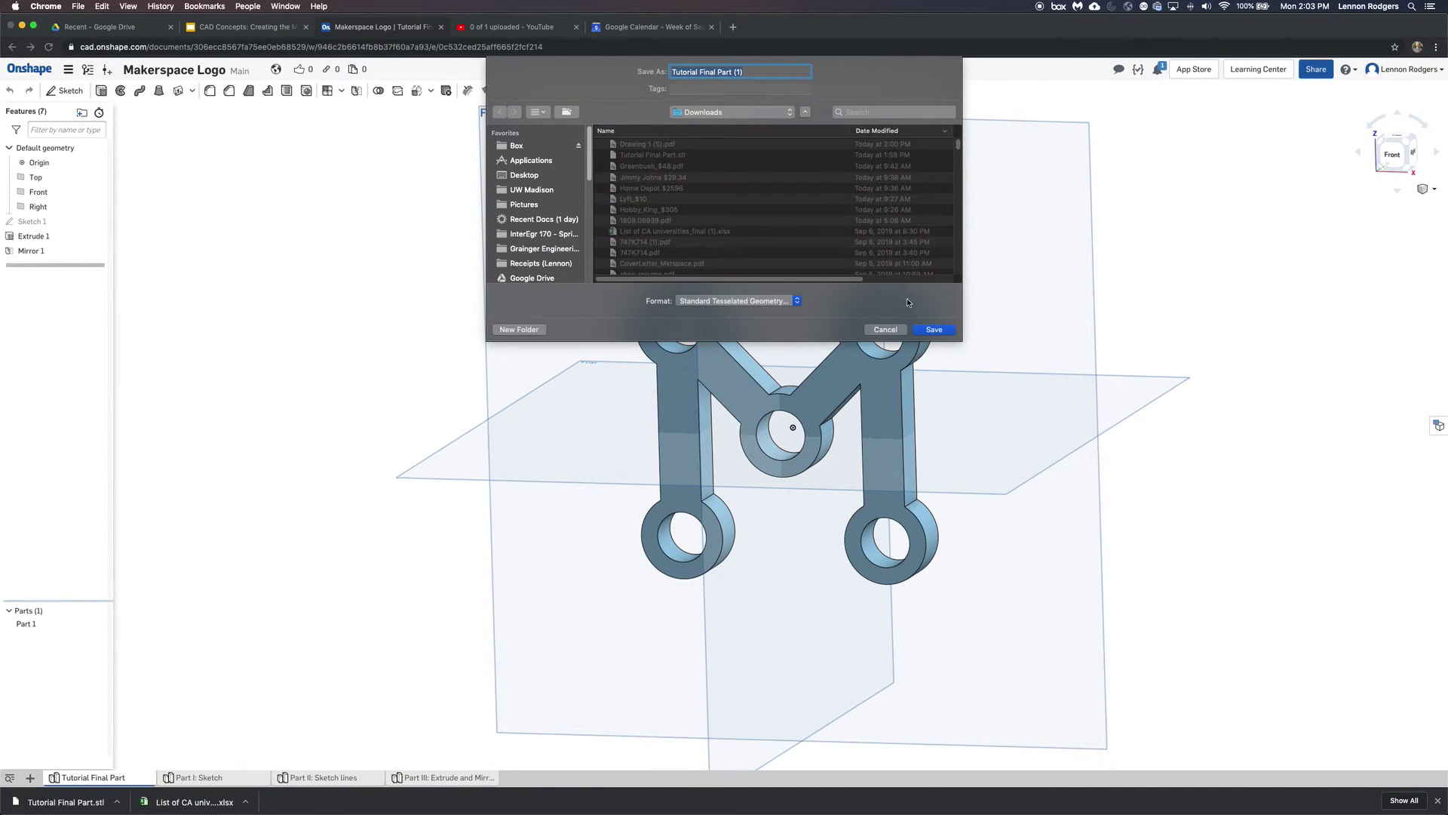
pyautogui.click(933, 329)
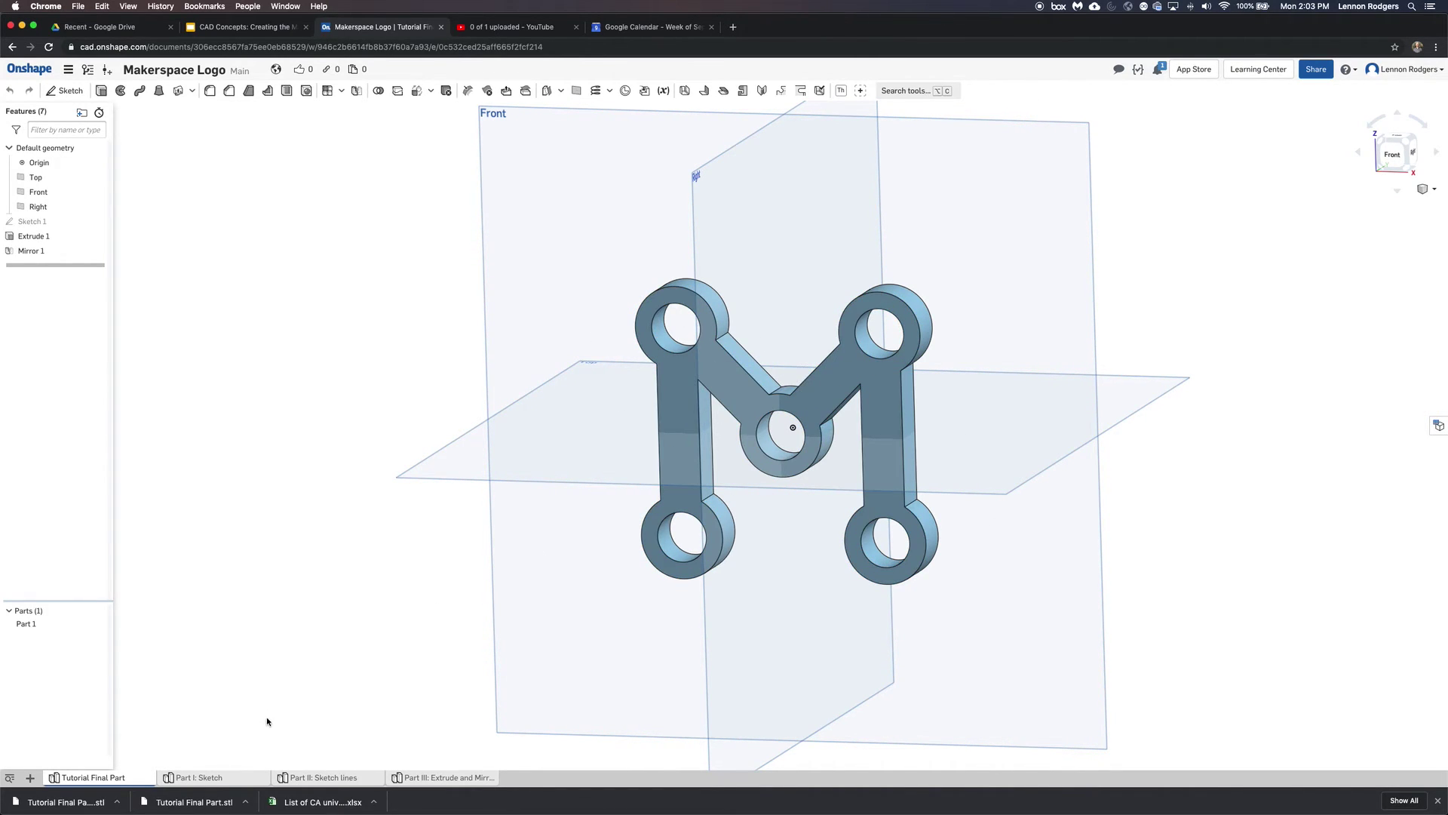
# Create a new A-size drawing in the document without inserting any view
pyautogui.moveTo(132, 779)
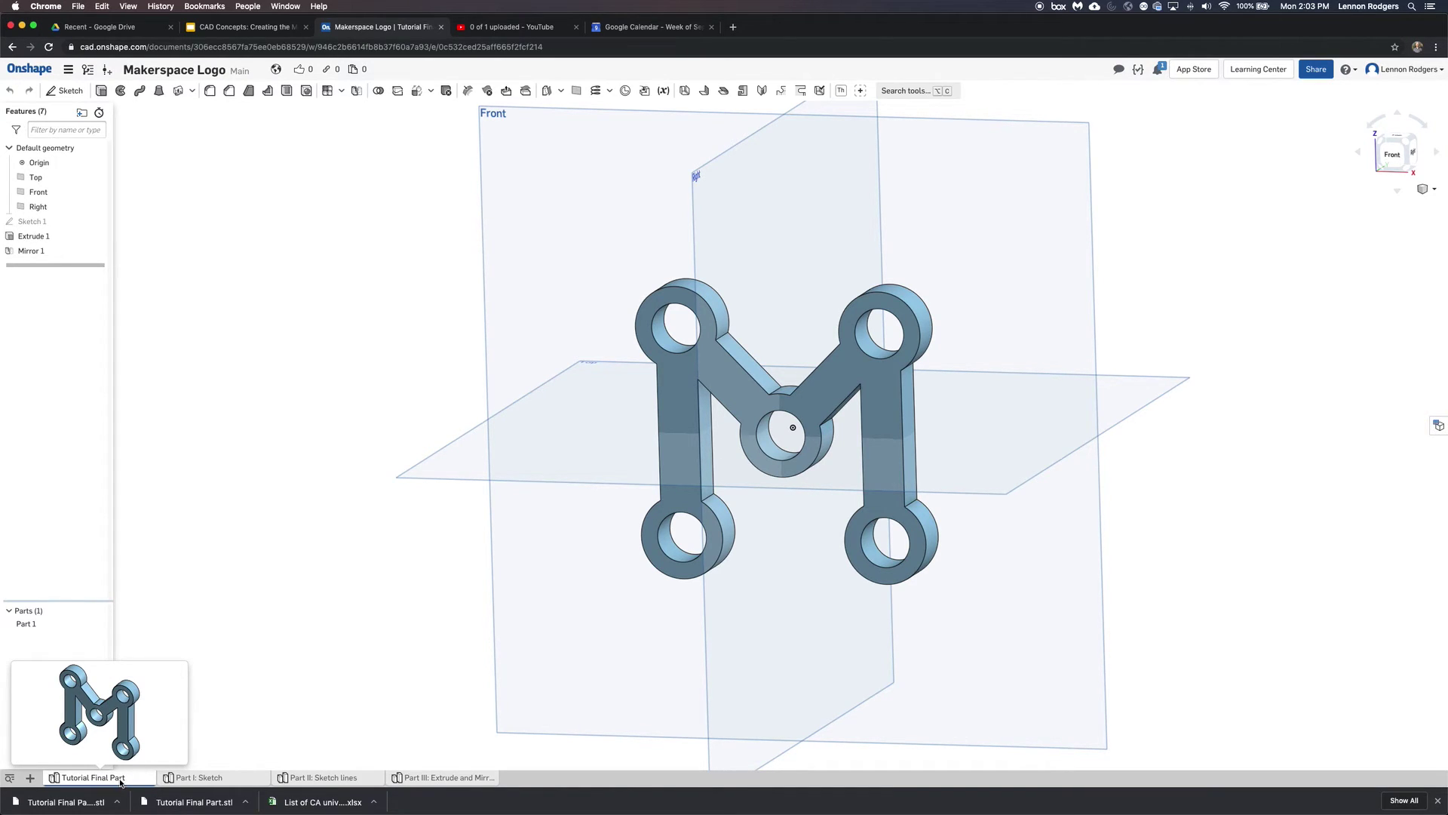
pyautogui.click(30, 778)
pyautogui.click(62, 727)
pyautogui.click(943, 364)
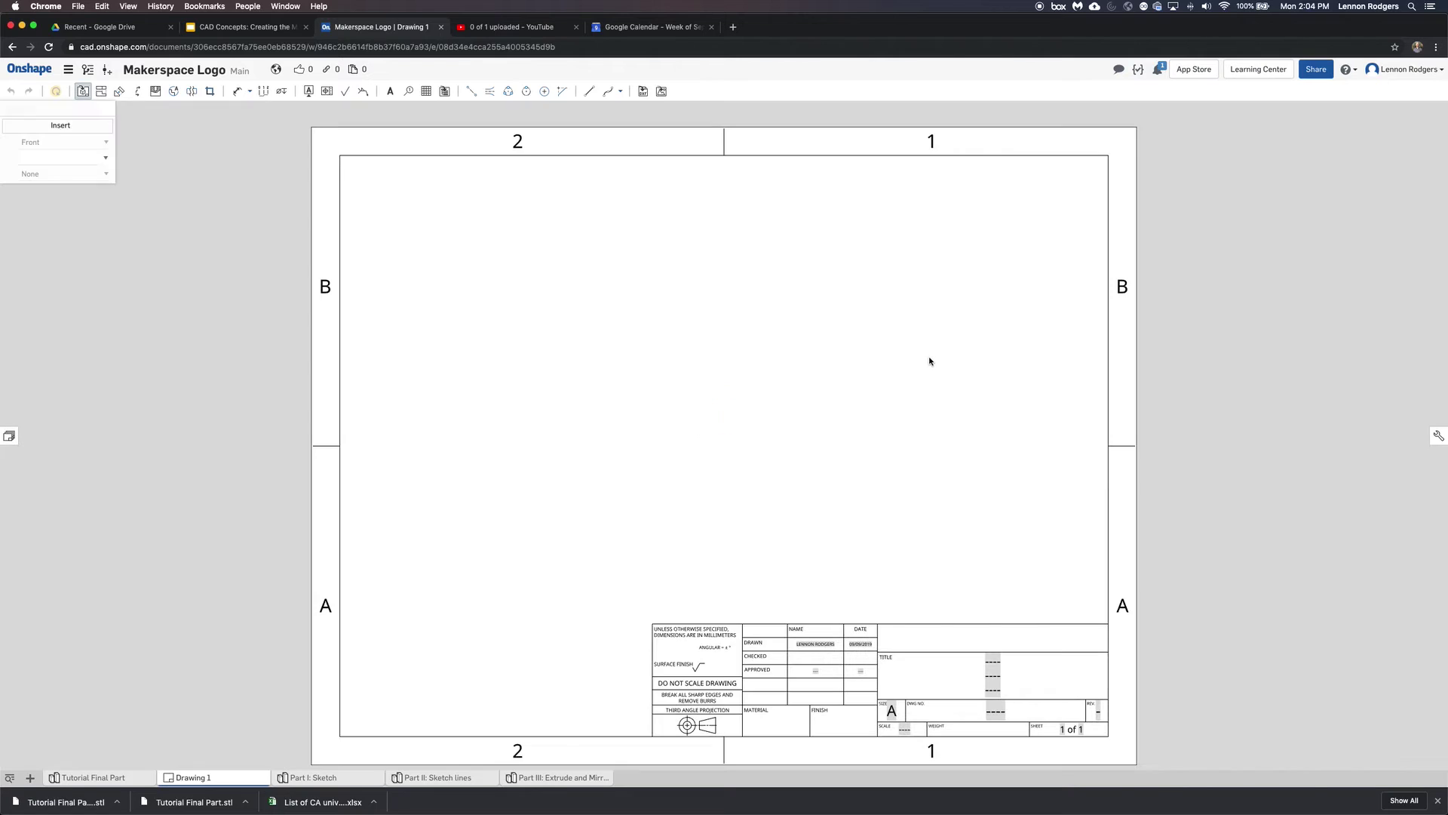
pyautogui.press('Escape')
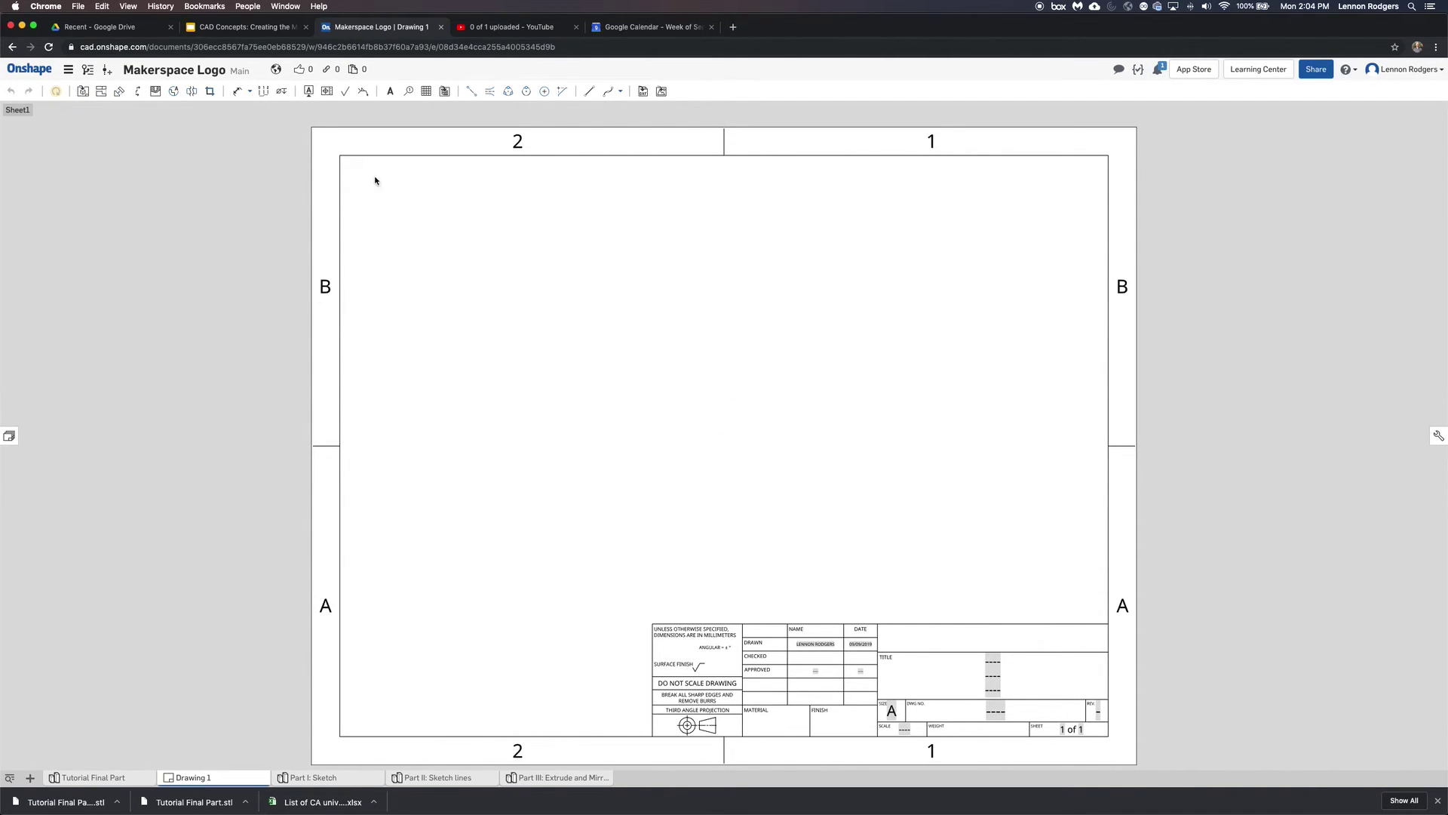
# Delete the sheet's border, title block and all zone labels to leave a blank page
pyautogui.moveTo(291, 113)
pyautogui.mouseDown()
pyautogui.moveTo(320, 178)
pyautogui.moveTo(666, 544)
pyautogui.moveTo(1131, 762)
pyautogui.moveTo(1206, 773)
pyautogui.moveTo(1181, 771)
pyautogui.mouseUp()
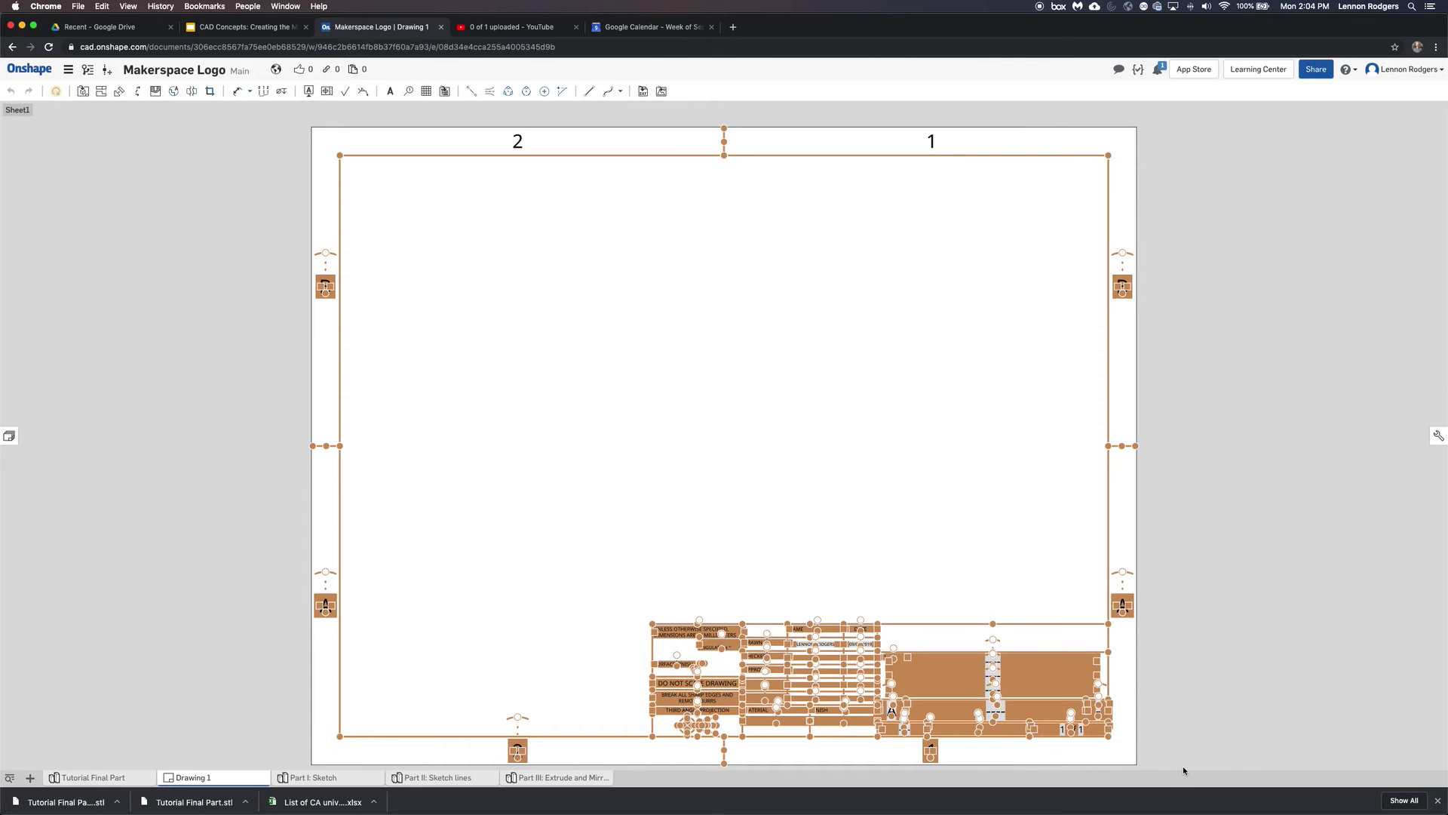
pyautogui.press('Delete')
pyautogui.moveTo(1193, 212); pyautogui.dragTo(423, 111)
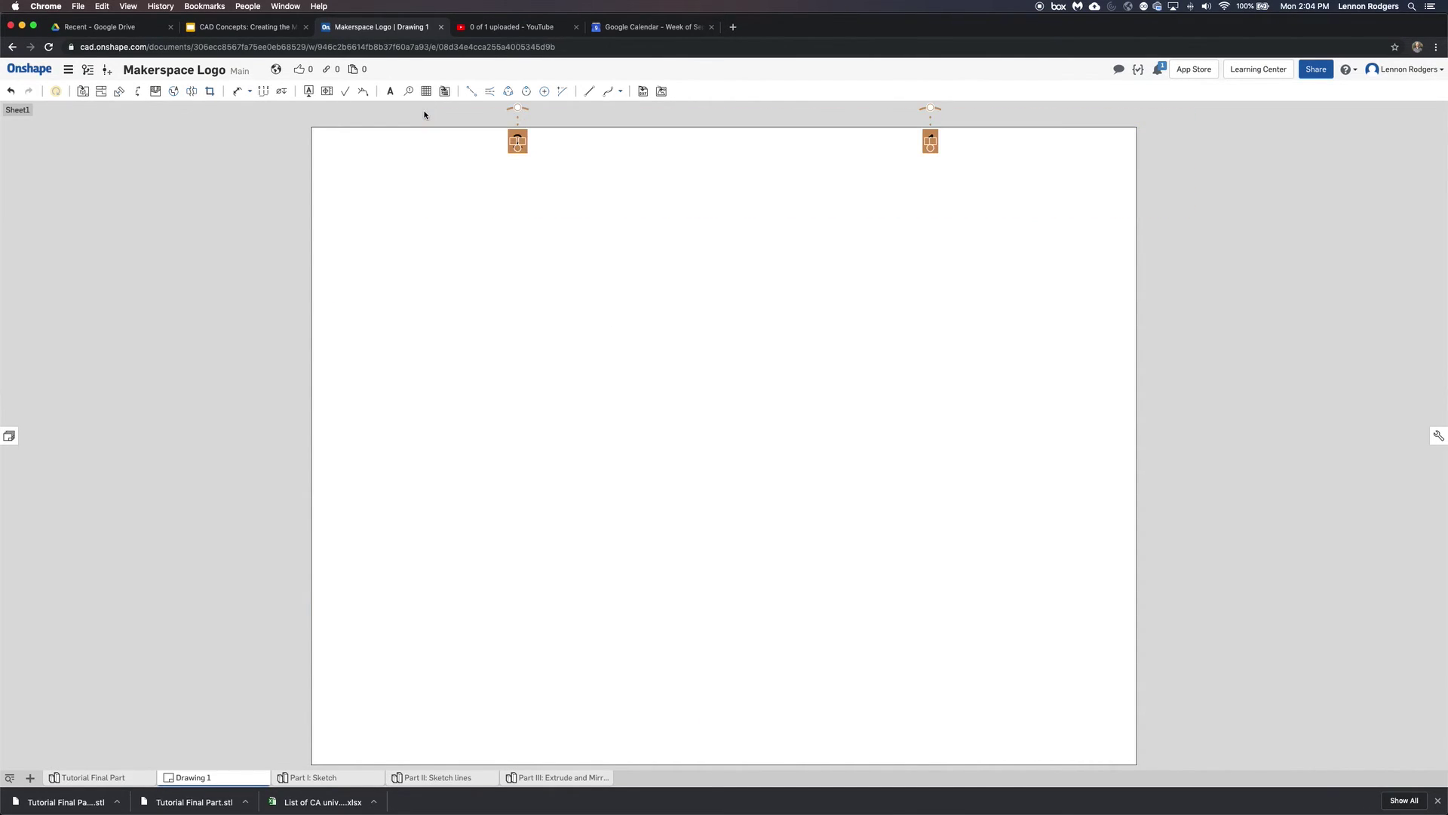
pyautogui.press('Delete')
# Duplicate the blank Drawing 1 and open the copy
pyautogui.moveTo(194, 779)
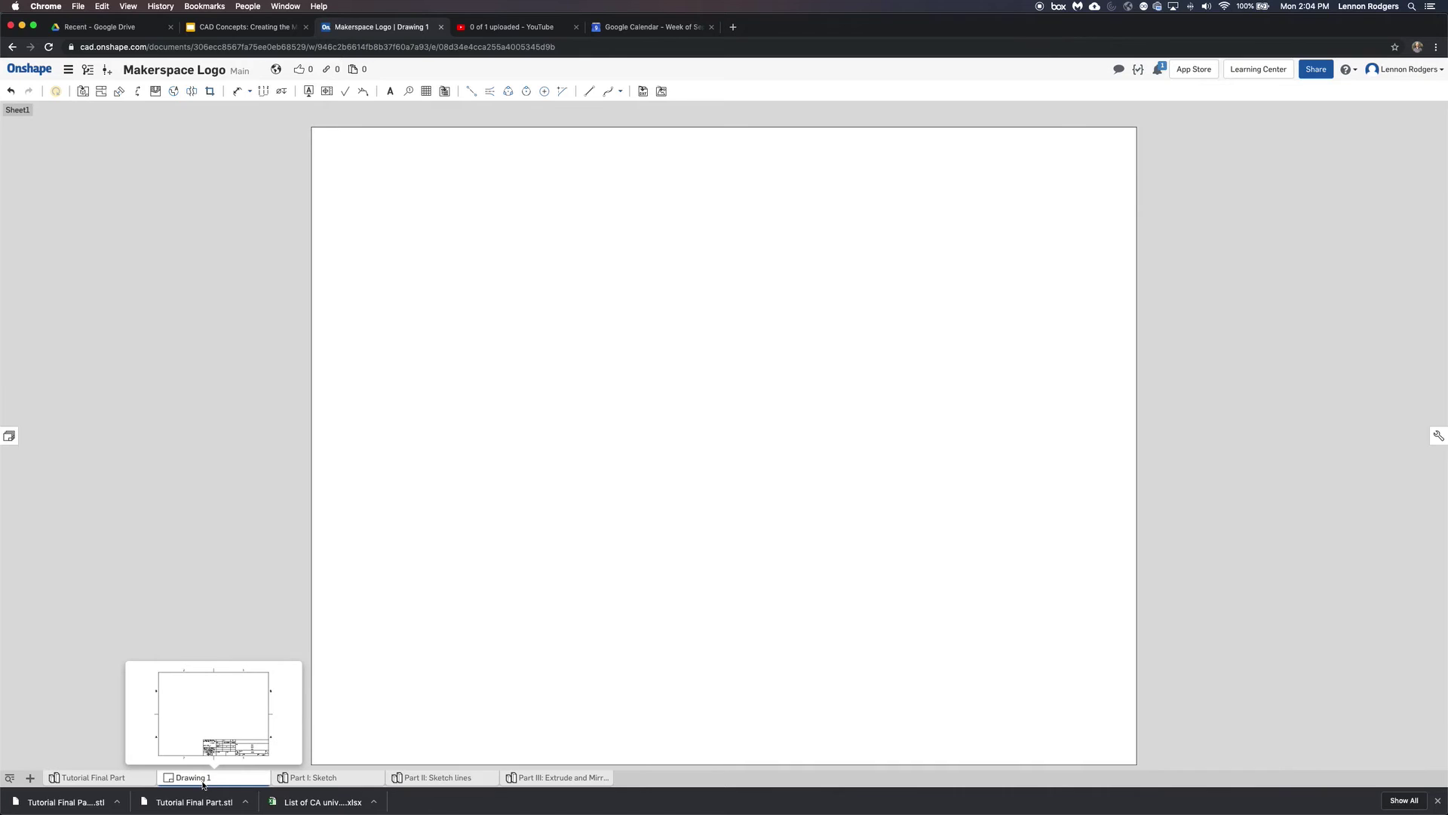
pyautogui.rightClick(203, 784)
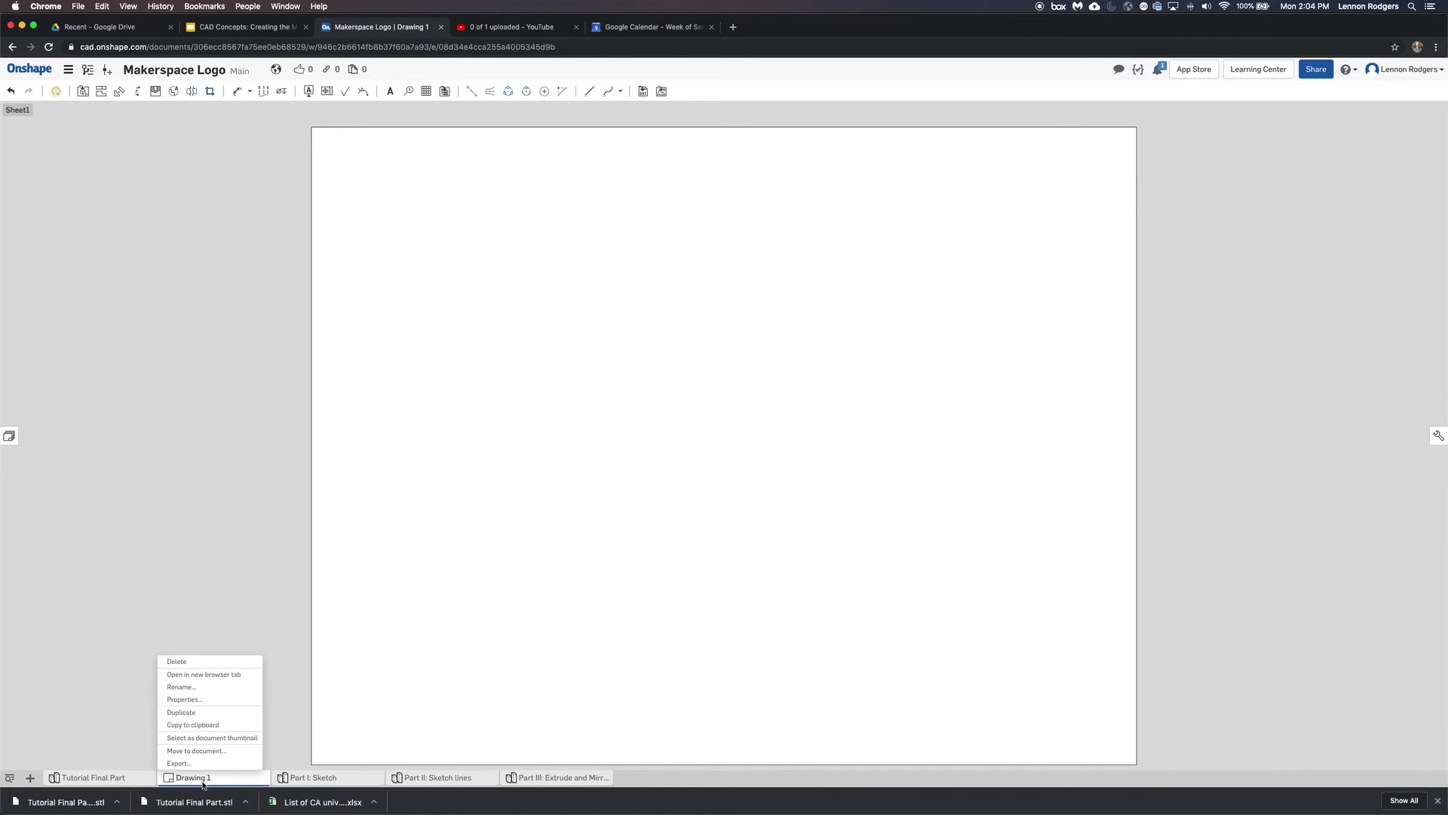
pyautogui.click(203, 712)
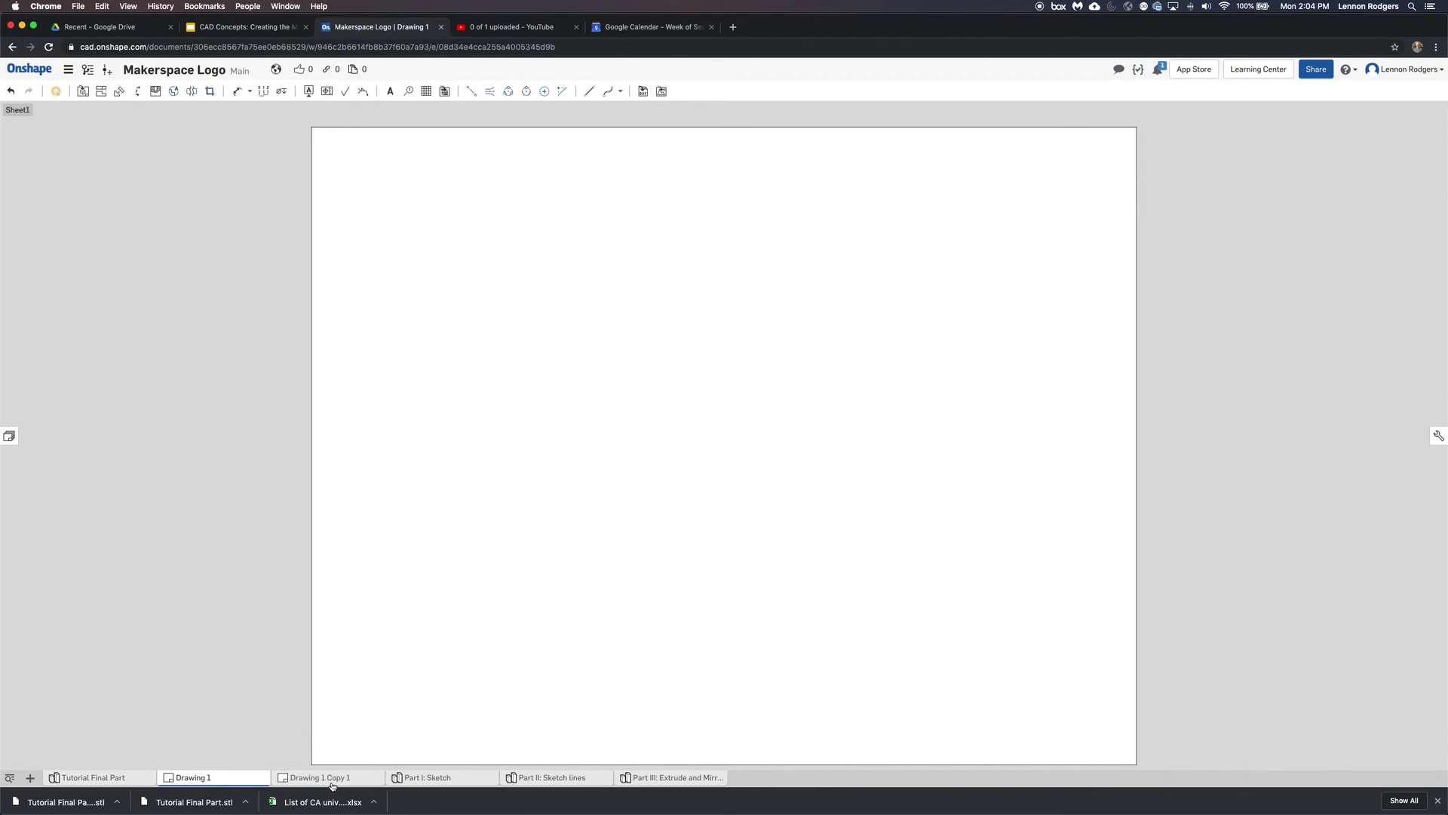
pyautogui.click(333, 779)
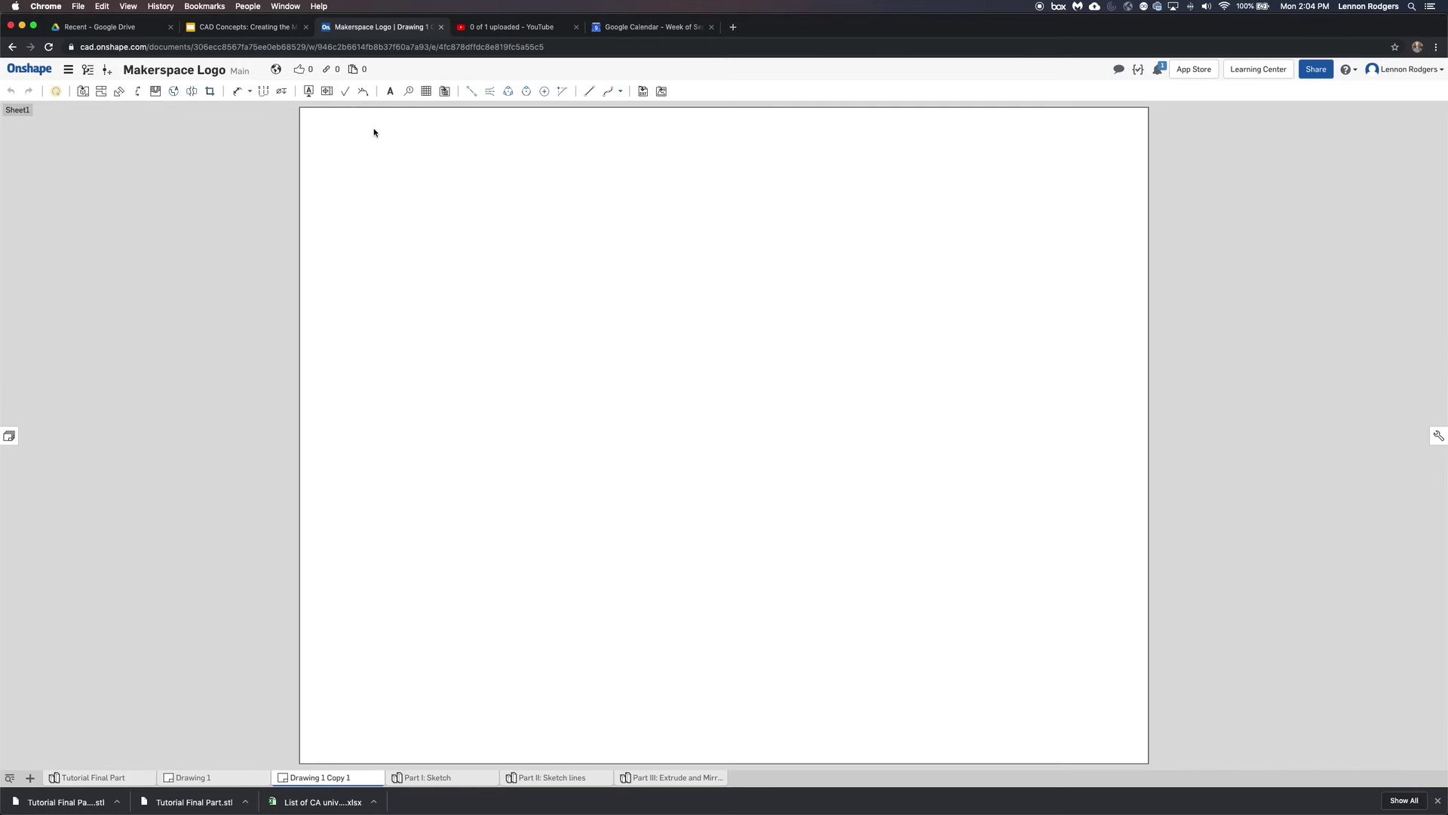
# Insert a front view of Tutorial Final Part at 1:1 scale in the sheet's upper-left area, without any projected views
pyautogui.click(81, 92)
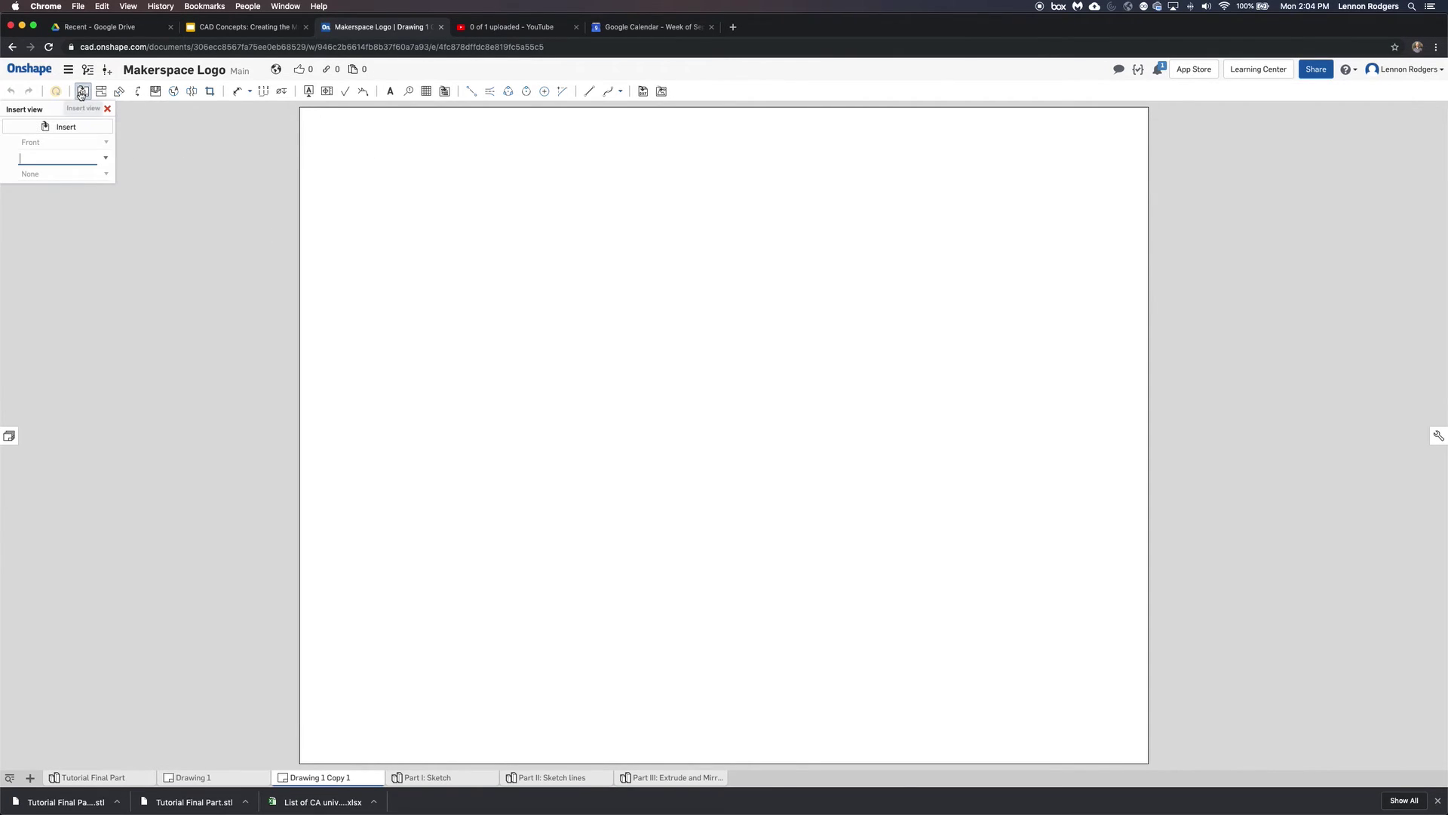
pyautogui.click(66, 127)
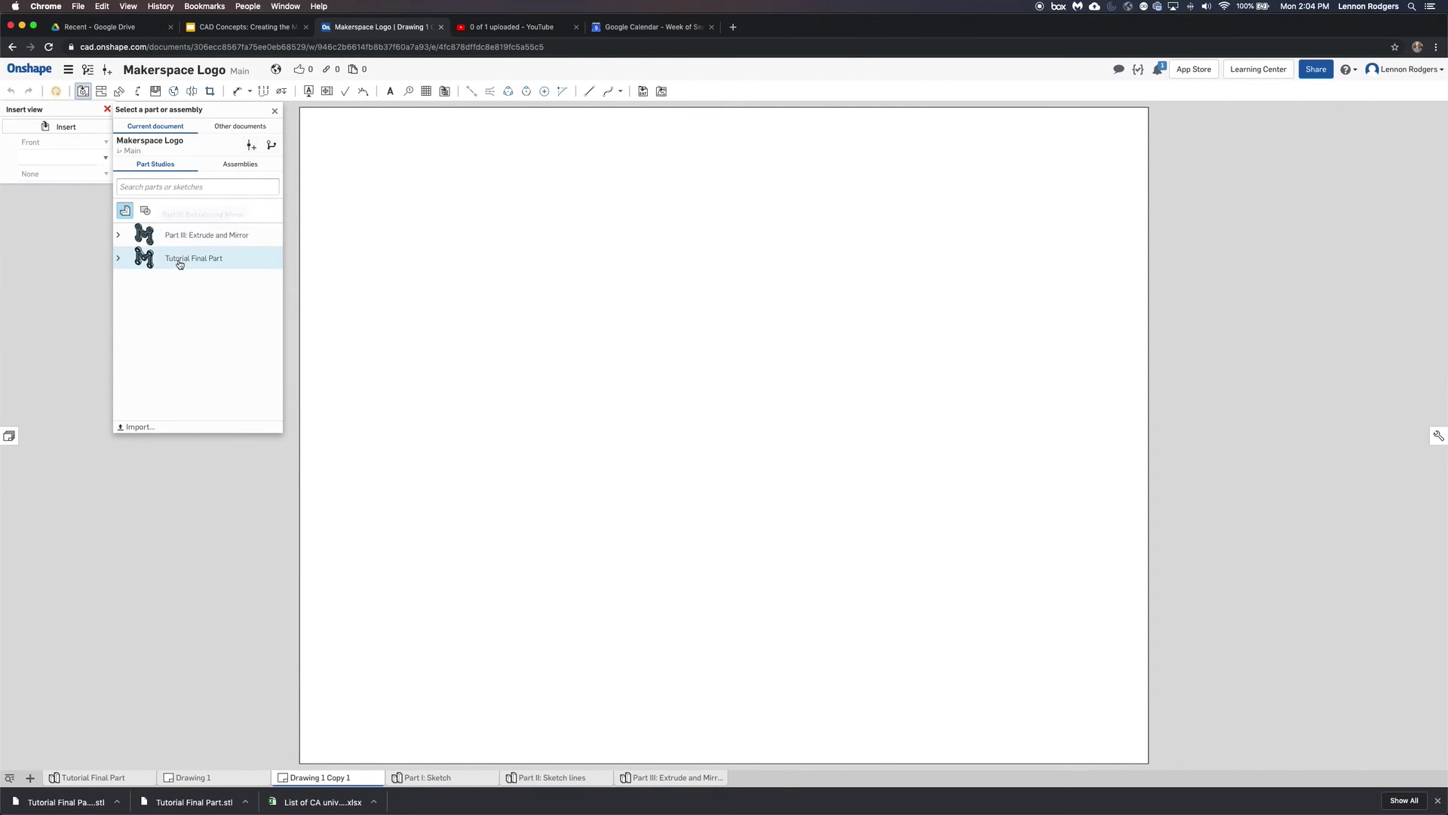
pyautogui.click(179, 260)
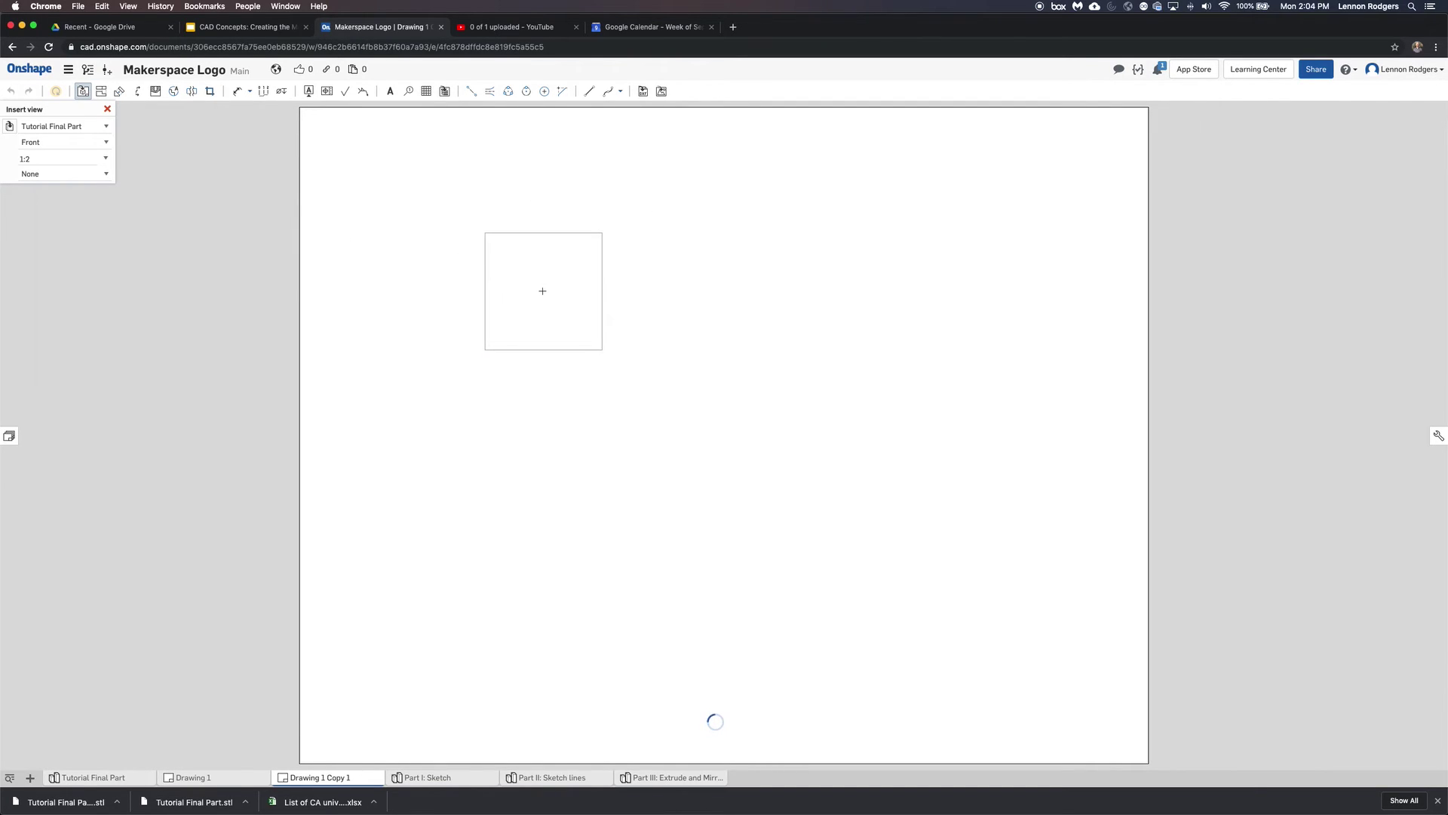
pyautogui.click(105, 158)
pyautogui.scroll(1, 154, 178)
pyautogui.click(140, 175)
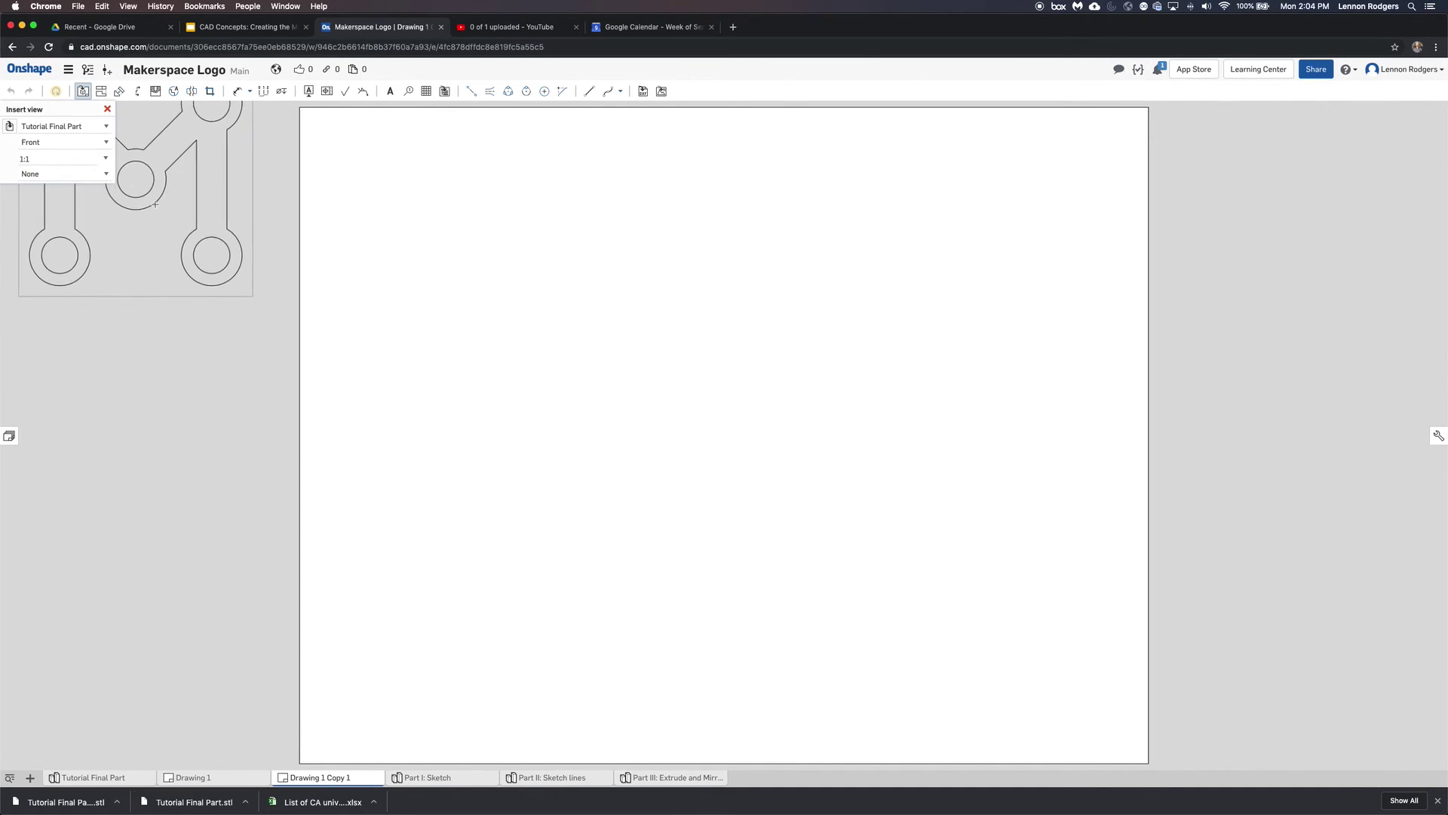
pyautogui.click(573, 287)
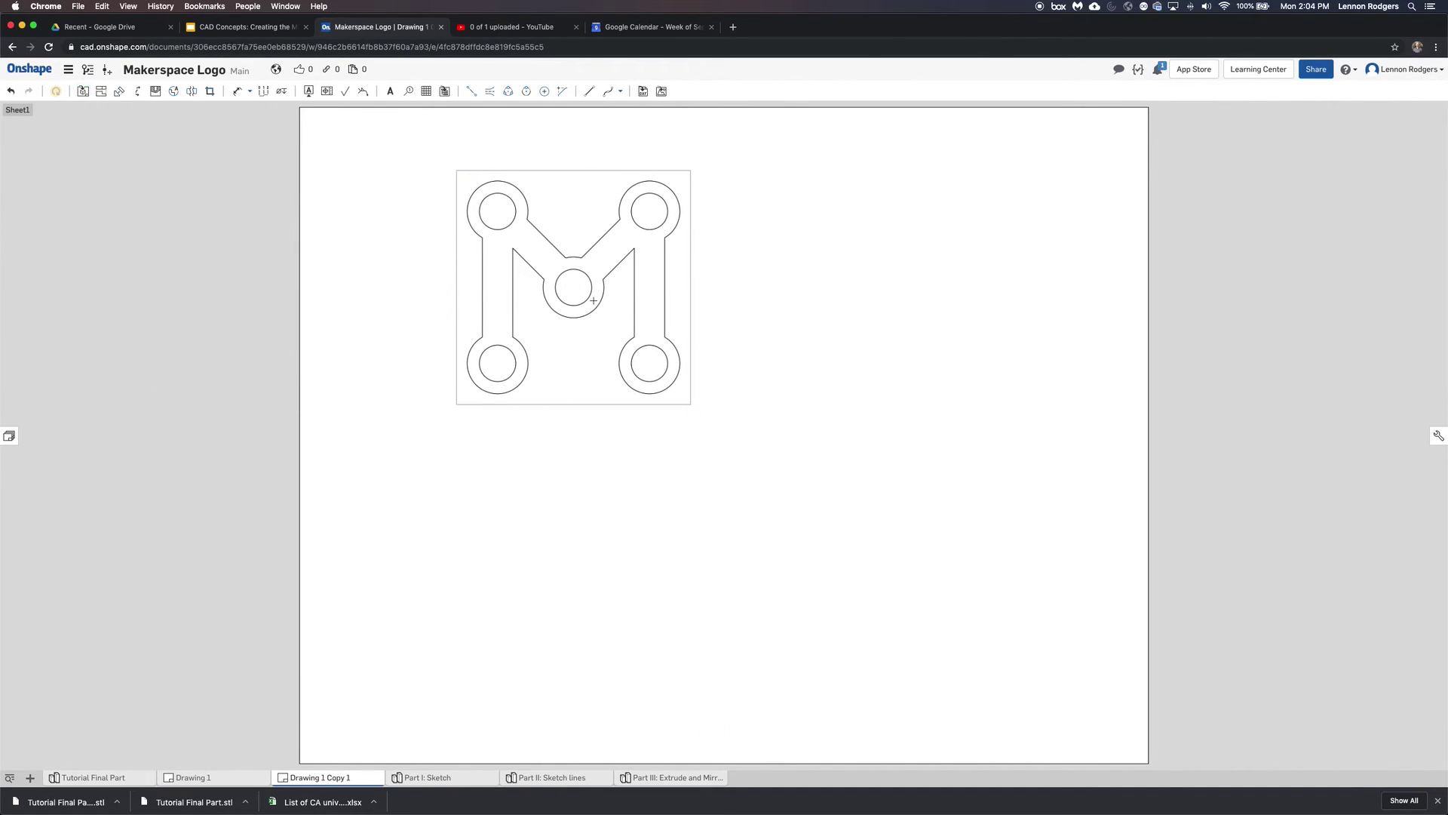
pyautogui.click(780, 364)
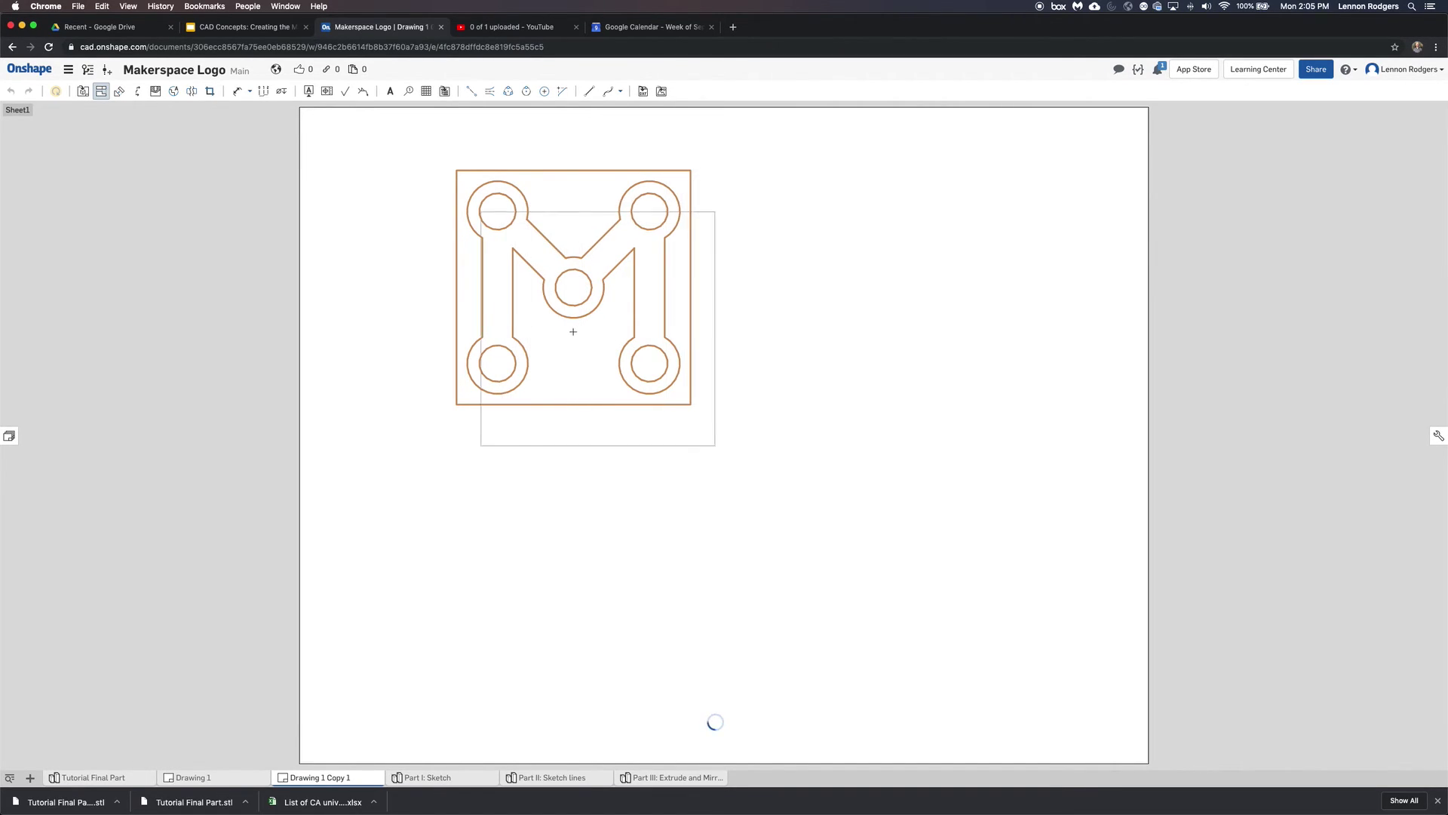
pyautogui.click(598, 453)
pyautogui.press('Escape')
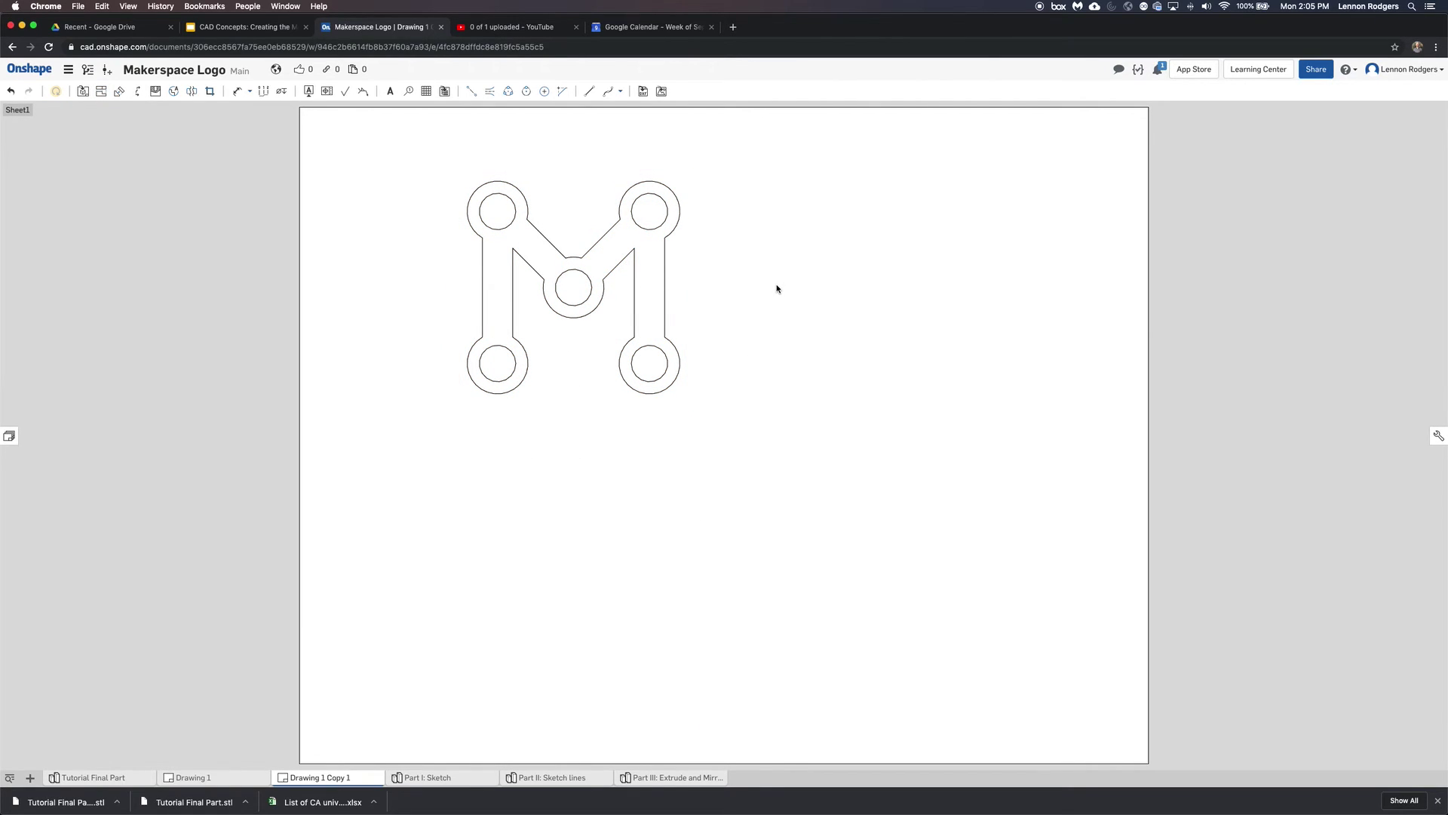
# Try showing Sketch 1 in the M logo's drawing view and undo the change
pyautogui.click(628, 265)
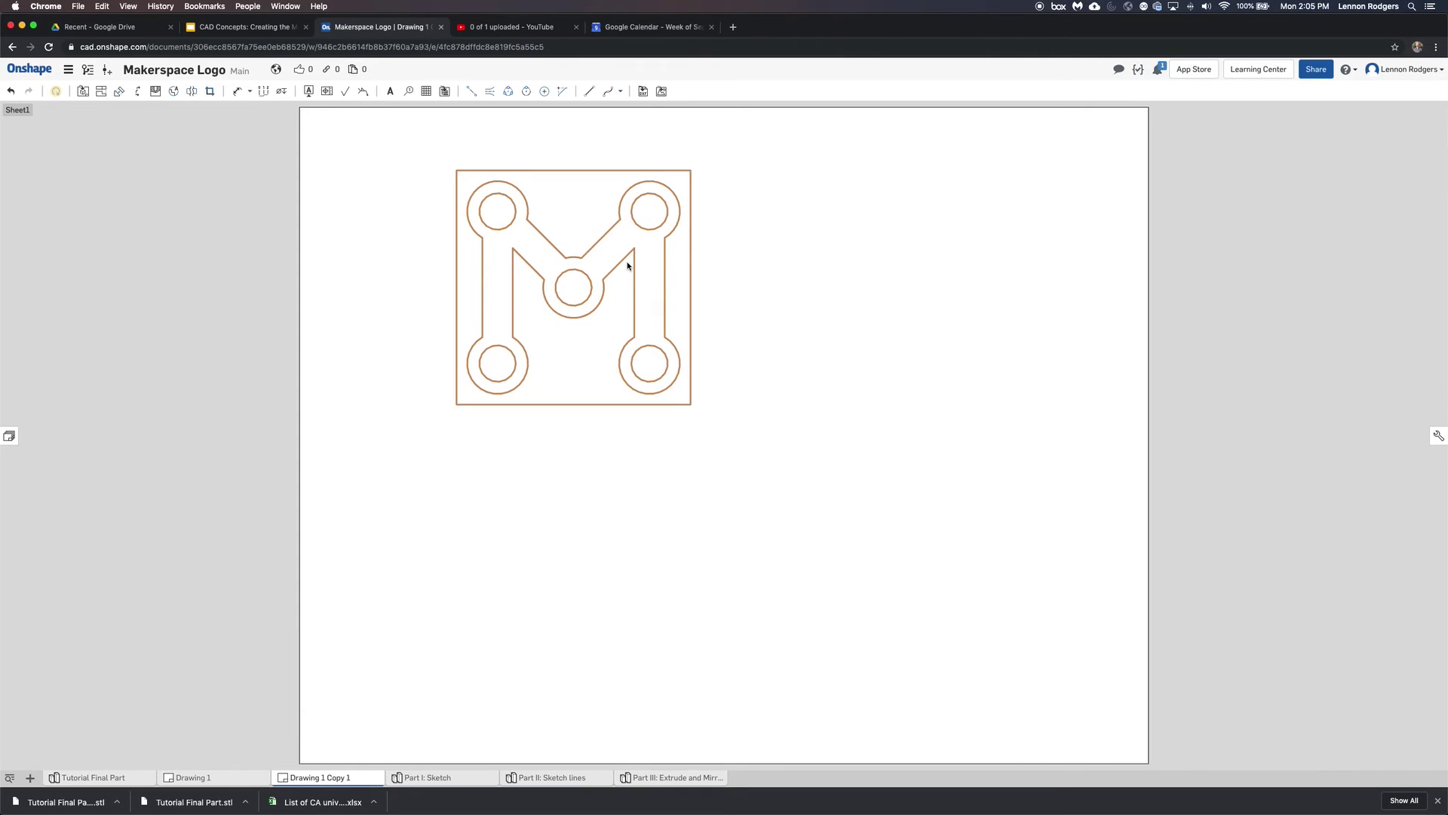
pyautogui.rightClick(628, 265)
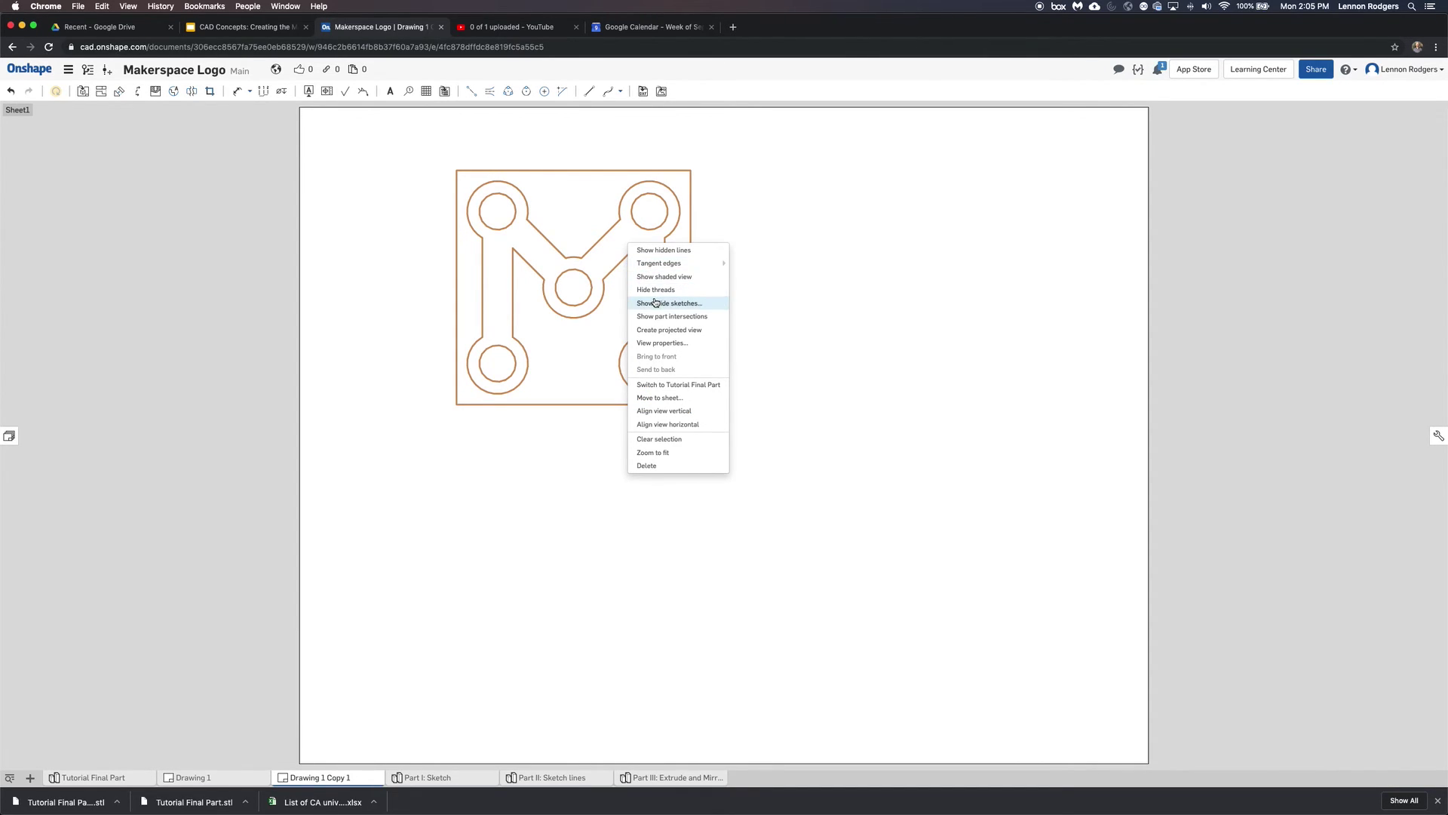
pyautogui.click(612, 267)
pyautogui.rightClick(612, 270)
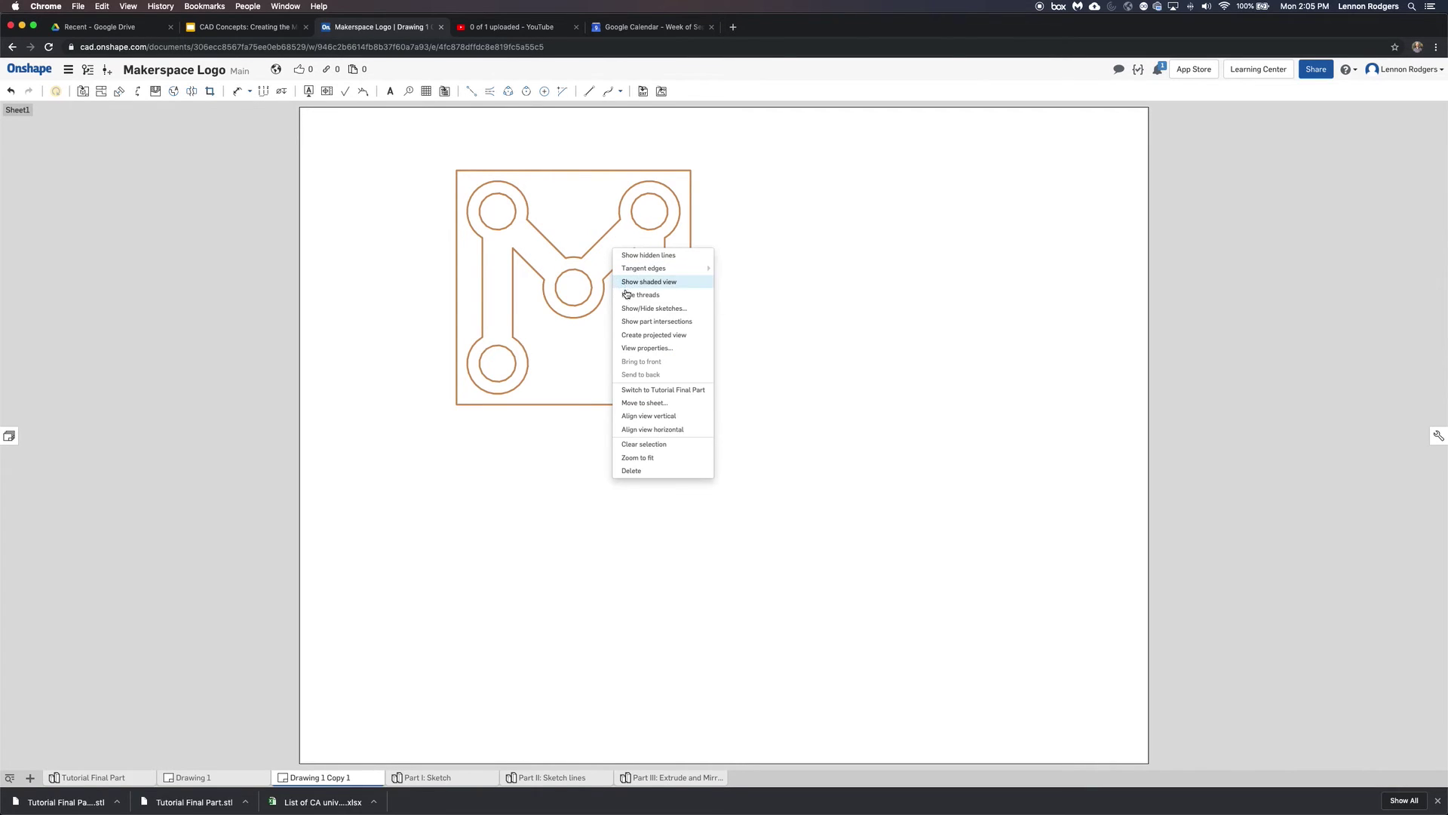
pyautogui.click(645, 308)
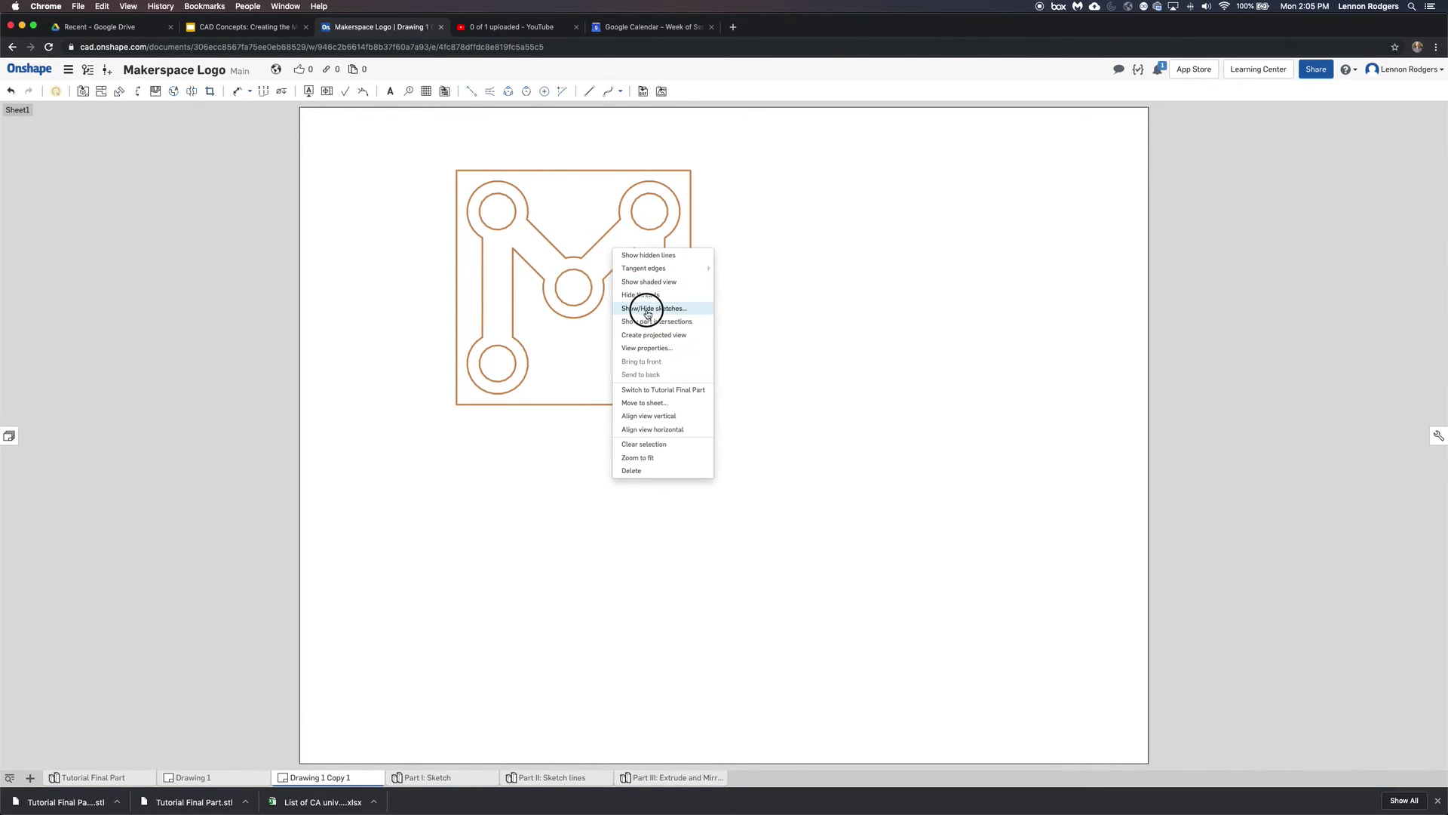
pyautogui.click(74, 208)
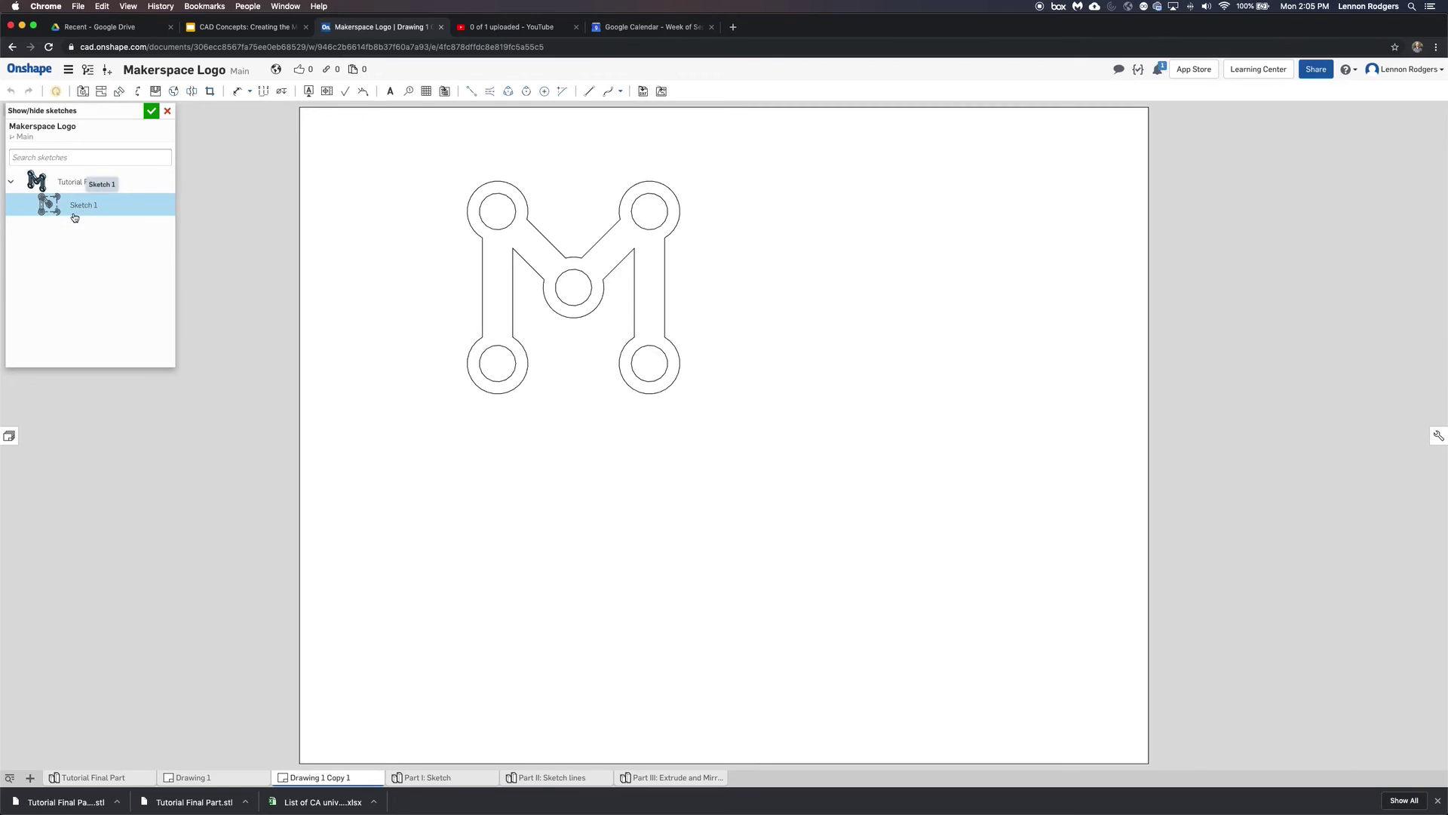
pyautogui.click(150, 112)
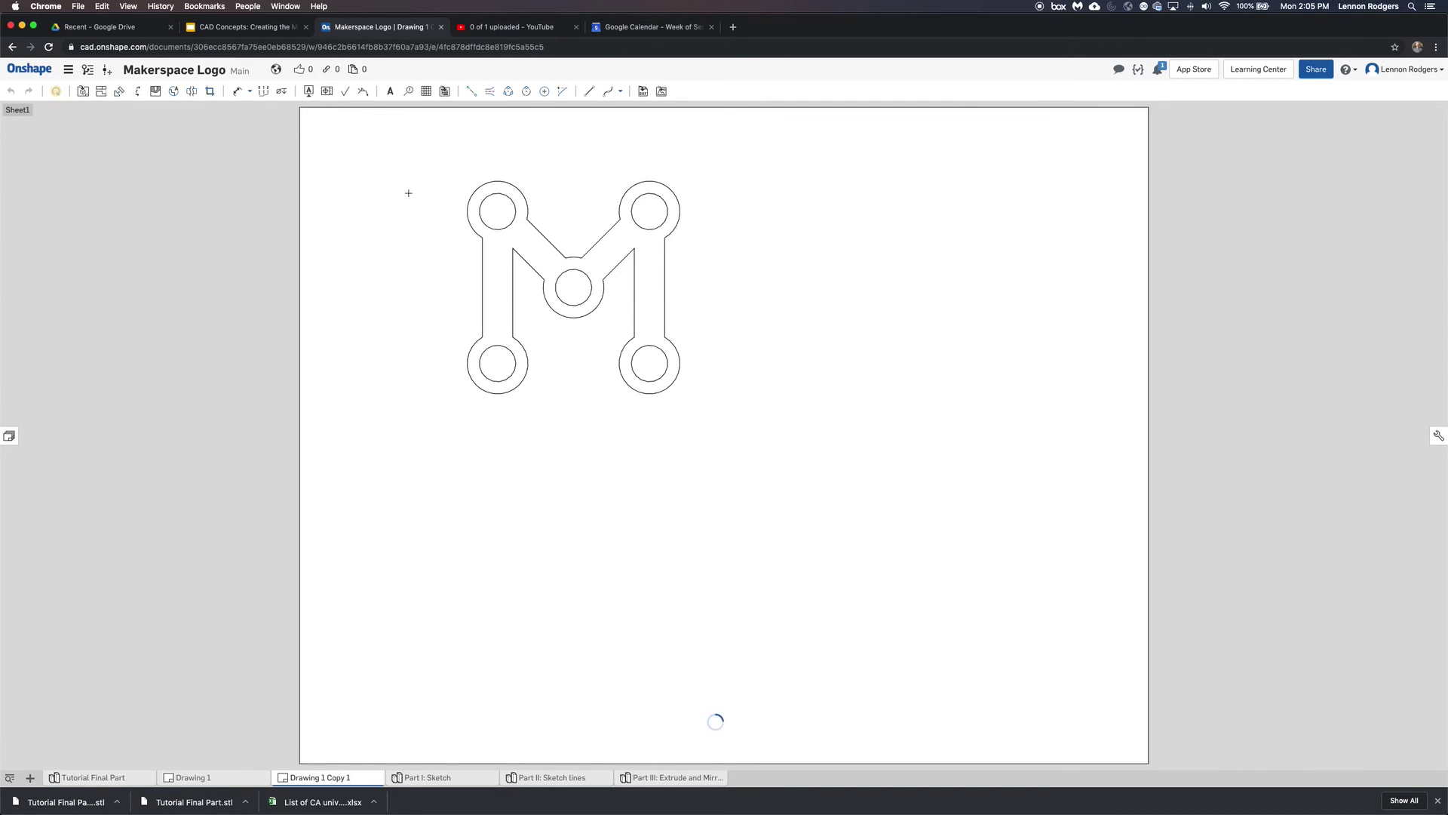
pyautogui.press('super+z')
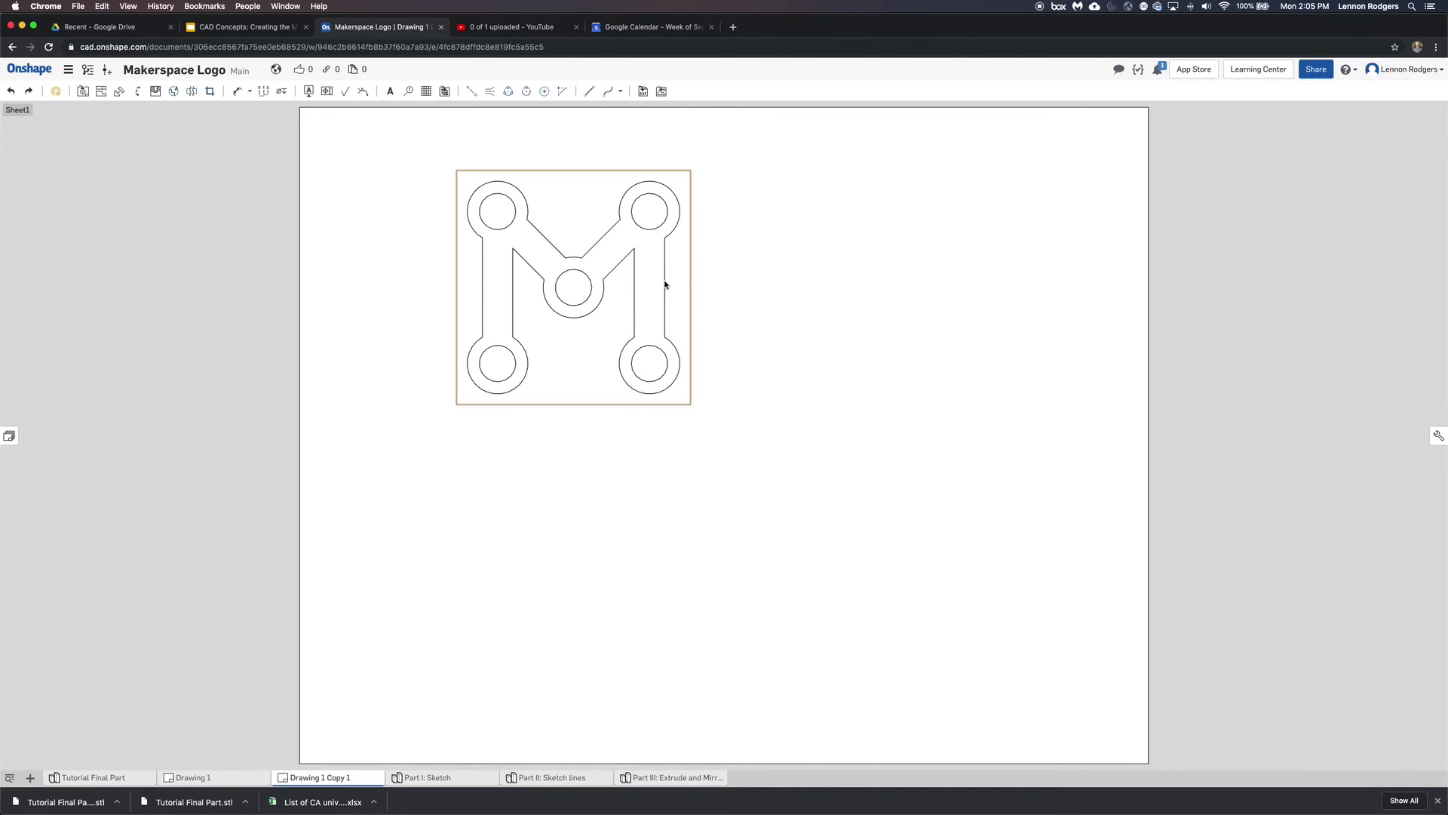
# Export Drawing 1 Copy 1 as a black-and-white PDF with normal text and view the downloaded file in Preview
pyautogui.rightClick(324, 777)
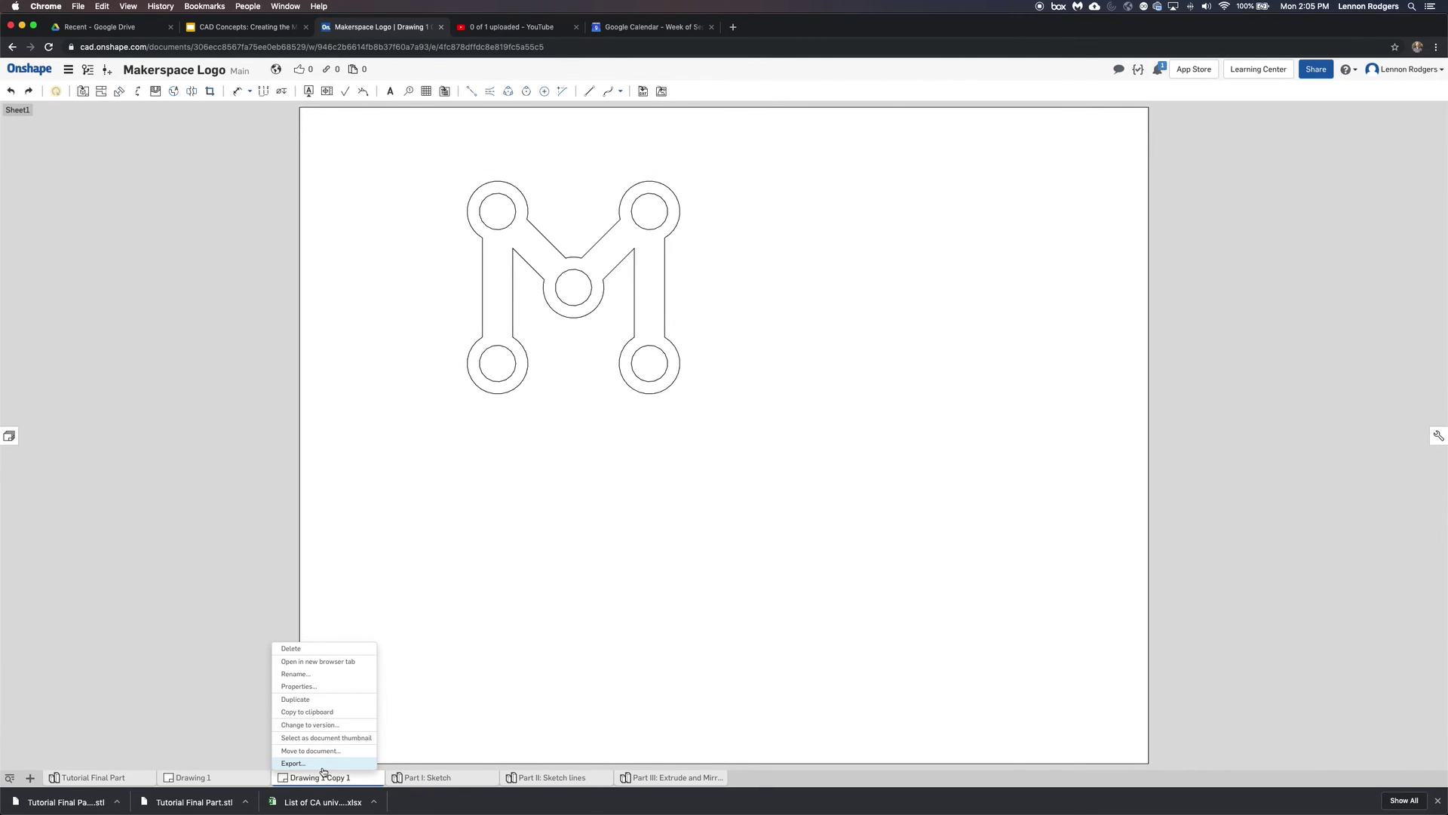
pyautogui.click(302, 766)
pyautogui.click(661, 145)
pyautogui.click(608, 170)
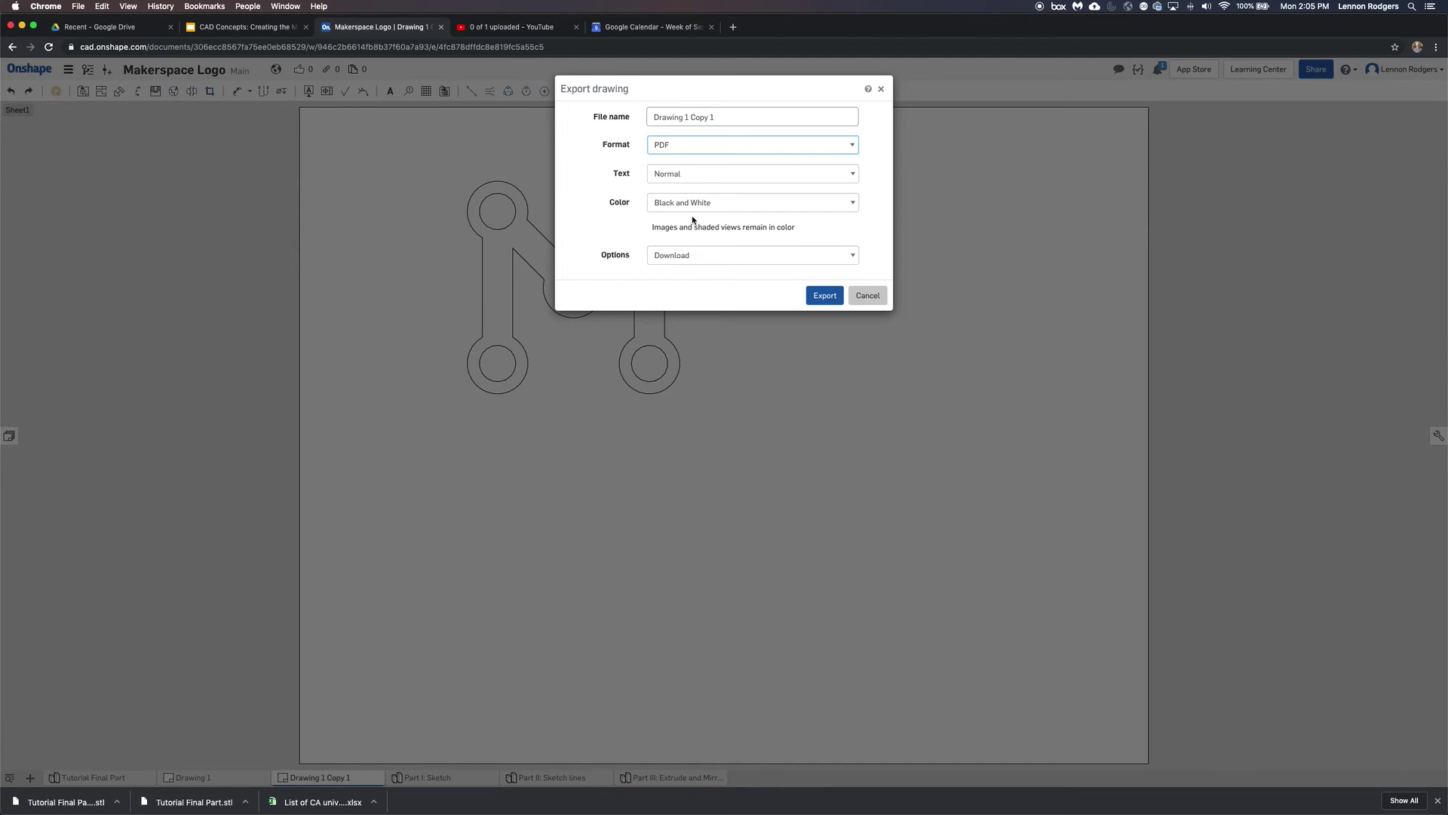
pyautogui.click(822, 299)
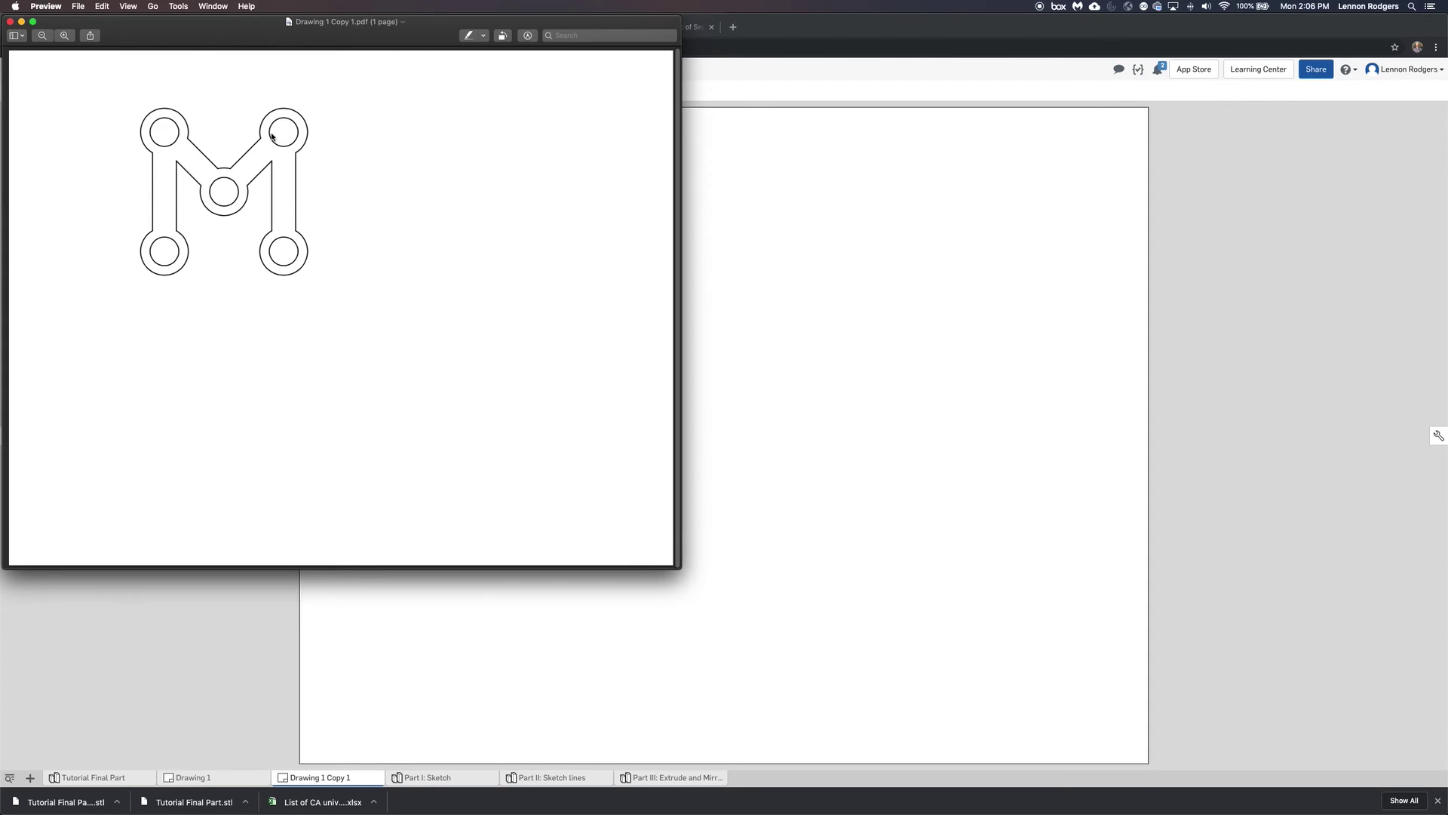
pyautogui.click(154, 267)
pyautogui.click(324, 130)
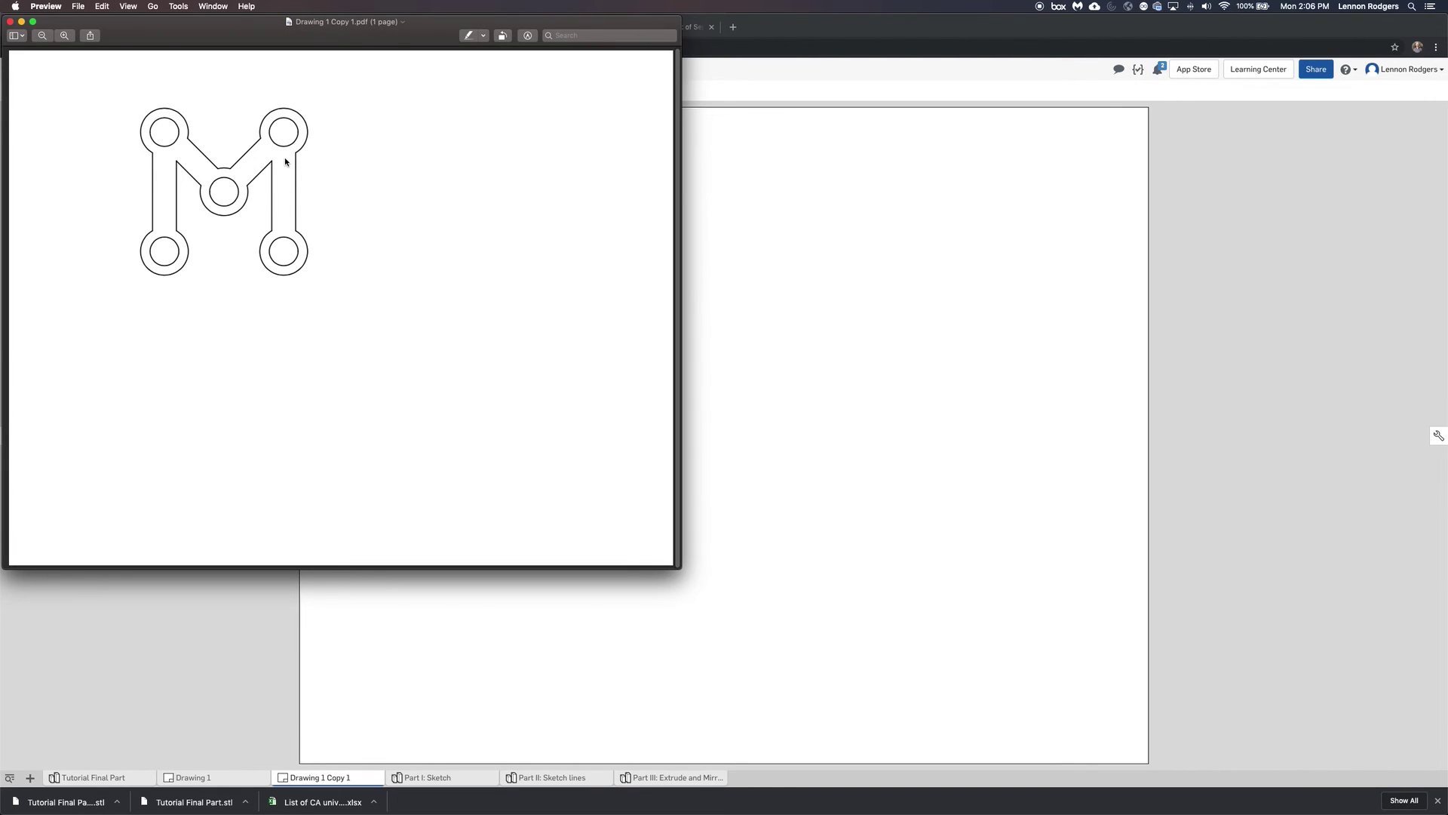